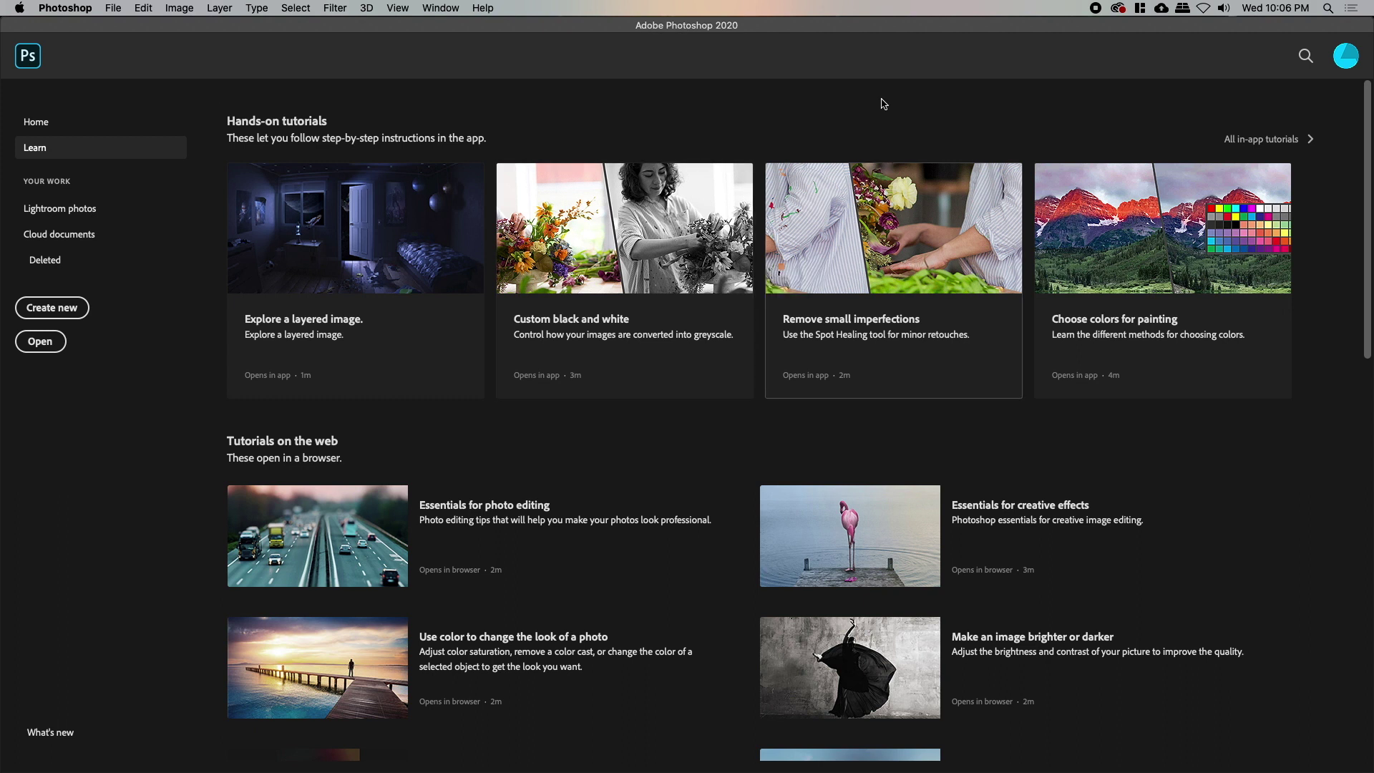
Step: Open DSC06936.JPG from the "Not Porn" desktop folder in Adobe Photoshop 2020
{"action": "key", "text": "f"}
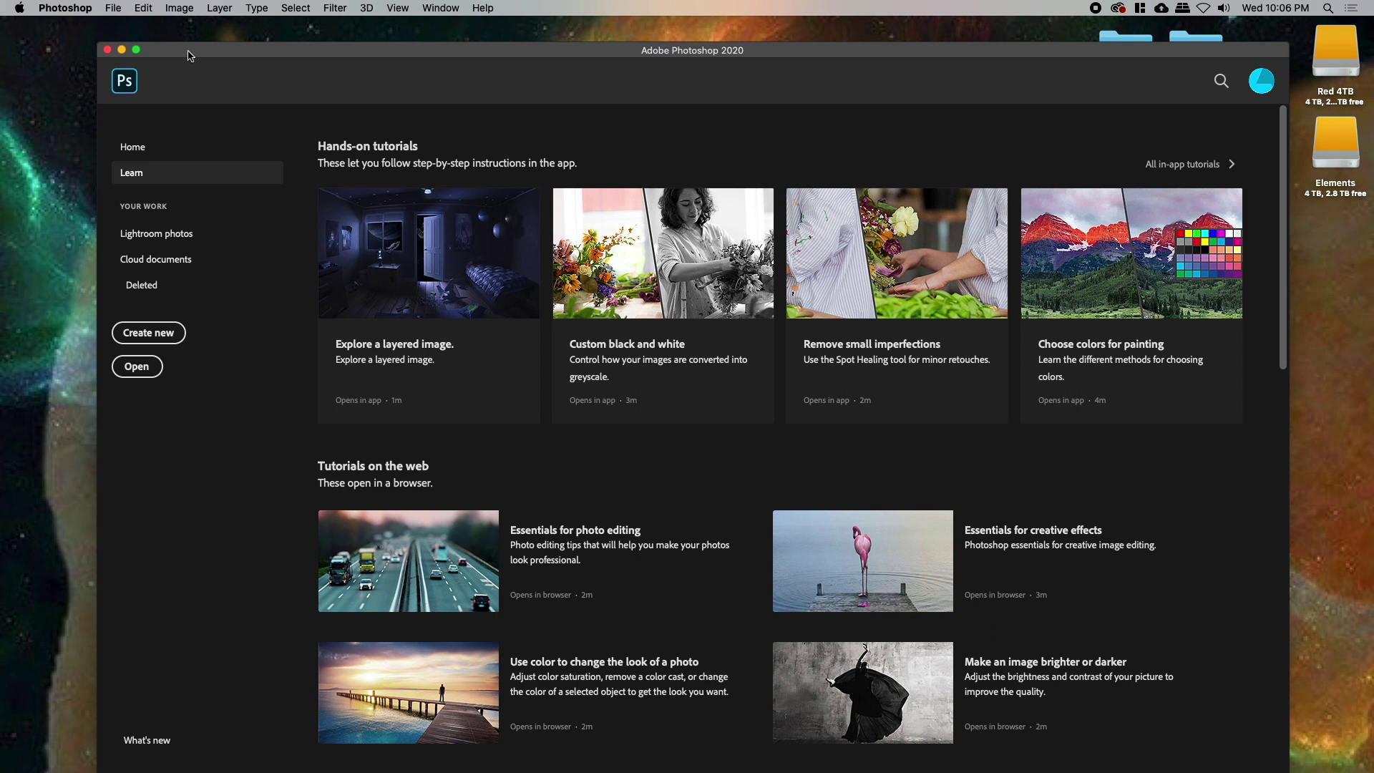
{"action": "left_click", "coordinate": [121, 51]}
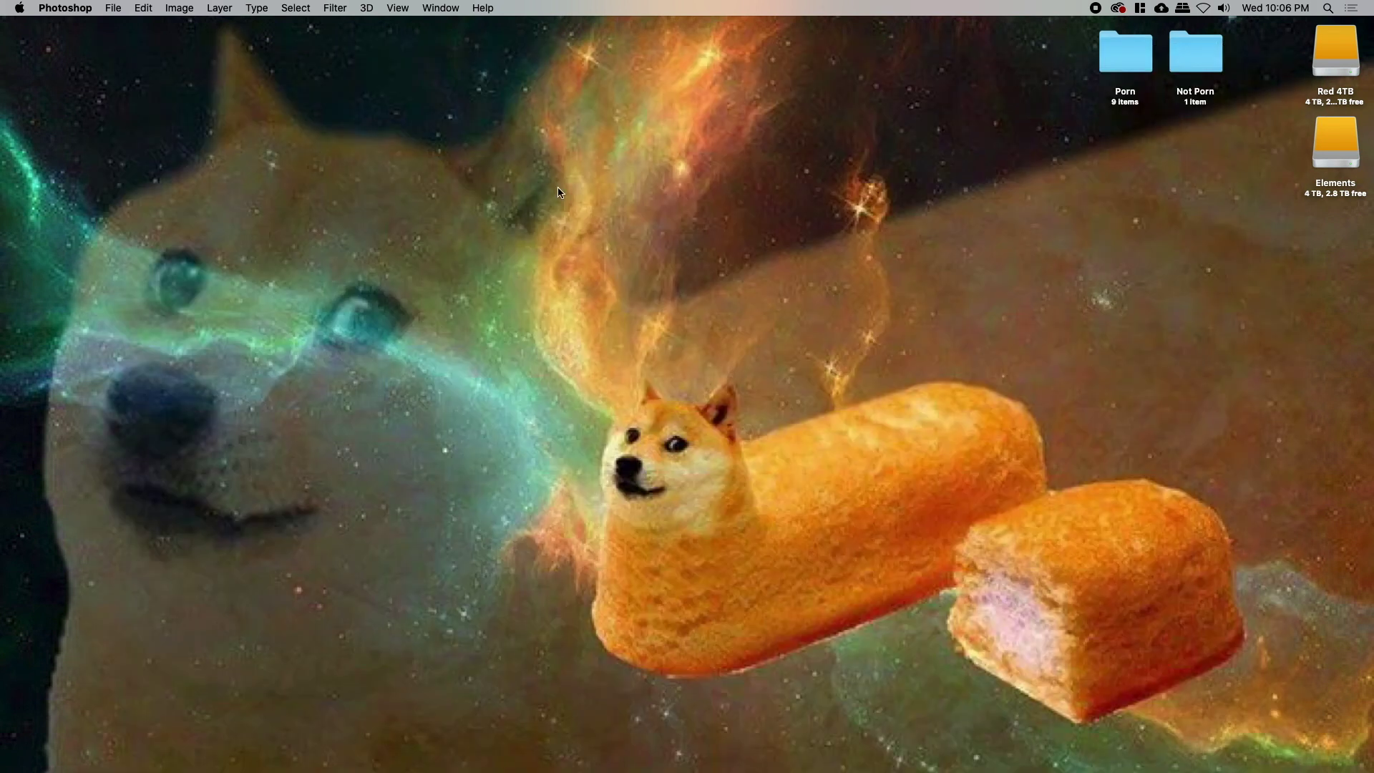
{"action": "double_click", "coordinate": [1208, 69]}
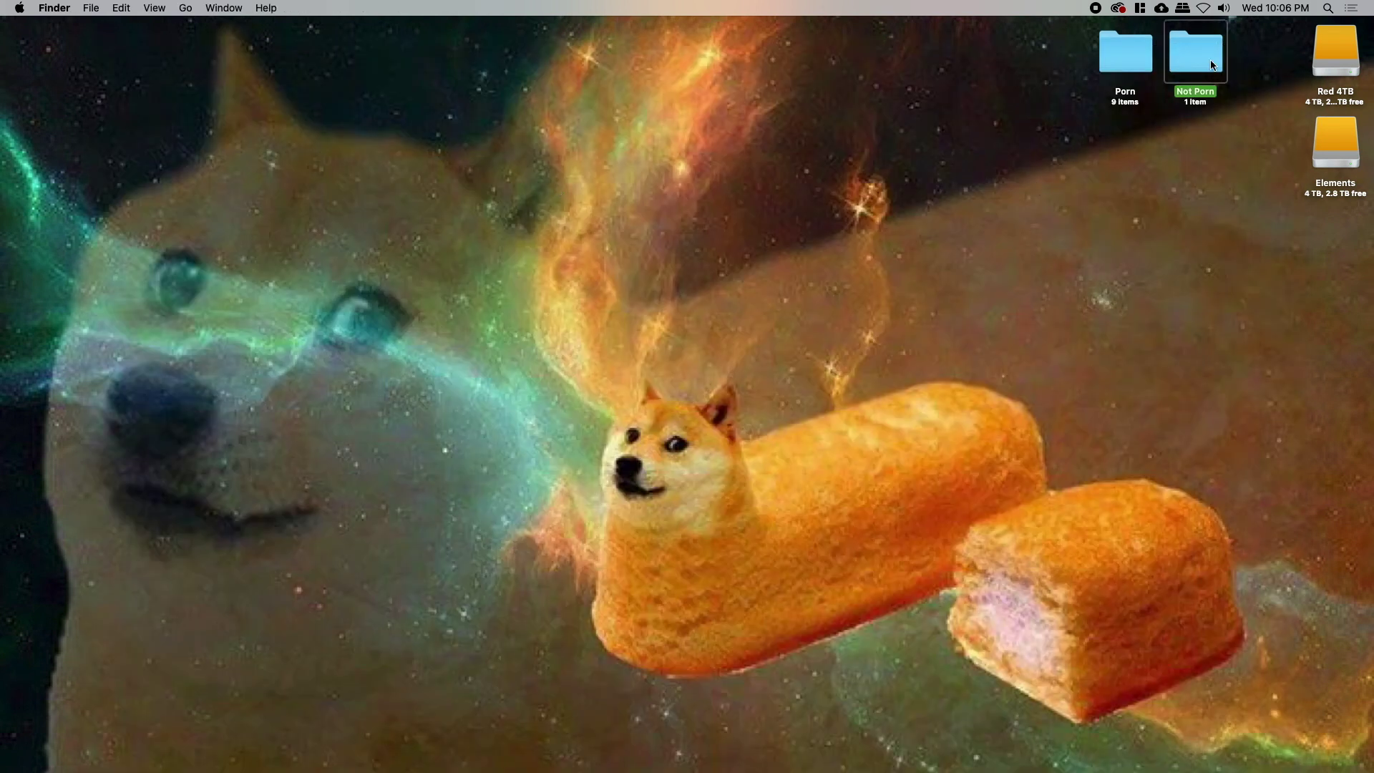
{"action": "right_click", "coordinate": [754, 287]}
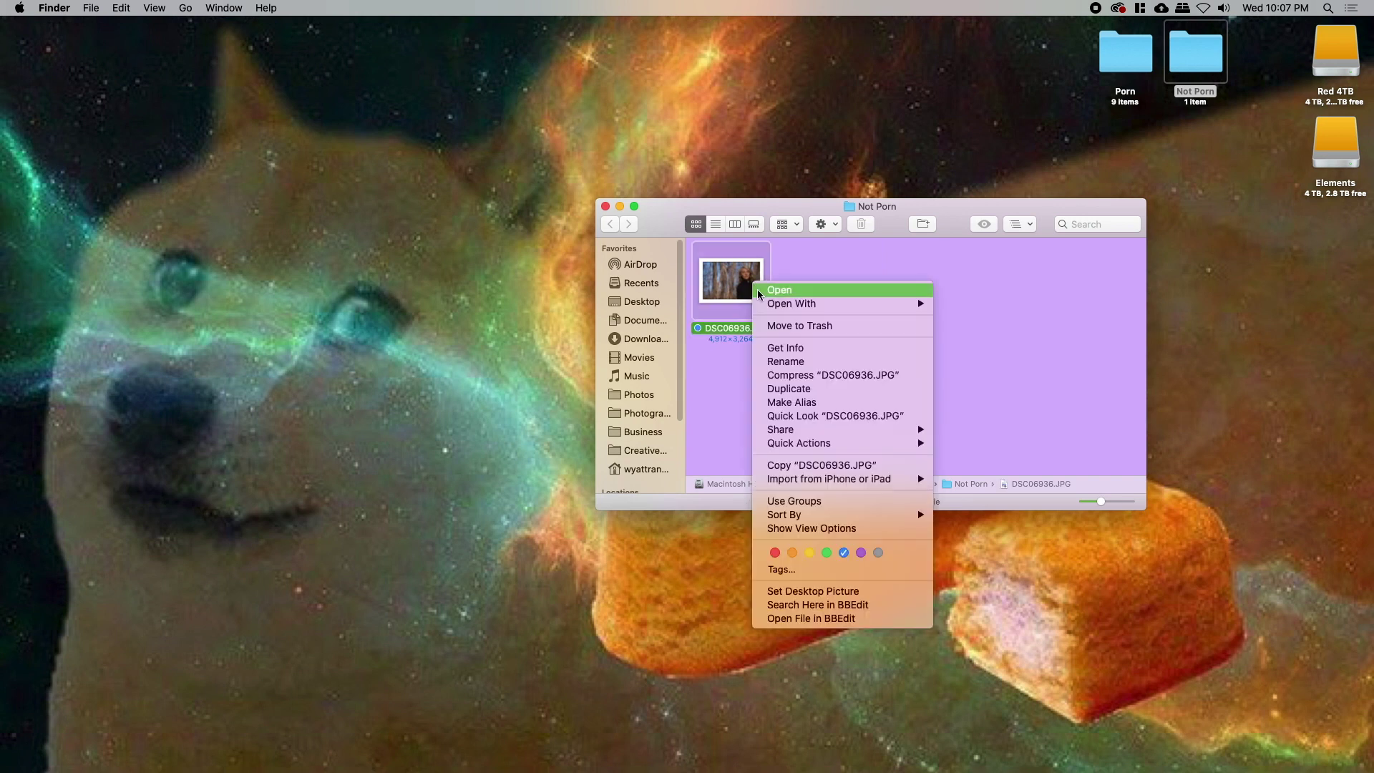
{"action": "mouse_move", "coordinate": [785, 306]}
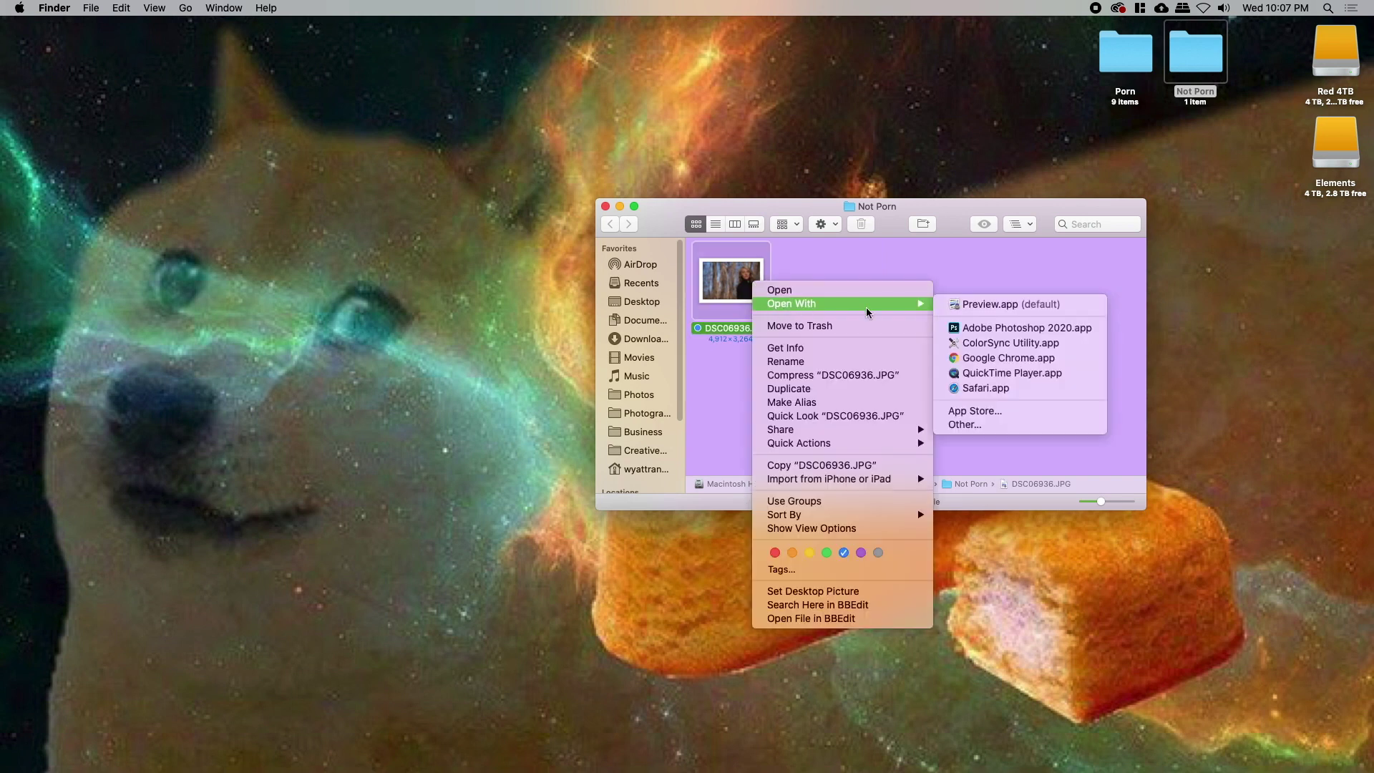
{"action": "left_click", "coordinate": [1006, 326]}
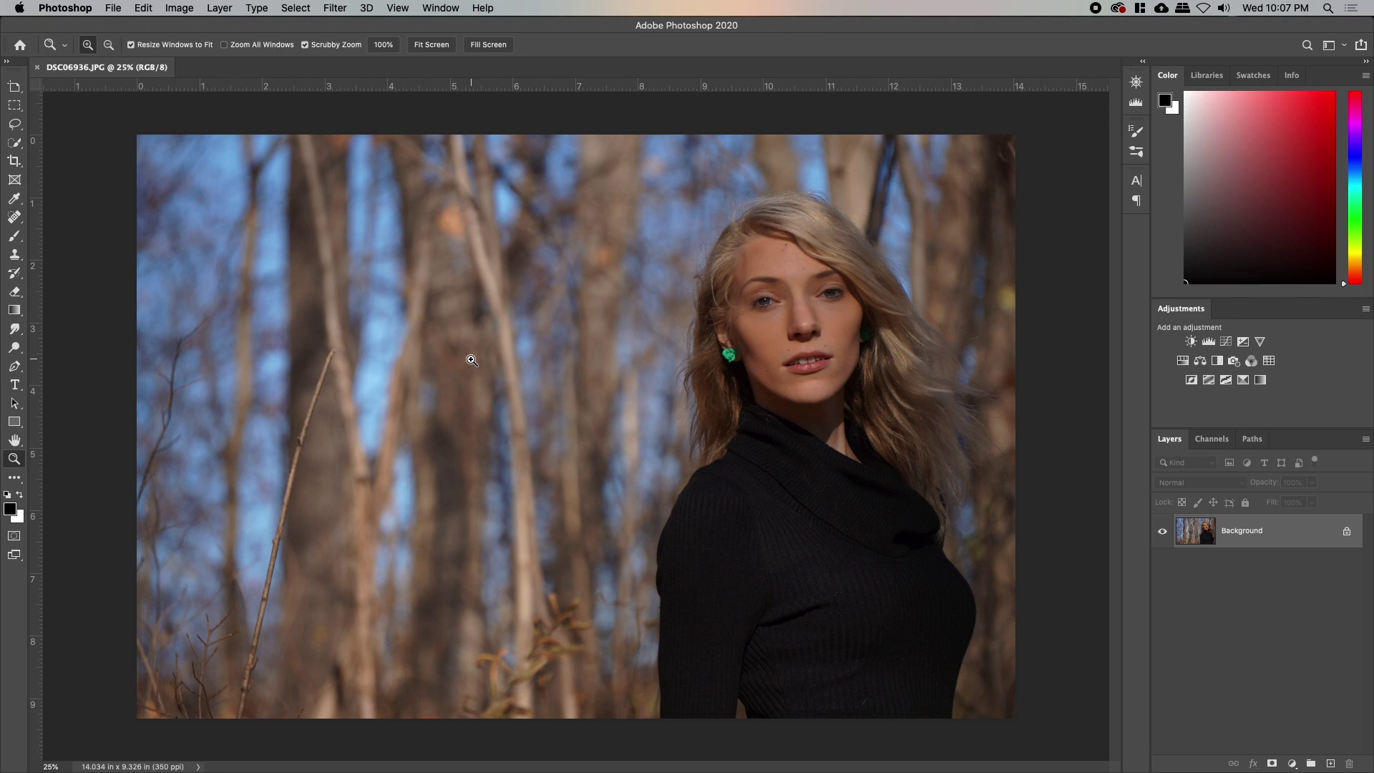
Step: Unlock the photo's Background layer to convert it into a regular editable layer
{"action": "mouse_move", "coordinate": [728, 356]}
{"action": "left_mouse_down"}
{"action": "mouse_move", "coordinate": [835, 341]}
{"action": "mouse_move", "coordinate": [719, 347]}
{"action": "mouse_move", "coordinate": [734, 350]}
{"action": "left_mouse_up"}
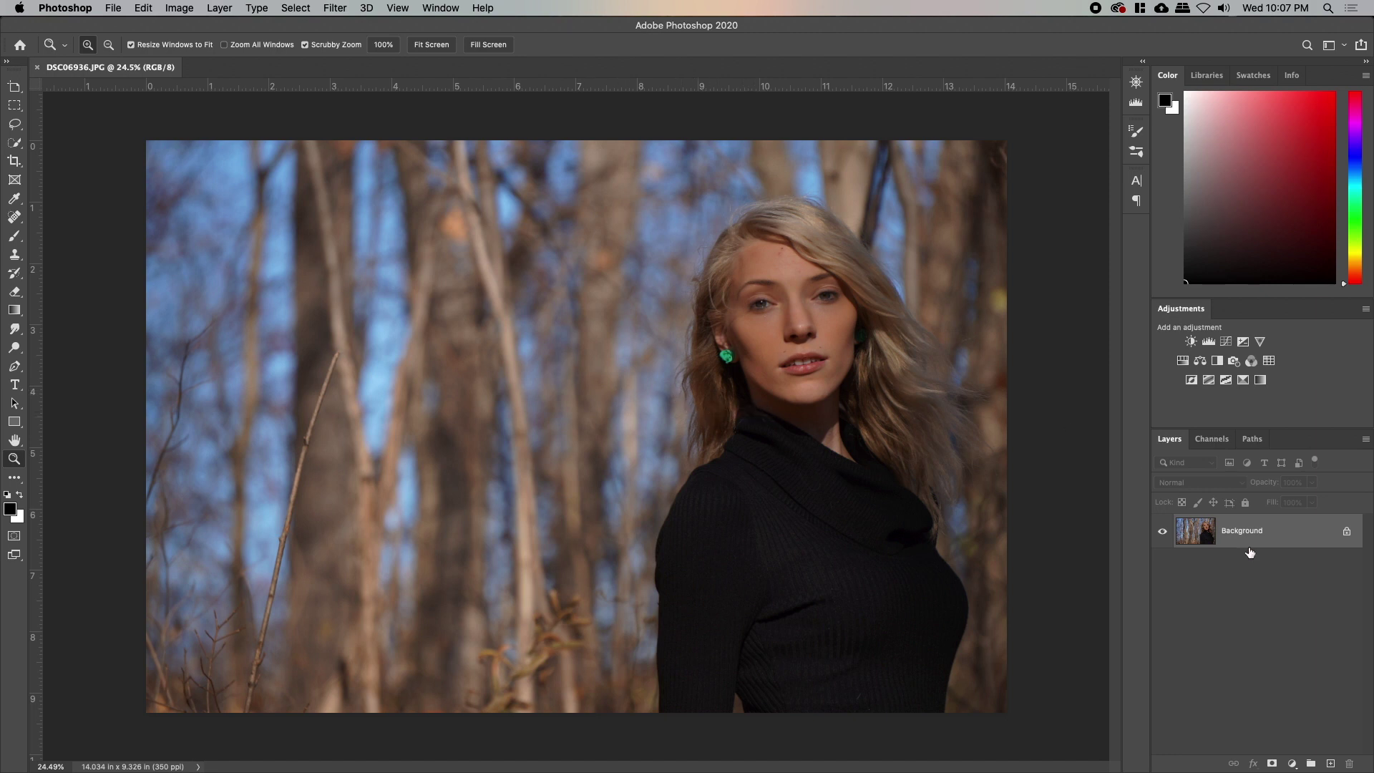
{"action": "left_click", "coordinate": [1346, 532]}
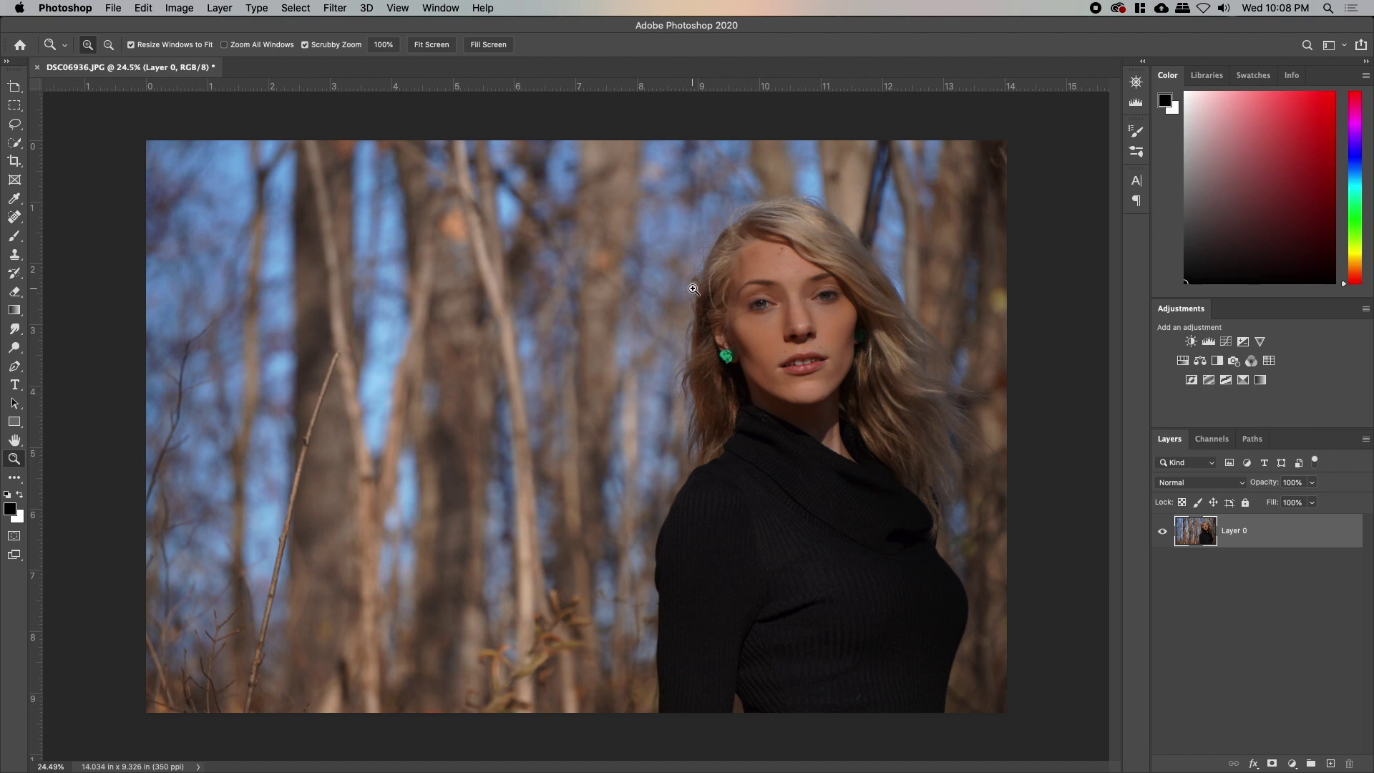
Step: Examine the blurred woodland background and the woman's face up close for areas needing retouching
{"action": "mouse_move", "coordinate": [680, 274]}
{"action": "left_mouse_down"}
{"action": "mouse_move", "coordinate": [759, 264]}
{"action": "mouse_move", "coordinate": [687, 272]}
{"action": "left_mouse_up"}
{"action": "left_click_drag", "start_coordinate": [351, 430], "coordinate": [429, 411]}
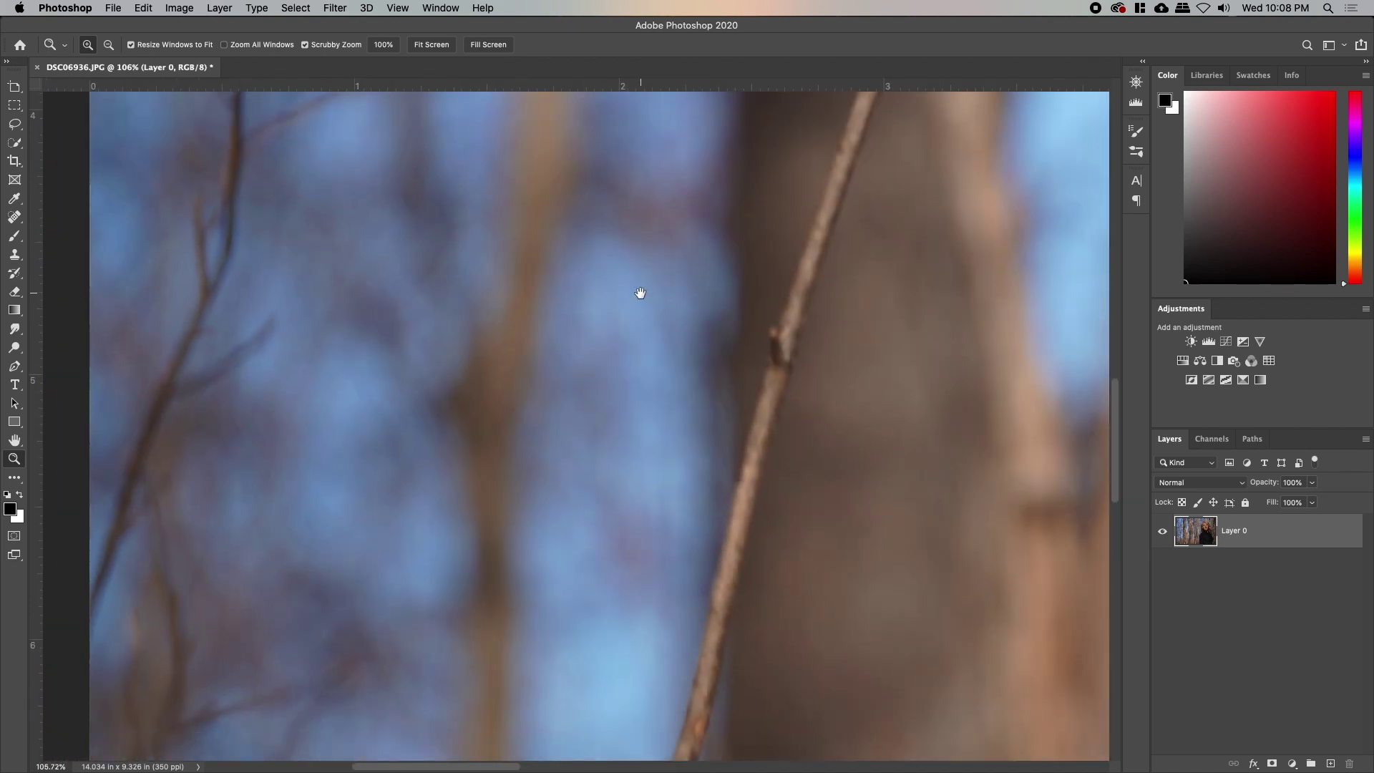
{"action": "left_click_drag", "start_coordinate": [875, 293], "coordinate": [439, 383]}
{"action": "left_click_drag", "start_coordinate": [807, 308], "coordinate": [494, 358]}
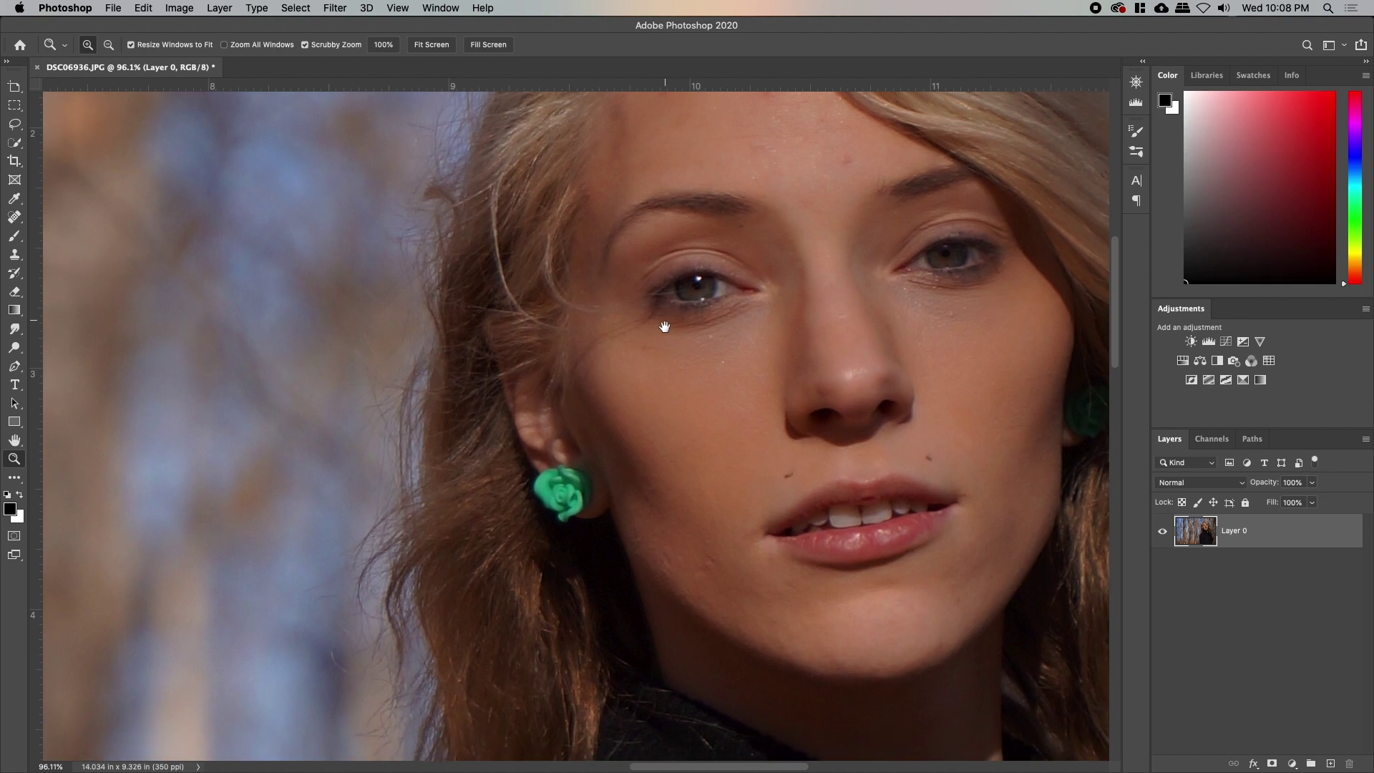
{"action": "left_click_drag", "start_coordinate": [665, 327], "coordinate": [662, 318]}
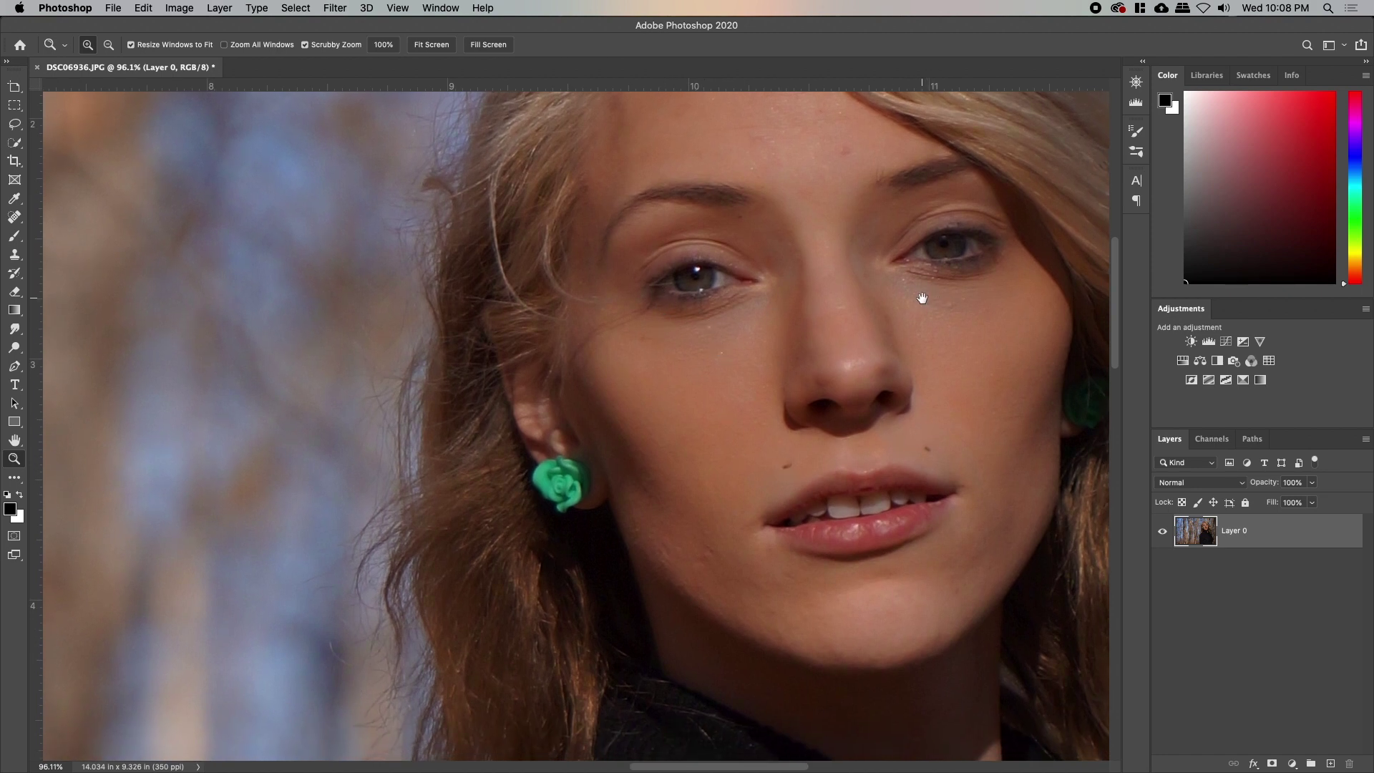
{"action": "key", "text": "super+minus"}
{"action": "key", "text": "super+minus"}
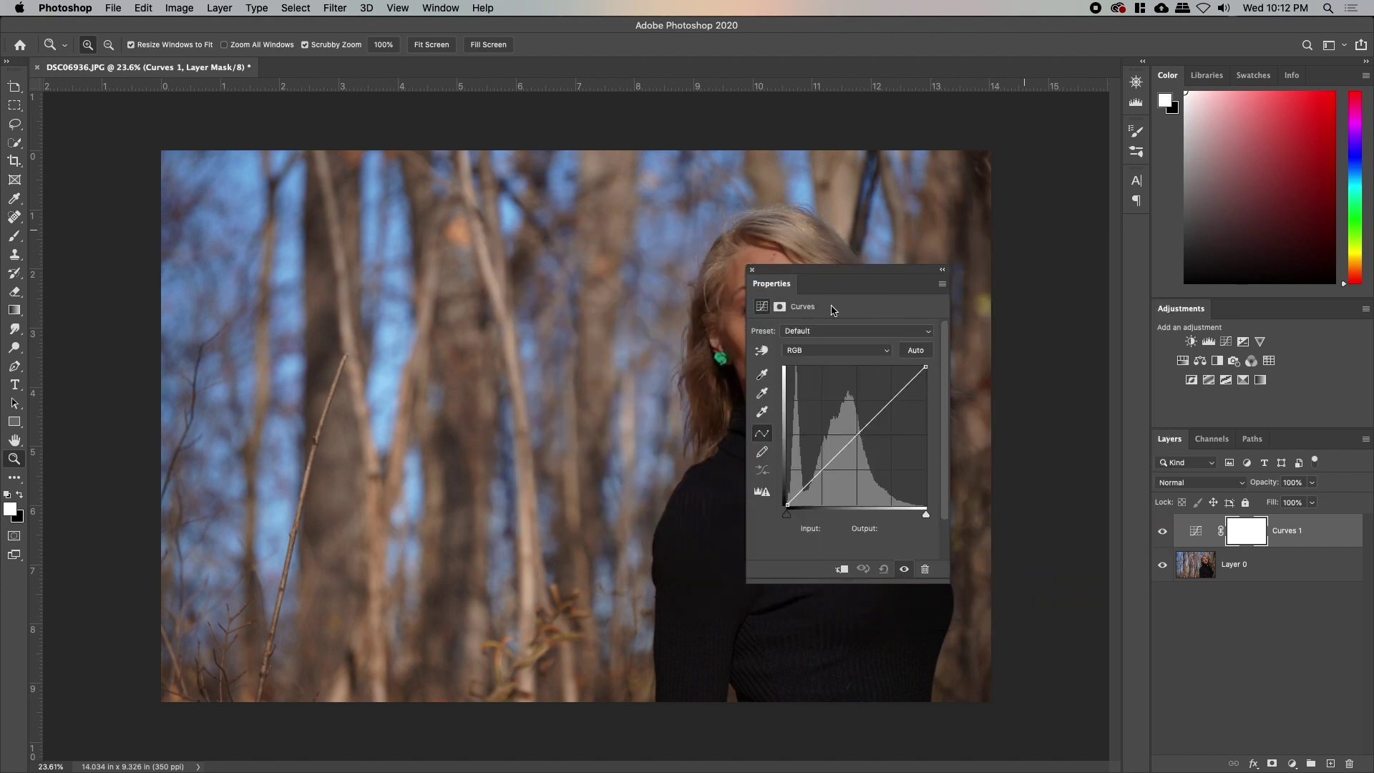
Step: Brighten the photo with the Curves 1 RGB curve by raising a point to input 170, output 207
{"action": "left_click_drag", "start_coordinate": [844, 272], "coordinate": [194, 174]}
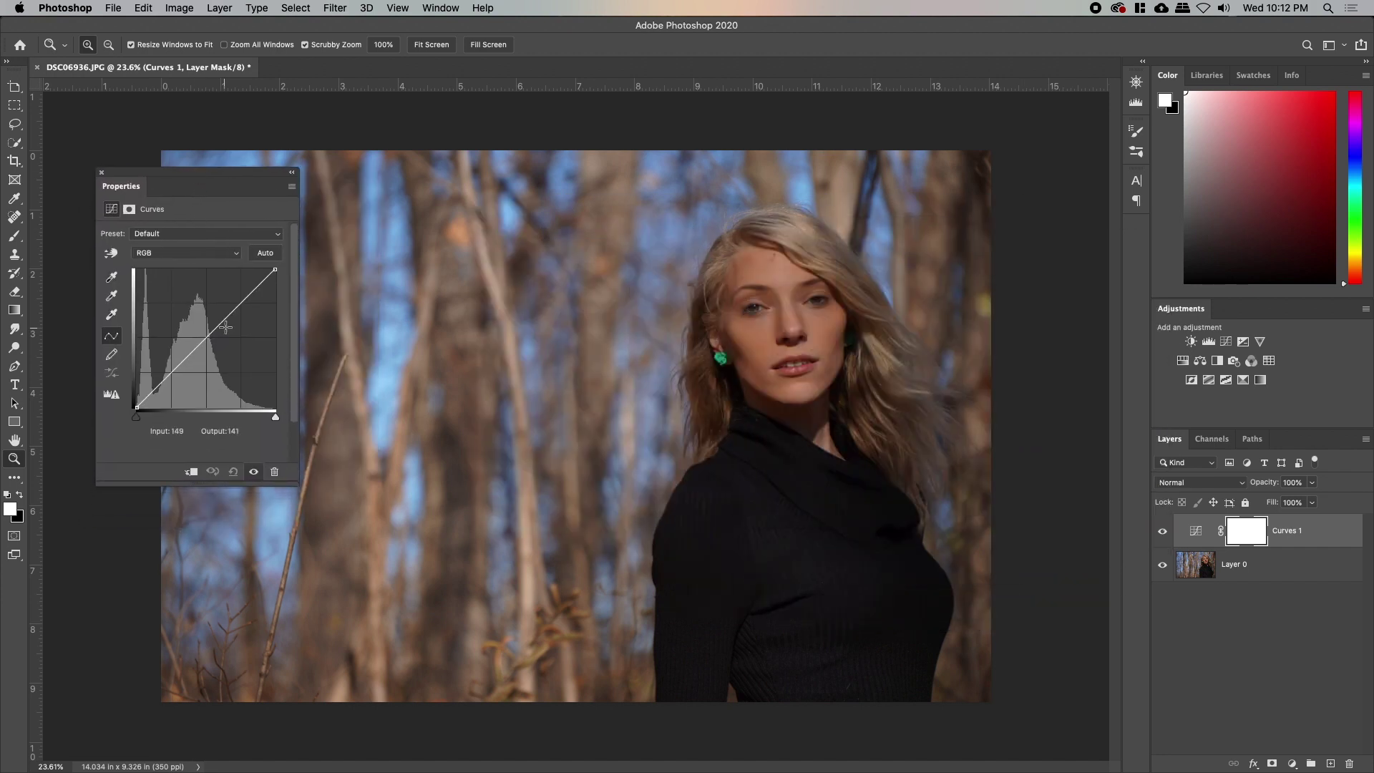
{"action": "left_click_drag", "start_coordinate": [238, 303], "coordinate": [232, 297]}
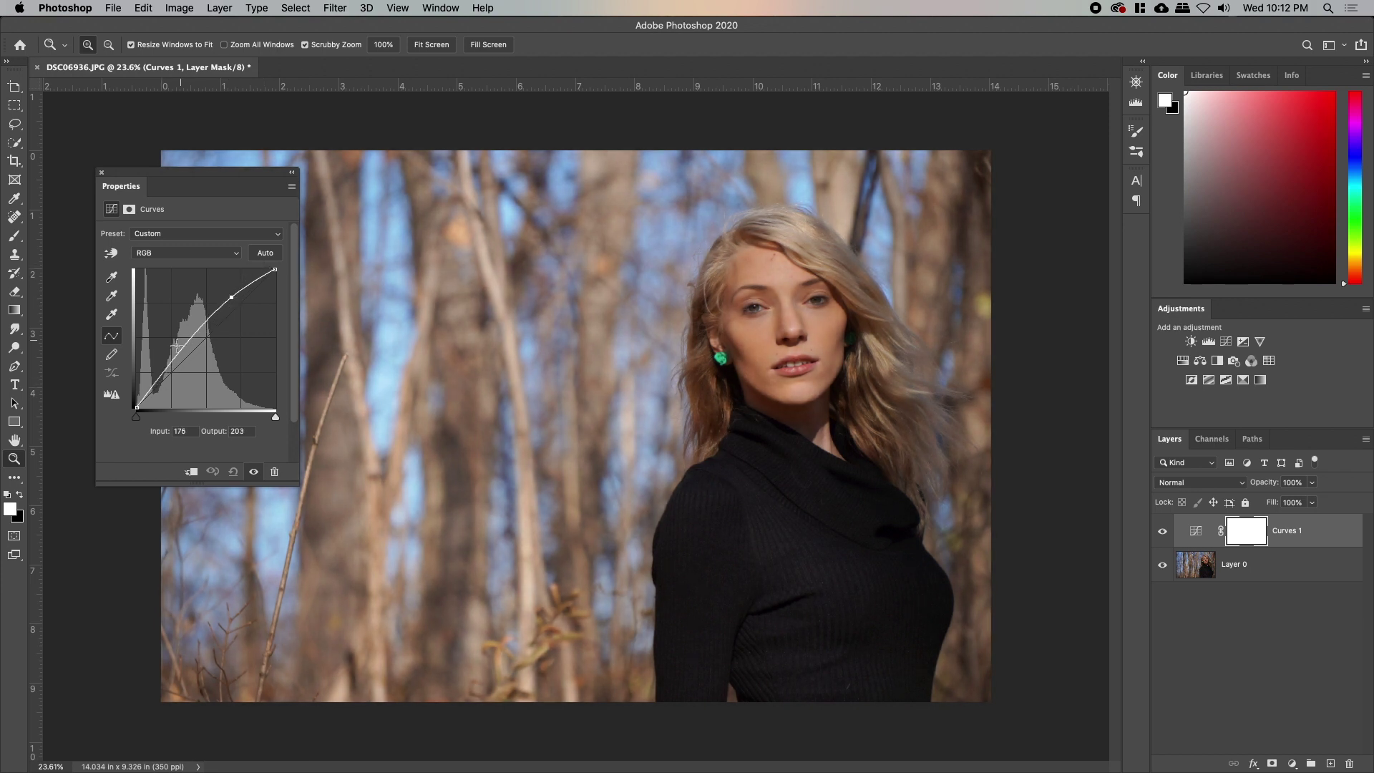
{"action": "left_click_drag", "start_coordinate": [233, 295], "coordinate": [229, 294]}
Step: Compare the woman's face up close with the Curves 1 adjustment off and on
{"action": "left_click_drag", "start_coordinate": [776, 322], "coordinate": [662, 428]}
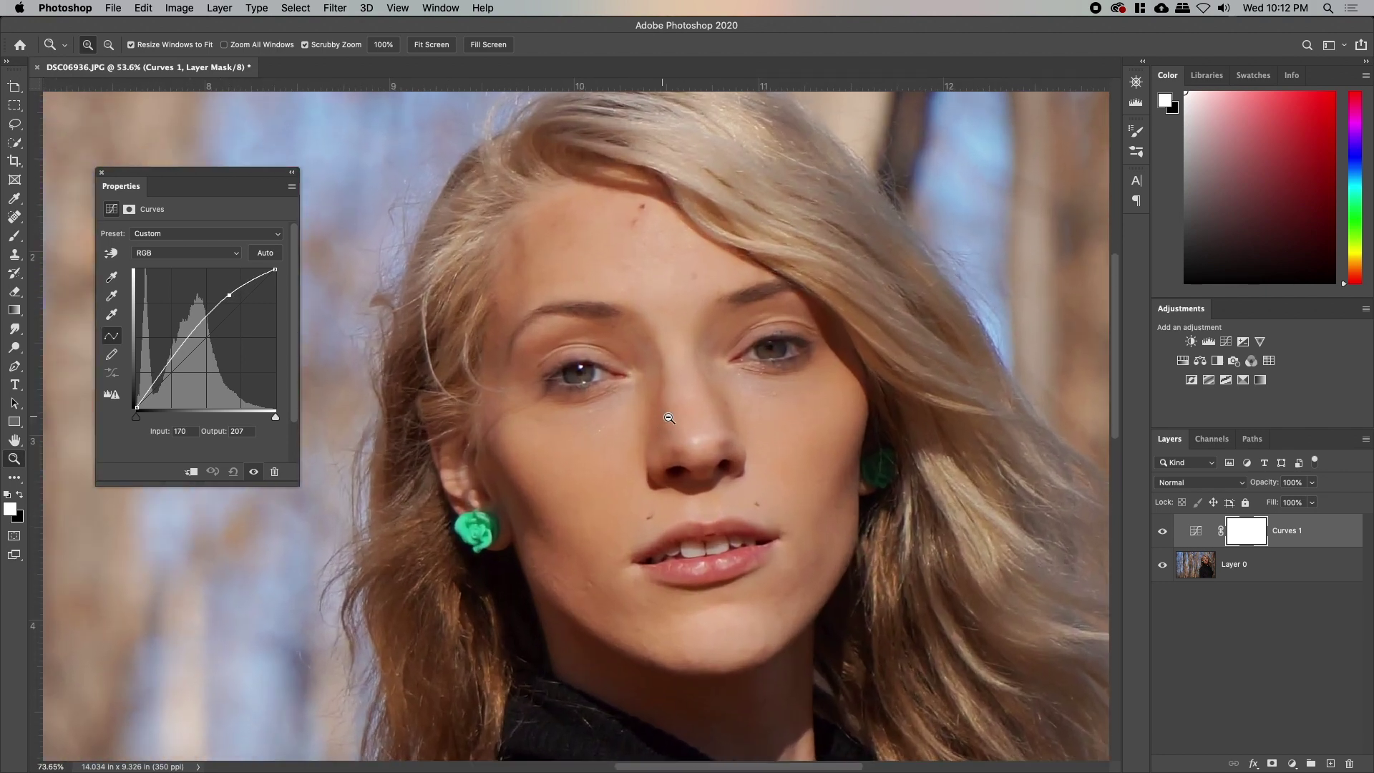
{"action": "left_click", "coordinate": [1164, 531]}
{"action": "left_click", "coordinate": [1164, 531]}
{"action": "left_click_drag", "start_coordinate": [919, 530], "coordinate": [912, 461]}
{"action": "left_click_drag", "start_coordinate": [673, 274], "coordinate": [685, 431]}
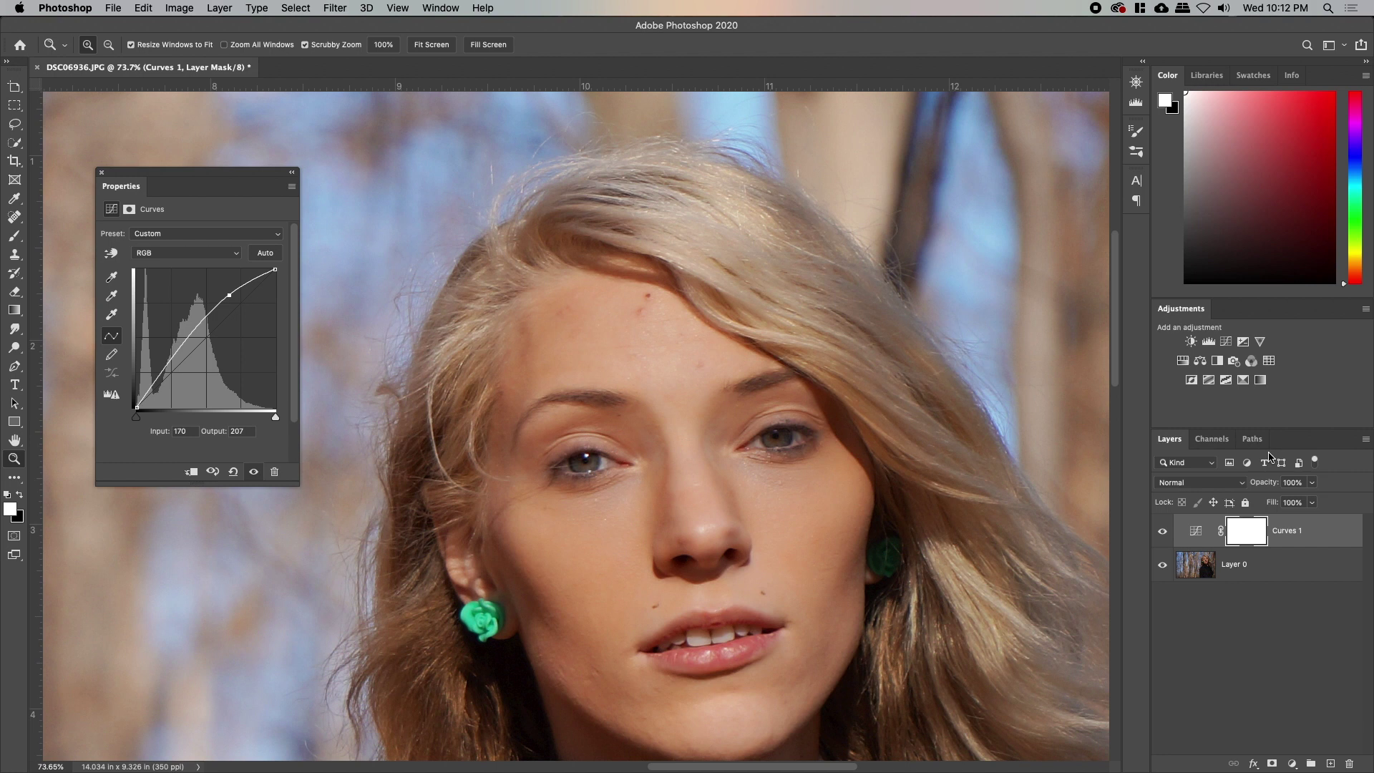
Step: Hide Curves 1 and leave a single blank layer named Touchup above Layer 0, deleting the extra Layer 1
{"action": "left_click", "coordinate": [1164, 533]}
{"action": "left_click", "coordinate": [1247, 569]}
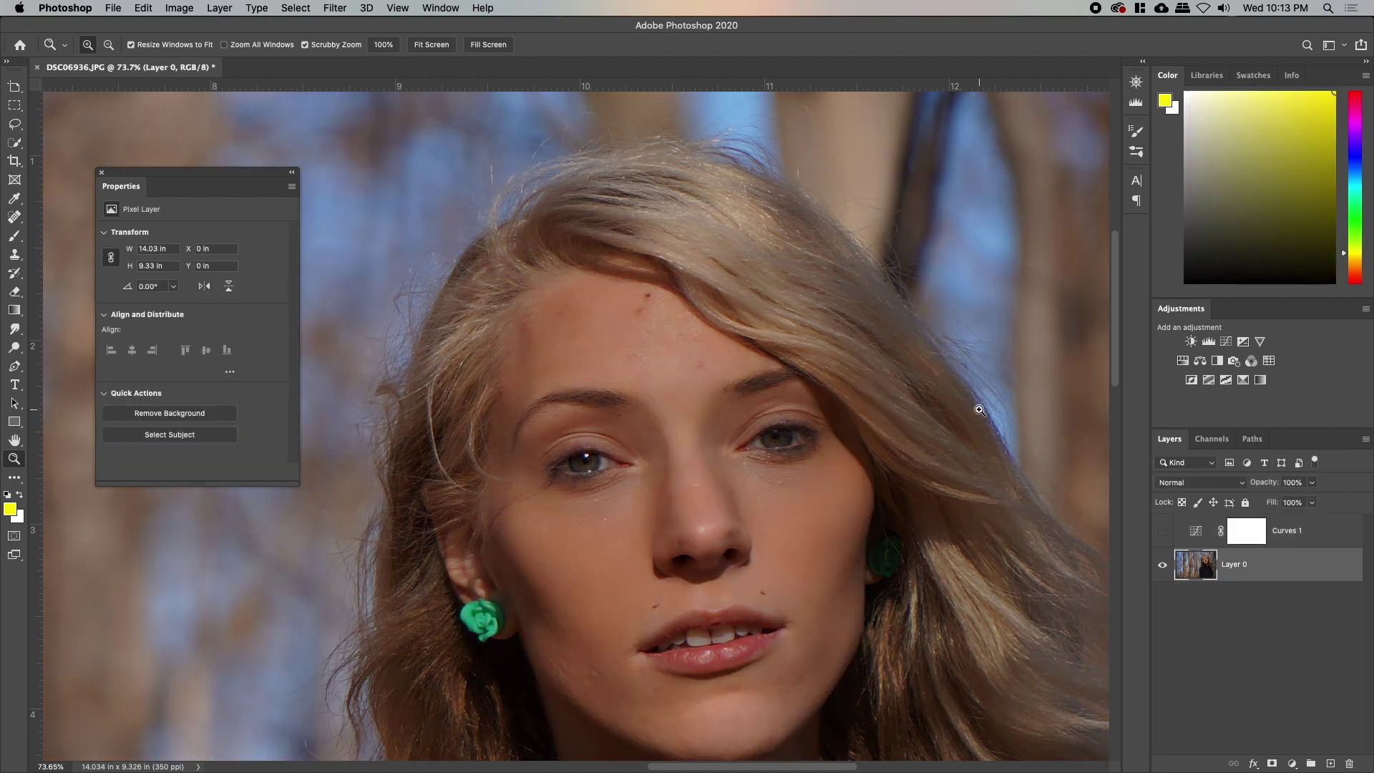
{"action": "key", "text": "super+shift+n"}
{"action": "type", "text": "Touchup"}
{"action": "key", "text": "Return"}
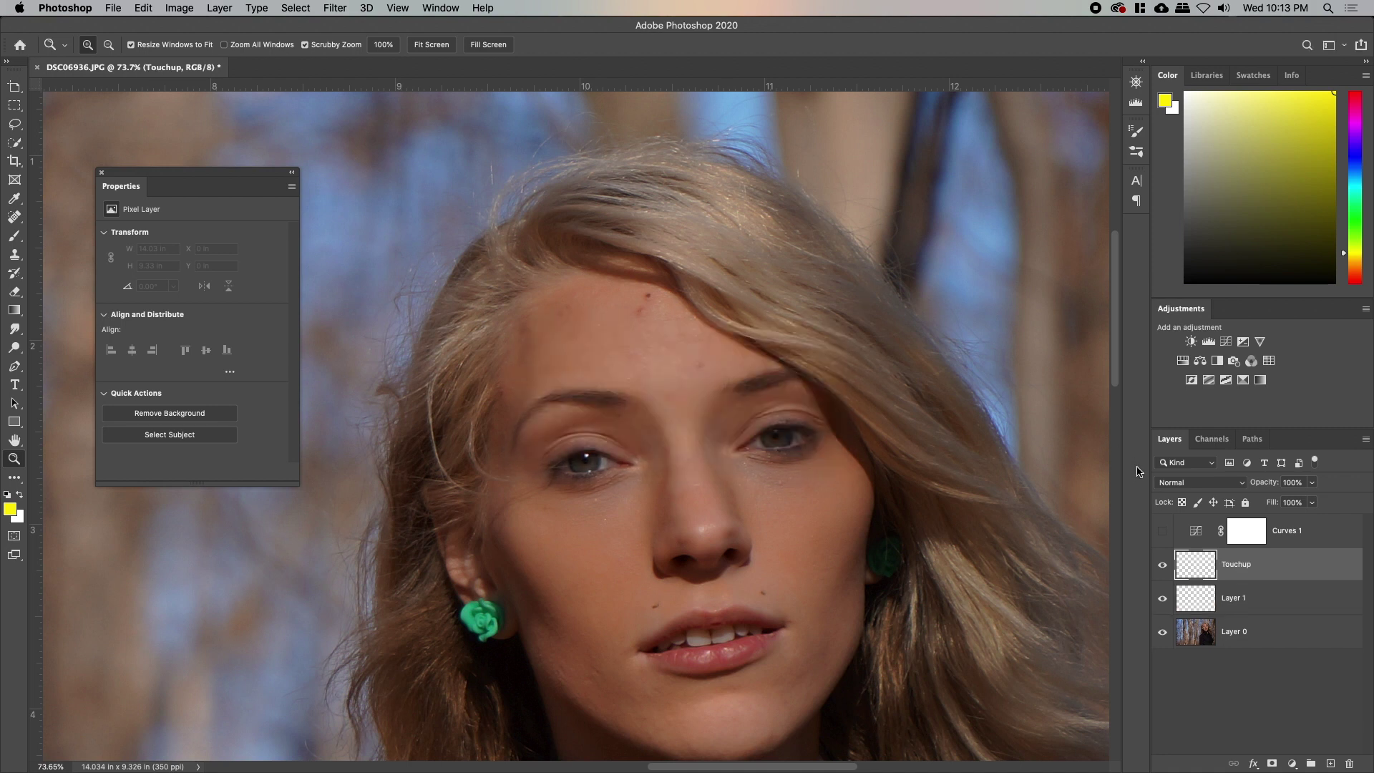
{"action": "left_click", "coordinate": [1271, 605]}
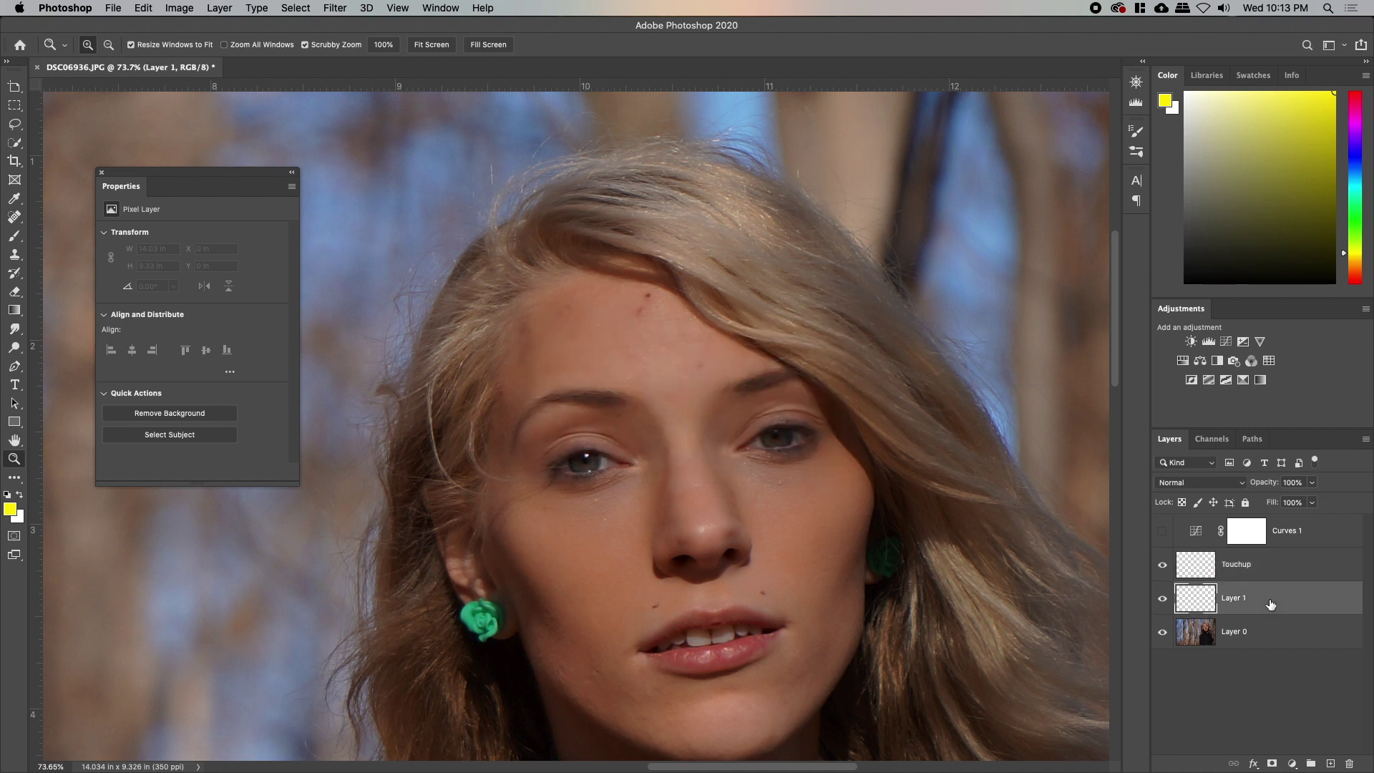
{"action": "key", "text": "BackSpace"}
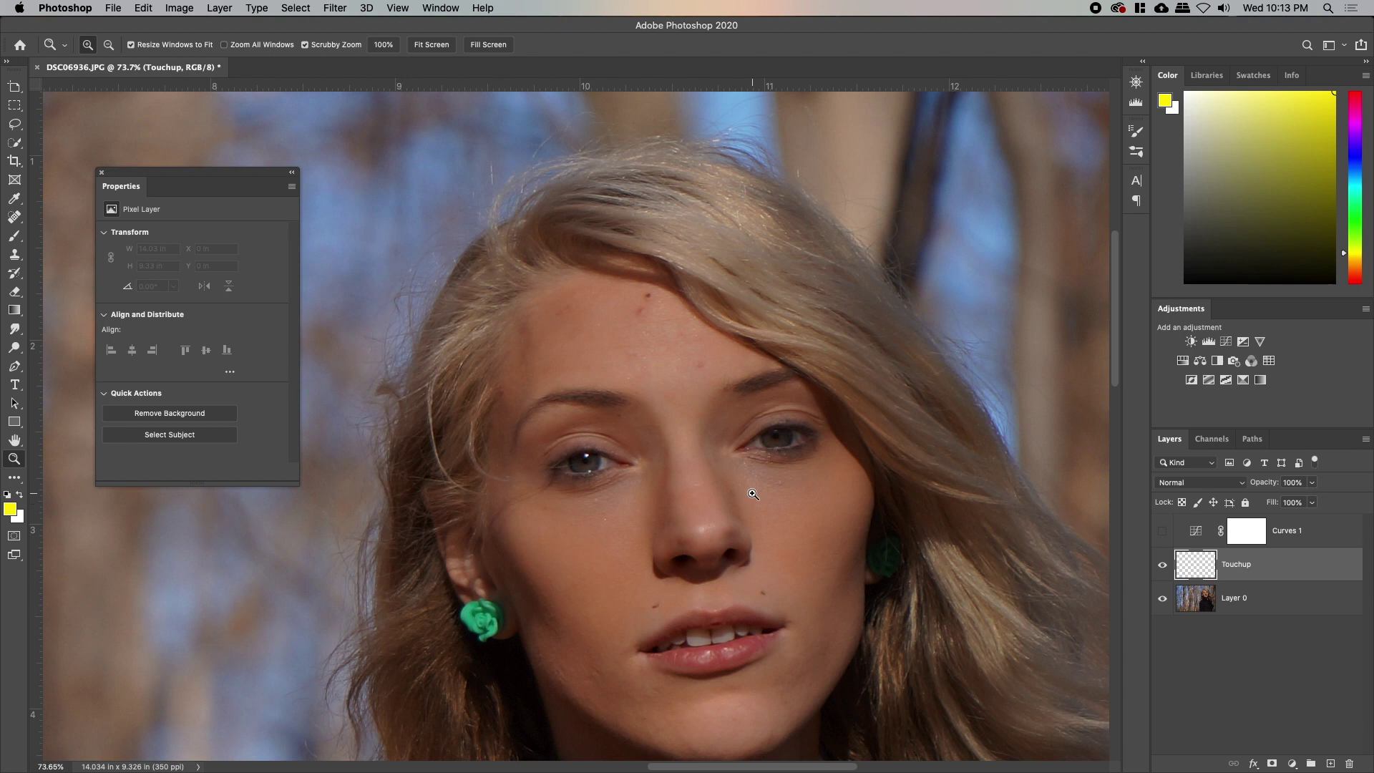
Step: Remove the dark spot on the upper forehead using the Spot Healing Brush at size 35 on the Touchup layer
{"action": "left_click_drag", "start_coordinate": [643, 344], "coordinate": [692, 350]}
{"action": "left_click_drag", "start_coordinate": [687, 417], "coordinate": [702, 570]}
{"action": "key", "text": "j"}
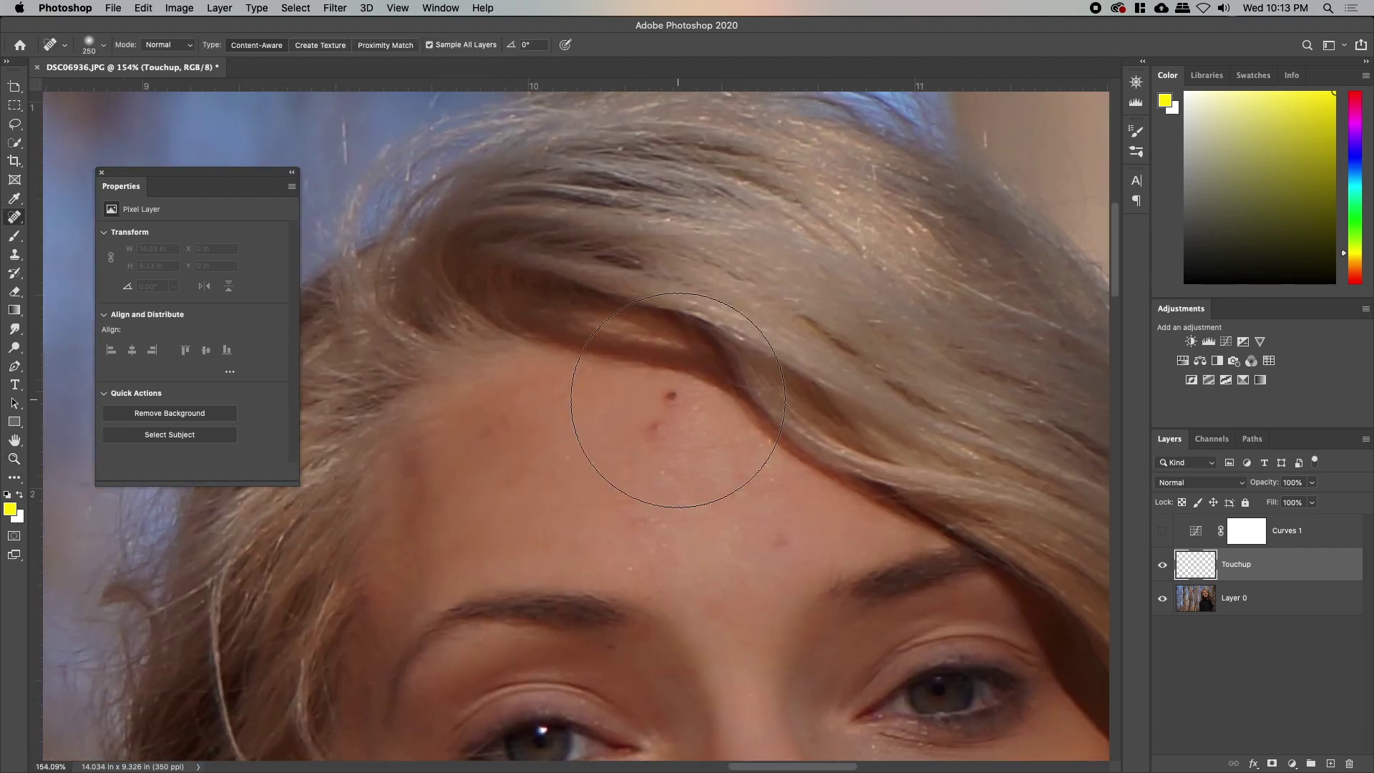
{"action": "key", "text": "bracketleft"}
{"action": "key", "text": "bracketleft"}
{"action": "key", "text": "bracketleft"}
{"action": "key", "text": "bracketleft"}
{"action": "key", "text": "bracketleft"}
{"action": "left_click", "coordinate": [15, 216]}
{"action": "left_click", "coordinate": [93, 216]}
{"action": "key", "text": "bracketleft"}
{"action": "key", "text": "bracketleft"}
{"action": "key", "text": "bracketleft"}
{"action": "key", "text": "bracketleft"}
{"action": "left_click", "coordinate": [670, 393]}
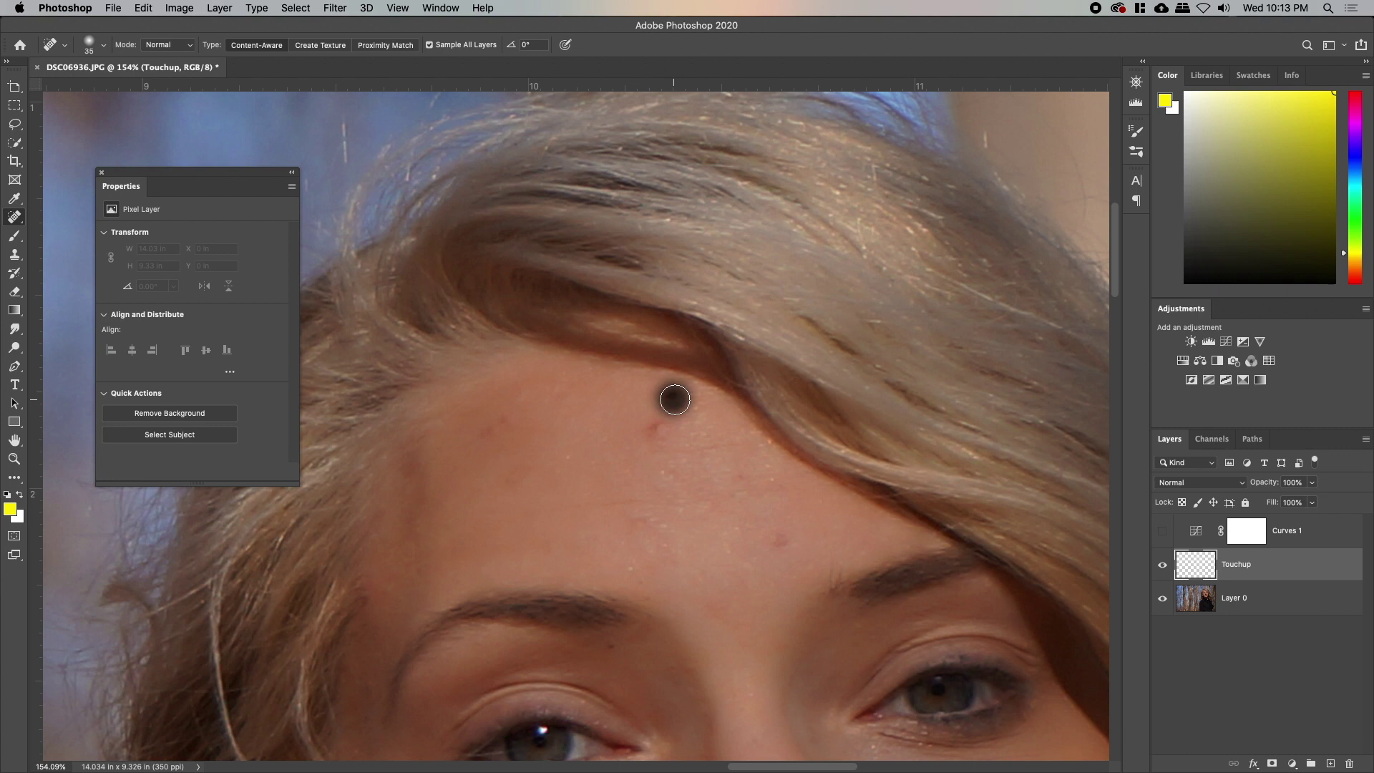
Step: Heal the reddish mark near the hairline and the small blemish on the forehead above the right-hand eyebrow
{"action": "key", "text": "bracketleft"}
{"action": "left_click", "coordinate": [656, 427]}
{"action": "left_click", "coordinate": [778, 539]}
{"action": "left_click", "coordinate": [775, 540]}
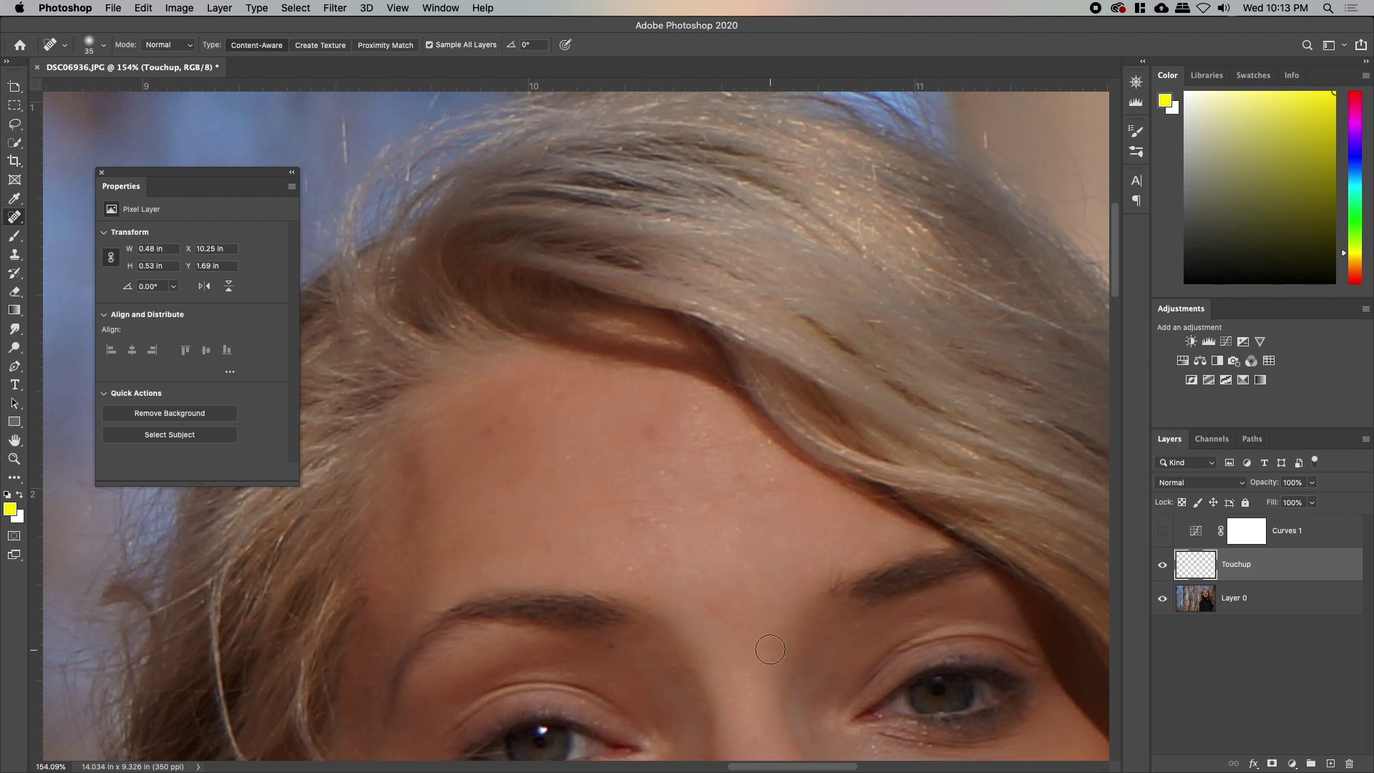
{"action": "left_click", "coordinate": [780, 542]}
Step: Reduce the healing brush to size 25 and heal the small marks on the left side of the forehead
{"action": "key", "text": "bracketleft"}
{"action": "left_click", "coordinate": [495, 429]}
{"action": "left_click", "coordinate": [521, 469]}
{"action": "left_click", "coordinate": [569, 456]}
{"action": "left_click", "coordinate": [492, 485]}
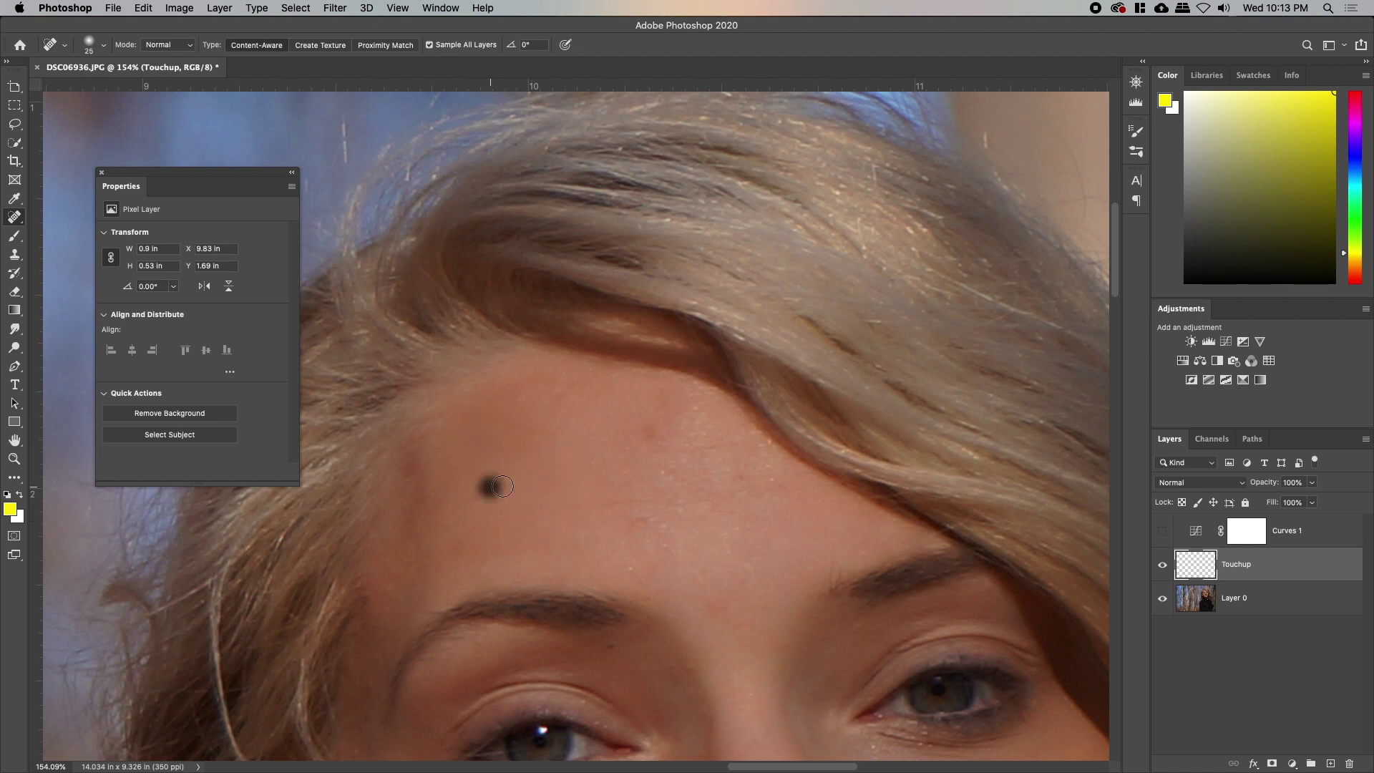
Step: Lower the green channel's white point in the Curves 2 adjustment to output 229
{"action": "left_click", "coordinate": [1117, 264]}
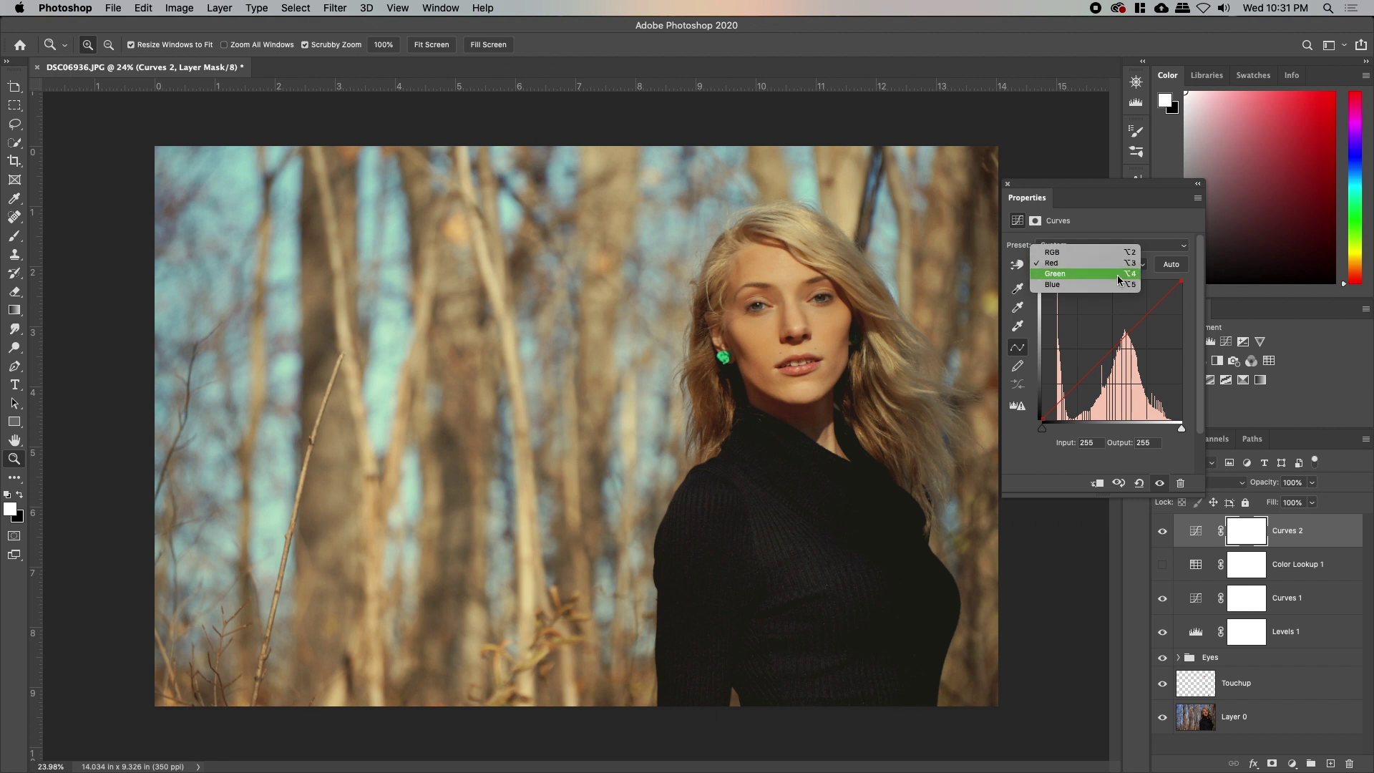
{"action": "left_click", "coordinate": [1119, 274]}
{"action": "left_click_drag", "start_coordinate": [1182, 281], "coordinate": [1187, 297]}
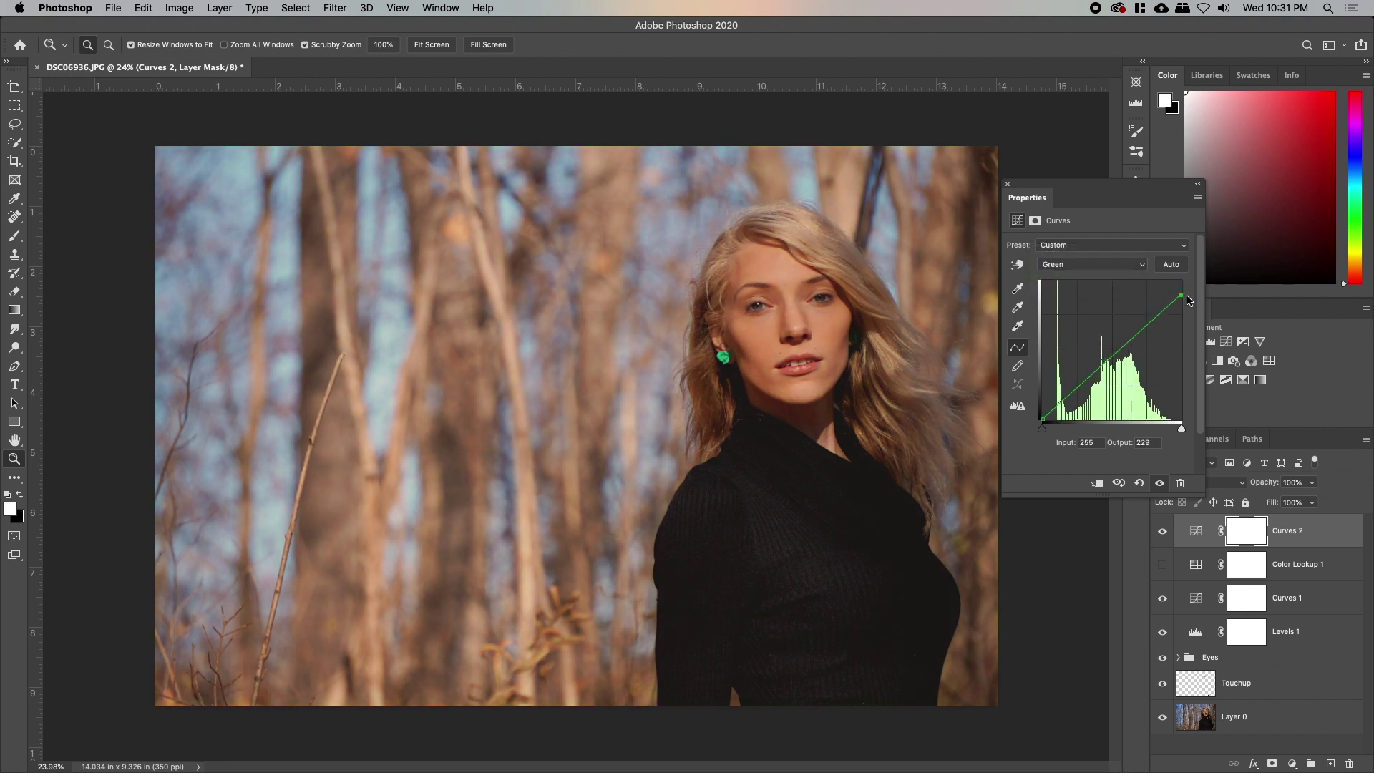
Step: Try adjusting the highlight and shadow ends of the red channel's curve in Curves 2
{"action": "left_click", "coordinate": [1099, 274]}
{"action": "left_click", "coordinate": [1097, 251]}
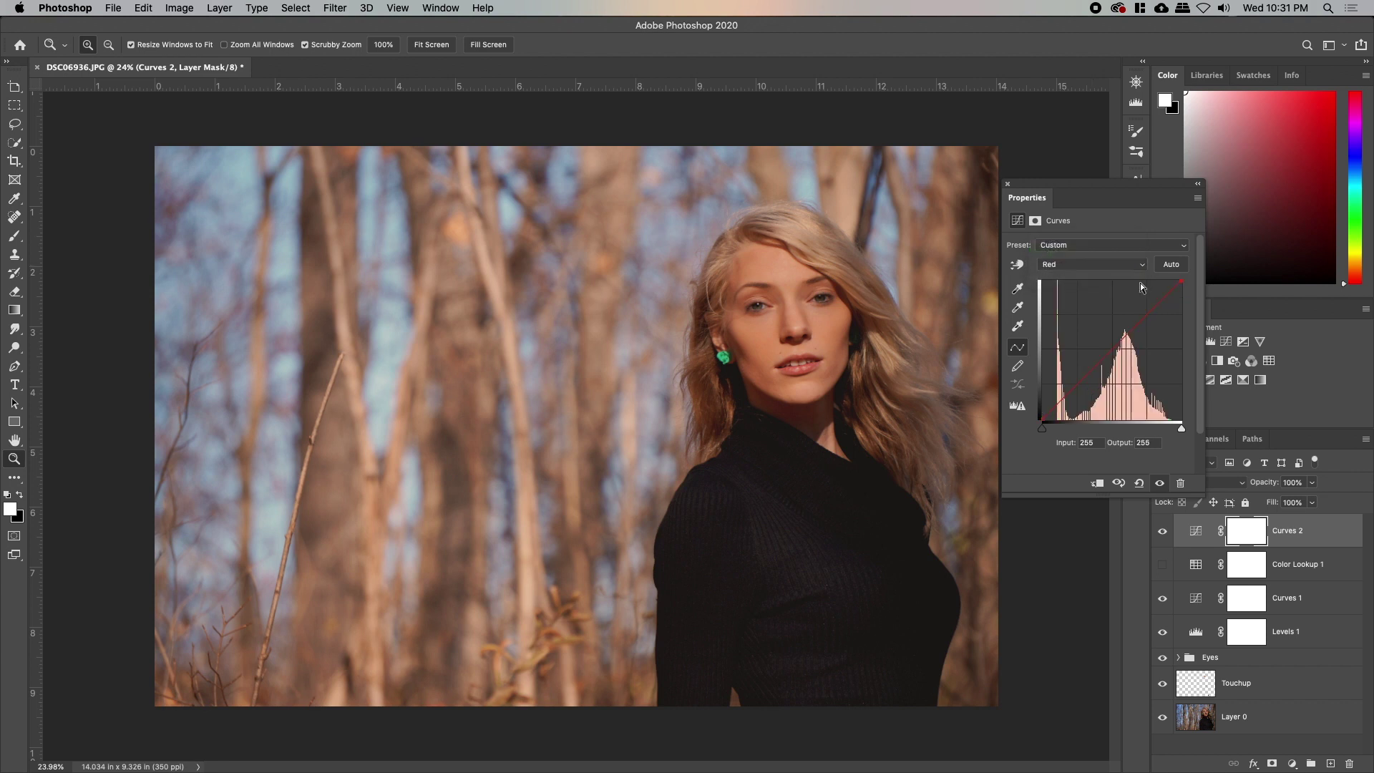
{"action": "mouse_move", "coordinate": [1177, 280]}
{"action": "left_mouse_down"}
{"action": "mouse_move", "coordinate": [1161, 281]}
{"action": "mouse_move", "coordinate": [1187, 280]}
{"action": "mouse_move", "coordinate": [1195, 309]}
{"action": "mouse_move", "coordinate": [1188, 280]}
{"action": "left_mouse_up"}
{"action": "left_click_drag", "start_coordinate": [1073, 388], "coordinate": [1071, 390]}
Step: Try lowering the green channel's white point in Curves 2 further to output 217
{"action": "left_click", "coordinate": [1062, 266]}
{"action": "left_click", "coordinate": [1062, 273]}
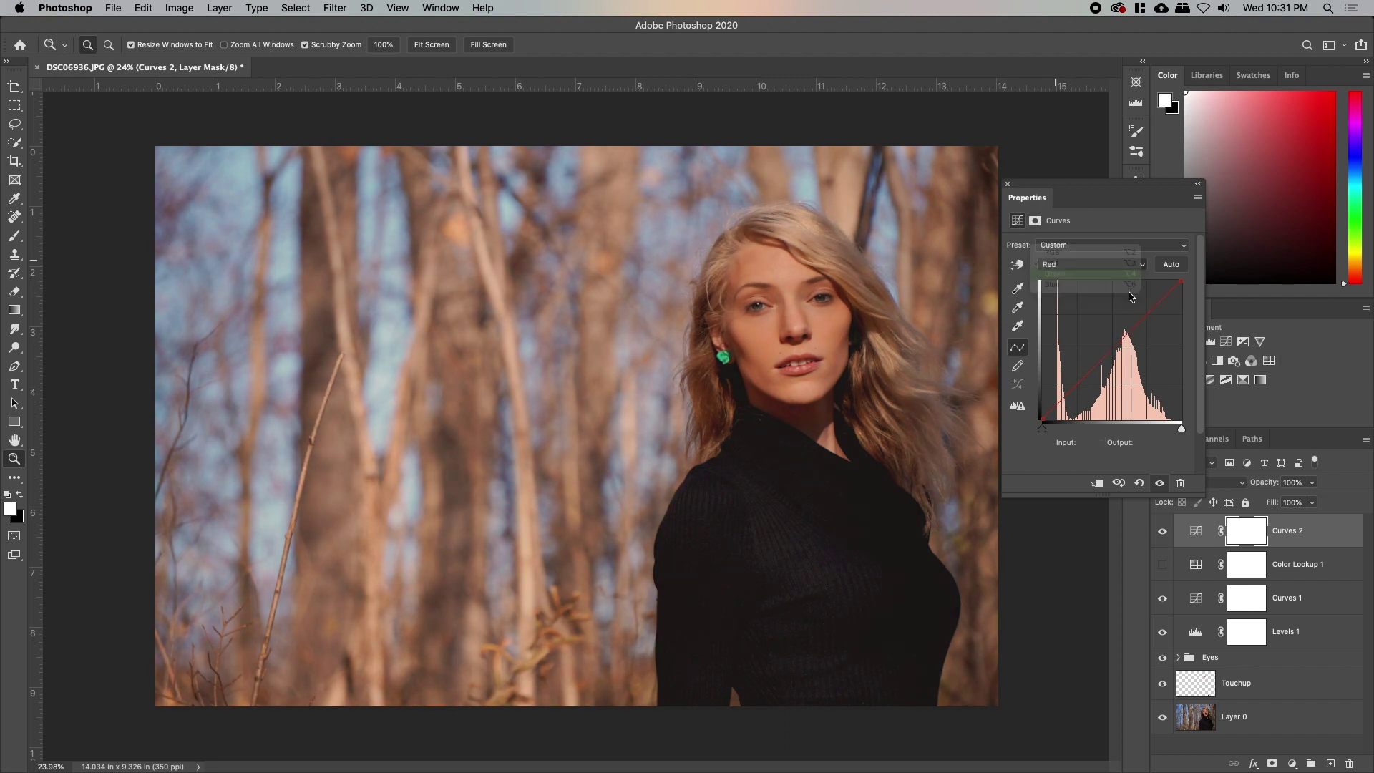
{"action": "left_click", "coordinate": [1181, 295]}
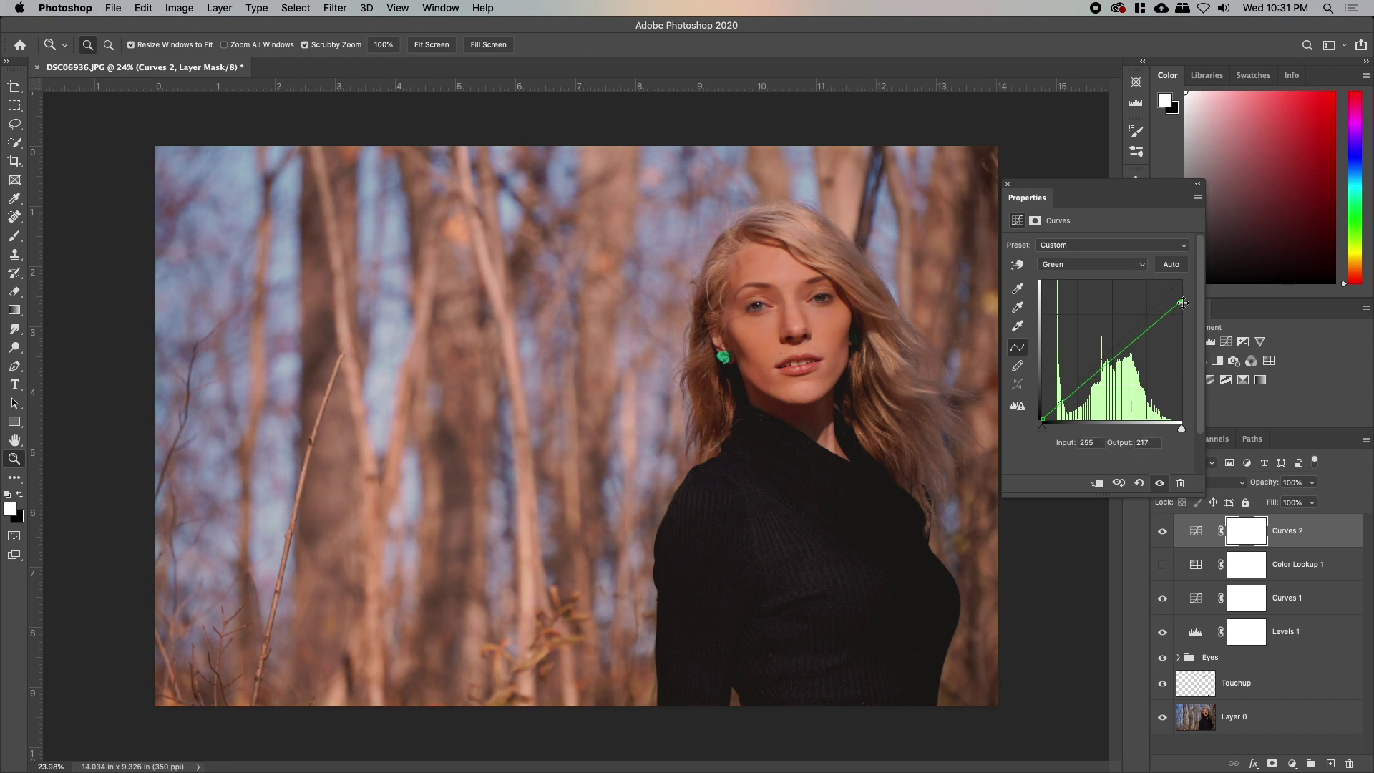
Step: Lower the blue channel's white point in Curves 2 to output 194 and compare the photo without and with the adjustment
{"action": "left_click", "coordinate": [1121, 265]}
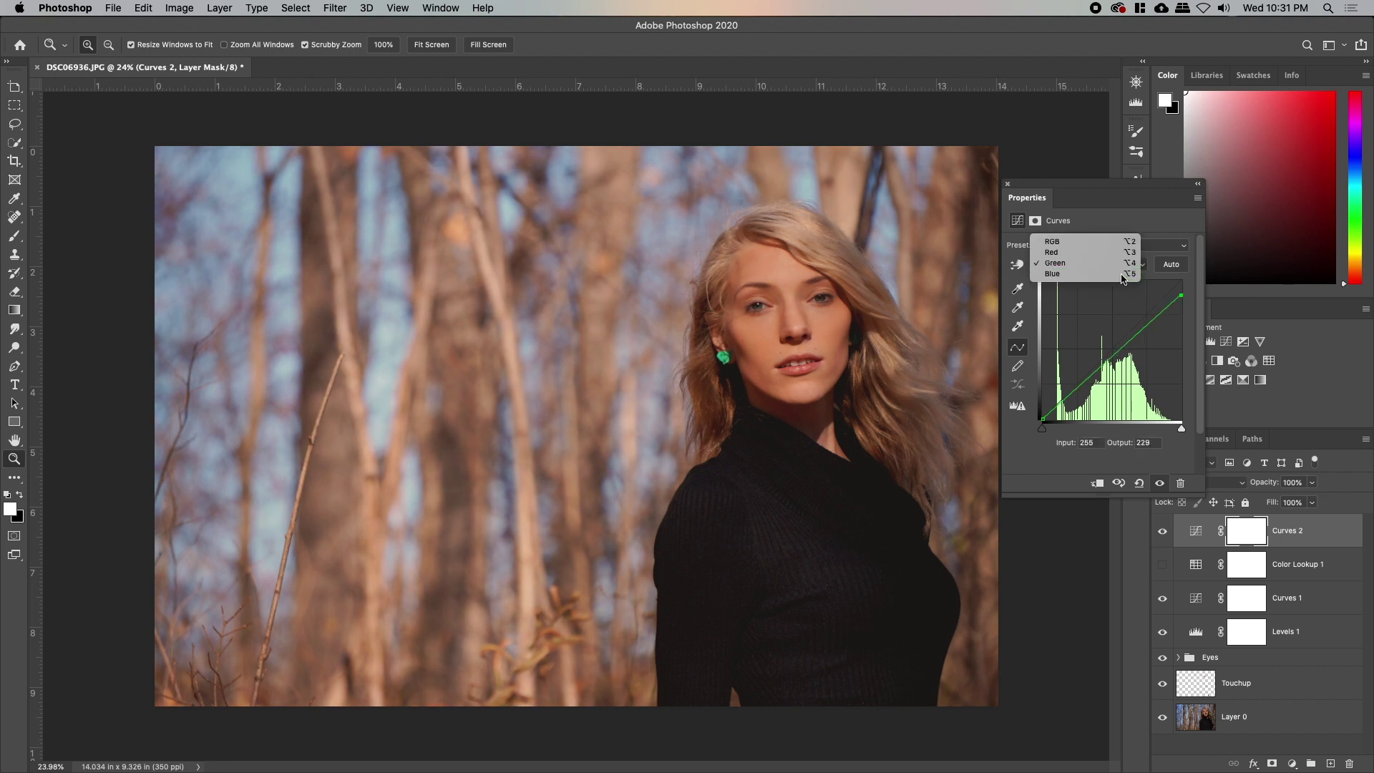
{"action": "left_click", "coordinate": [1074, 280]}
{"action": "left_click_drag", "start_coordinate": [1181, 305], "coordinate": [1192, 316]}
{"action": "left_click", "coordinate": [1164, 533]}
{"action": "left_click", "coordinate": [1164, 532]}
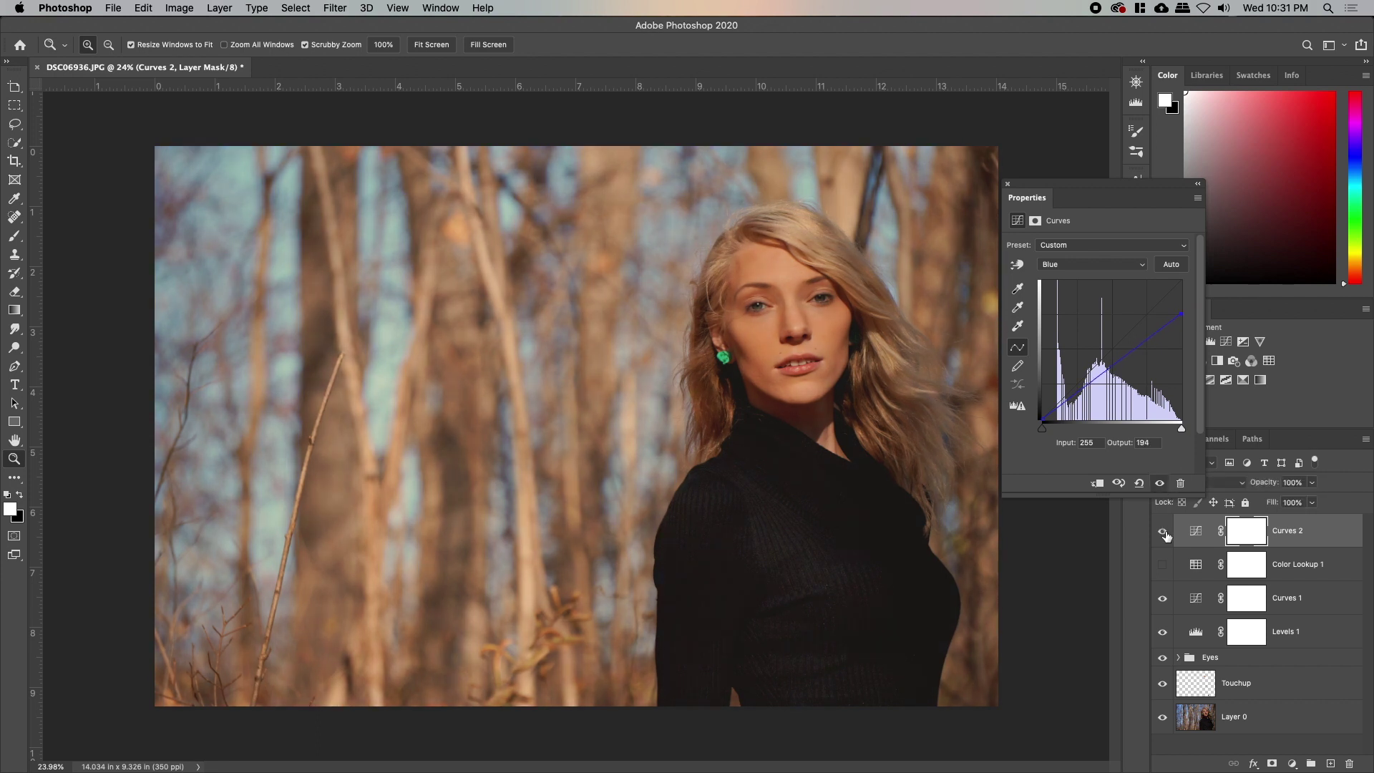
Step: Close the curve settings and compare the whole photo with the Color Lookup 1 layer on and off
{"action": "left_click", "coordinate": [1008, 183]}
{"action": "left_click", "coordinate": [1164, 566]}
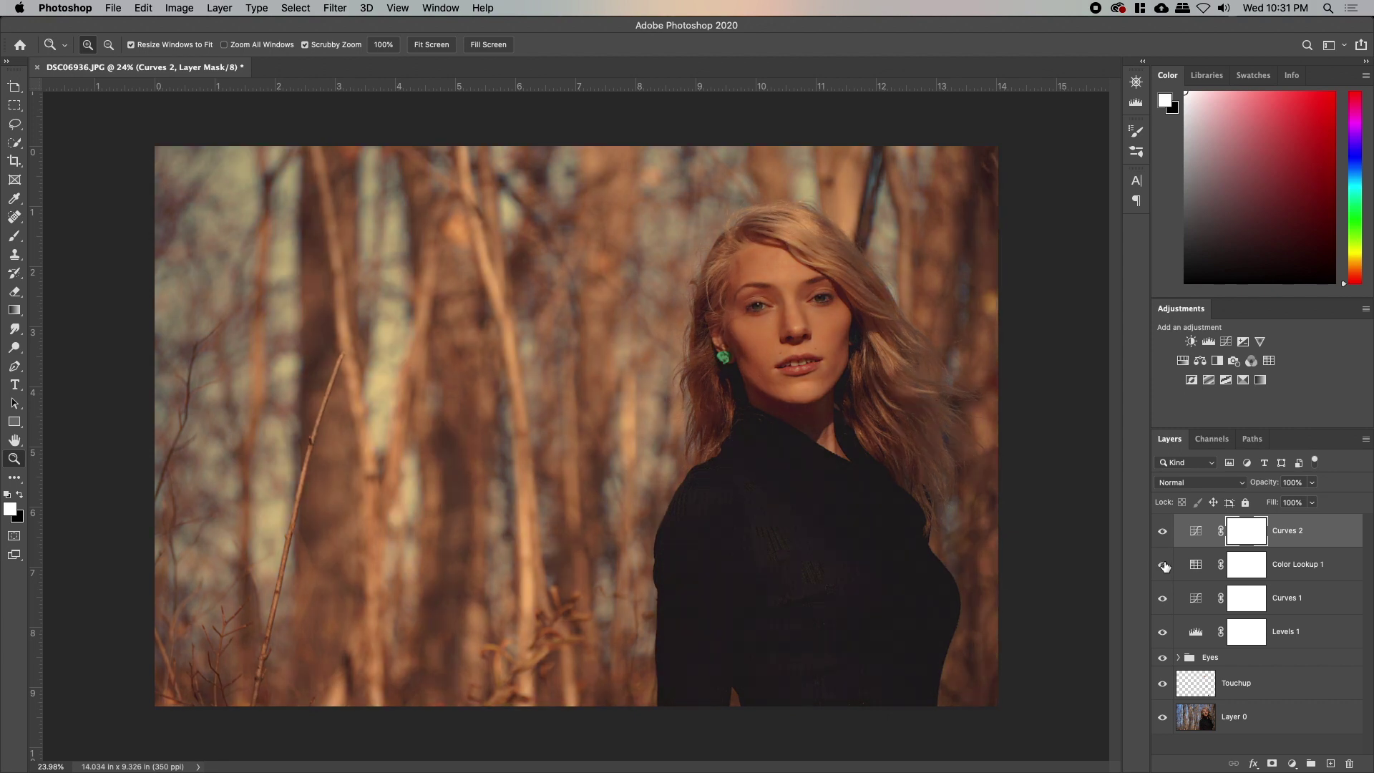
{"action": "left_click", "coordinate": [1163, 565]}
{"action": "left_click", "coordinate": [1164, 565]}
{"action": "left_click", "coordinate": [1164, 566]}
{"action": "left_click", "coordinate": [1164, 565]}
Step: Compare the woman's face and skin tones up close with the Color Lookup 1 layer off and on
{"action": "left_click_drag", "start_coordinate": [761, 309], "coordinate": [818, 303]}
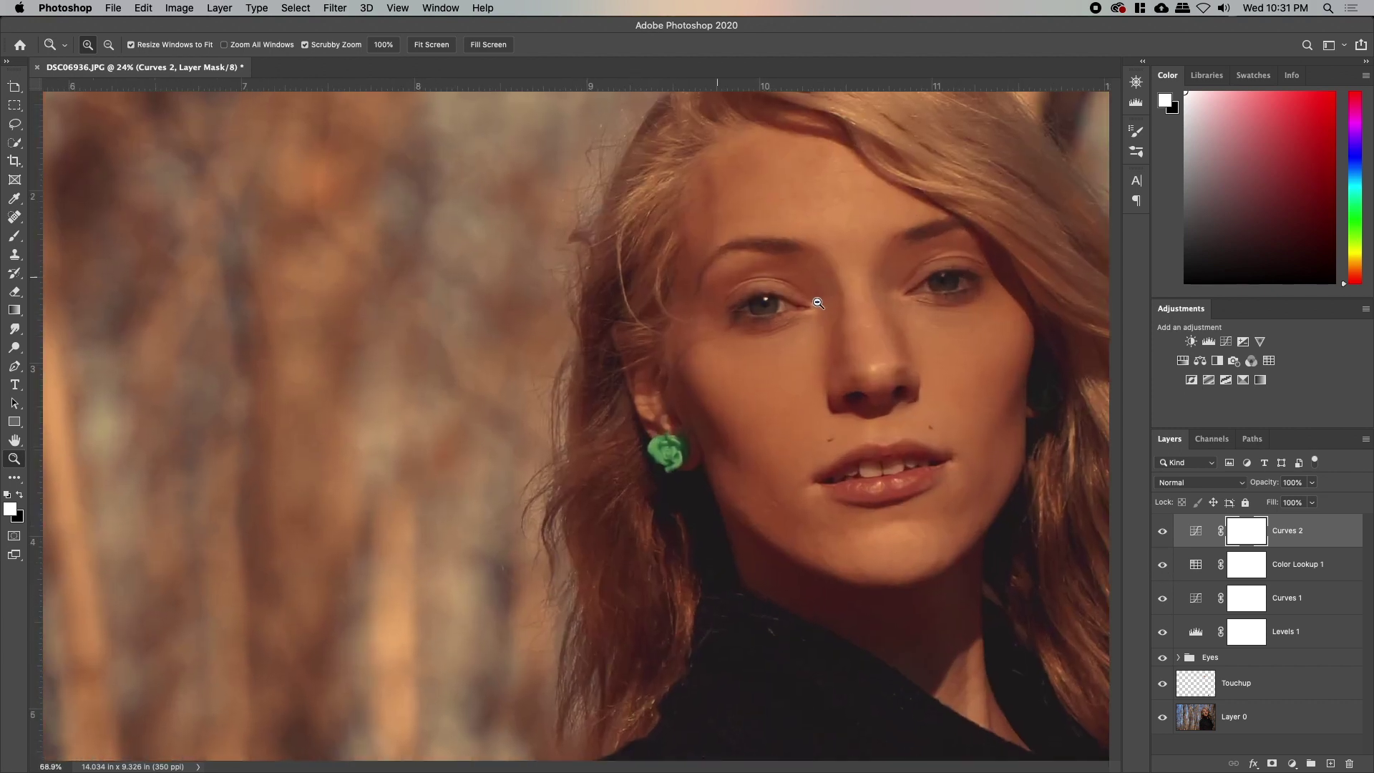
{"action": "left_click_drag", "start_coordinate": [922, 291], "coordinate": [790, 336]}
{"action": "left_click_drag", "start_coordinate": [764, 389], "coordinate": [724, 307]}
{"action": "left_click", "coordinate": [1164, 565]}
{"action": "left_click", "coordinate": [1164, 567]}
{"action": "left_click", "coordinate": [1163, 565]}
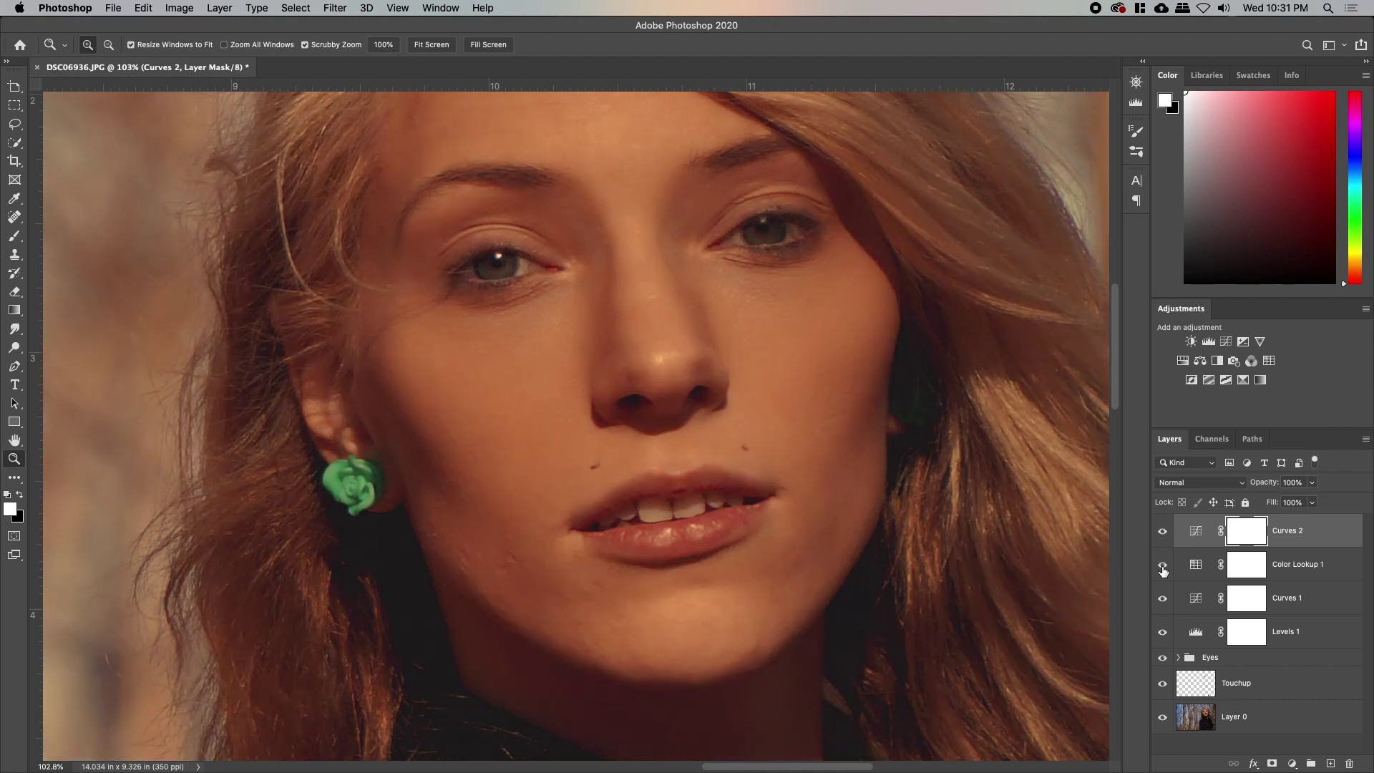
{"action": "left_click", "coordinate": [1163, 565]}
{"action": "left_click", "coordinate": [1163, 565]}
{"action": "left_click", "coordinate": [1163, 566]}
{"action": "left_click", "coordinate": [1162, 565]}
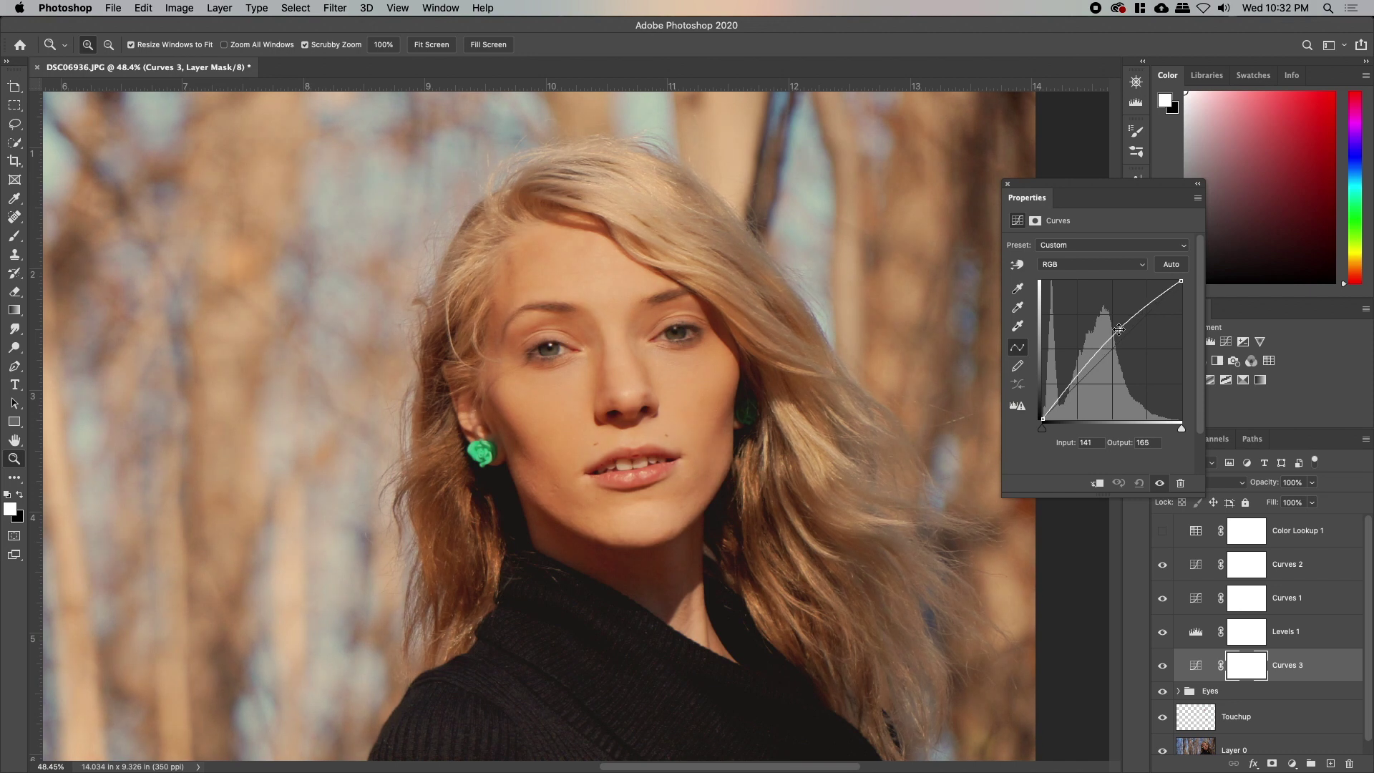
Step: Brighten the photo with Curves 3 by moving the RGB curve point to input 105, output 166, and close the curve settings
{"action": "mouse_move", "coordinate": [1117, 345]}
{"action": "left_mouse_down"}
{"action": "mouse_move", "coordinate": [1117, 327]}
{"action": "mouse_move", "coordinate": [1099, 329]}
{"action": "left_mouse_up"}
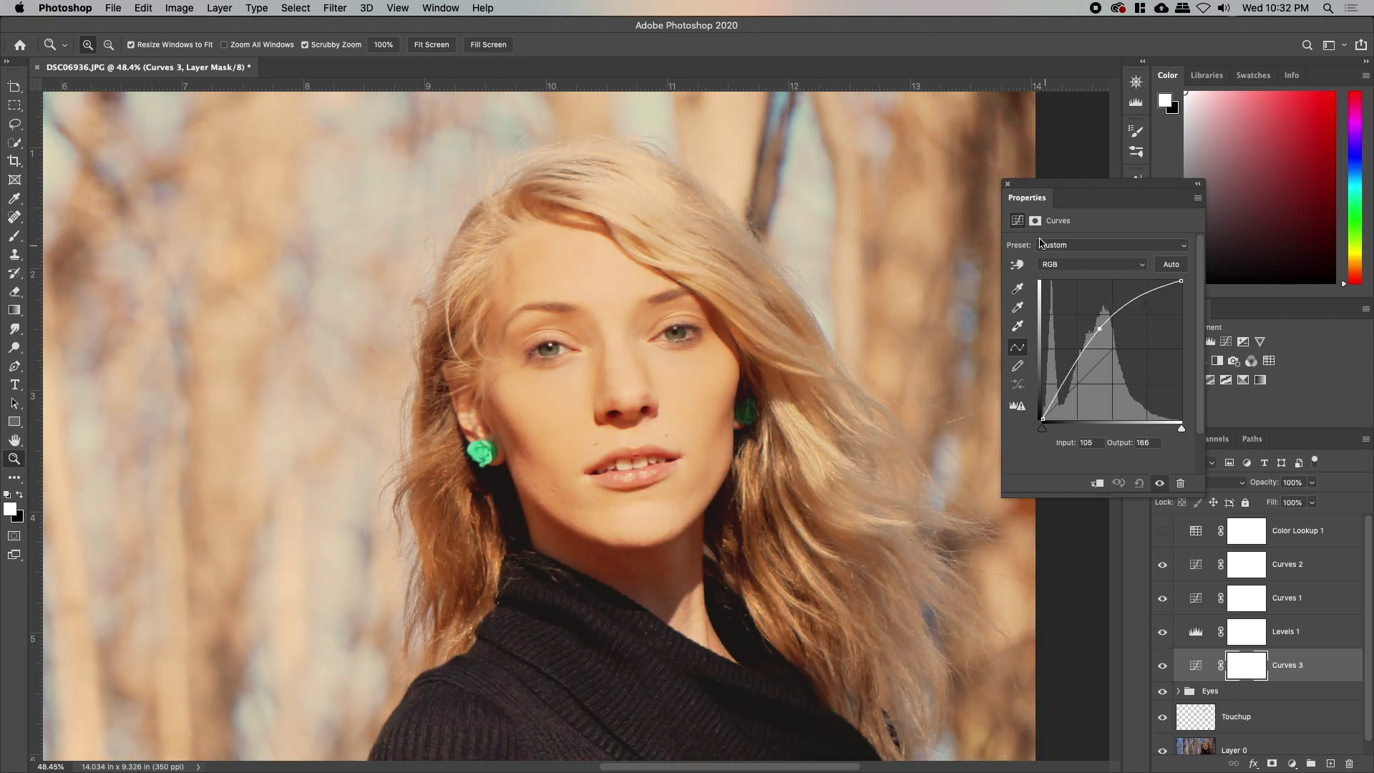
{"action": "left_click", "coordinate": [1008, 185]}
Step: Try limiting Curves 3 with a Blend If highlight split at 128 / 177 on the underlying layer, and restore it to 255
{"action": "double_click", "coordinate": [1342, 671]}
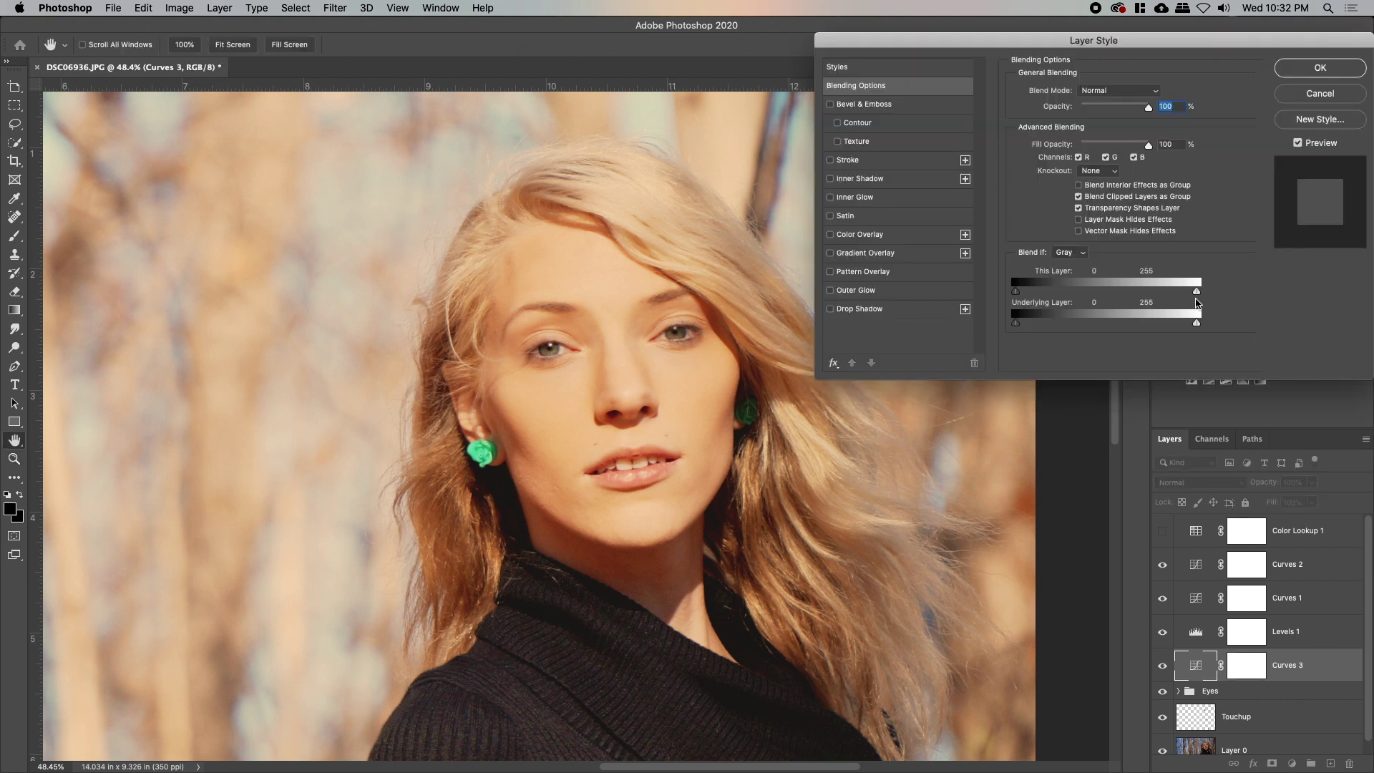
{"action": "key", "text": "alt"}
{"action": "left_click_drag", "start_coordinate": [1197, 323], "coordinate": [1170, 323]}
{"action": "left_click_drag", "start_coordinate": [1172, 329], "coordinate": [1108, 324]}
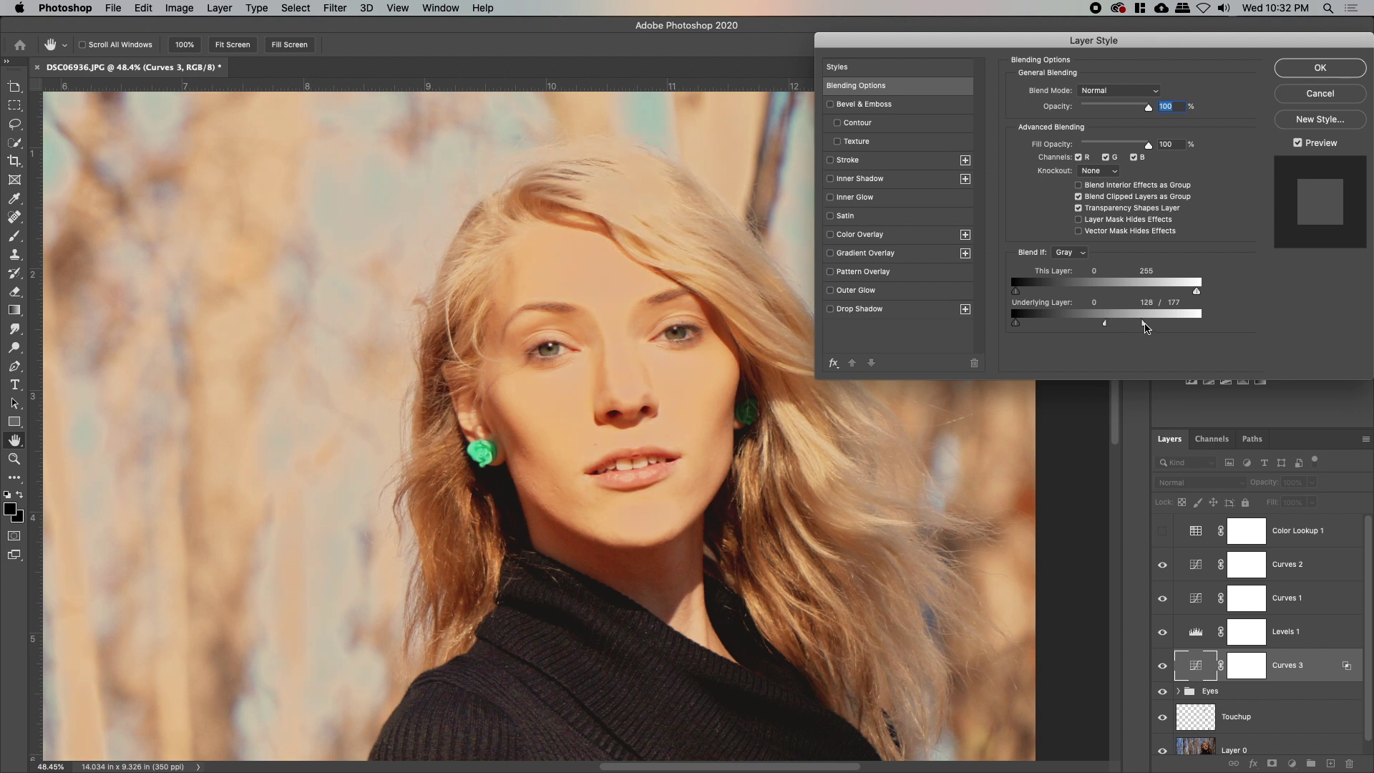
{"action": "left_click_drag", "start_coordinate": [1106, 324], "coordinate": [1239, 328]}
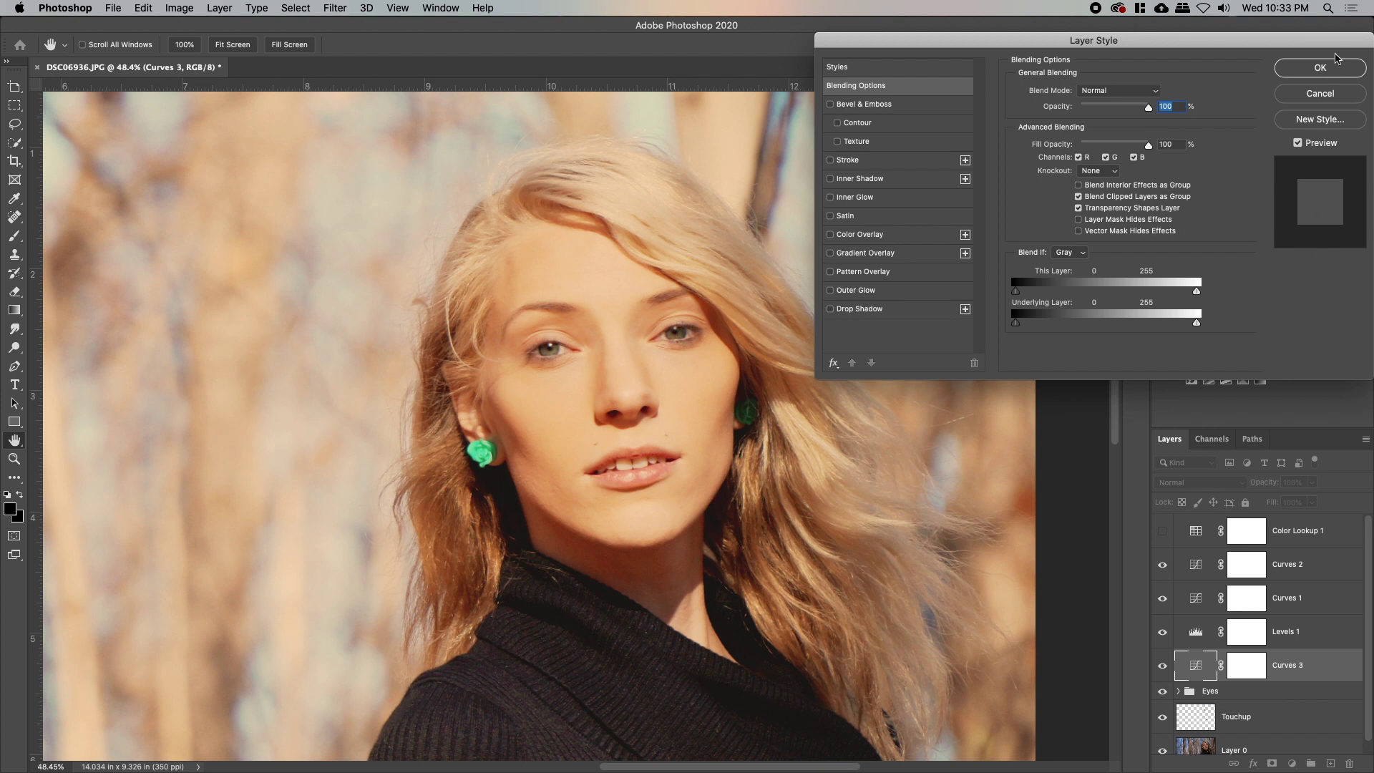
{"action": "left_click", "coordinate": [1335, 64]}
Step: Try placing the Curves 3 layer below the Touchup layer and zoom in on the woman's forehead
{"action": "left_click_drag", "start_coordinate": [1290, 677], "coordinate": [1292, 733]}
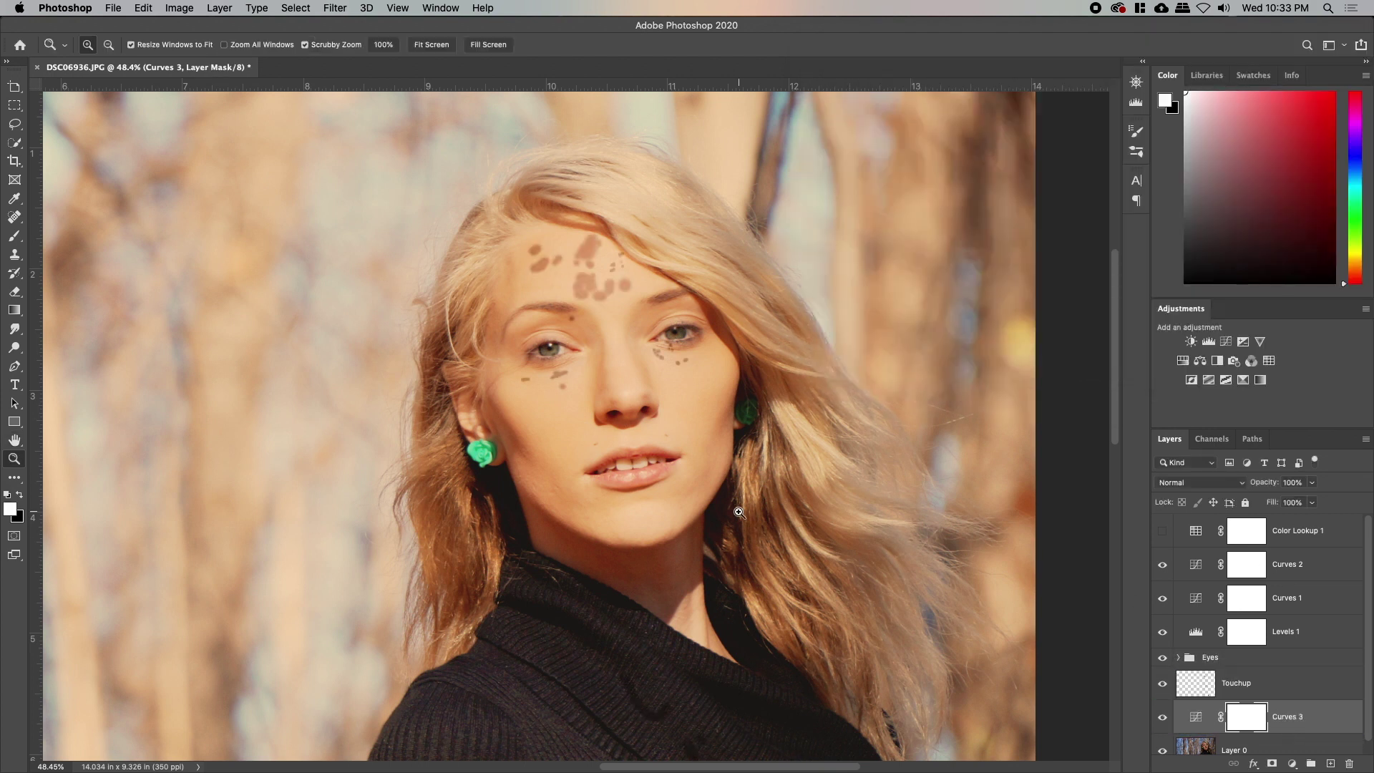
{"action": "scroll", "coordinate": [739, 526], "scroll_direction": "down", "scroll_amount": 2}
{"action": "left_click_drag", "start_coordinate": [740, 531], "coordinate": [673, 445]}
{"action": "left_click_drag", "start_coordinate": [501, 250], "coordinate": [626, 265]}
{"action": "left_click_drag", "start_coordinate": [626, 266], "coordinate": [601, 426]}
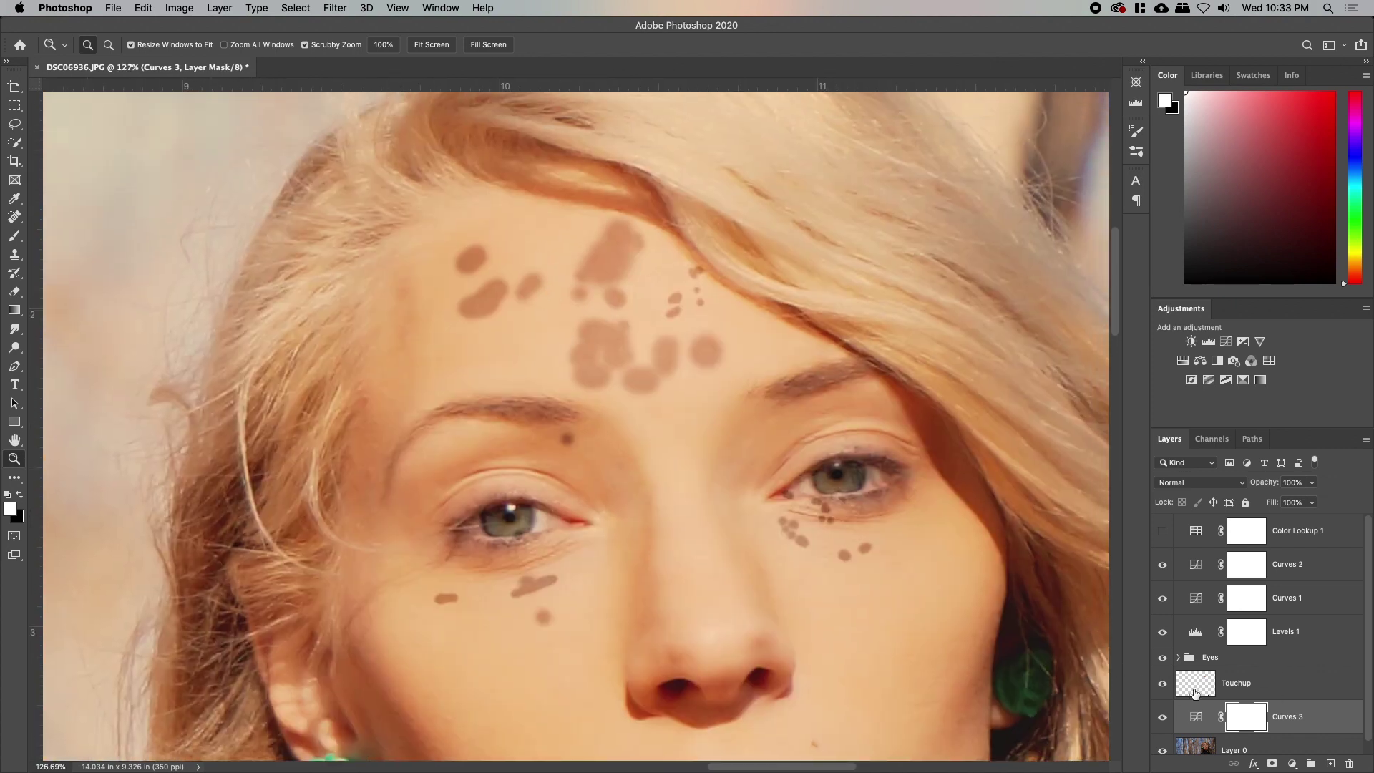
Step: Compare the retouched patches on the face with the Touchup layer and the Curves 3 layer each toggled off and on
{"action": "left_click", "coordinate": [1163, 685]}
{"action": "left_click", "coordinate": [1163, 685]}
{"action": "left_click", "coordinate": [1163, 685]}
{"action": "left_click", "coordinate": [1163, 685]}
{"action": "left_click", "coordinate": [1163, 718]}
{"action": "left_click", "coordinate": [1164, 718]}
Step: Move the Curves 3 layer back above the Eyes group and leave its blending options unchanged
{"action": "left_click_drag", "start_coordinate": [1282, 718], "coordinate": [1282, 649]}
{"action": "left_click_drag", "start_coordinate": [838, 505], "coordinate": [791, 507]}
{"action": "left_click_drag", "start_coordinate": [906, 579], "coordinate": [771, 449]}
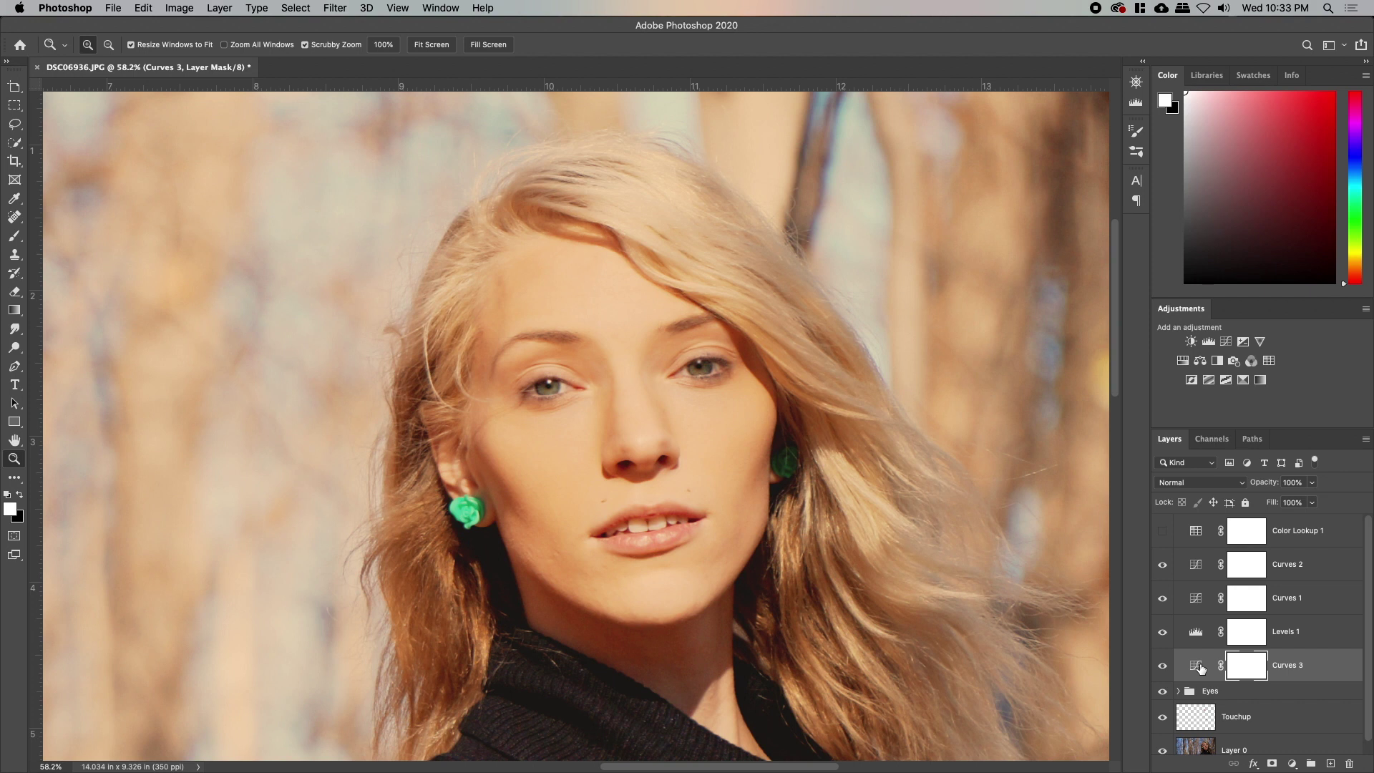
{"action": "double_click", "coordinate": [1355, 671]}
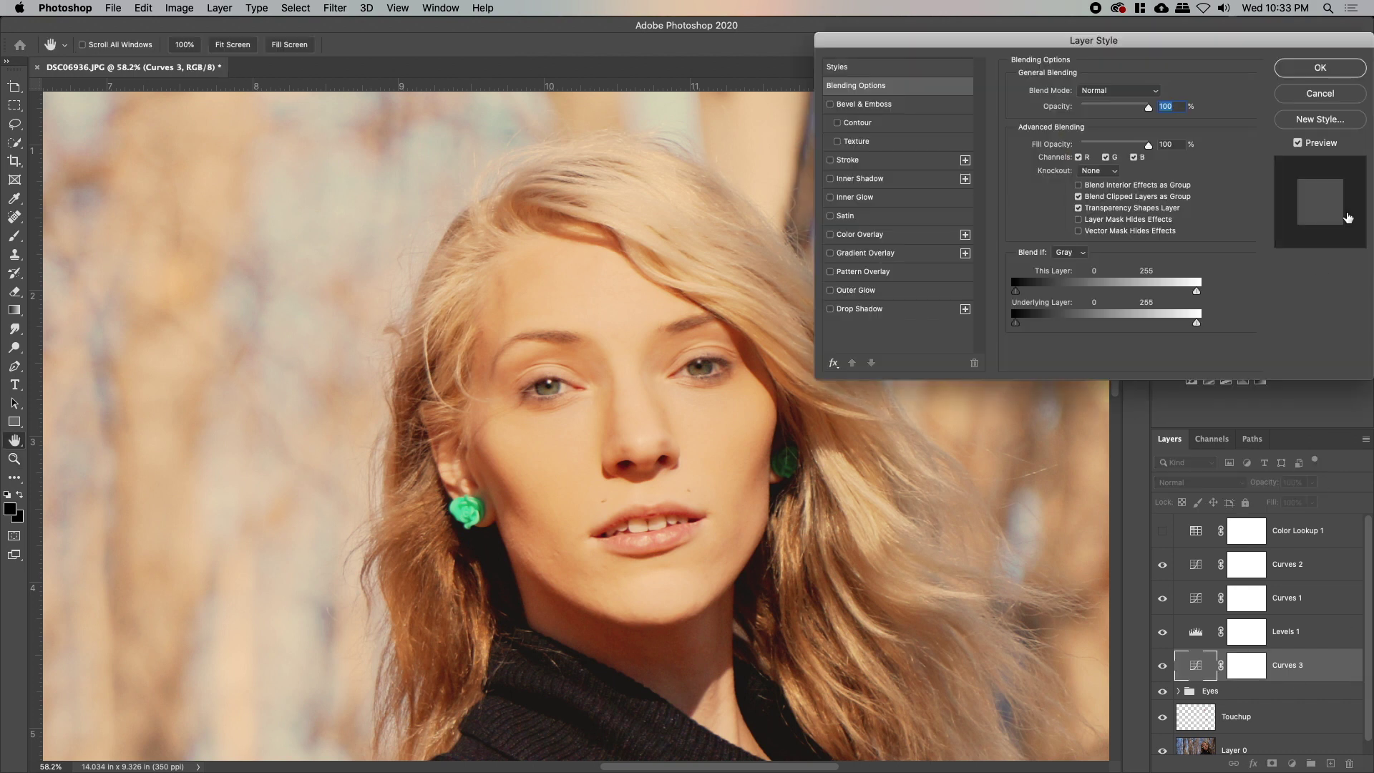
{"action": "left_click", "coordinate": [1336, 96]}
Step: Invert the Curves 3 layer mask to black to hide the brightening everywhere
{"action": "left_click", "coordinate": [1254, 671]}
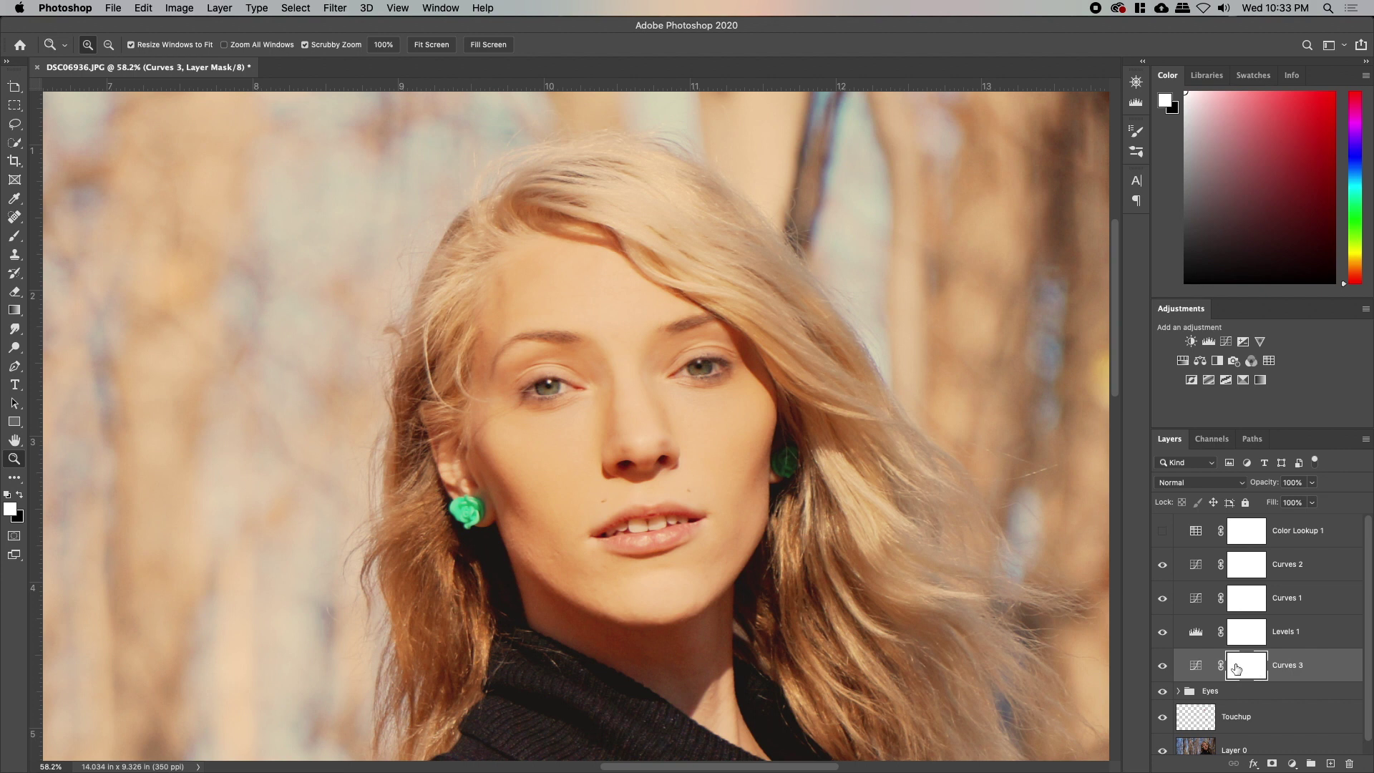
{"action": "key", "text": "super+i"}
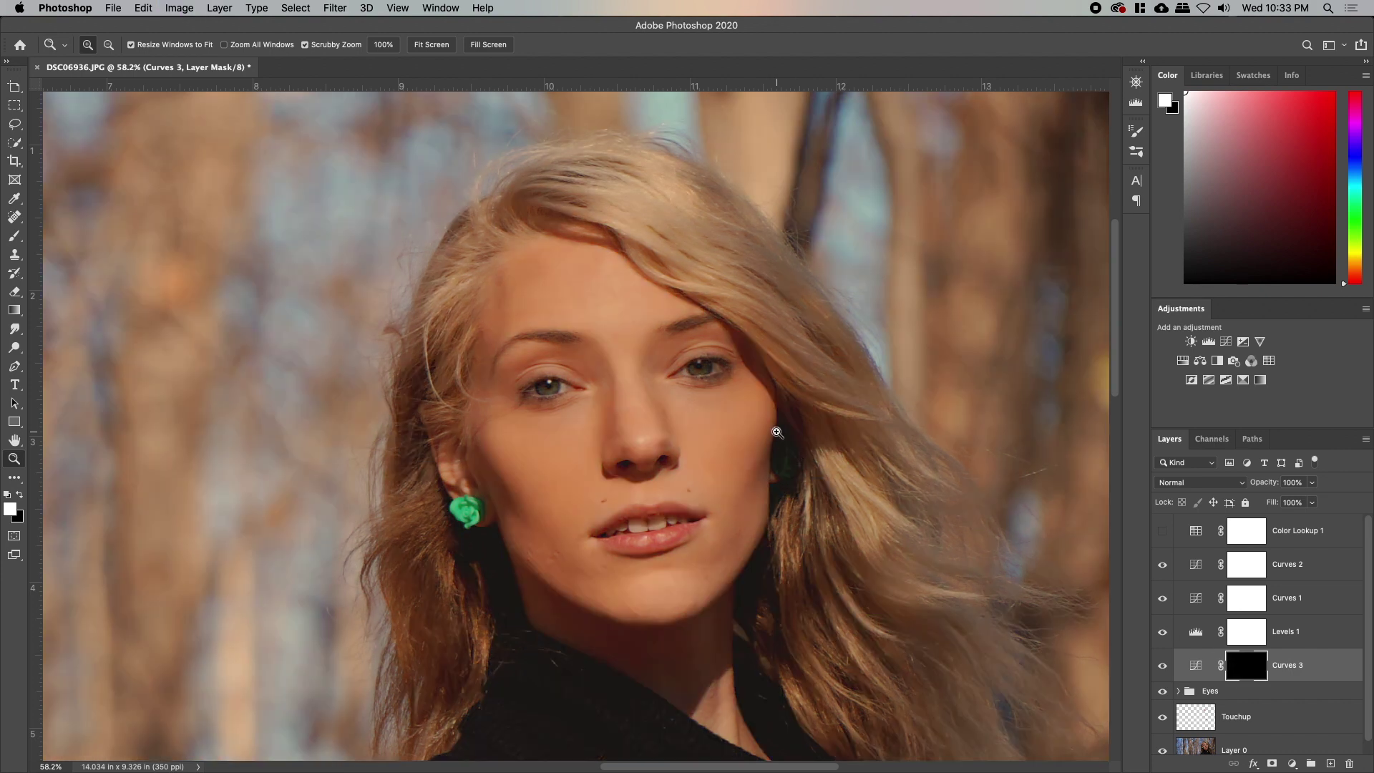
Step: Paint white on the Curves 3 mask with a large brush at 10% flow to brighten the woman's windblown hair
{"action": "key", "text": "b"}
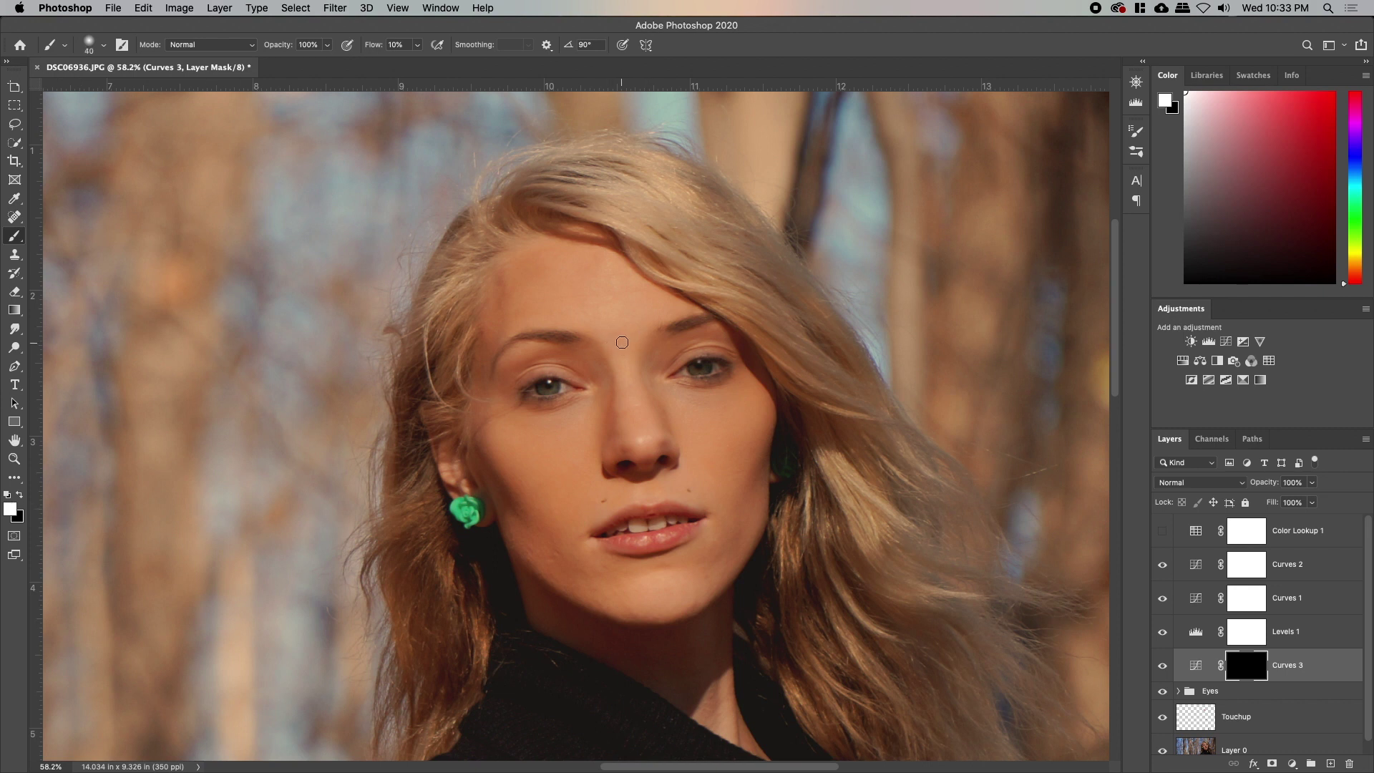
{"action": "key", "text": "]"}
{"action": "key", "text": "]"}
{"action": "right_click", "coordinate": [683, 272]}
{"action": "key", "text": "Escape"}
{"action": "key", "text": "bracketright"}
{"action": "key", "text": "bracketright"}
{"action": "key", "text": "bracketright"}
{"action": "key", "text": "bracketright"}
{"action": "key", "text": "bracketright"}
{"action": "key", "text": "bracketright"}
{"action": "key", "text": "bracketright"}
{"action": "key", "text": "bracketright"}
{"action": "key", "text": "bracketright"}
{"action": "key", "text": "bracketright"}
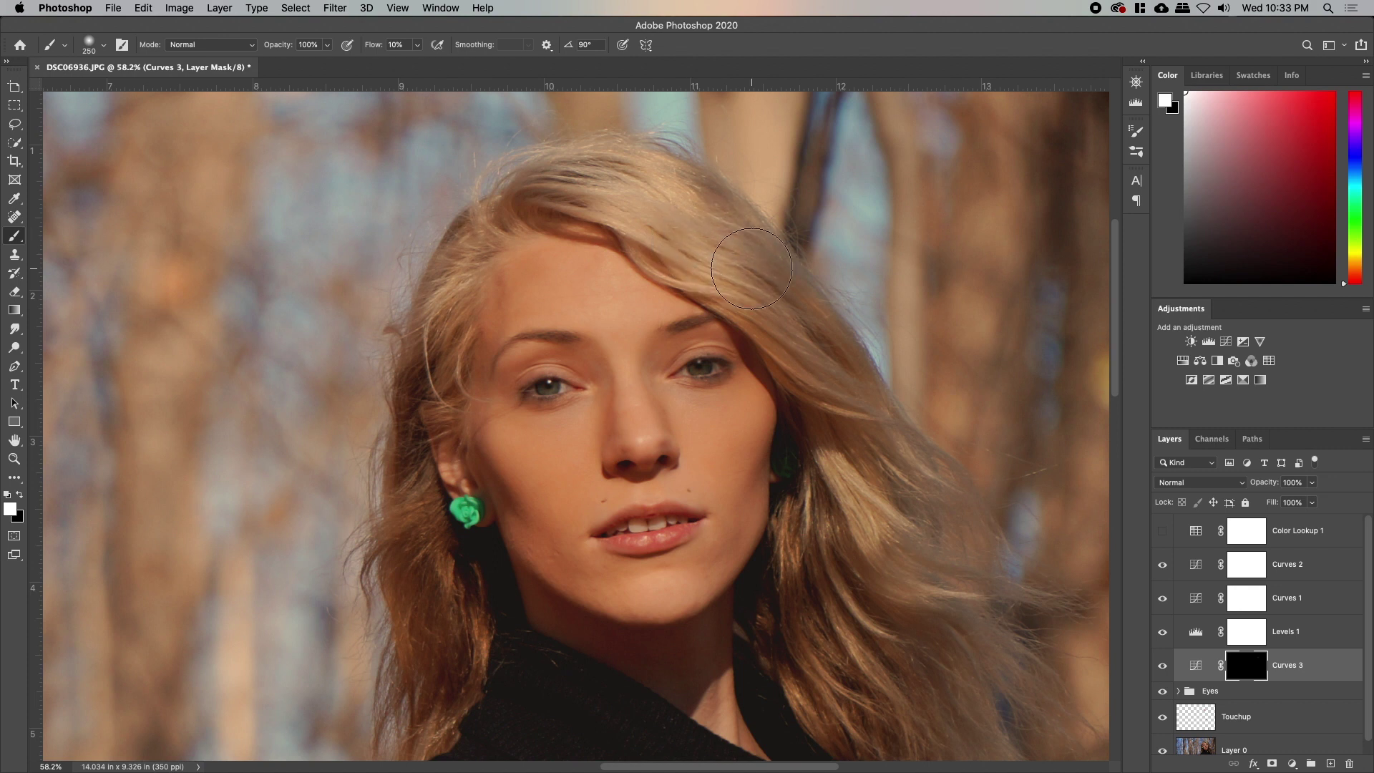
{"action": "key", "text": "bracketleft"}
{"action": "key", "text": "bracketleft"}
{"action": "mouse_move", "coordinate": [789, 314]}
{"action": "left_mouse_down"}
{"action": "mouse_move", "coordinate": [746, 310]}
{"action": "mouse_move", "coordinate": [801, 370]}
{"action": "mouse_move", "coordinate": [855, 365]}
{"action": "mouse_move", "coordinate": [968, 502]}
{"action": "mouse_move", "coordinate": [923, 512]}
{"action": "mouse_move", "coordinate": [813, 458]}
{"action": "mouse_move", "coordinate": [784, 648]}
{"action": "mouse_move", "coordinate": [884, 666]}
{"action": "mouse_move", "coordinate": [889, 576]}
{"action": "left_mouse_up"}
{"action": "left_click_drag", "start_coordinate": [920, 589], "coordinate": [626, 382]}
{"action": "mouse_move", "coordinate": [595, 497]}
{"action": "left_mouse_down"}
{"action": "mouse_move", "coordinate": [605, 577]}
{"action": "mouse_move", "coordinate": [585, 542]}
{"action": "mouse_move", "coordinate": [584, 362]}
{"action": "mouse_move", "coordinate": [598, 332]}
{"action": "mouse_move", "coordinate": [656, 348]}
{"action": "mouse_move", "coordinate": [715, 408]}
{"action": "left_mouse_up"}
Step: Brighten the outer strands and lower tips of the windblown hair on the Curves 3 mask with a smaller 100 px brush
{"action": "key", "text": "bracketleft"}
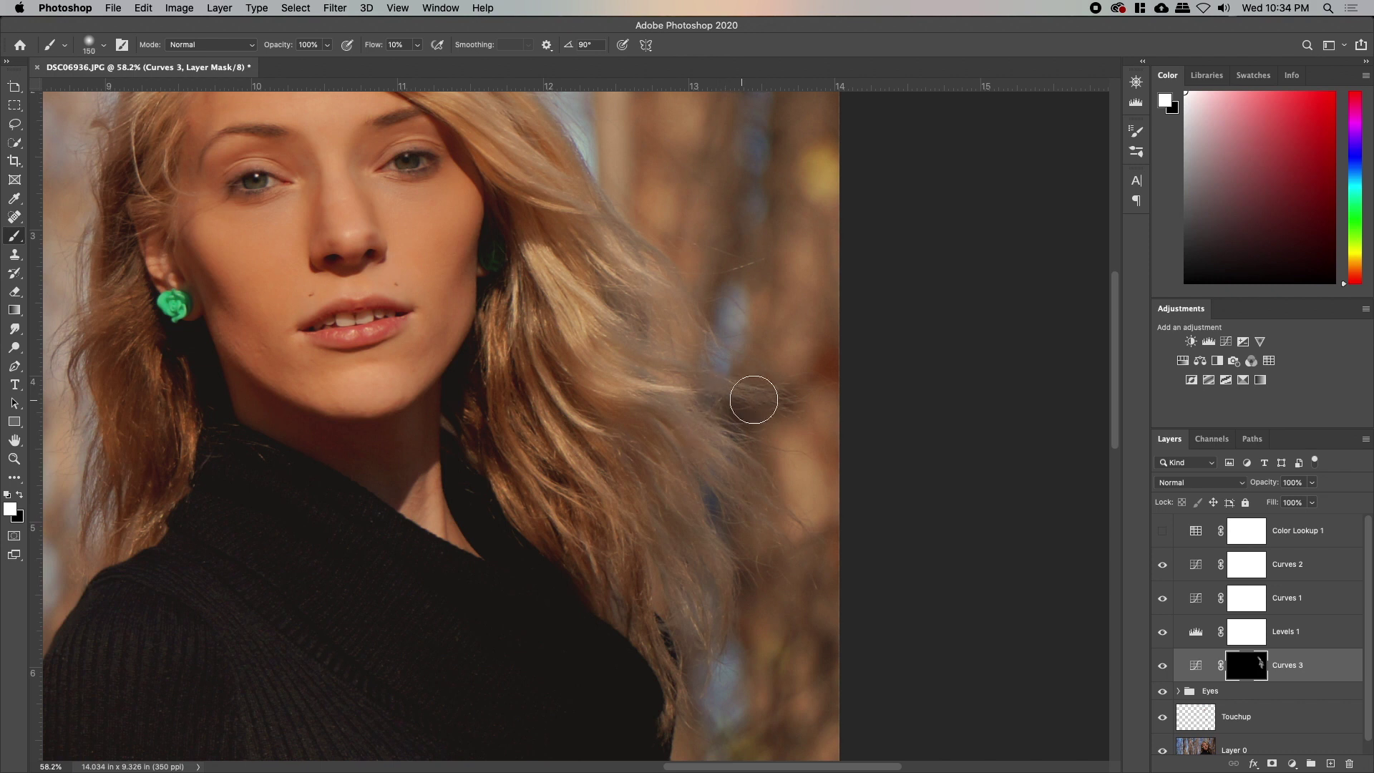
{"action": "key", "text": "bracketleft"}
{"action": "key", "text": "bracketleft"}
{"action": "mouse_move", "coordinate": [736, 477]}
{"action": "left_mouse_down"}
{"action": "mouse_move", "coordinate": [761, 516]}
{"action": "mouse_move", "coordinate": [644, 429]}
{"action": "mouse_move", "coordinate": [754, 618]}
{"action": "mouse_move", "coordinate": [650, 483]}
{"action": "mouse_move", "coordinate": [714, 554]}
{"action": "mouse_move", "coordinate": [656, 471]}
{"action": "mouse_move", "coordinate": [707, 603]}
{"action": "mouse_move", "coordinate": [696, 616]}
{"action": "mouse_move", "coordinate": [661, 551]}
{"action": "mouse_move", "coordinate": [653, 620]}
{"action": "mouse_move", "coordinate": [668, 690]}
{"action": "mouse_move", "coordinate": [658, 659]}
{"action": "left_mouse_up"}
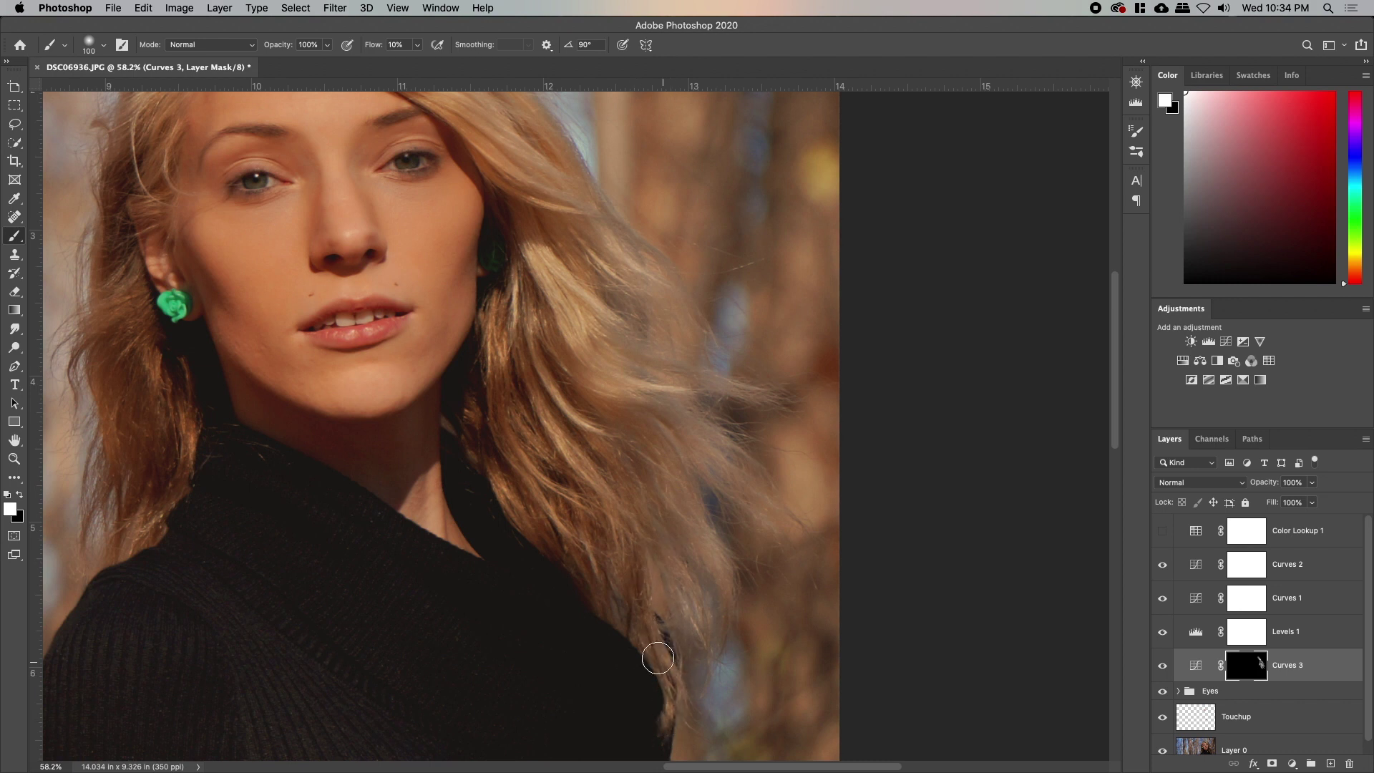
{"action": "key", "text": "bracketright"}
{"action": "key", "text": "bracketright"}
{"action": "key", "text": "bracketright"}
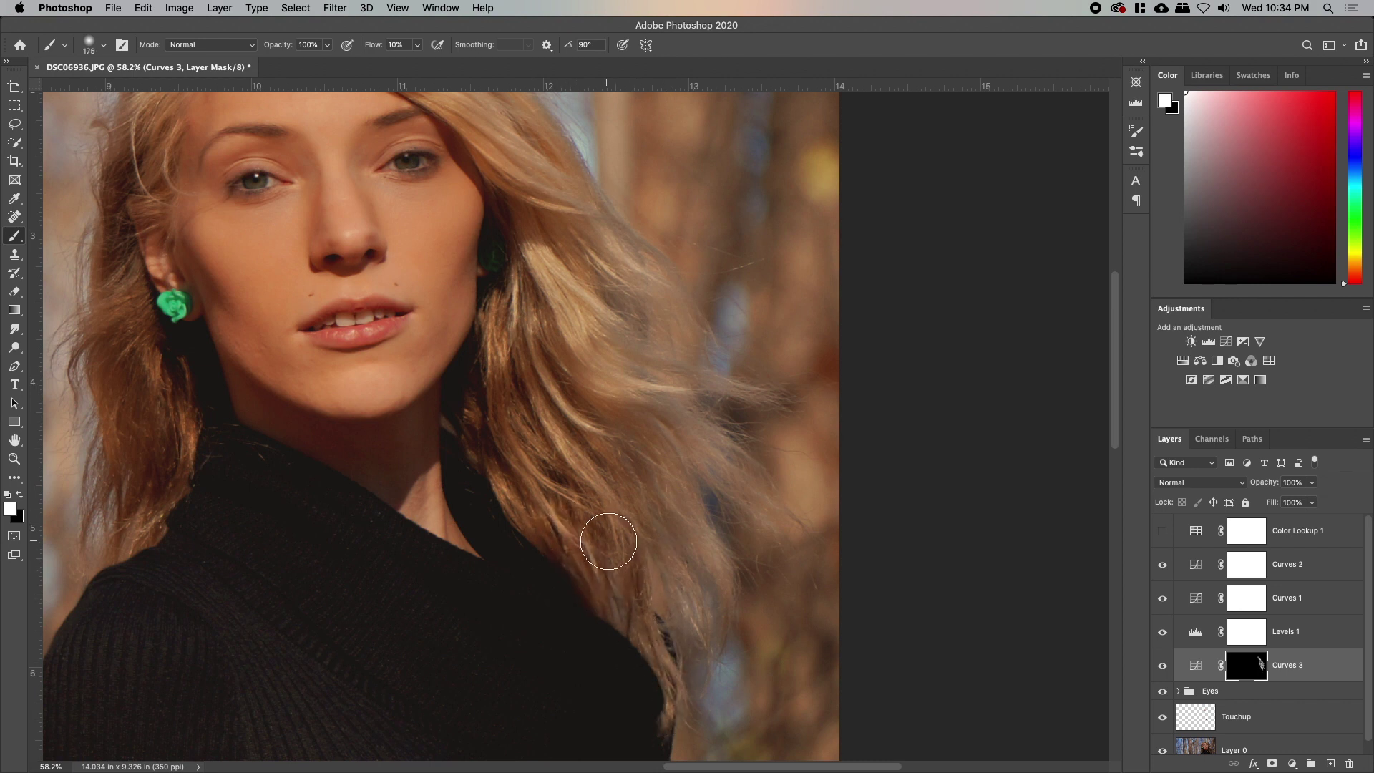
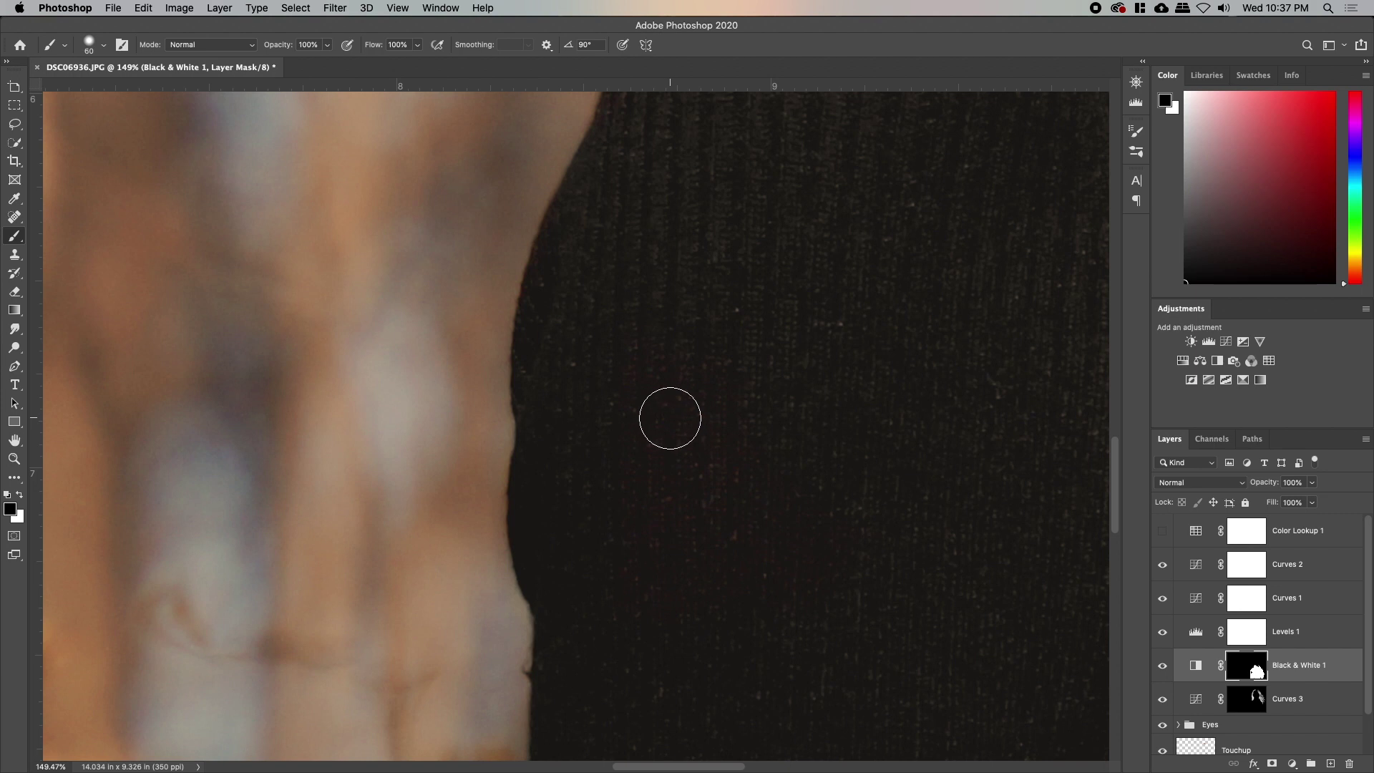
Step: Paint white on the Black & White 1 mask along the sweater's sleeve, shoulder and collar to desaturate the fabric
{"action": "key", "text": "x"}
{"action": "left_click_drag", "start_coordinate": [971, 336], "coordinate": [620, 408]}
{"action": "left_click_drag", "start_coordinate": [522, 355], "coordinate": [753, 651]}
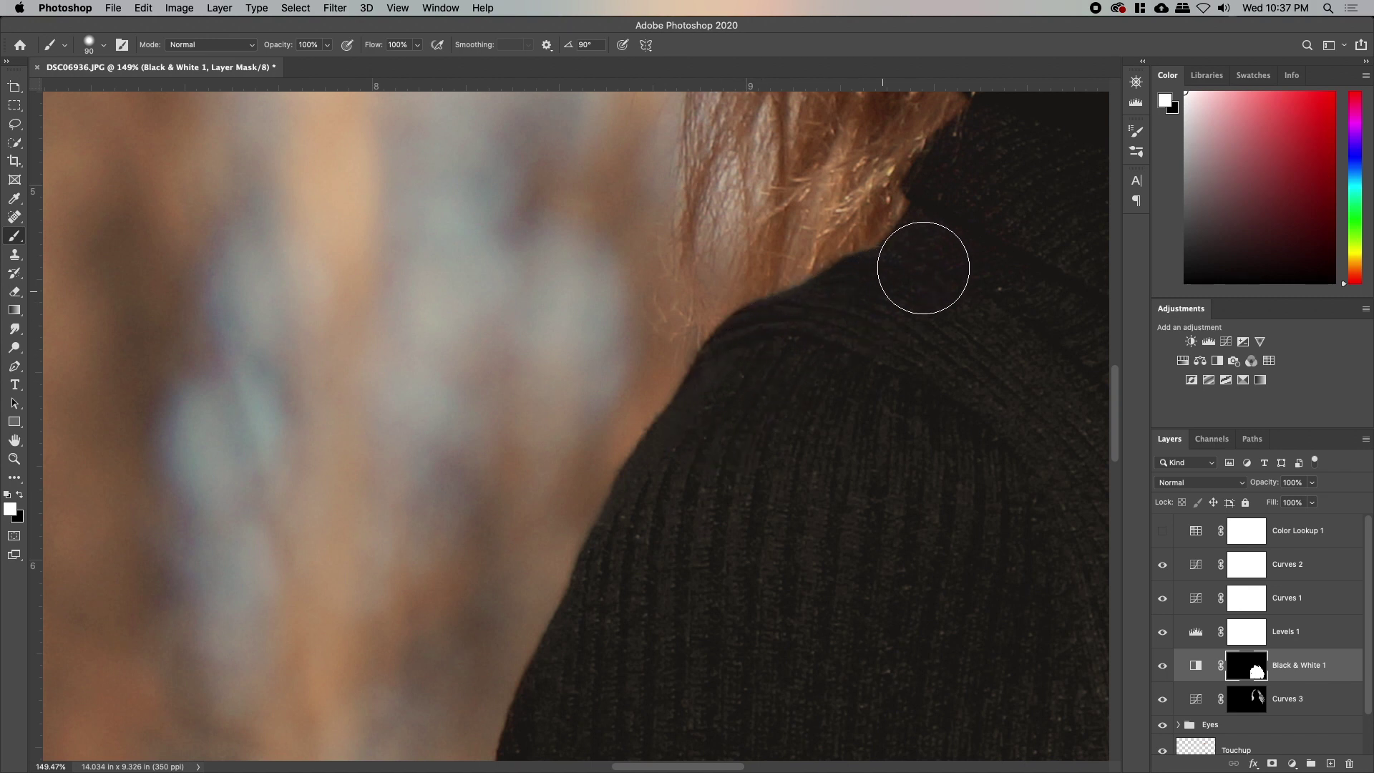
{"action": "left_click_drag", "start_coordinate": [910, 457], "coordinate": [659, 570]}
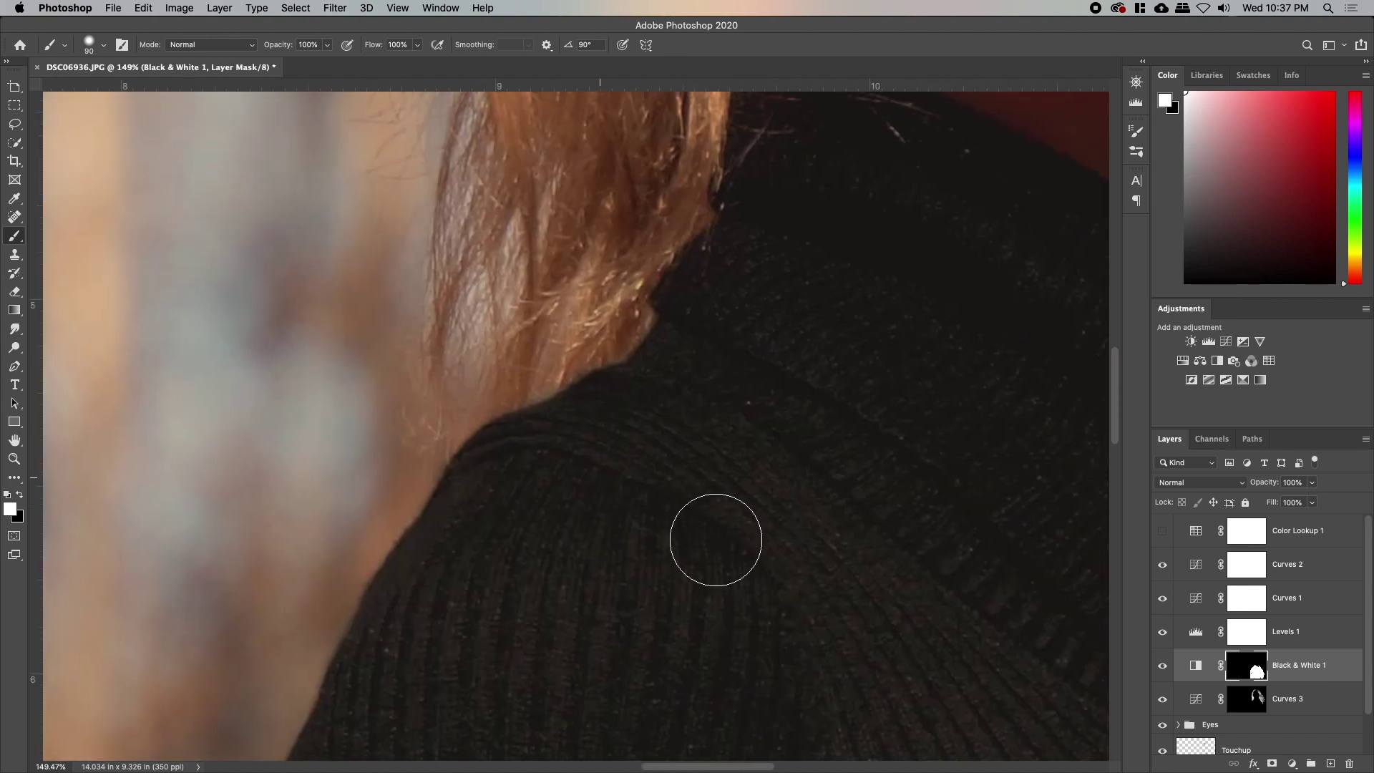
{"action": "left_click_drag", "start_coordinate": [792, 380], "coordinate": [610, 516]}
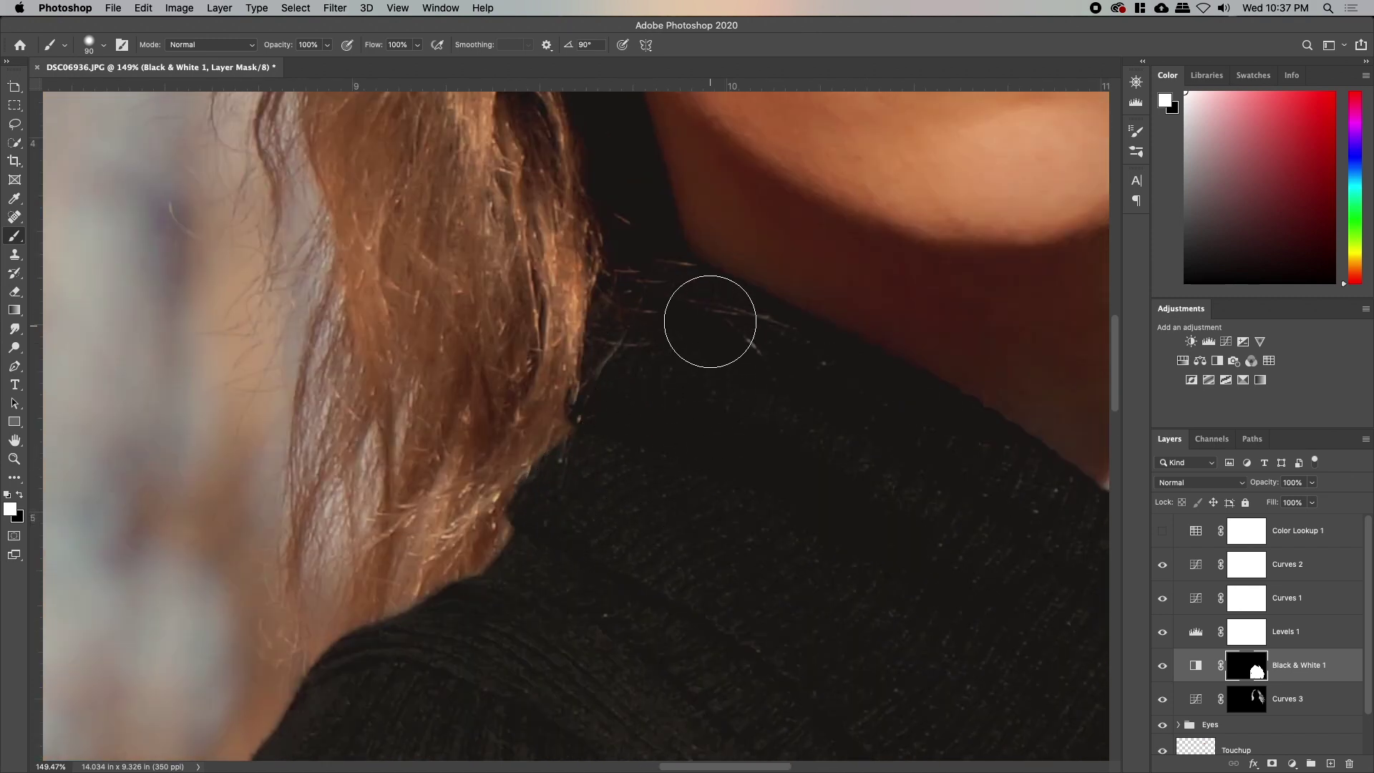
{"action": "left_click_drag", "start_coordinate": [945, 521], "coordinate": [872, 580]}
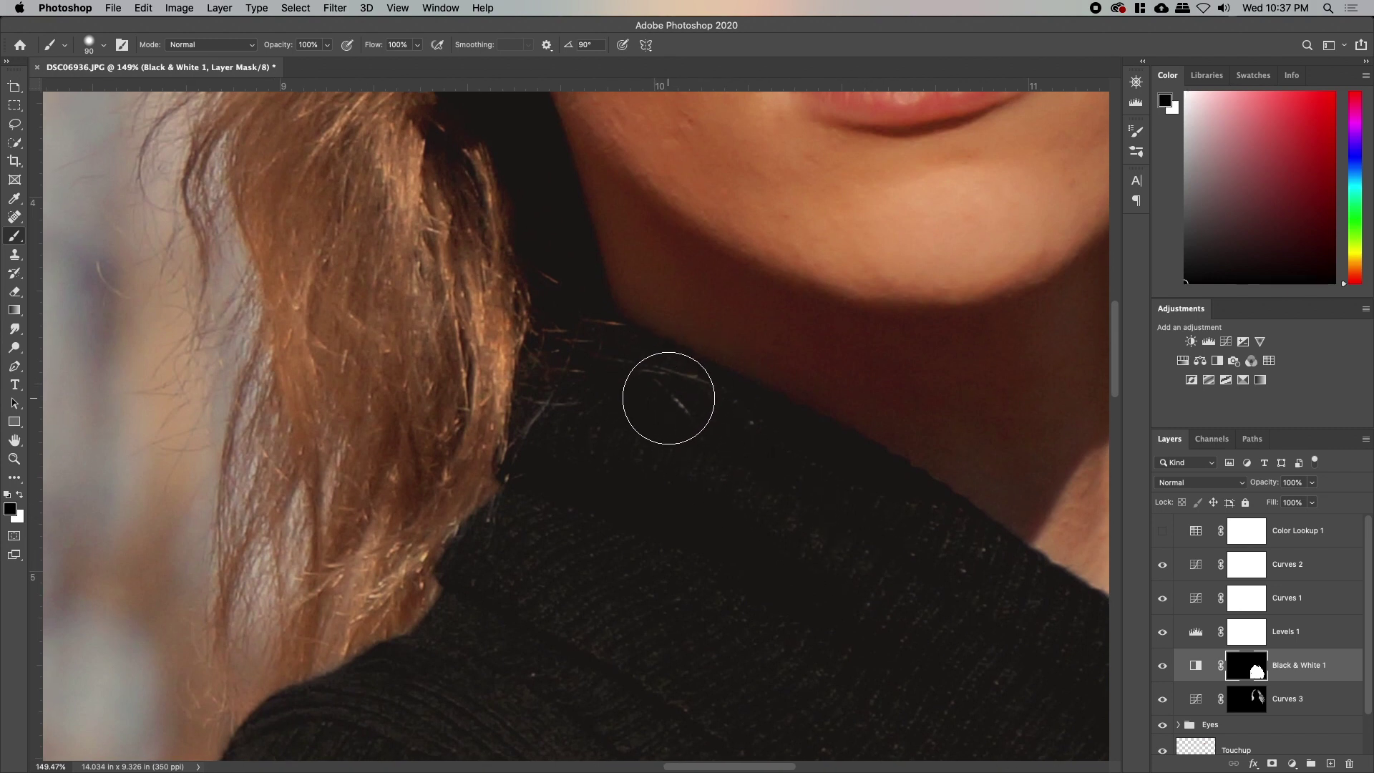
Step: Paint black with a small brush on the Black & White 1 mask over the loose hairs crossing the collar
{"action": "key", "text": "bracketleft"}
{"action": "key", "text": "bracketleft"}
{"action": "left_click_drag", "start_coordinate": [823, 515], "coordinate": [548, 393]}
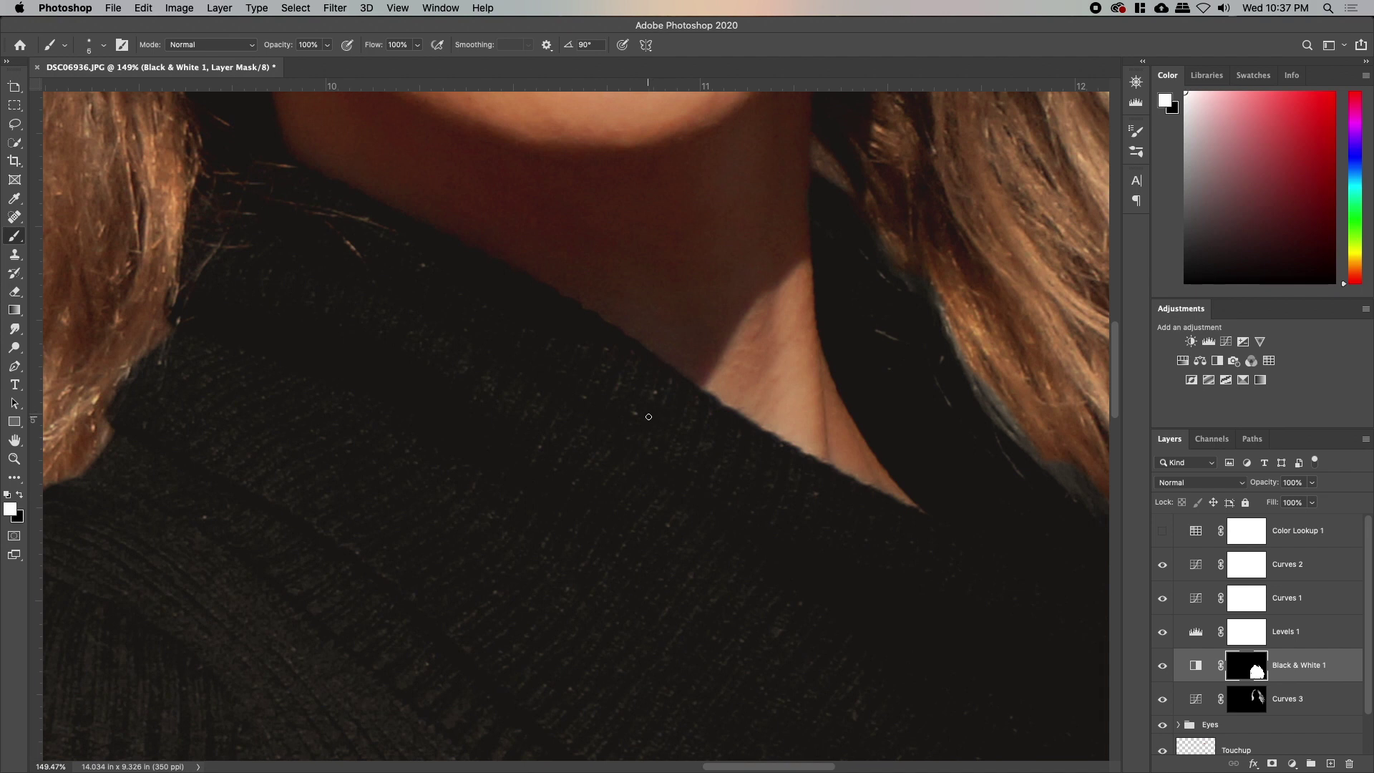
Step: Refine the Black & White 1 mask around the collar opening, painting black along the adjoining hair edge to restore its colour
{"action": "key", "text": "bracketright"}
{"action": "left_click_drag", "start_coordinate": [982, 585], "coordinate": [476, 494]}
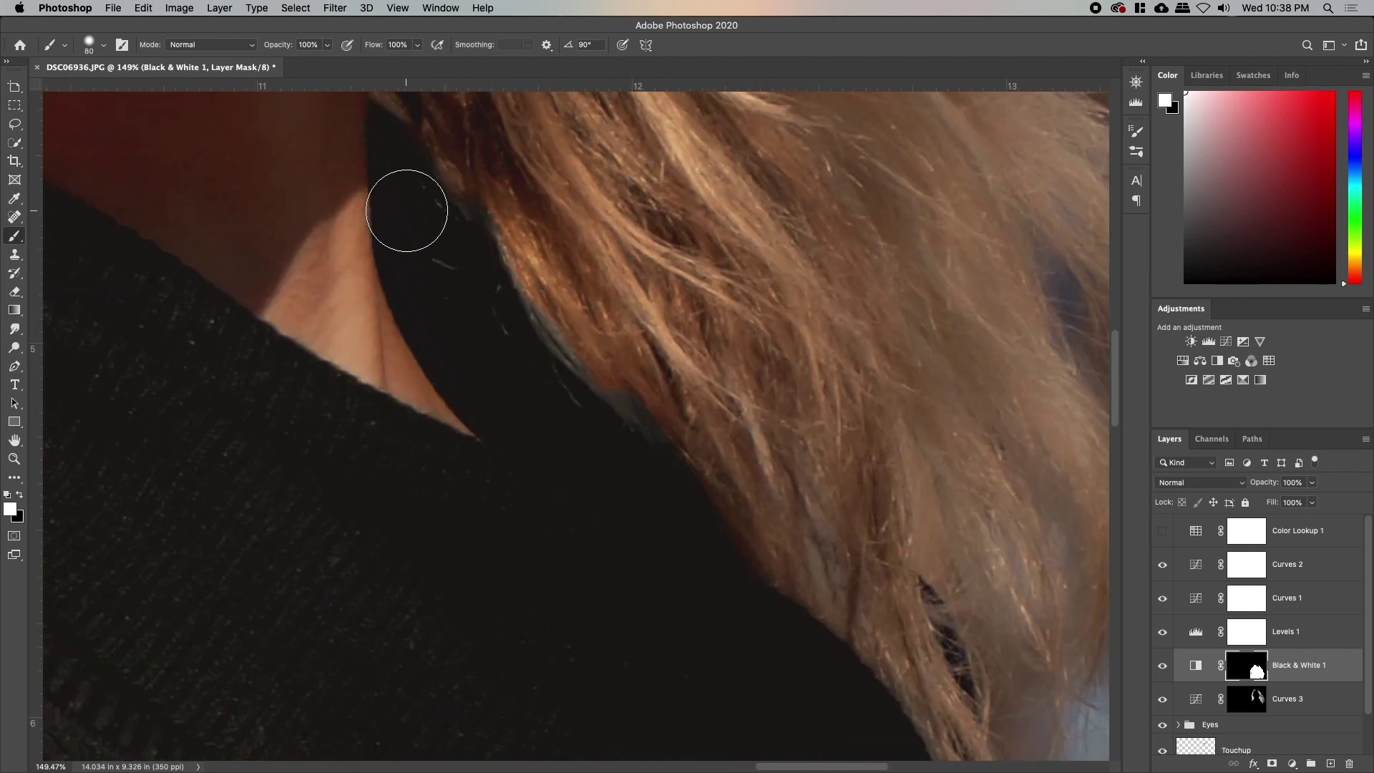
{"action": "left_click_drag", "start_coordinate": [410, 196], "coordinate": [488, 430]}
{"action": "key", "text": "x"}
{"action": "mouse_move", "coordinate": [568, 384]}
{"action": "left_mouse_down"}
{"action": "mouse_move", "coordinate": [551, 396]}
{"action": "mouse_move", "coordinate": [567, 421]}
{"action": "mouse_move", "coordinate": [612, 431]}
{"action": "mouse_move", "coordinate": [617, 481]}
{"action": "mouse_move", "coordinate": [644, 516]}
{"action": "mouse_move", "coordinate": [635, 528]}
{"action": "mouse_move", "coordinate": [668, 566]}
{"action": "mouse_move", "coordinate": [687, 562]}
{"action": "mouse_move", "coordinate": [675, 570]}
{"action": "mouse_move", "coordinate": [702, 610]}
{"action": "mouse_move", "coordinate": [814, 687]}
{"action": "left_mouse_up"}
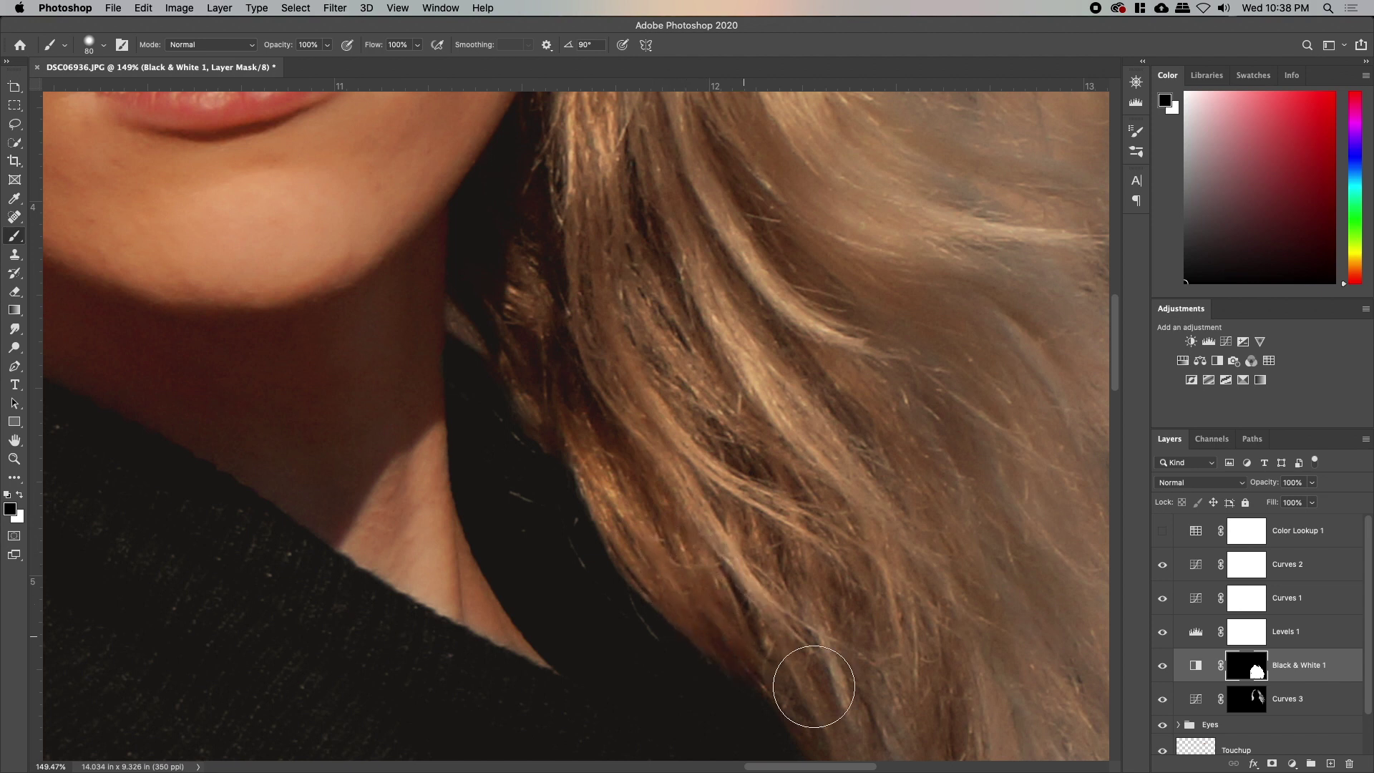
{"action": "left_click_drag", "start_coordinate": [807, 601], "coordinate": [604, 200]}
{"action": "mouse_move", "coordinate": [577, 386]}
{"action": "left_mouse_down"}
{"action": "mouse_move", "coordinate": [580, 412]}
{"action": "mouse_move", "coordinate": [656, 454]}
{"action": "mouse_move", "coordinate": [663, 389]}
{"action": "mouse_move", "coordinate": [670, 400]}
{"action": "left_mouse_up"}
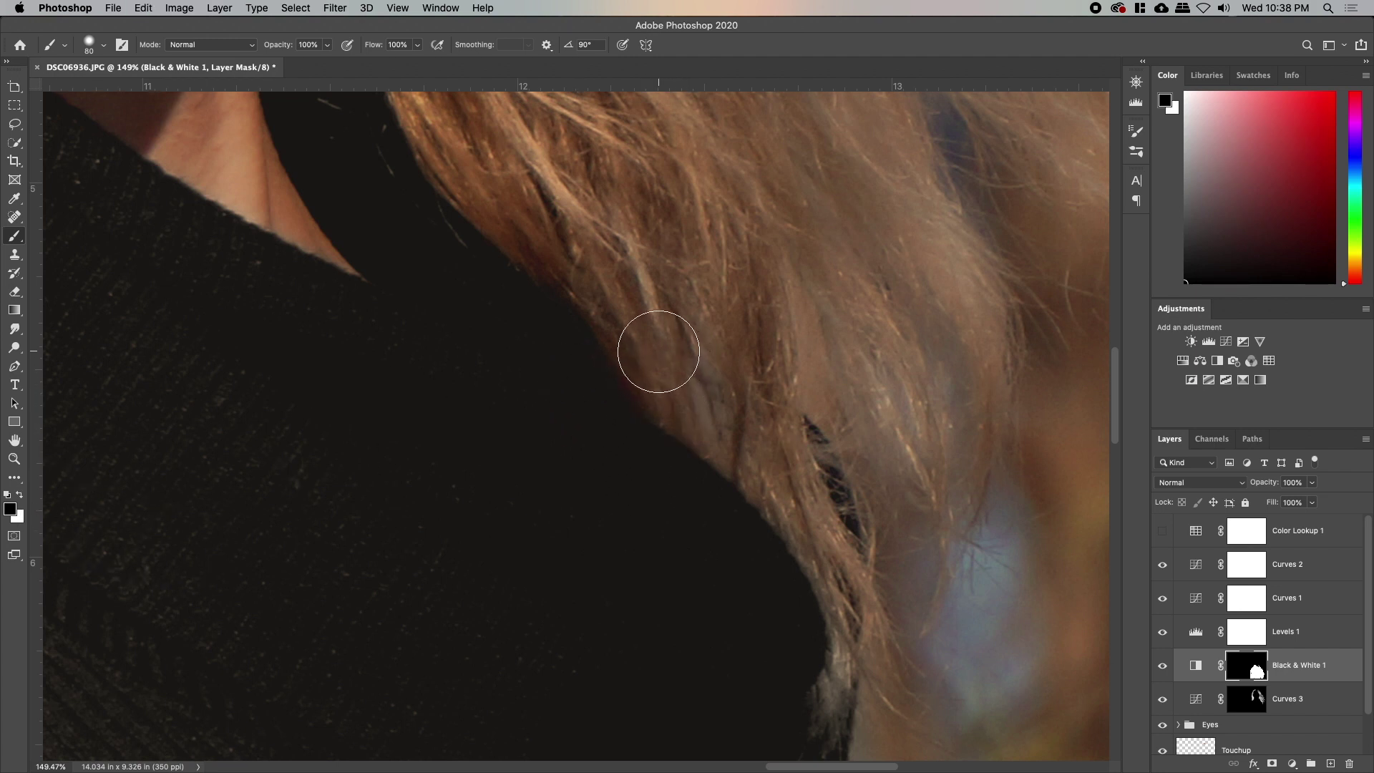
Step: Paint black with a 20 px brush on the Black & White 1 mask over the hair tips overlapping the sweater's edge
{"action": "key", "text": "x"}
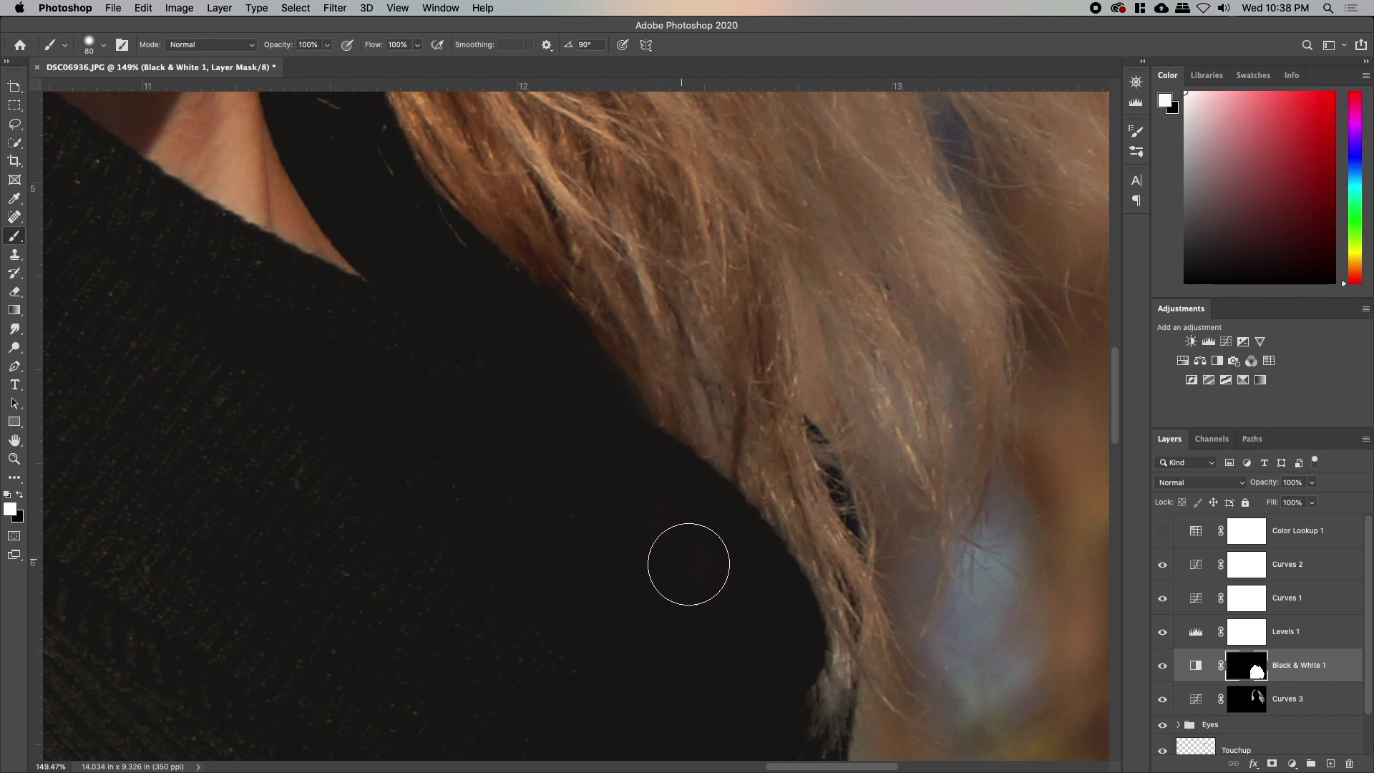
{"action": "scroll", "coordinate": [818, 485], "scroll_direction": "down", "scroll_amount": 5}
{"action": "scroll", "coordinate": [819, 485], "scroll_direction": "right", "scroll_amount": 4}
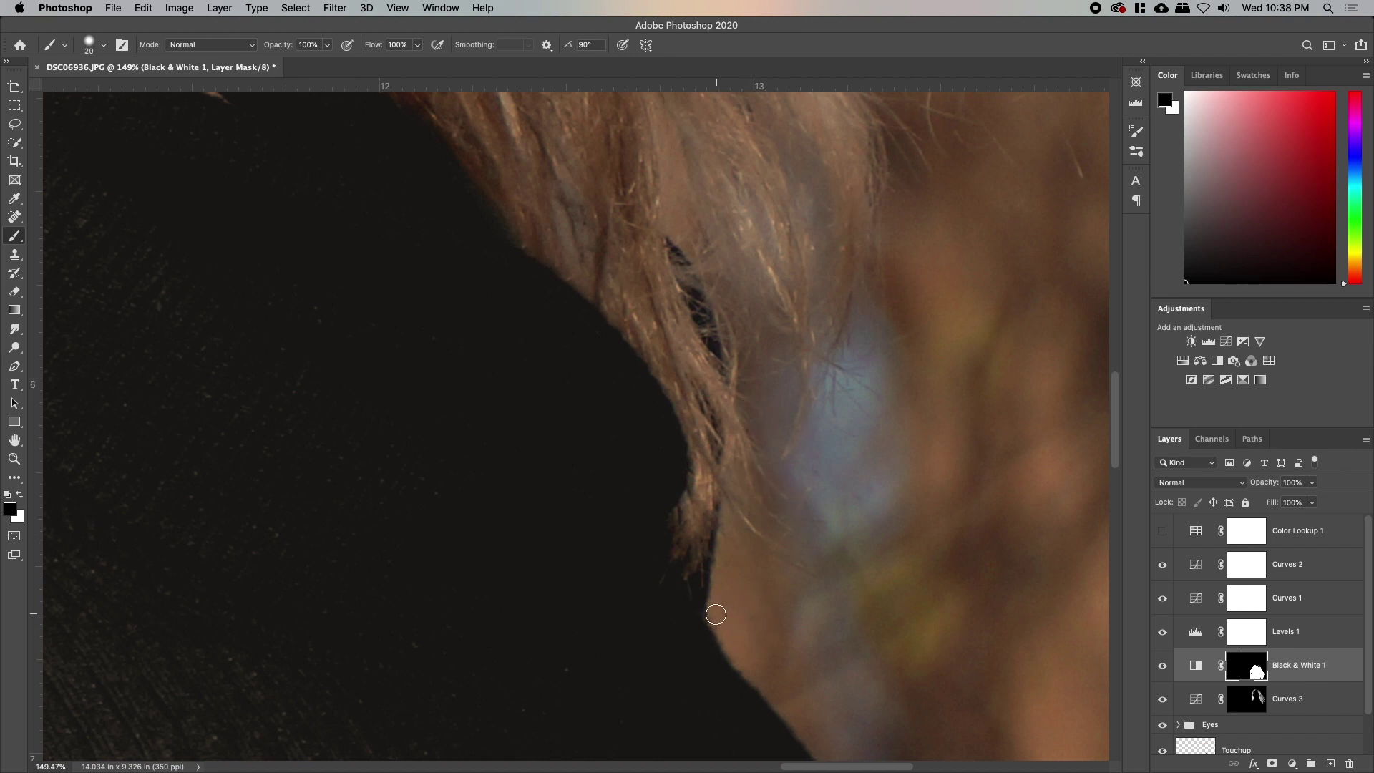
{"action": "left_click_drag", "start_coordinate": [717, 619], "coordinate": [686, 324]}
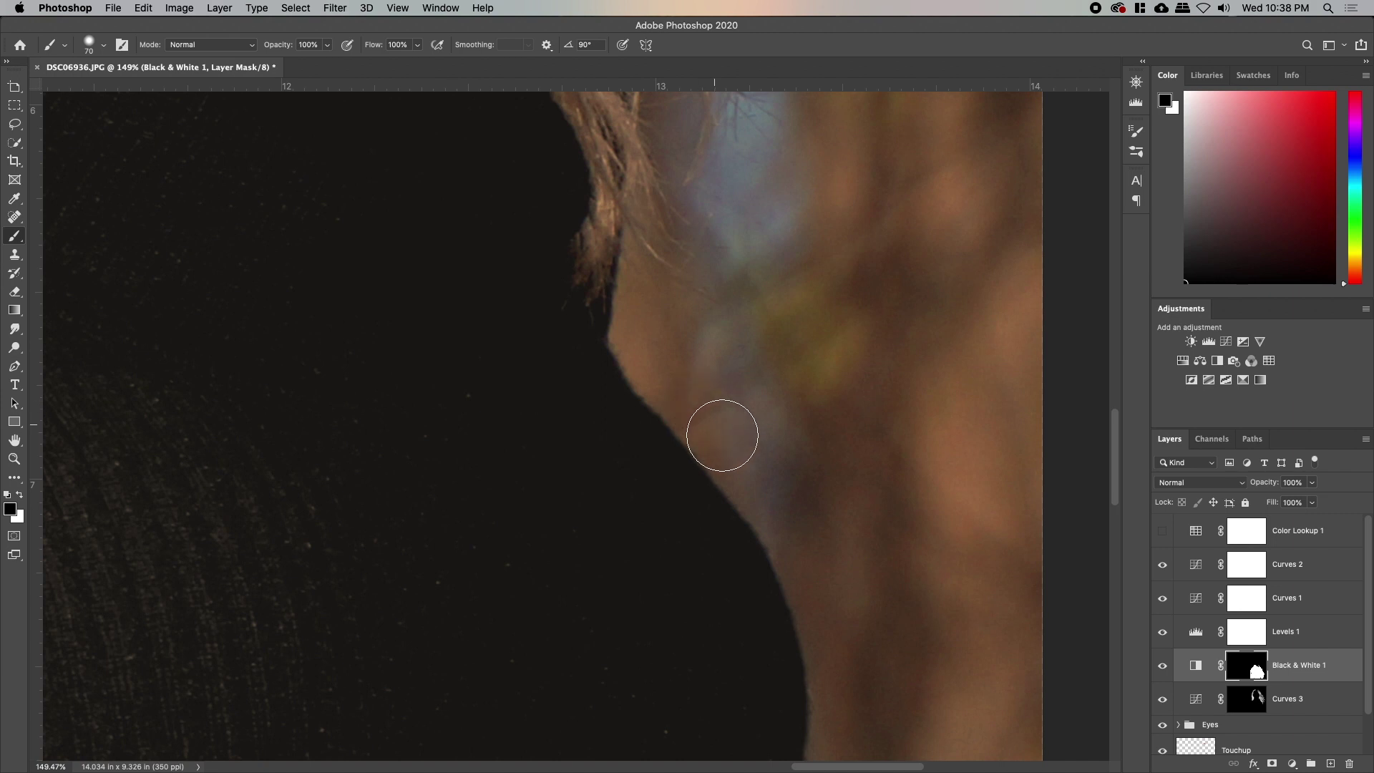
Step: Clean up the Black & White 1 mask along the sweater's front contour with a 70 px brush, white inside and black outside
{"action": "key", "text": "x"}
{"action": "mouse_move", "coordinate": [737, 577]}
{"action": "left_mouse_down"}
{"action": "mouse_move", "coordinate": [595, 350]}
{"action": "mouse_move", "coordinate": [606, 312]}
{"action": "left_mouse_up"}
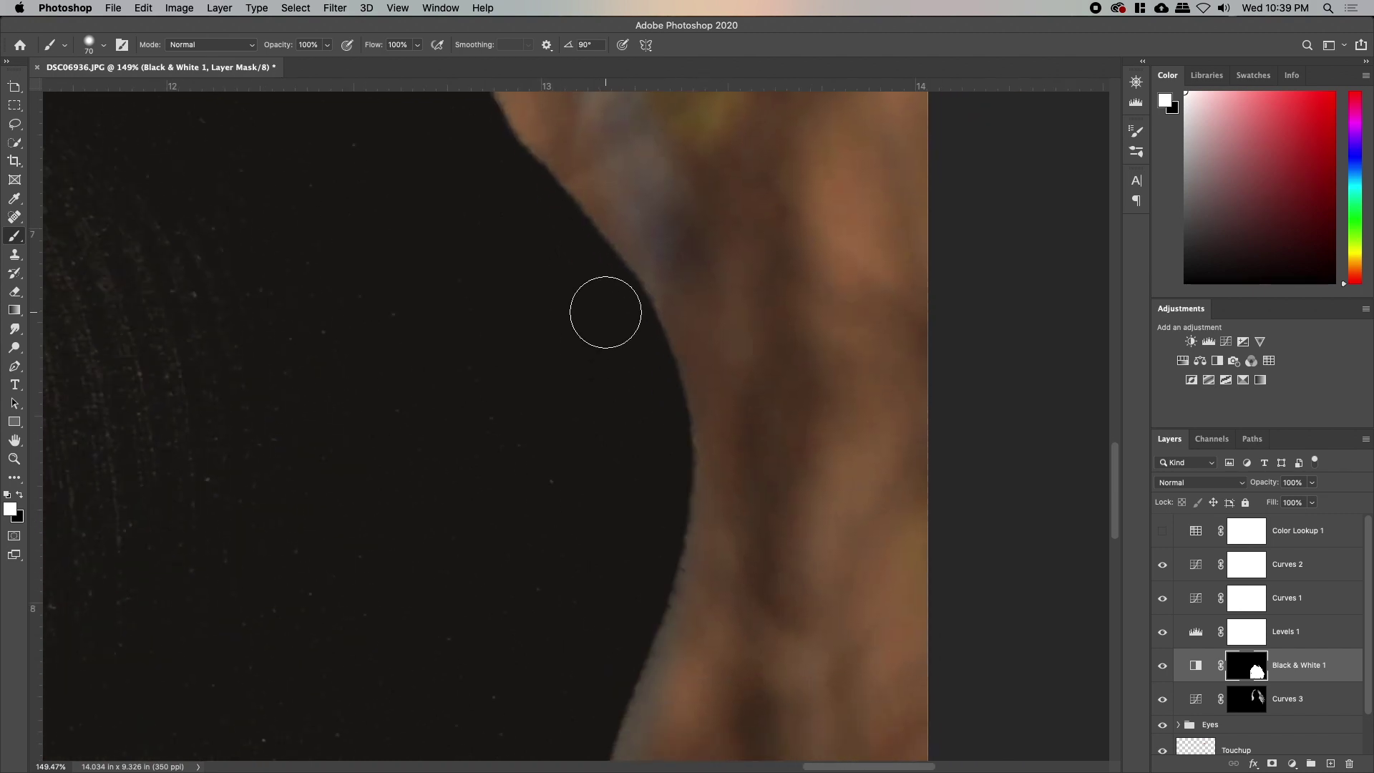
{"action": "key", "text": "x"}
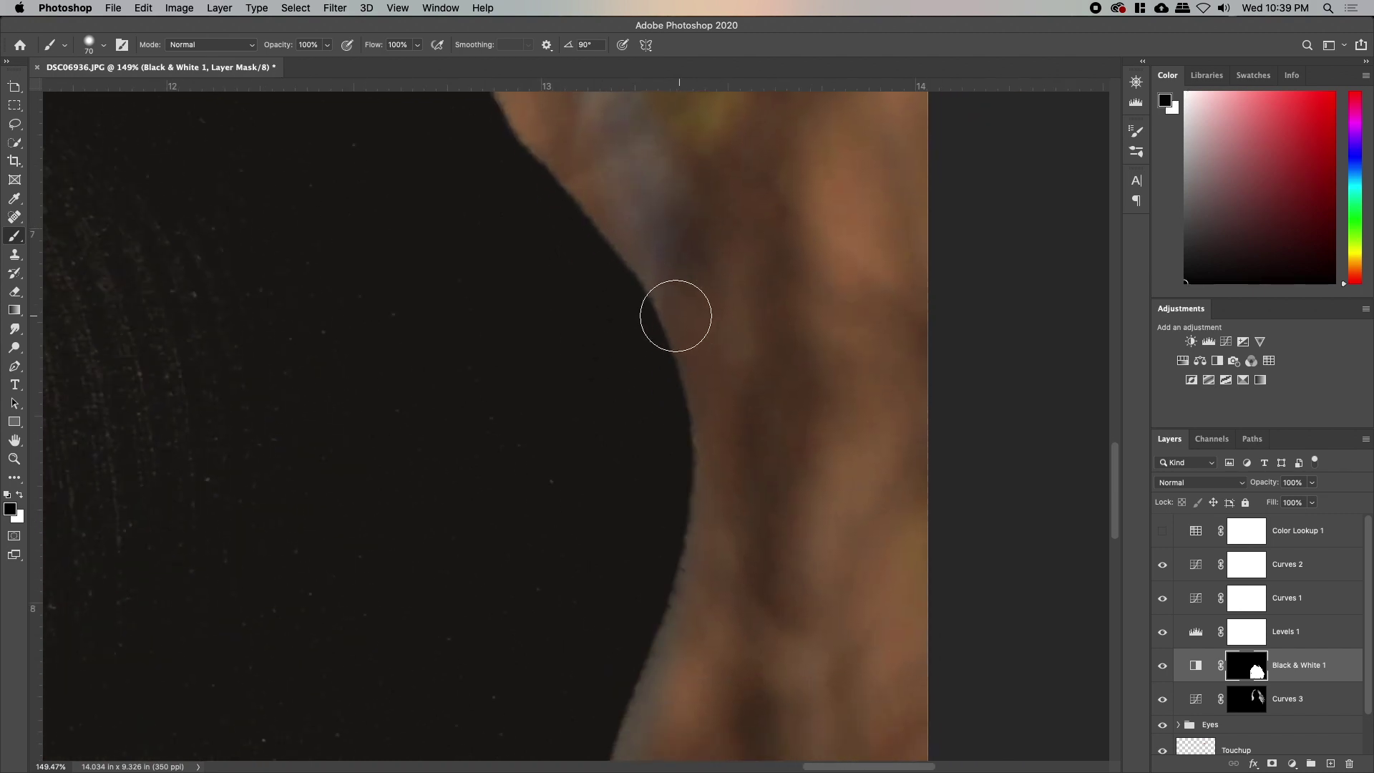
{"action": "key", "text": "x"}
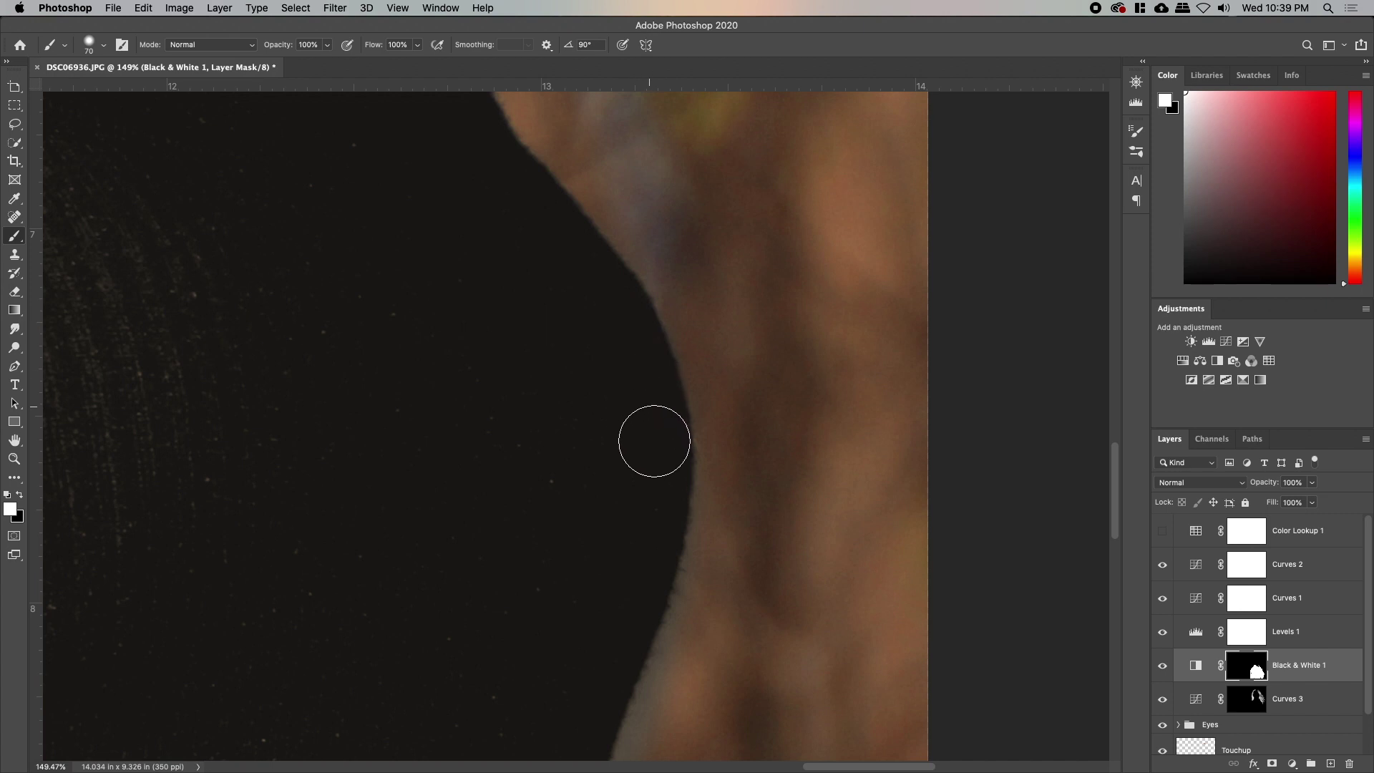
{"action": "left_click_drag", "start_coordinate": [582, 527], "coordinate": [659, 307]}
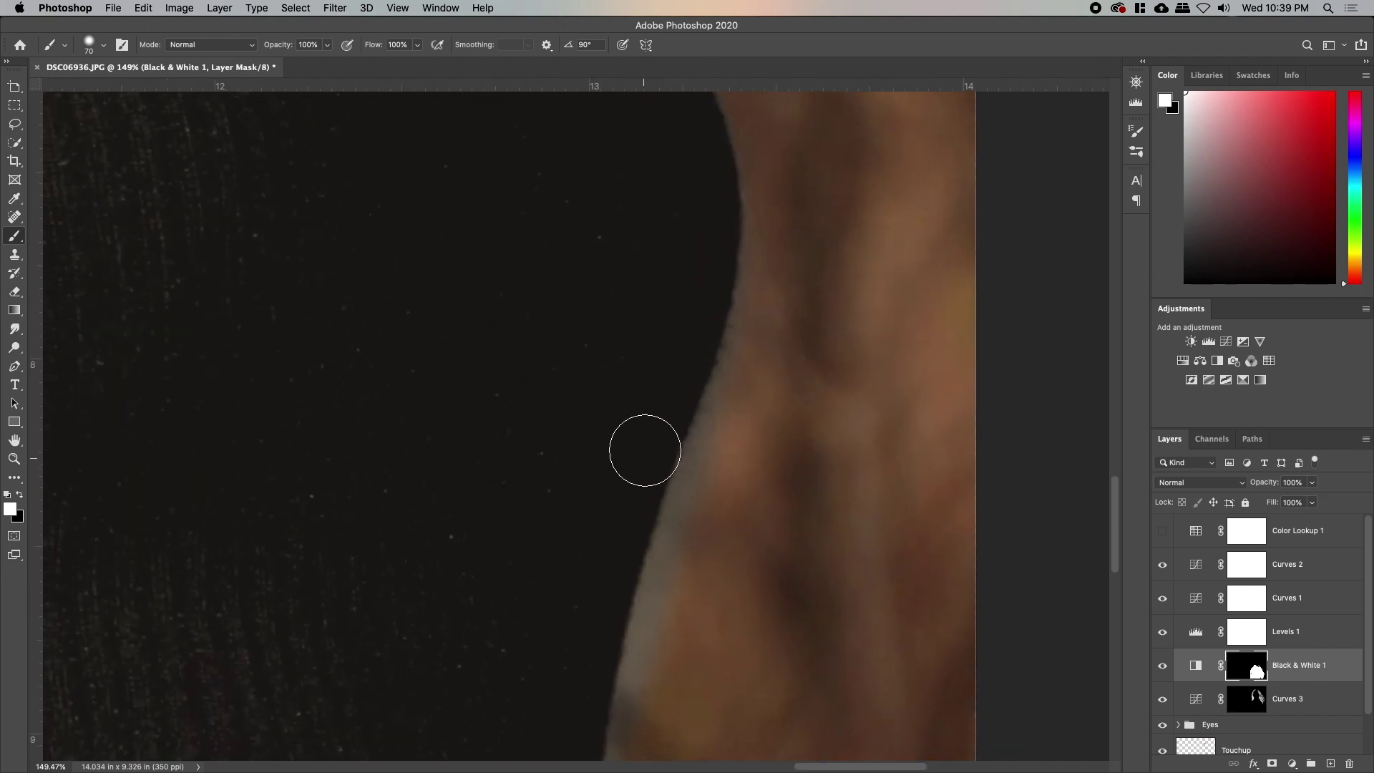
Step: Paint black on the Black & White 1 mask beside the sweater's lower front edge to restore the background colour
{"action": "key", "text": "x"}
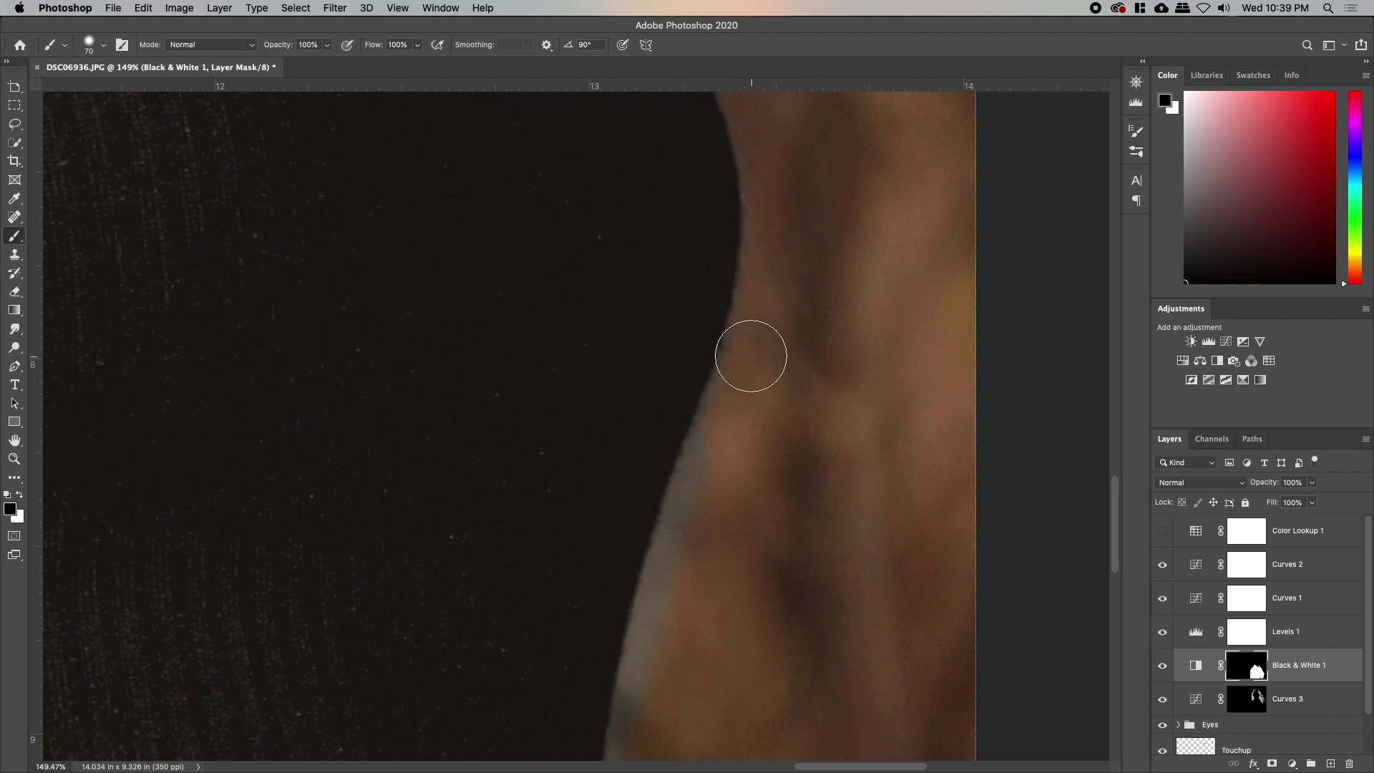
{"action": "mouse_move", "coordinate": [751, 428]}
{"action": "left_mouse_down"}
{"action": "mouse_move", "coordinate": [833, 219]}
{"action": "mouse_move", "coordinate": [832, 166]}
{"action": "mouse_move", "coordinate": [722, 429]}
{"action": "mouse_move", "coordinate": [687, 622]}
{"action": "left_mouse_up"}
{"action": "key", "text": "x"}
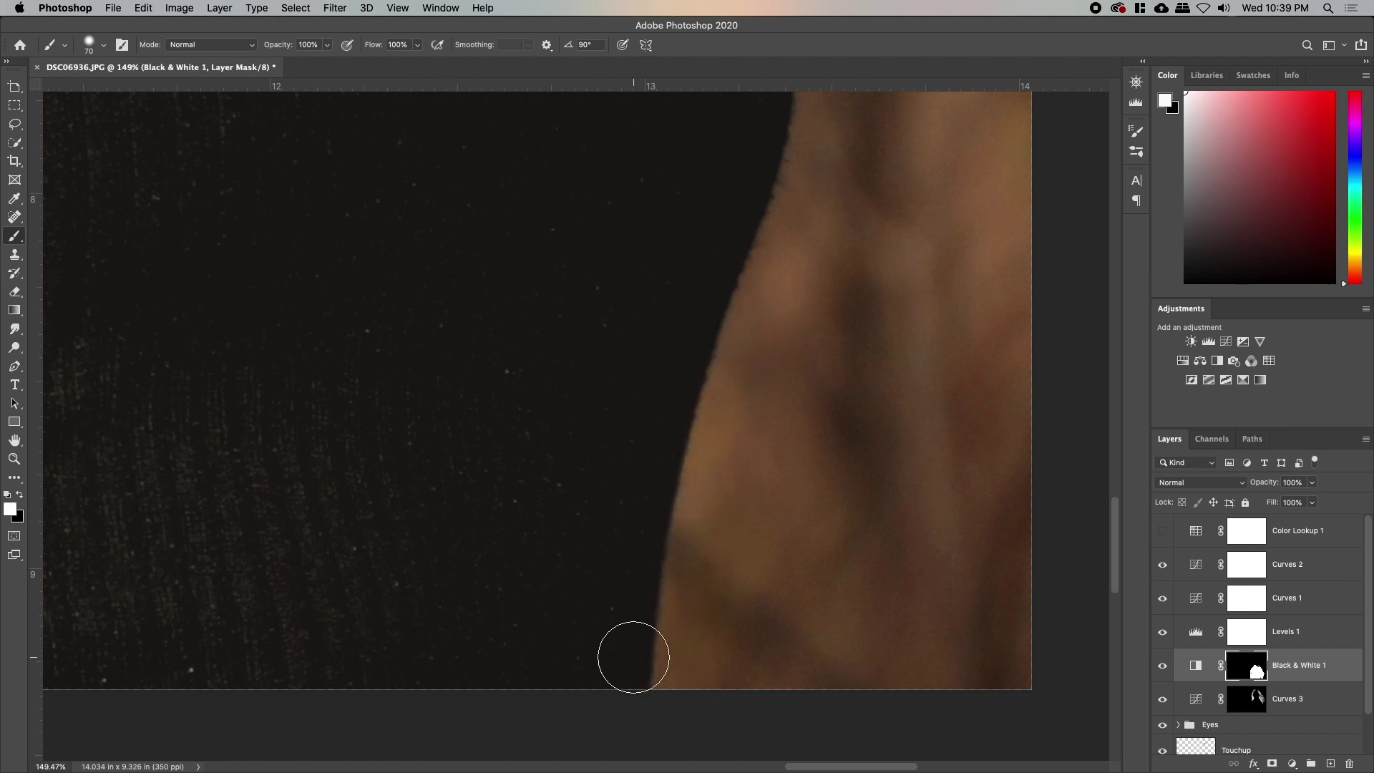
Step: Paint white with a 600 px brush over the sweater's interior on the Black & White 1 mask and load the mask as a selection
{"action": "key", "text": "z"}
{"action": "left_click_drag", "start_coordinate": [487, 511], "coordinate": [420, 506]}
{"action": "left_click_drag", "start_coordinate": [351, 462], "coordinate": [699, 636]}
{"action": "key", "text": "b"}
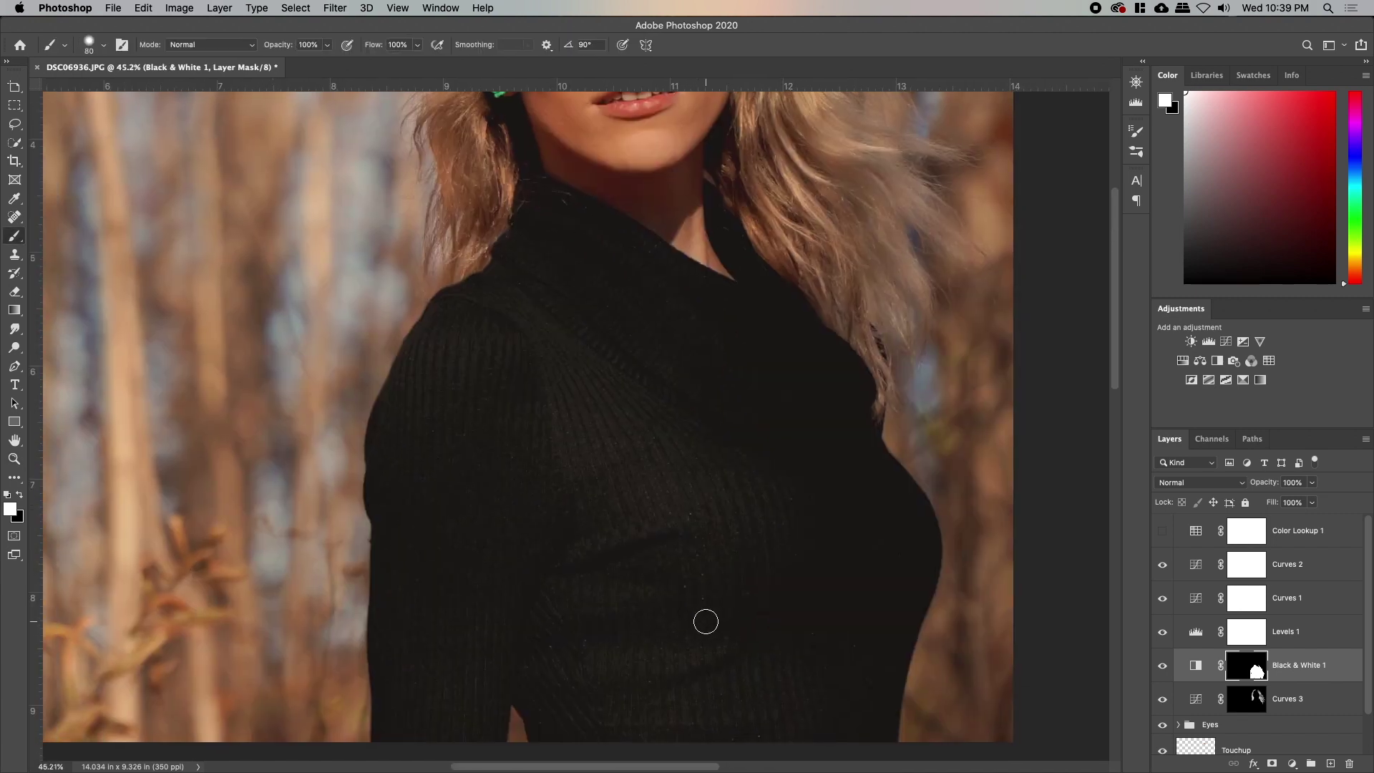
{"action": "key", "text": "bracketright"}
{"action": "key", "text": "bracketright"}
{"action": "key", "text": "bracketright"}
{"action": "key", "text": "bracketright"}
{"action": "key", "text": "bracketright"}
{"action": "key", "text": "bracketright"}
{"action": "key", "text": "bracketright"}
{"action": "key", "text": "bracketright"}
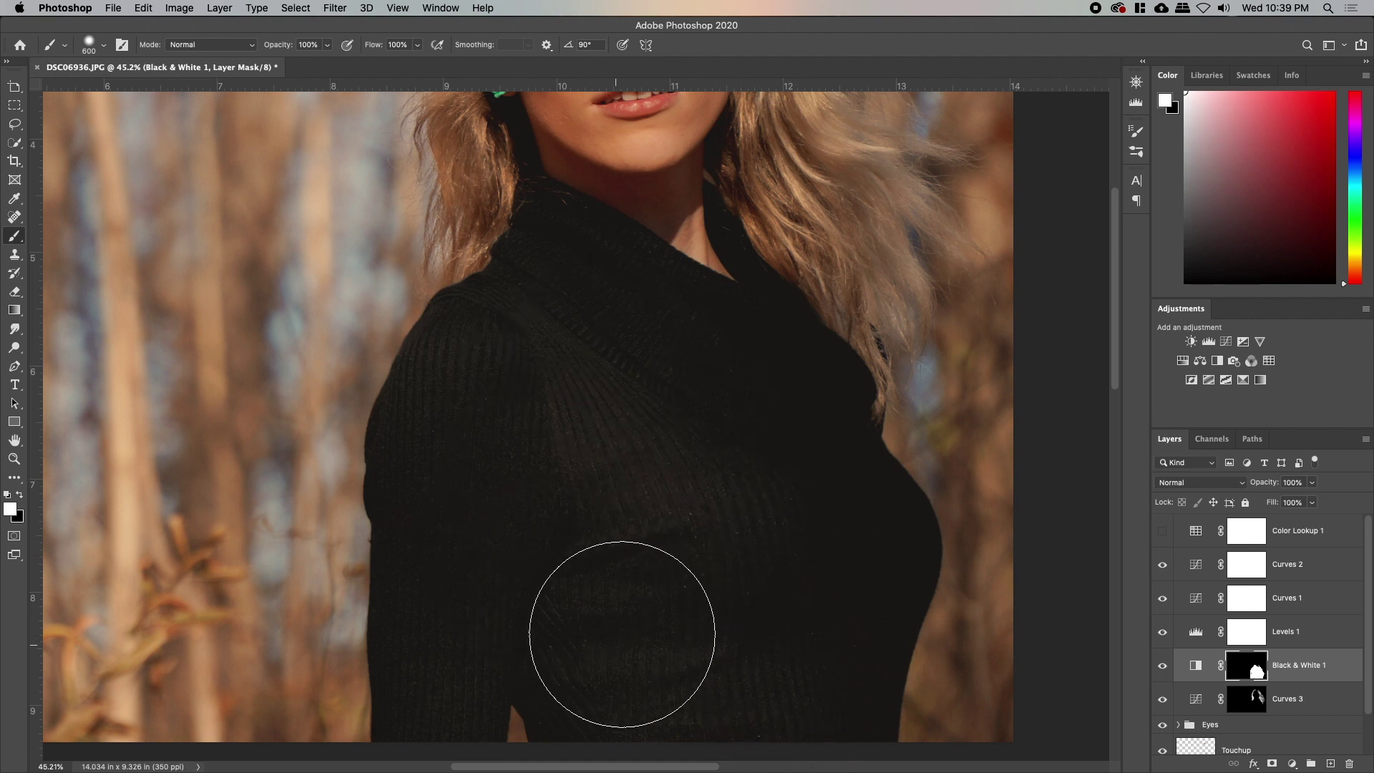
{"action": "left_click", "coordinate": [1257, 671], "text": "super"}
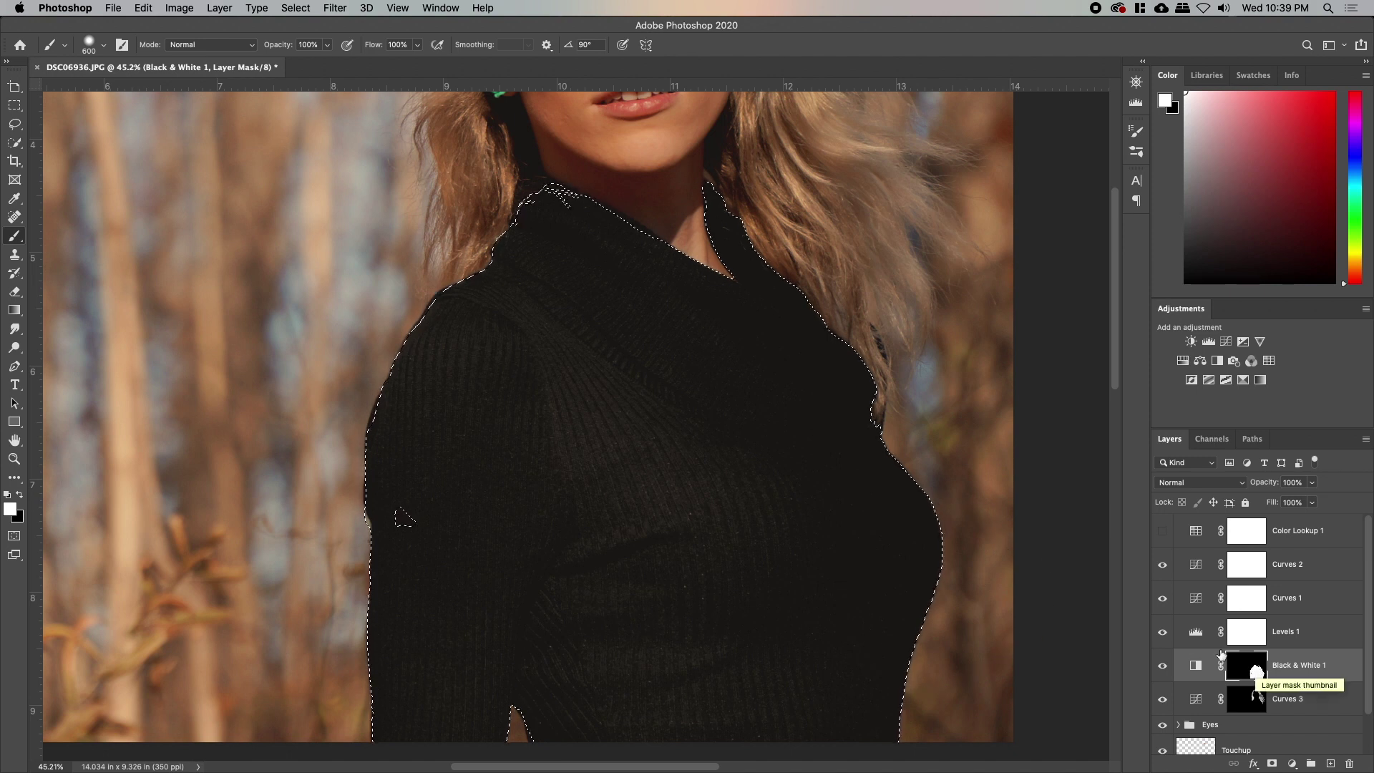
Step: Deselect, fill the missed spot on the sleeve in white with a 250 px brush, and reload the Black & White 1 mask as a selection
{"action": "key", "text": "super+d"}
{"action": "key", "text": "bracketleft"}
{"action": "key", "text": "bracketleft"}
{"action": "key", "text": "bracketleft"}
{"action": "key", "text": "bracketleft"}
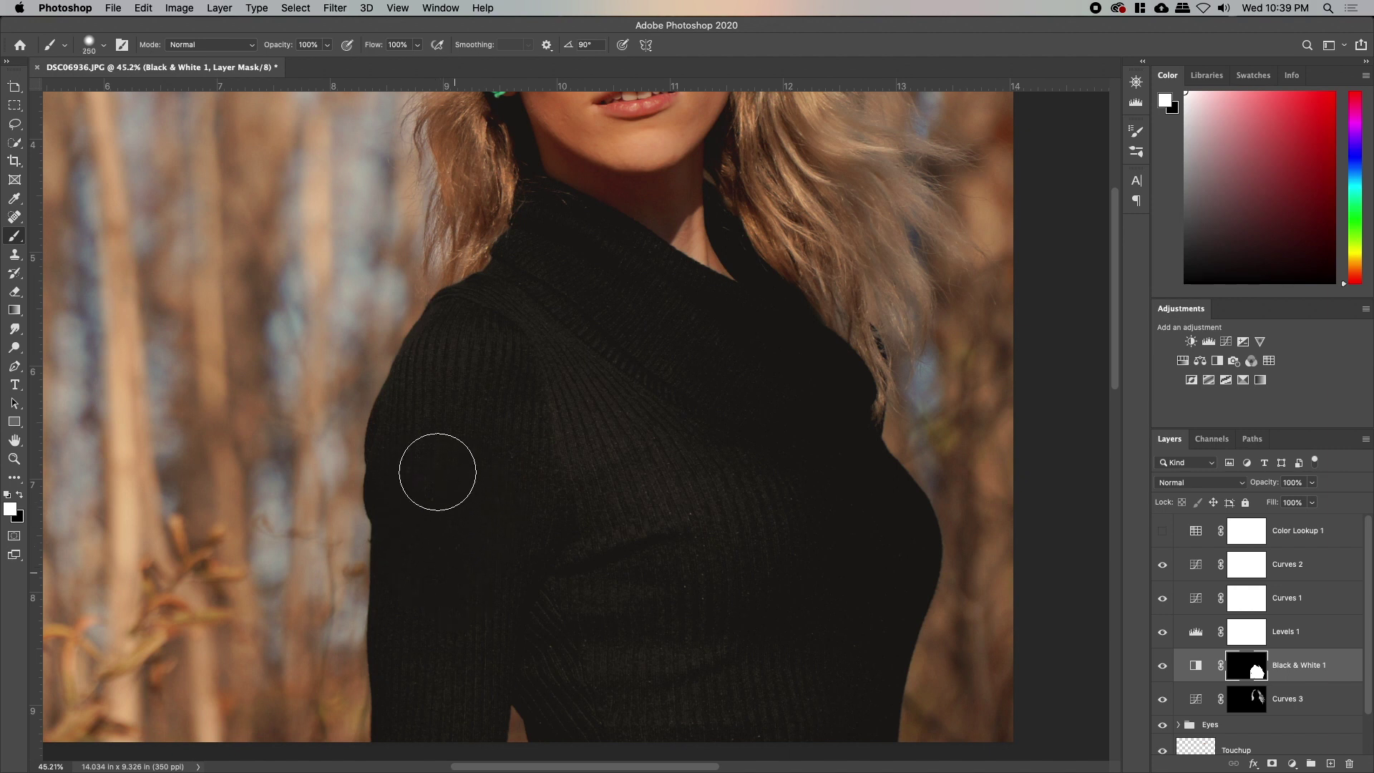
{"action": "left_click", "coordinate": [1256, 671], "text": "super"}
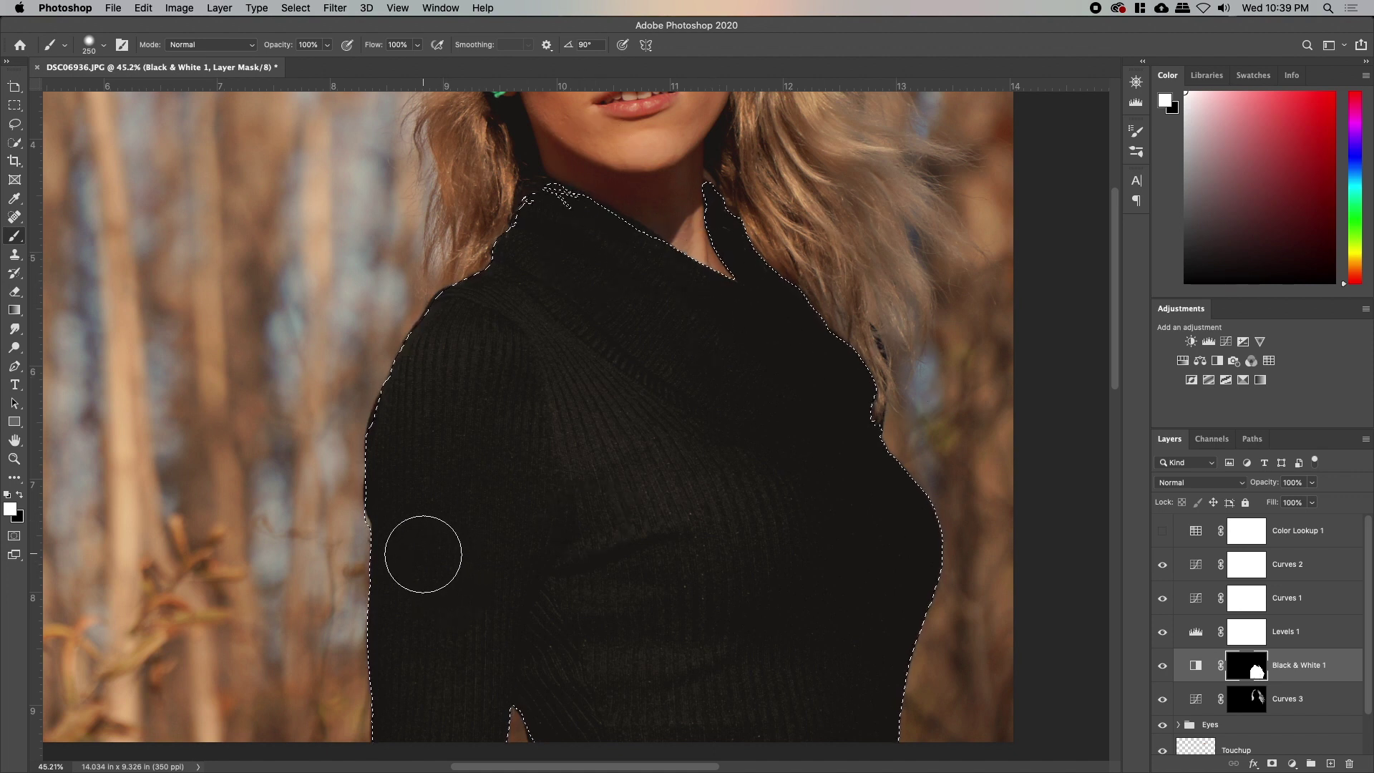
Step: Deselect and clean up the Black & White 1 mask along the sleeve's outer edge with a 70 px brush, white inside and black outside
{"action": "key", "text": "z"}
{"action": "left_click_drag", "start_coordinate": [362, 523], "coordinate": [433, 509]}
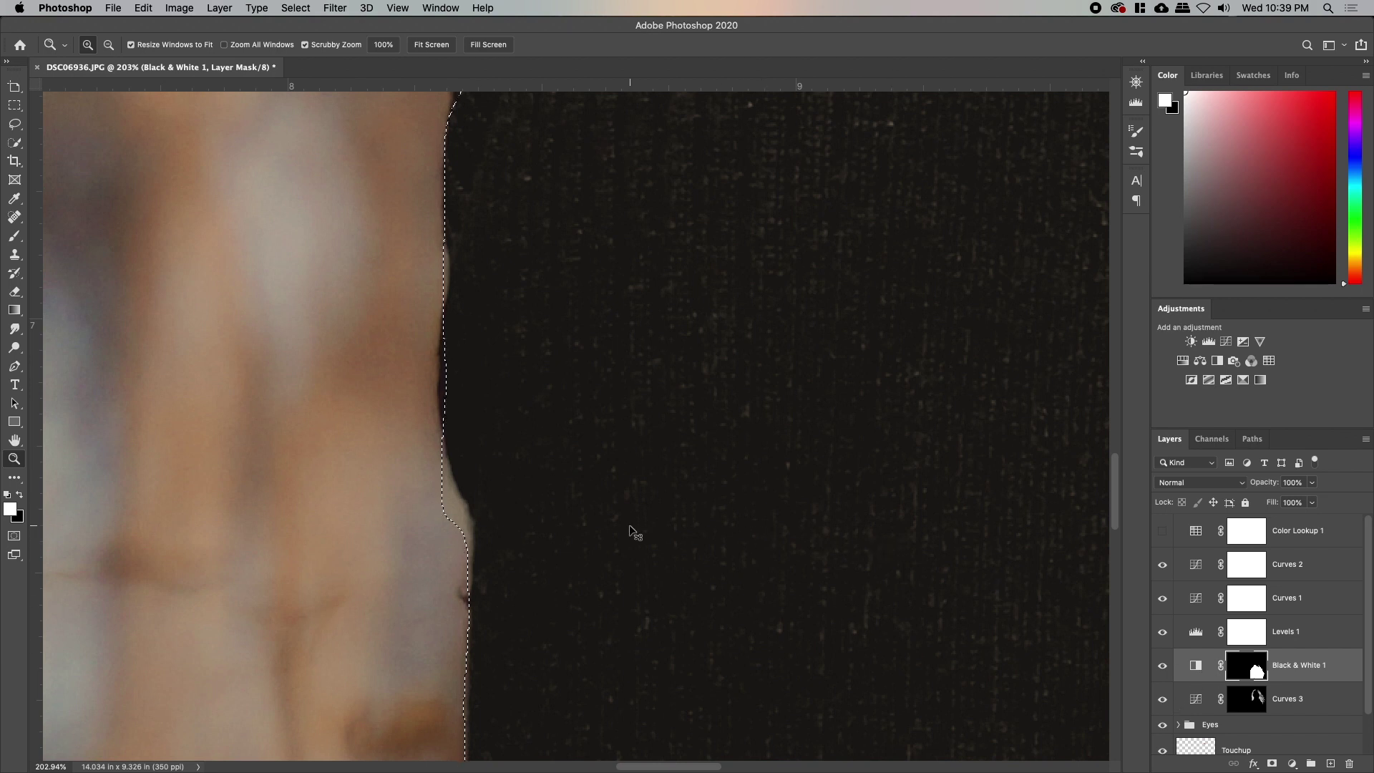
{"action": "key", "text": "b"}
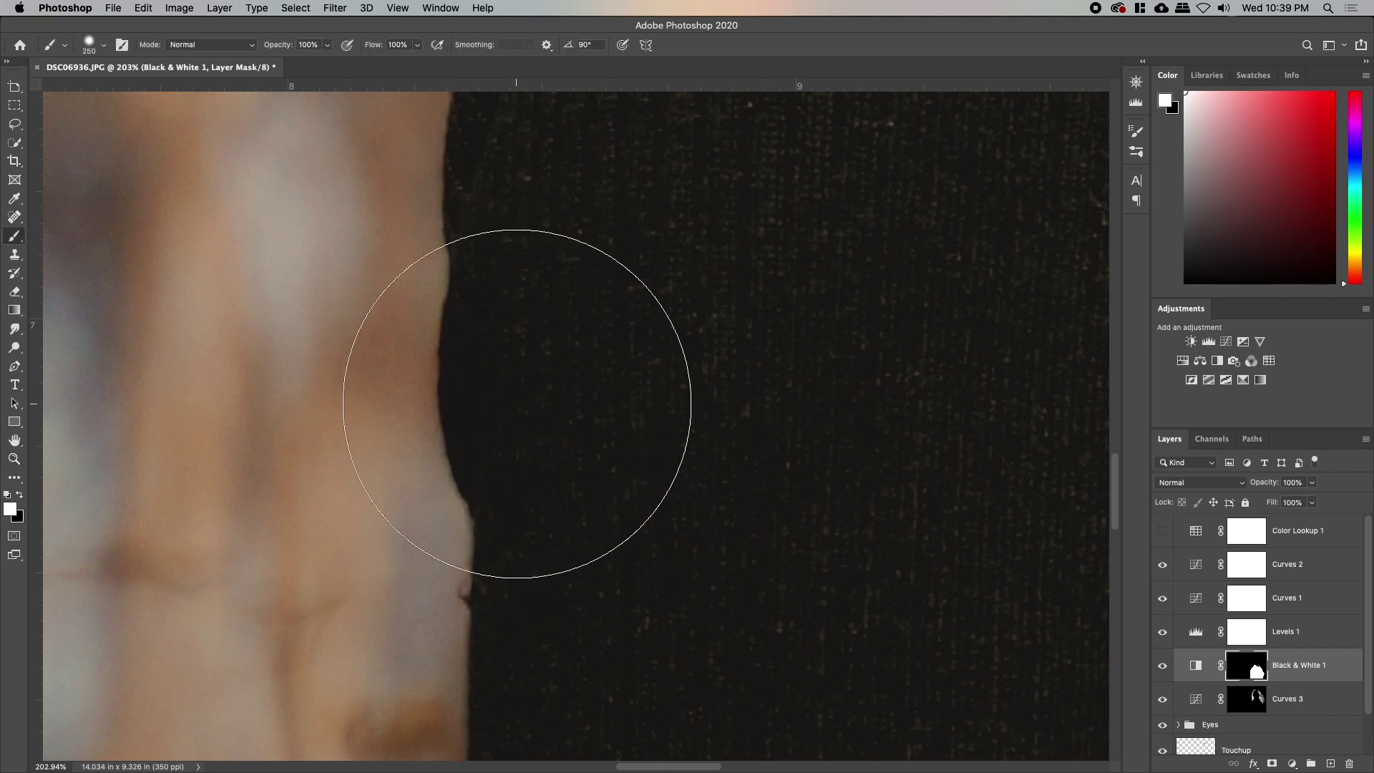
{"action": "key", "text": "bracketleft"}
{"action": "key", "text": "bracketleft"}
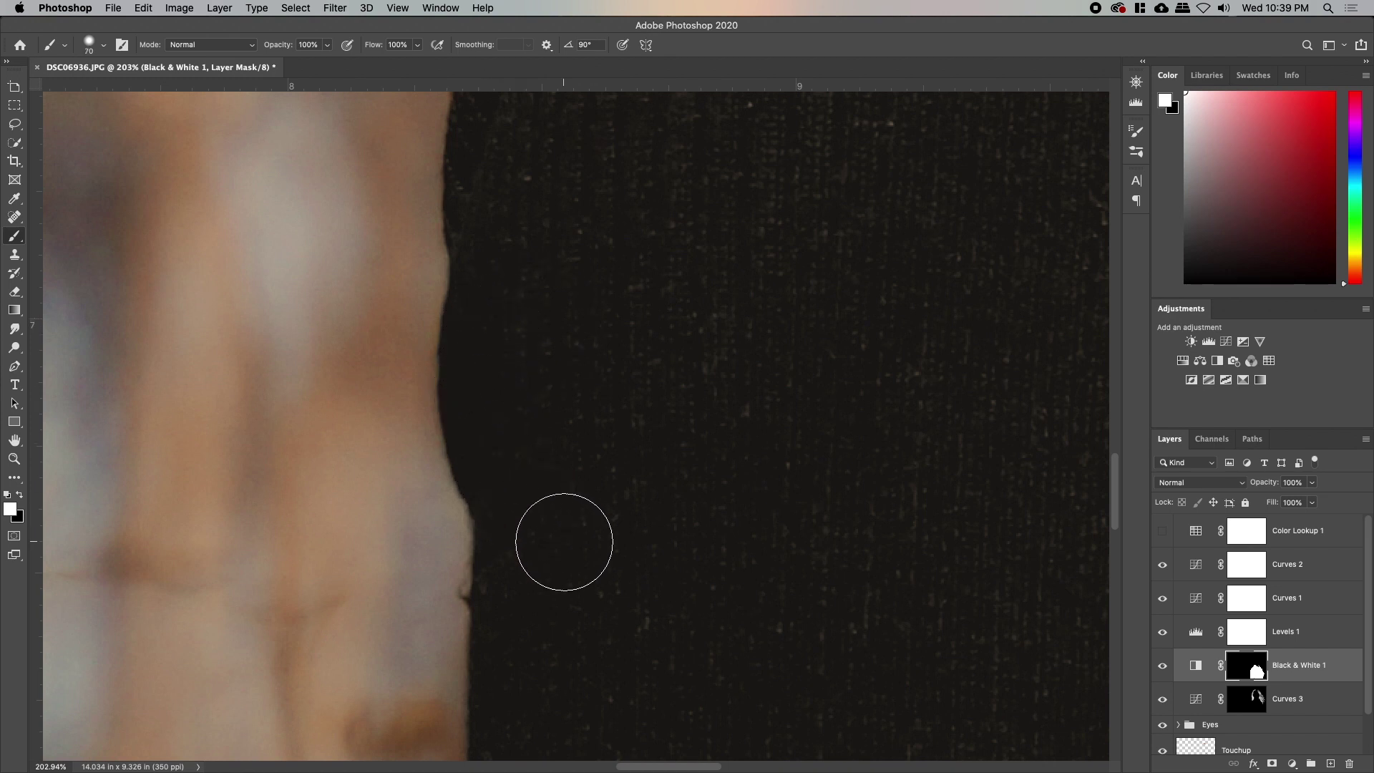
{"action": "key", "text": "x"}
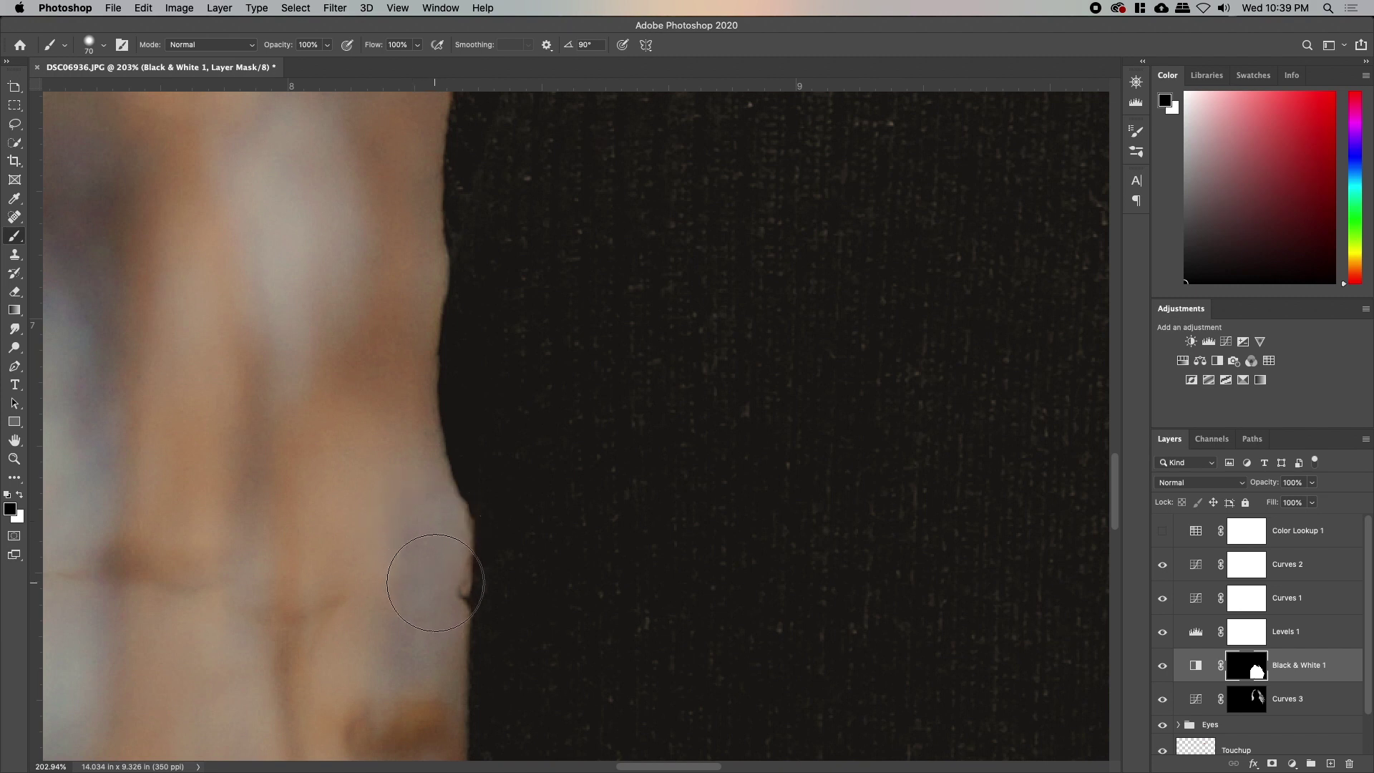
Step: Compare the sweater with the Black & White 1 layer hidden and shown
{"action": "key", "text": "z"}
{"action": "mouse_move", "coordinate": [655, 505]}
{"action": "left_mouse_down"}
{"action": "mouse_move", "coordinate": [530, 478]}
{"action": "mouse_move", "coordinate": [1122, 643]}
{"action": "left_mouse_up"}
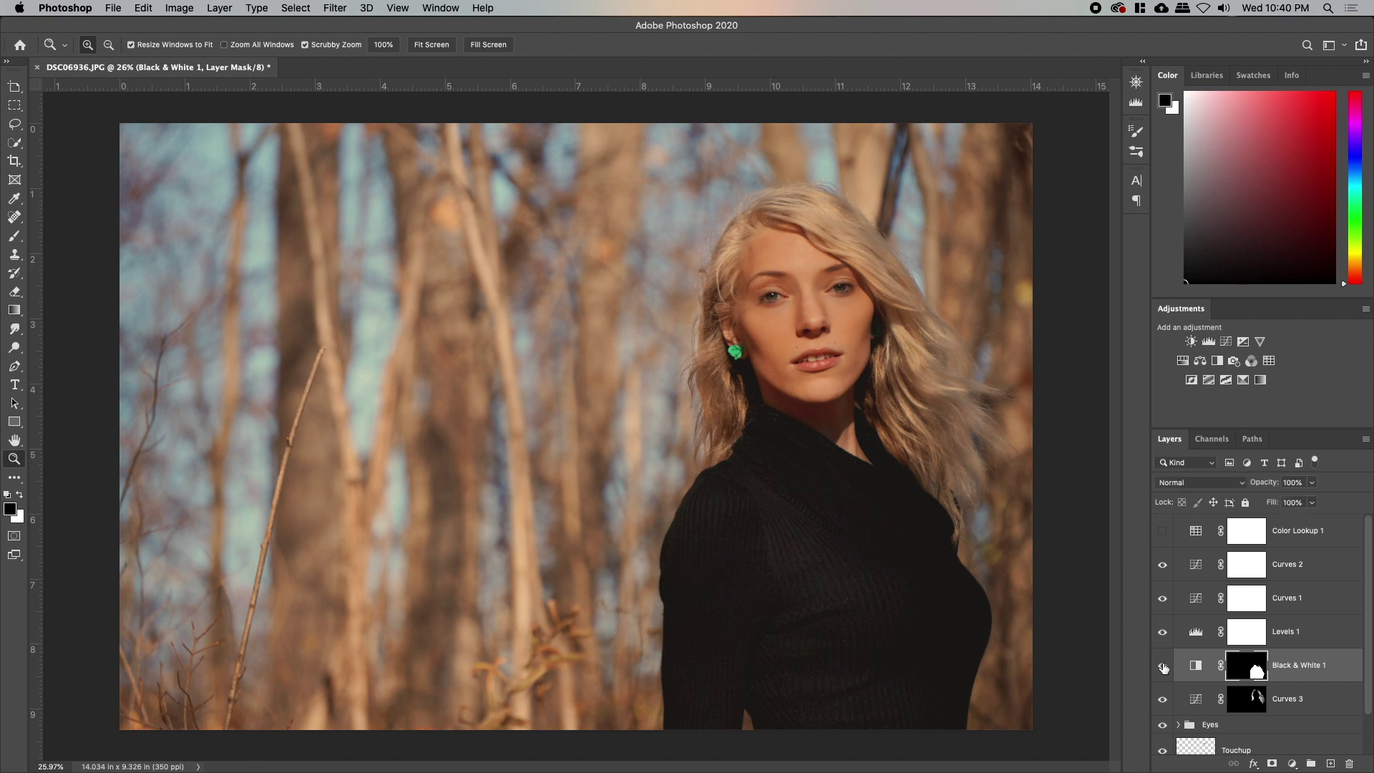
{"action": "left_click_drag", "start_coordinate": [855, 588], "coordinate": [913, 577]}
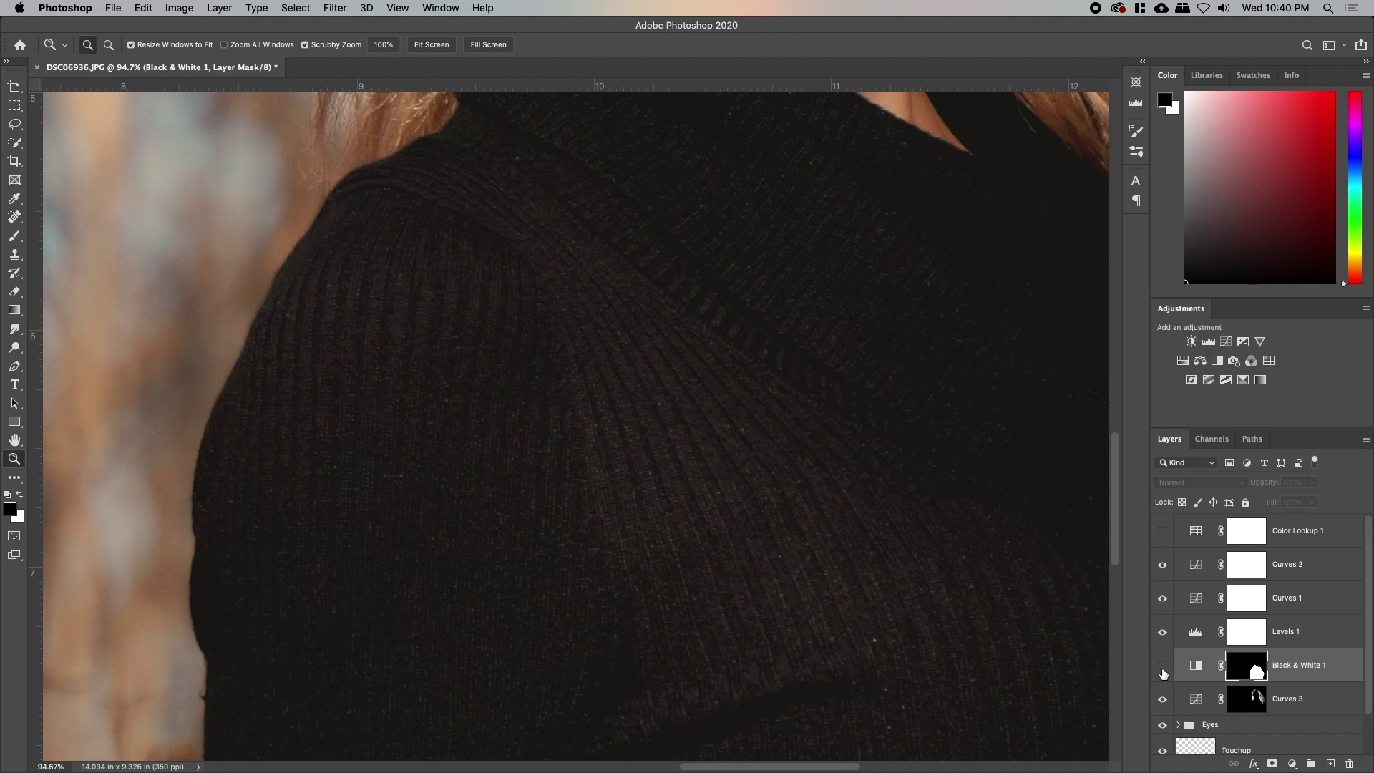
{"action": "left_click_drag", "start_coordinate": [1039, 594], "coordinate": [825, 524]}
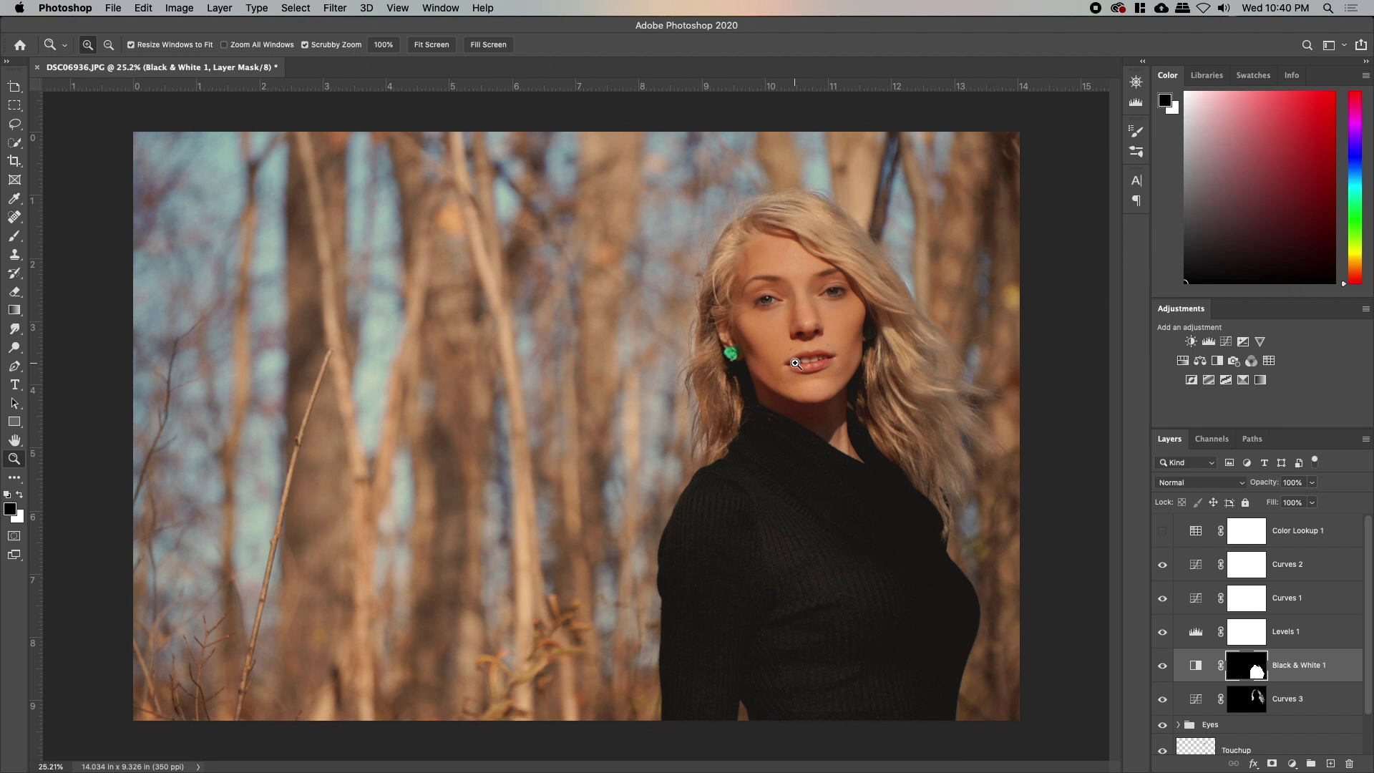
Step: Create a new layer named D & B above Curves 2 and set its blend mode to Soft Light
{"action": "left_click_drag", "start_coordinate": [805, 300], "coordinate": [768, 329]}
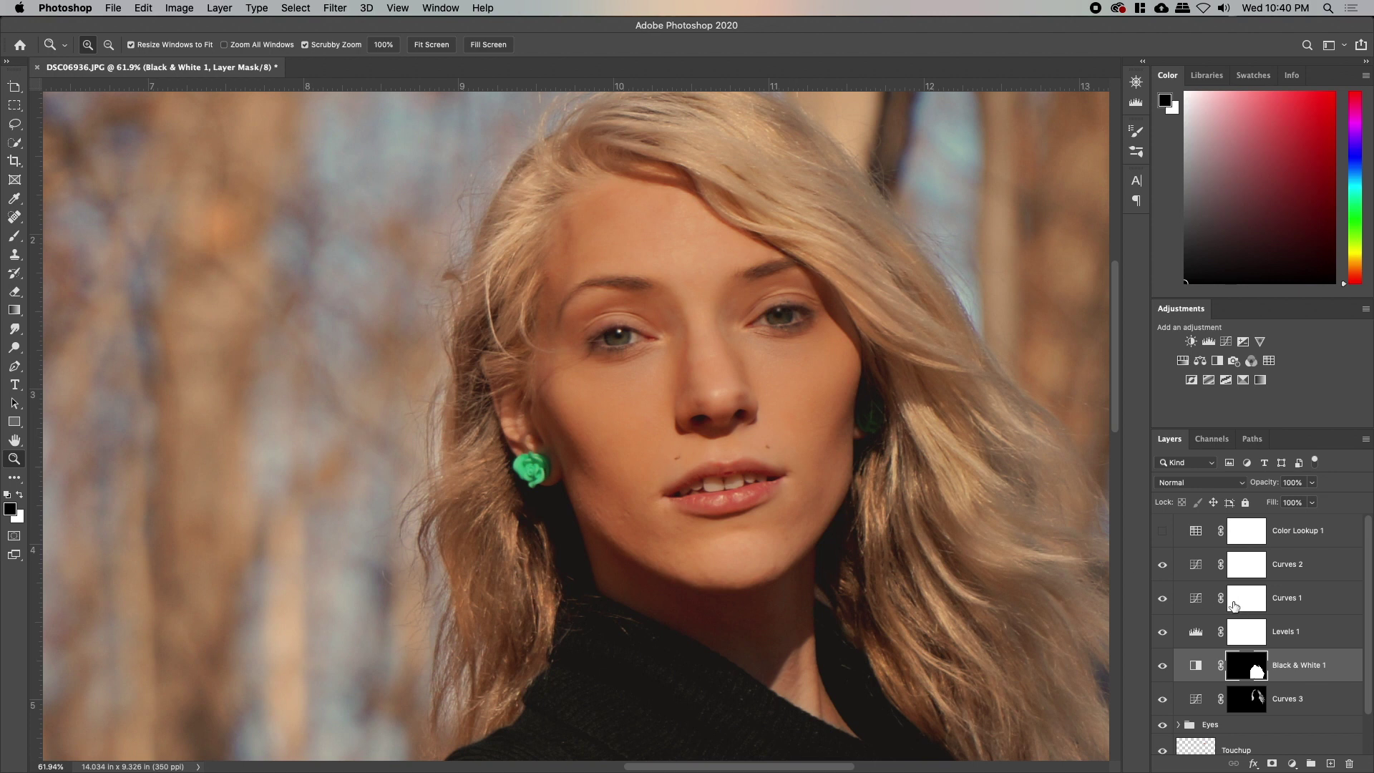
{"action": "left_click", "coordinate": [1202, 567]}
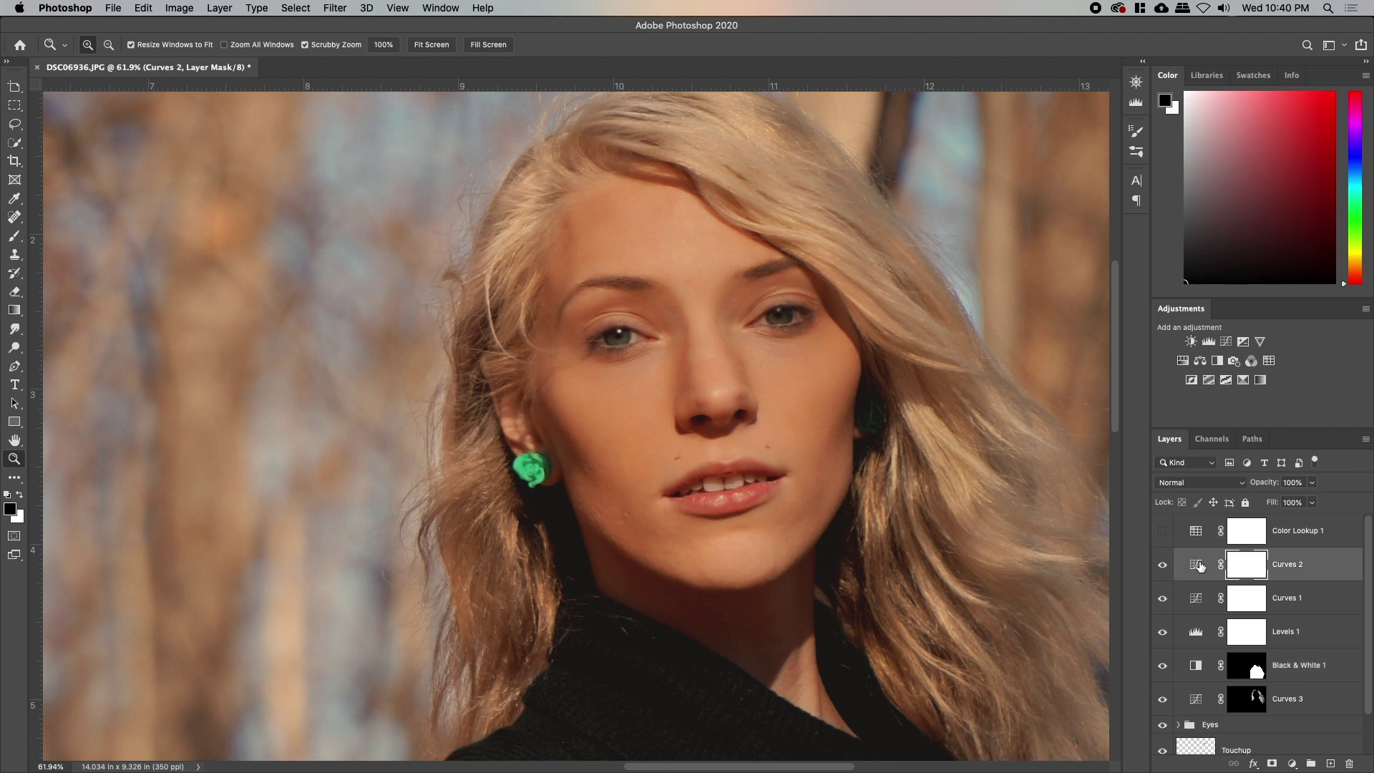
{"action": "key", "text": "super+shift+n"}
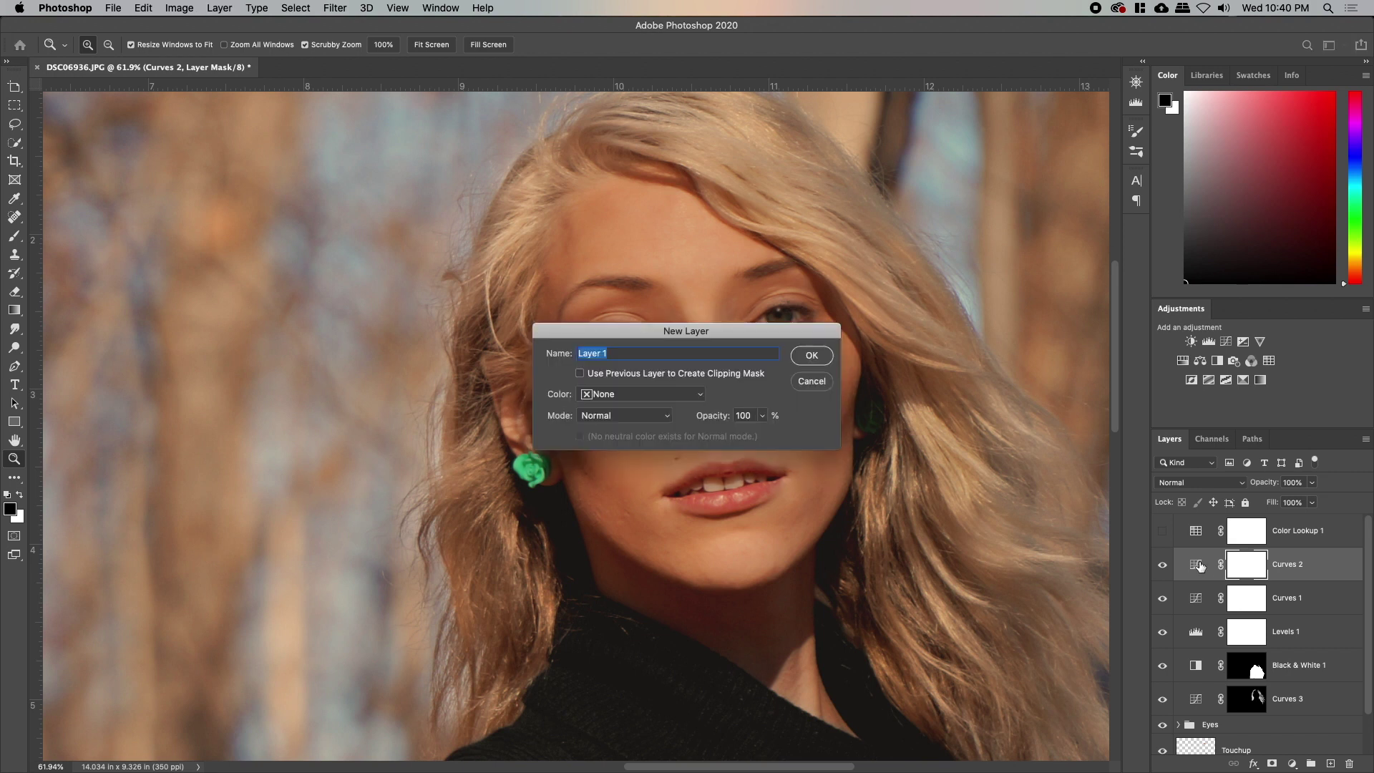
{"action": "key", "text": "Return"}
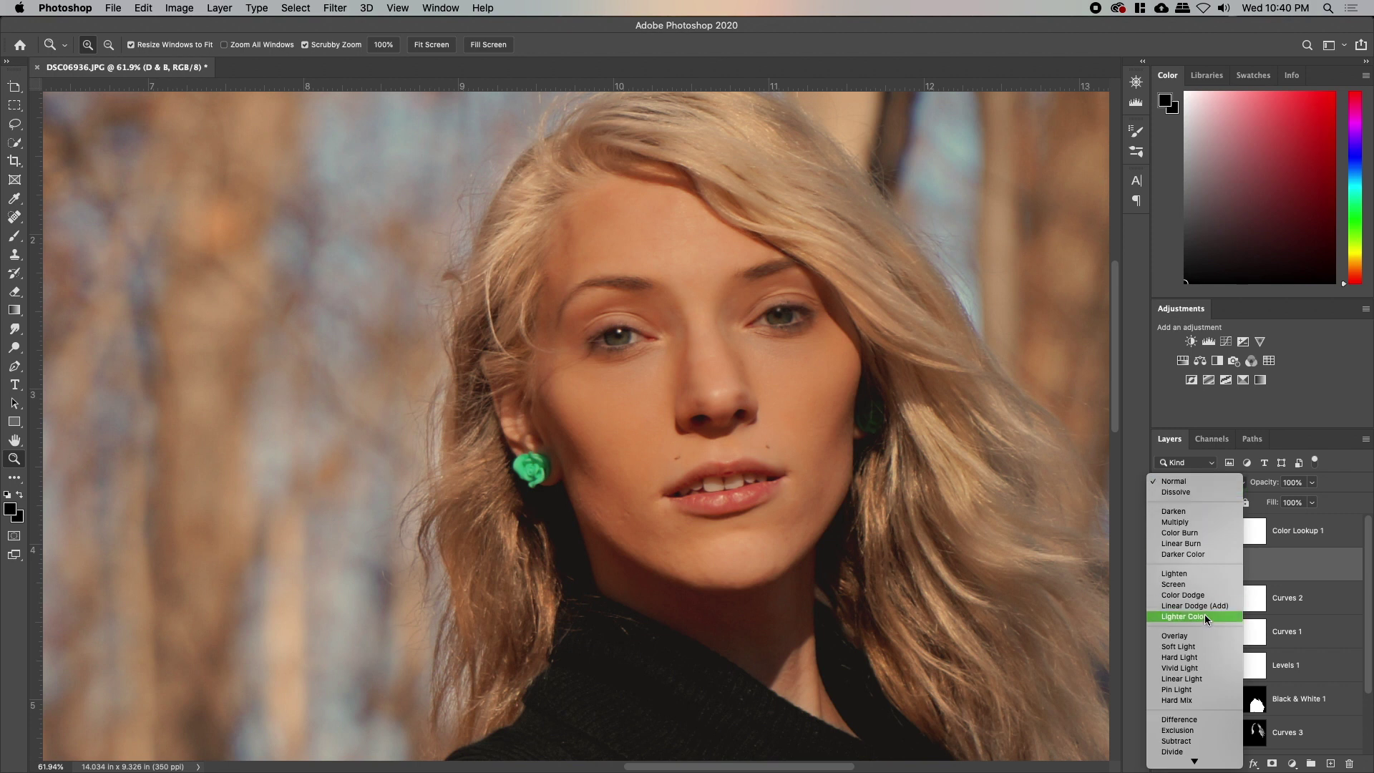
{"action": "left_click", "coordinate": [1214, 647]}
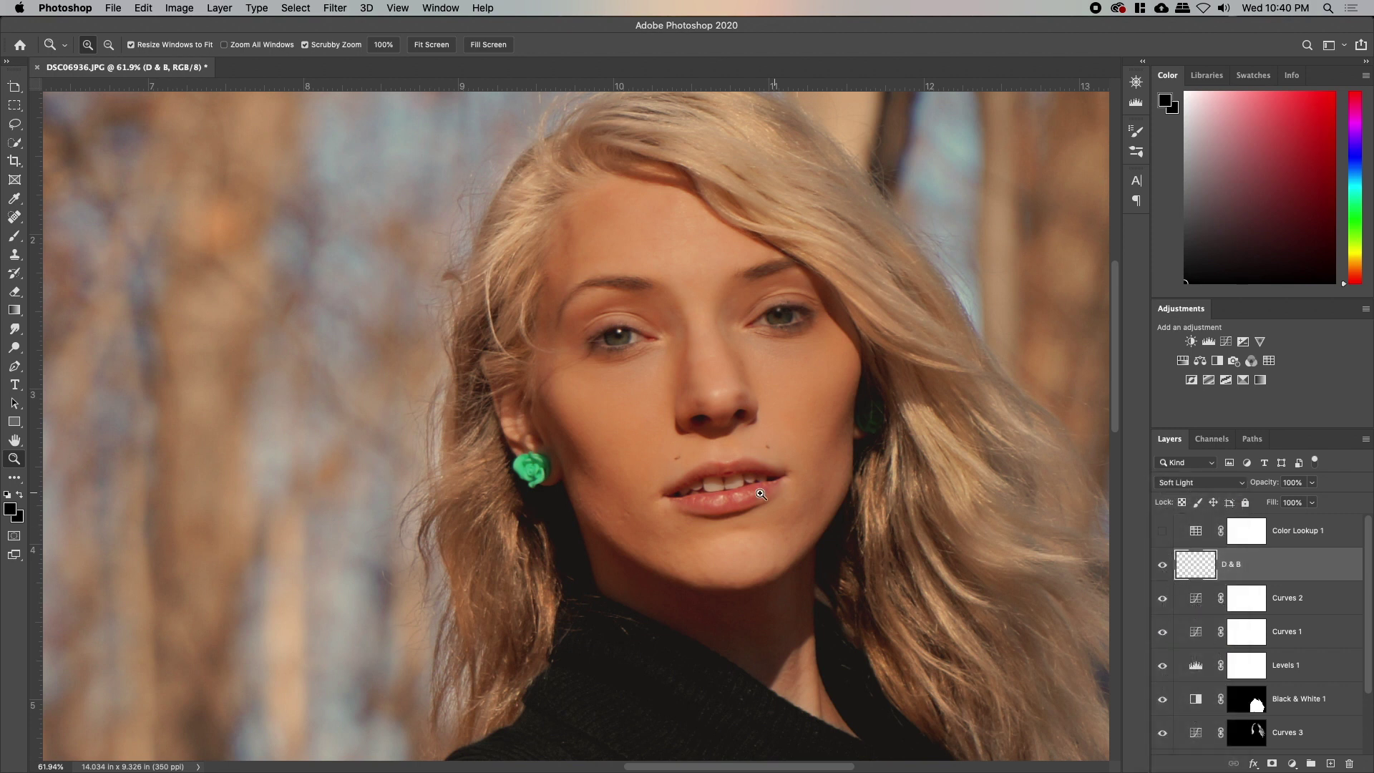
Step: Set D & B to Normal and try a black stroke along the brows and a white one across the eyes at 10% flow, 125 px
{"action": "left_click_drag", "start_coordinate": [726, 429], "coordinate": [794, 416]}
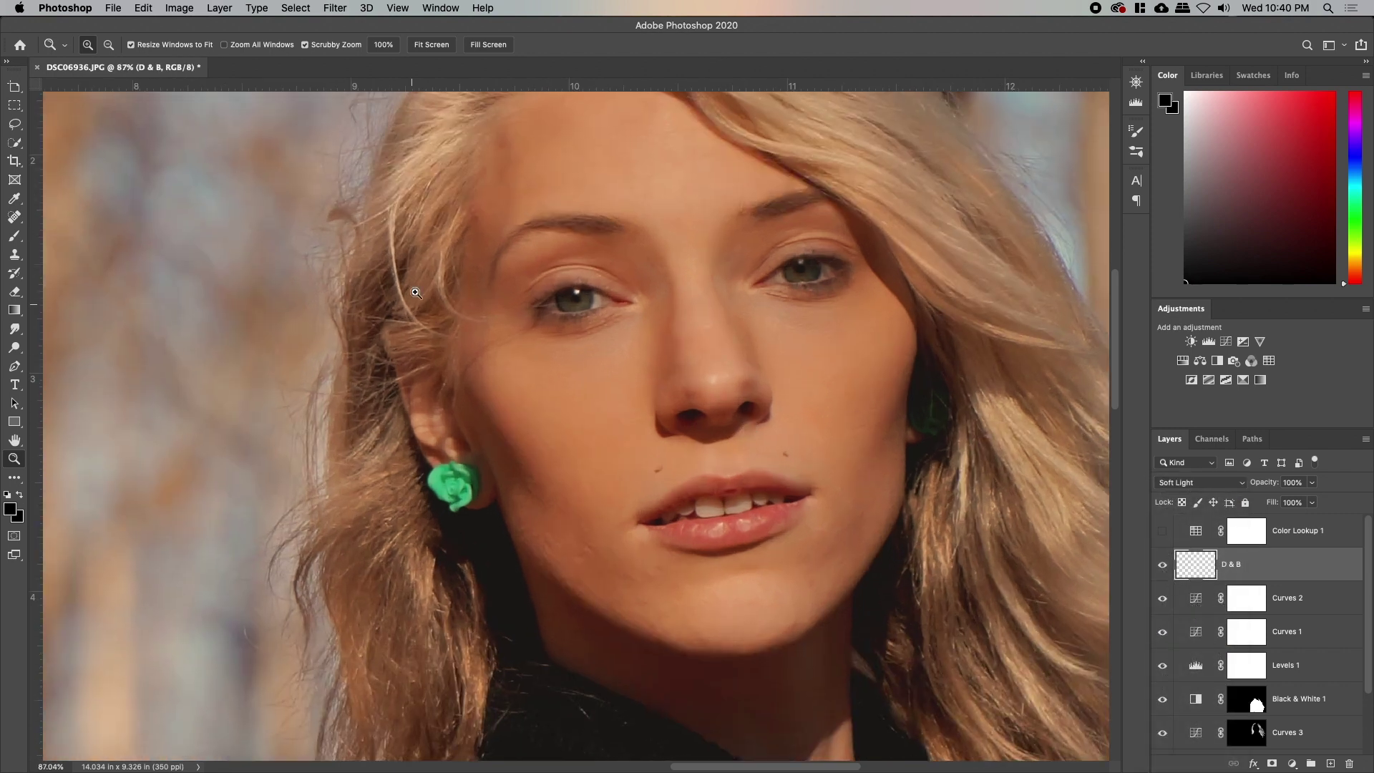
{"action": "scroll", "coordinate": [612, 414], "scroll_direction": "up", "scroll_amount": 5}
{"action": "key", "text": "b"}
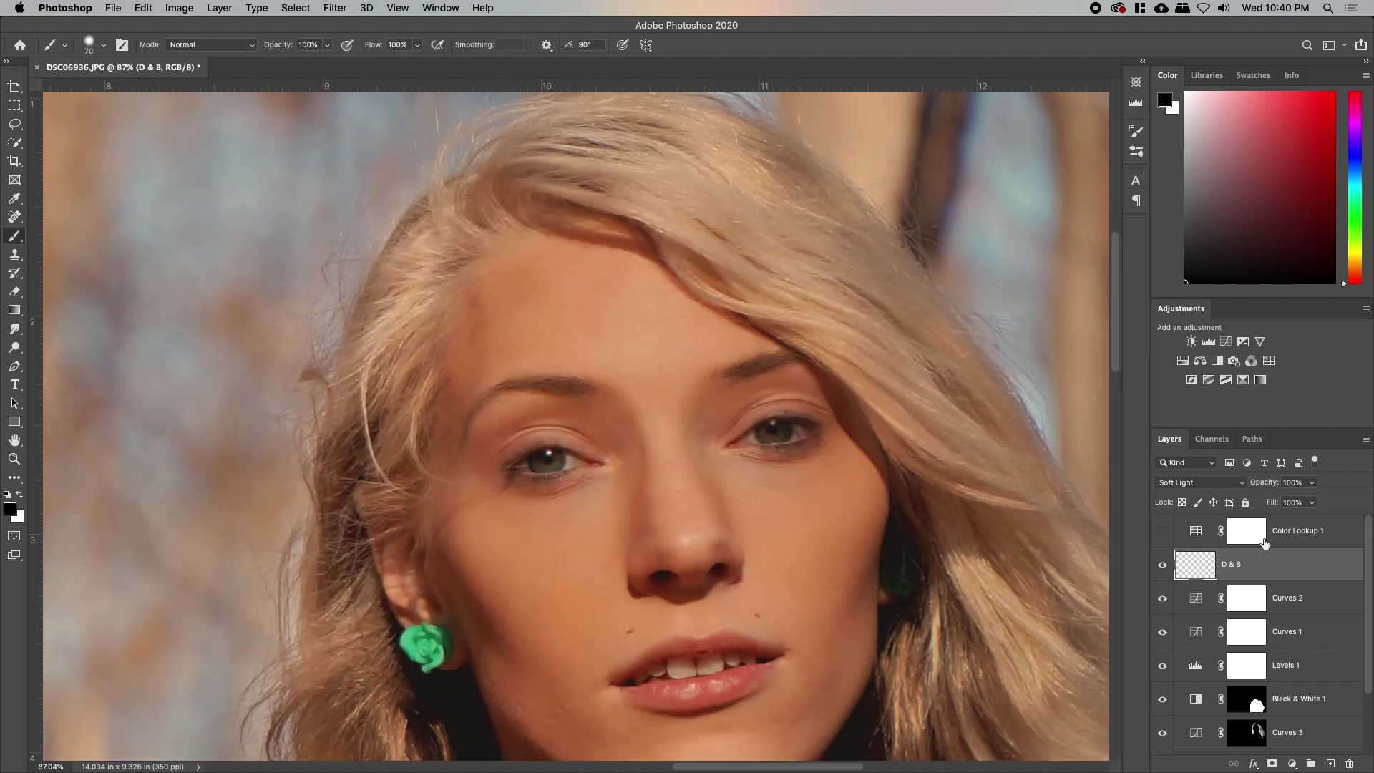
{"action": "left_click", "coordinate": [1200, 482]}
{"action": "left_click", "coordinate": [620, 411]}
{"action": "key", "text": "bracketright"}
{"action": "key", "text": "bracketright"}
{"action": "key", "text": "bracketright"}
{"action": "key", "text": "bracketright"}
{"action": "key", "text": "shift+1"}
{"action": "left_click_drag", "start_coordinate": [501, 364], "coordinate": [817, 362]}
{"action": "key", "text": "x"}
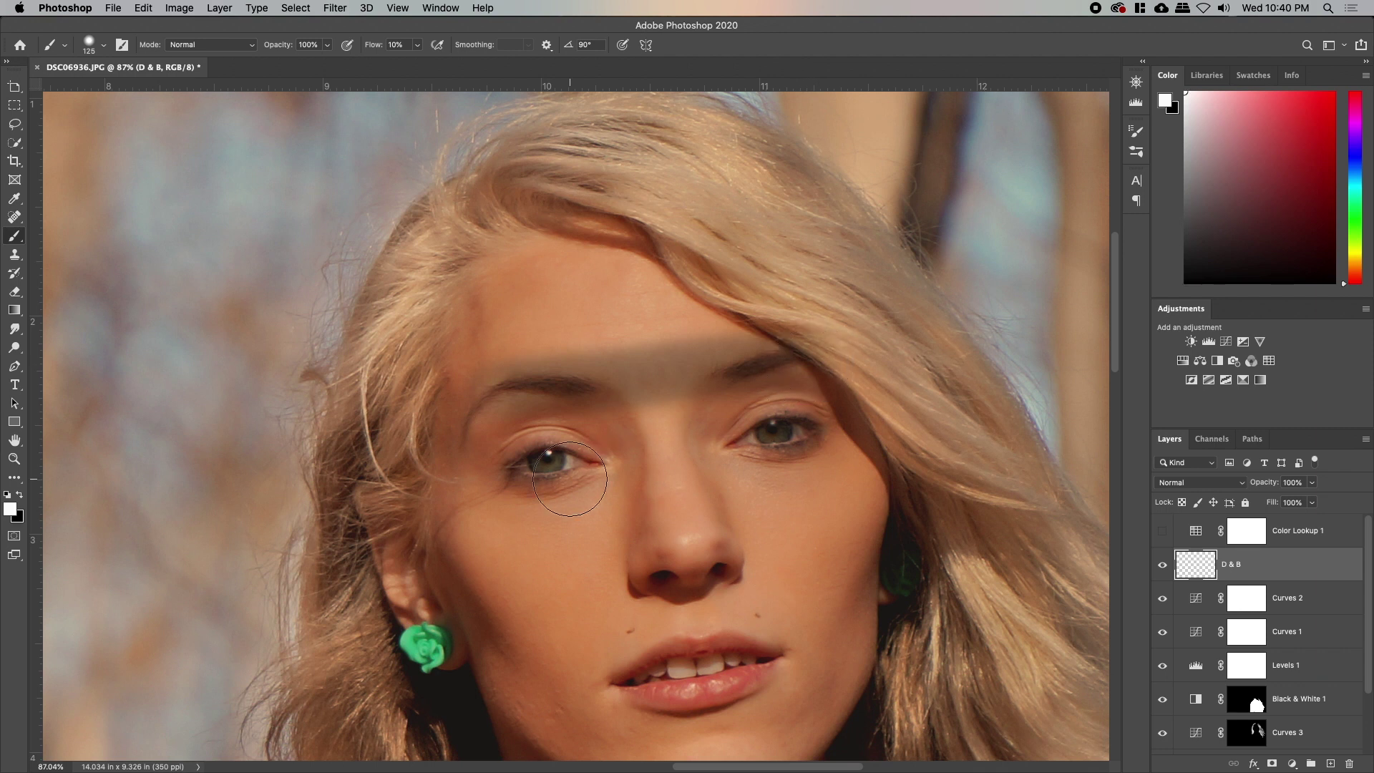
{"action": "left_click_drag", "start_coordinate": [550, 460], "coordinate": [848, 443]}
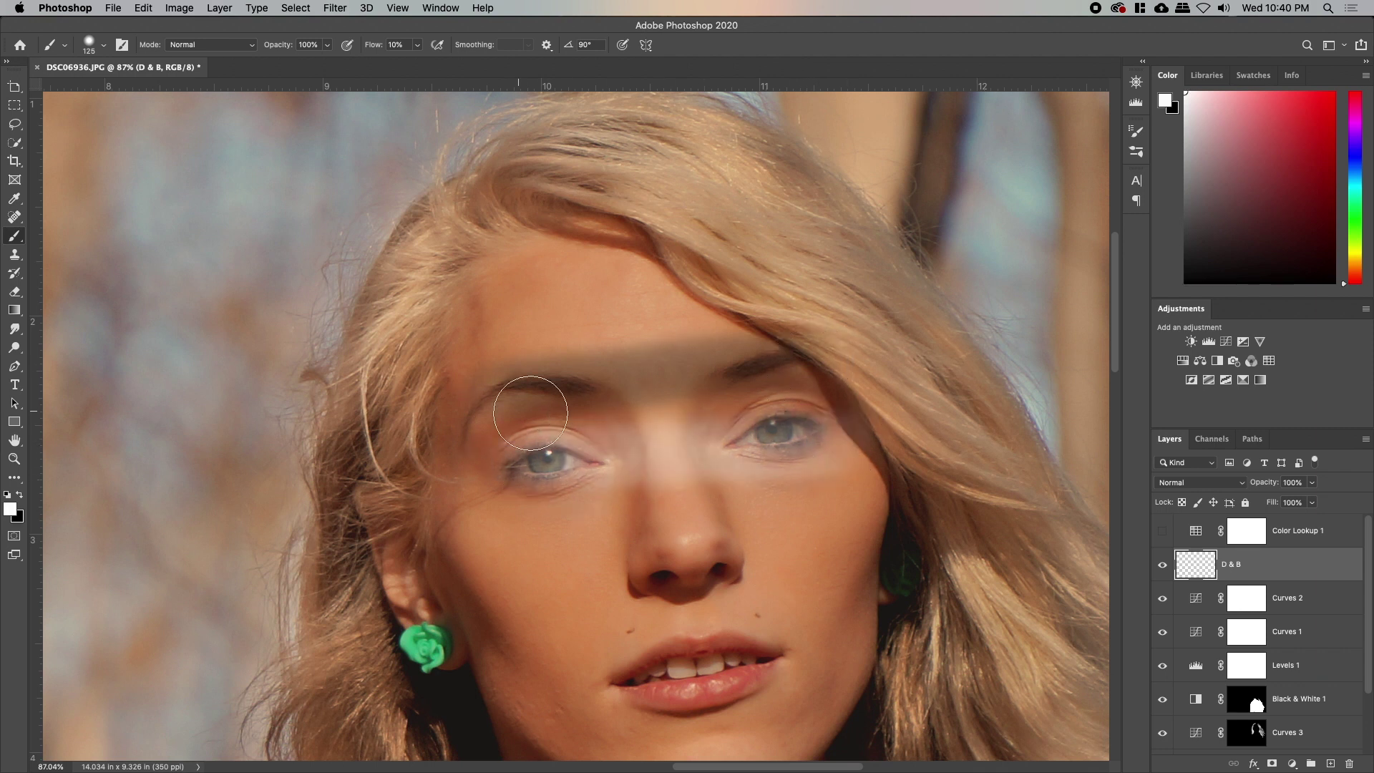
Step: Return D & B to Soft Light, try darkening the lower forehead with black and lightening the eye area with white, and undo the strokes
{"action": "left_click", "coordinate": [1165, 481]}
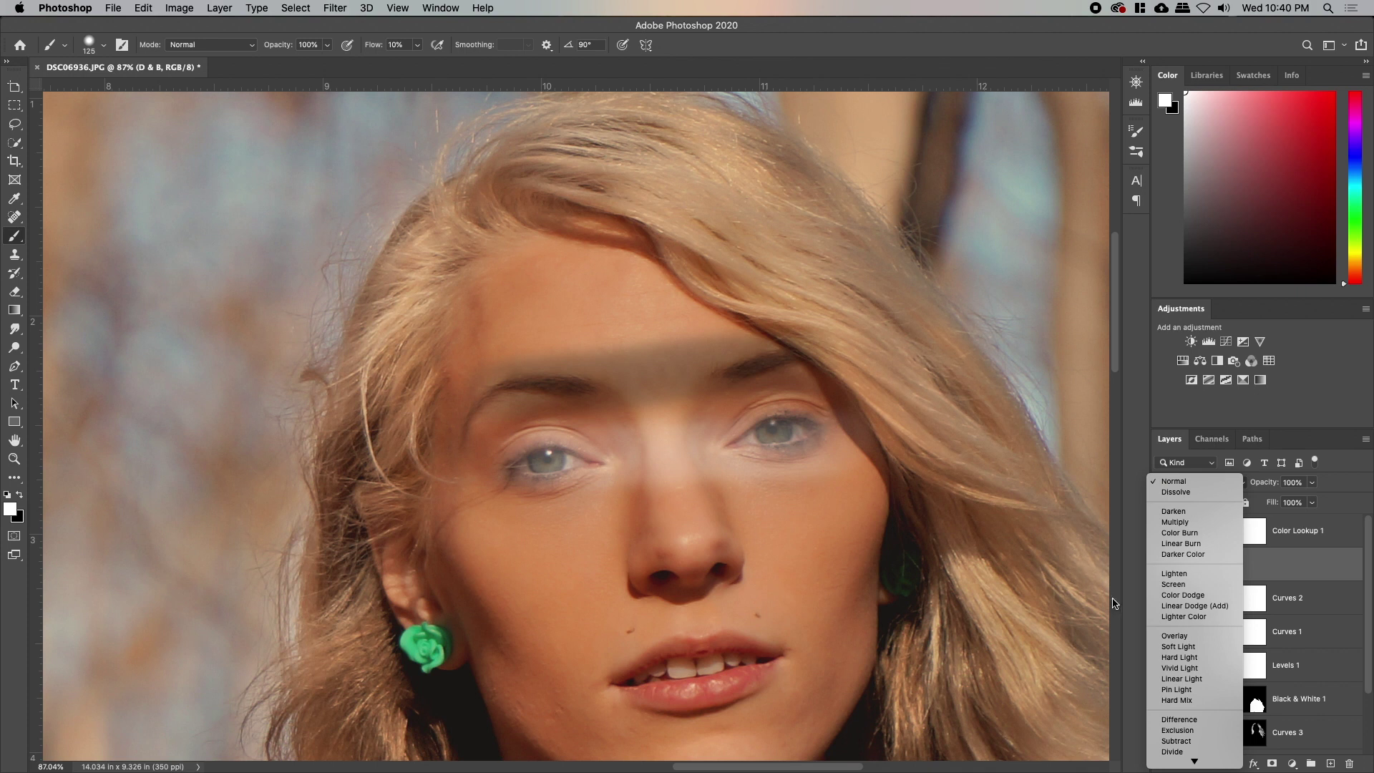
{"action": "left_click", "coordinate": [1153, 647]}
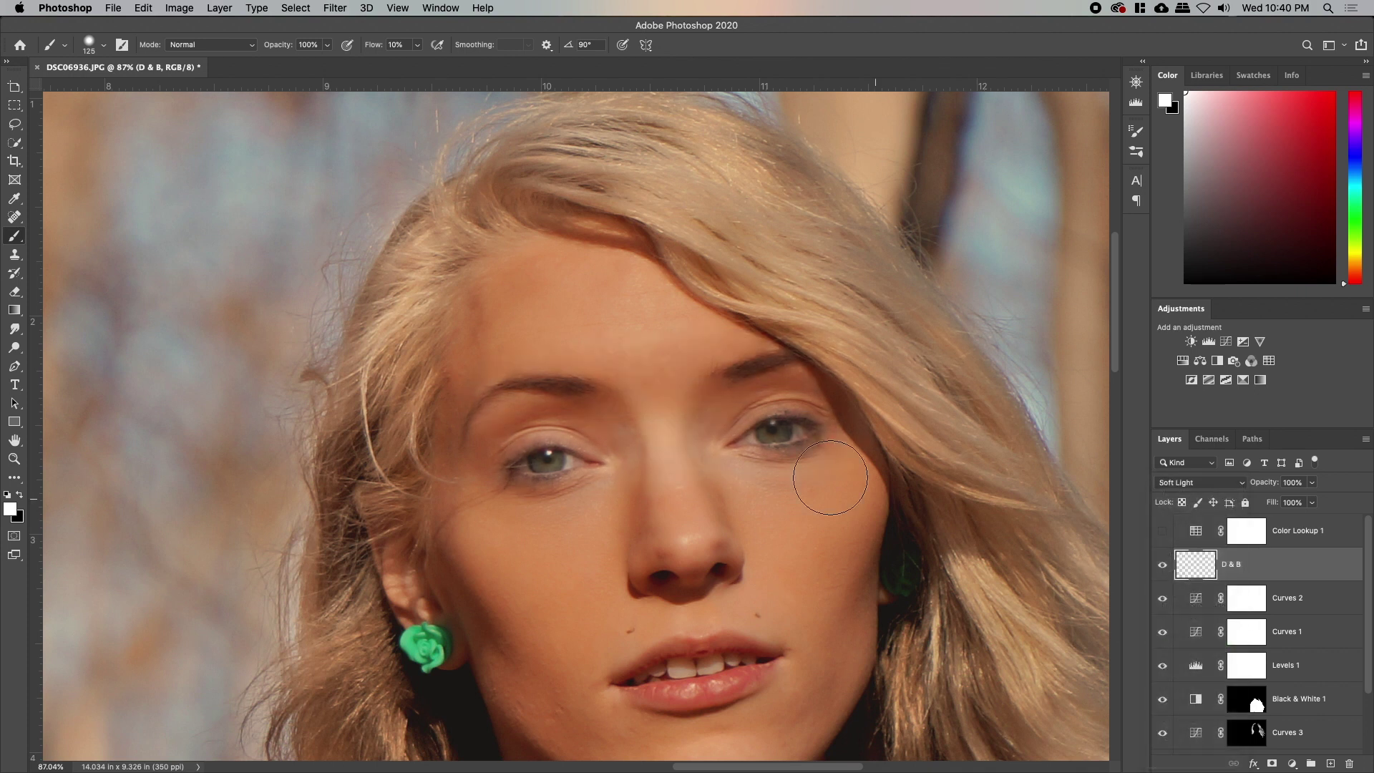
{"action": "key", "text": "z"}
{"action": "left_click_drag", "start_coordinate": [546, 387], "coordinate": [574, 373]}
{"action": "scroll", "coordinate": [575, 373], "scroll_direction": "right", "scroll_amount": 3}
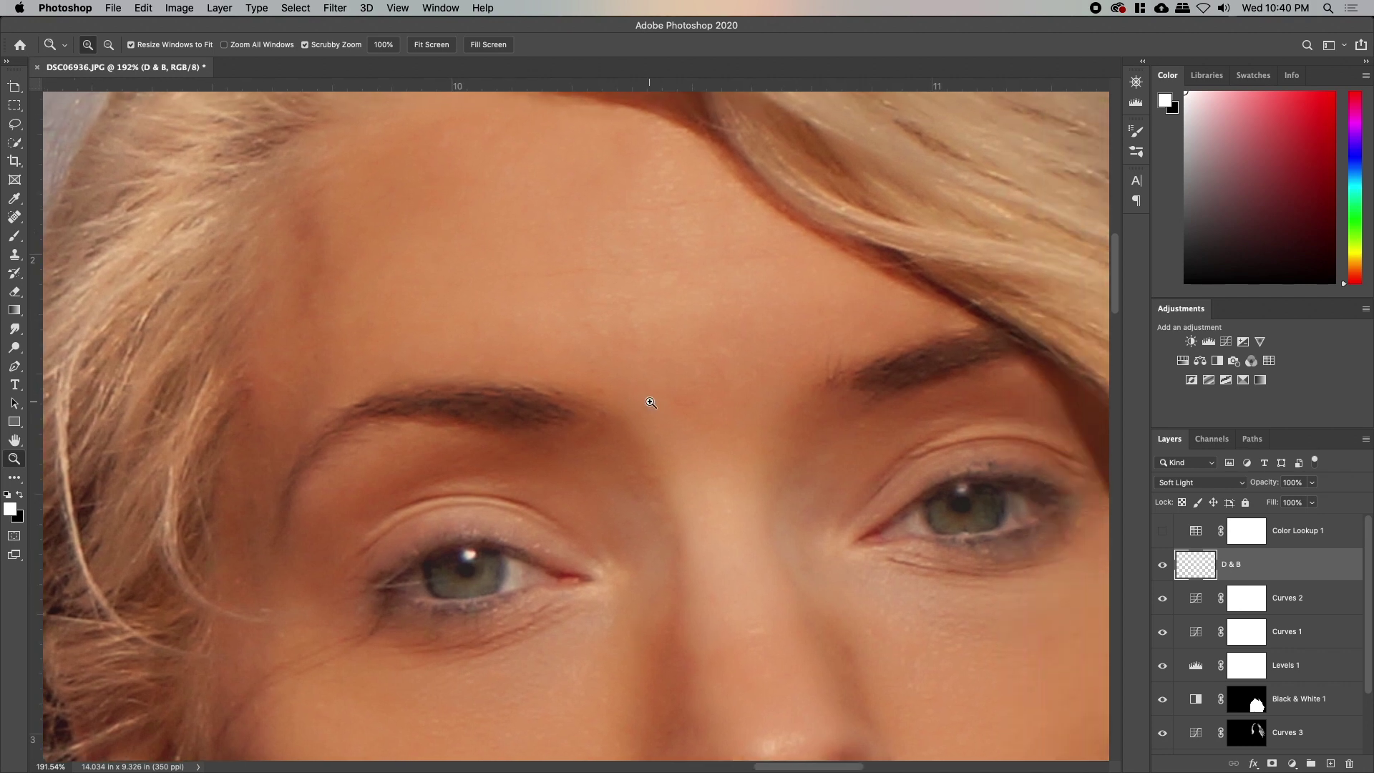
{"action": "key", "text": "x"}
{"action": "key", "text": "b"}
{"action": "mouse_move", "coordinate": [654, 396]}
{"action": "left_mouse_down"}
{"action": "mouse_move", "coordinate": [568, 375]}
{"action": "mouse_move", "coordinate": [842, 346]}
{"action": "mouse_move", "coordinate": [627, 378]}
{"action": "left_mouse_up"}
{"action": "key", "text": "x"}
{"action": "mouse_move", "coordinate": [712, 491]}
{"action": "left_mouse_down"}
{"action": "mouse_move", "coordinate": [745, 542]}
{"action": "mouse_move", "coordinate": [546, 572]}
{"action": "mouse_move", "coordinate": [906, 552]}
{"action": "mouse_move", "coordinate": [603, 573]}
{"action": "mouse_move", "coordinate": [1022, 526]}
{"action": "left_mouse_up"}
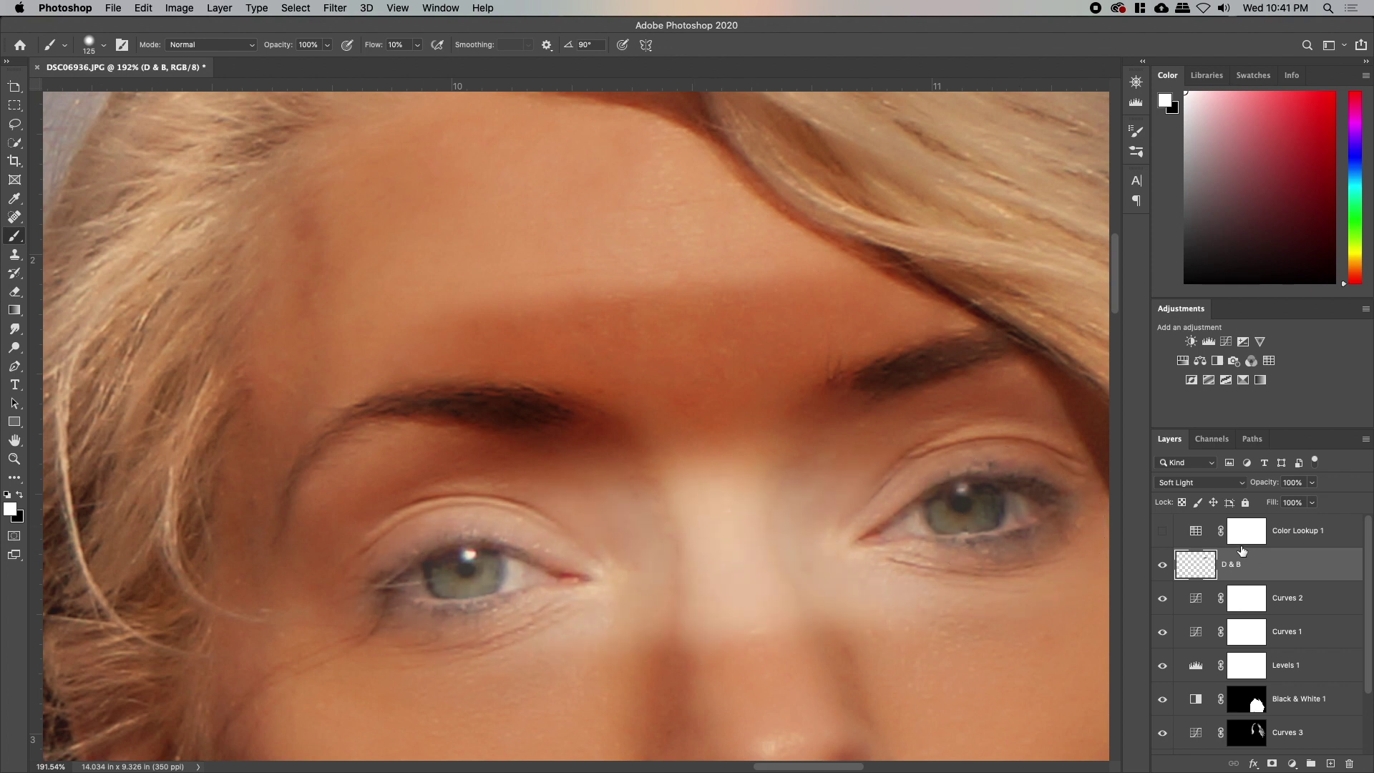
{"action": "key", "text": "super+z"}
{"action": "key", "text": "super+z"}
Step: Set the brush flow to 5% and reduce the brush size for subtle dodging and burning around the eyes
{"action": "key", "text": "z"}
{"action": "left_click_drag", "start_coordinate": [877, 387], "coordinate": [828, 371]}
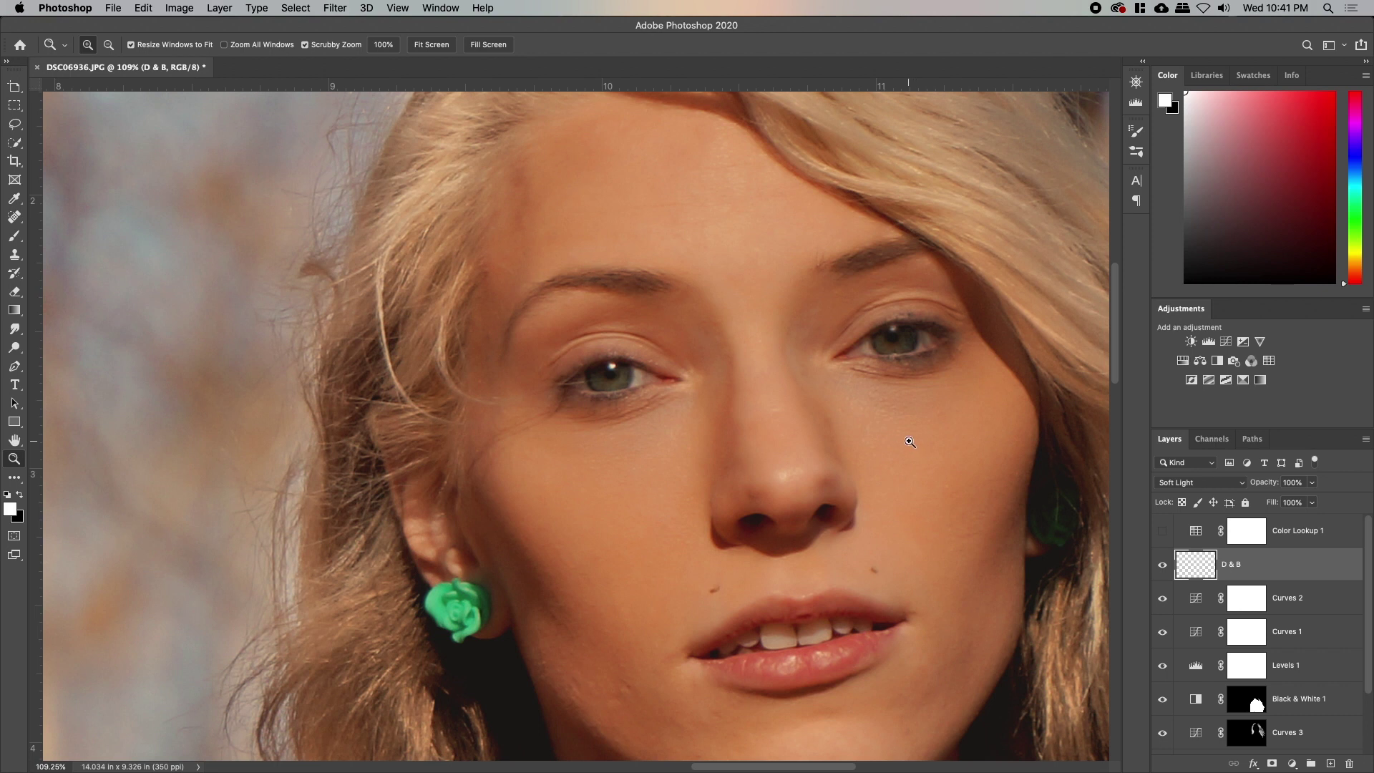
{"action": "key", "text": "b"}
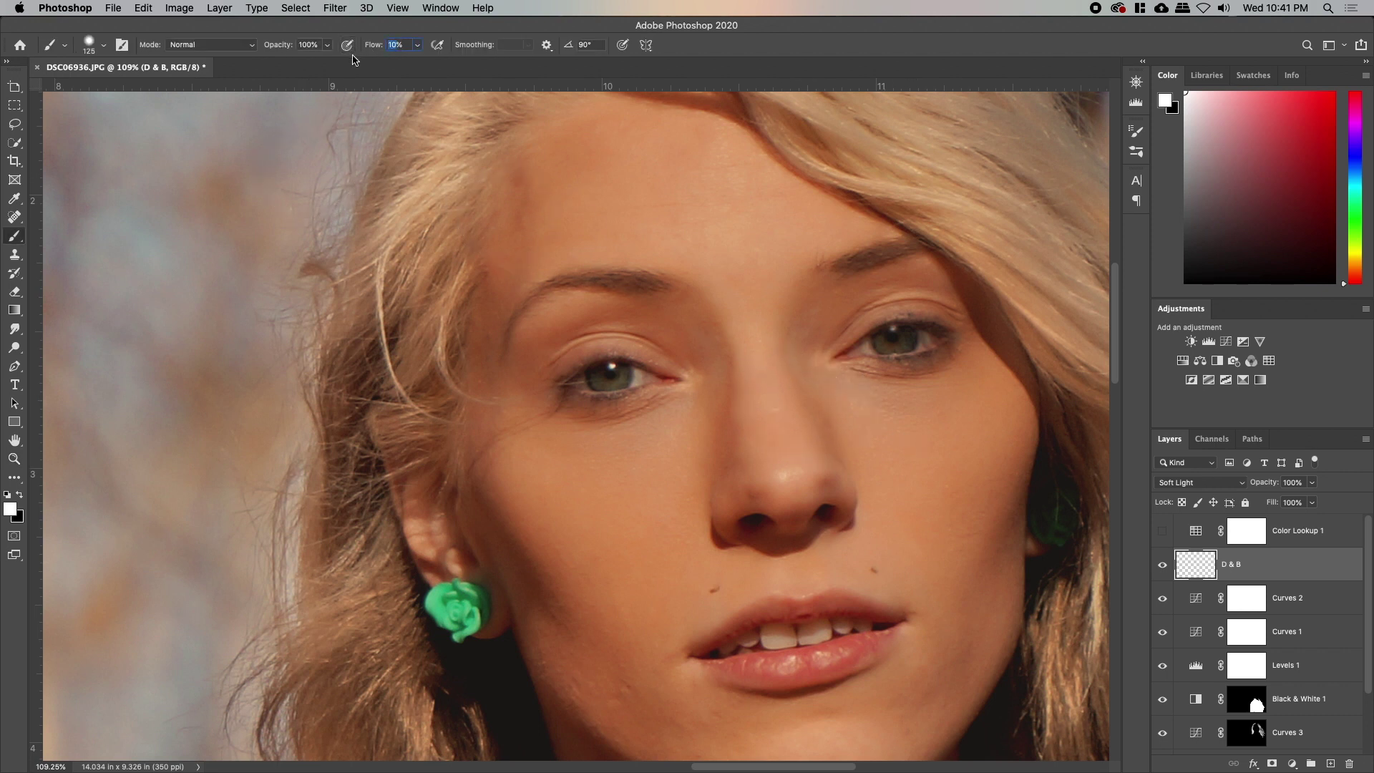
{"action": "key", "text": "Return"}
{"action": "scroll", "coordinate": [695, 390], "scroll_direction": "up", "scroll_amount": 2}
{"action": "scroll", "coordinate": [695, 390], "scroll_direction": "right", "scroll_amount": 2}
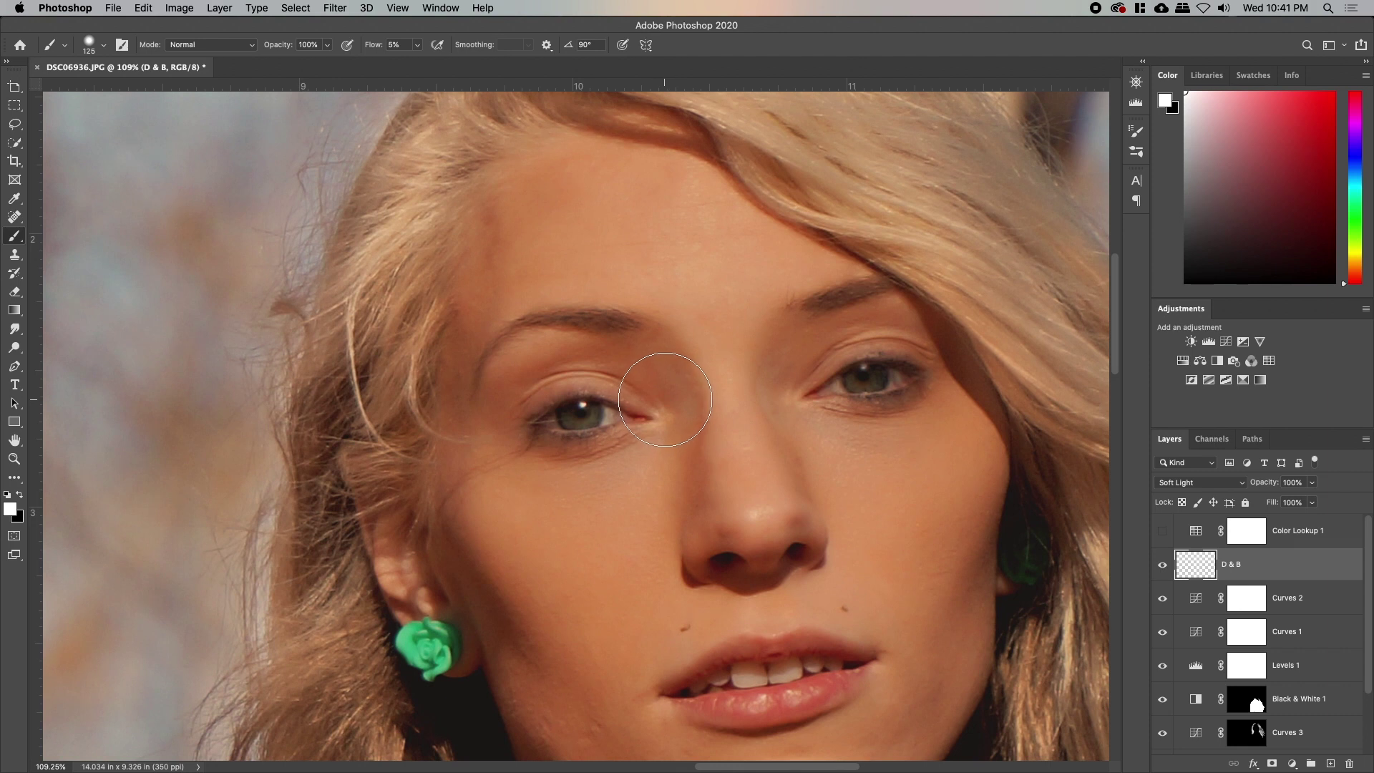
{"action": "key", "text": "["}
{"action": "key", "text": "["}
{"action": "key", "text": "z"}
{"action": "left_click_drag", "start_coordinate": [754, 414], "coordinate": [688, 386]}
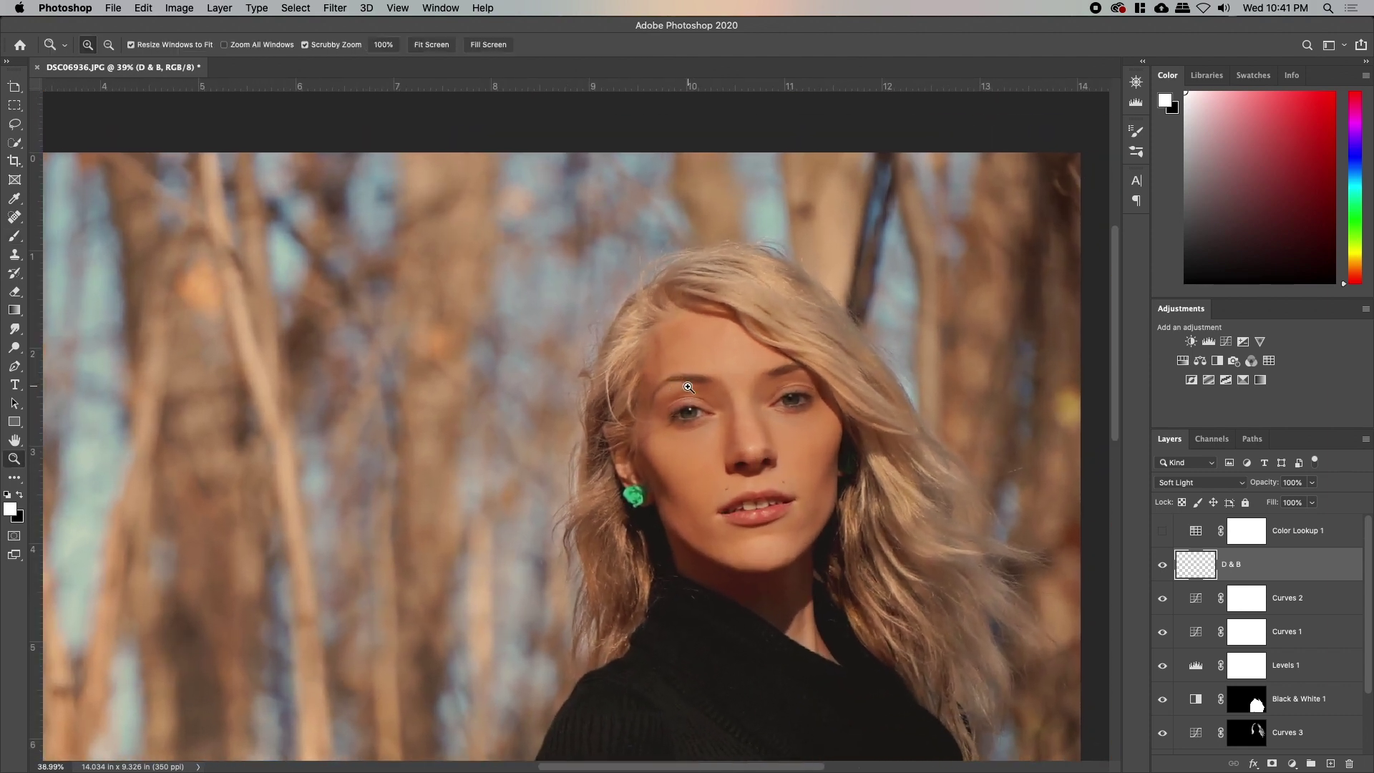
Step: Try a Brightness/Contrast adjustment layer above D & B with Contrast raised to 66, and delete the layer
{"action": "left_click", "coordinate": [1191, 342]}
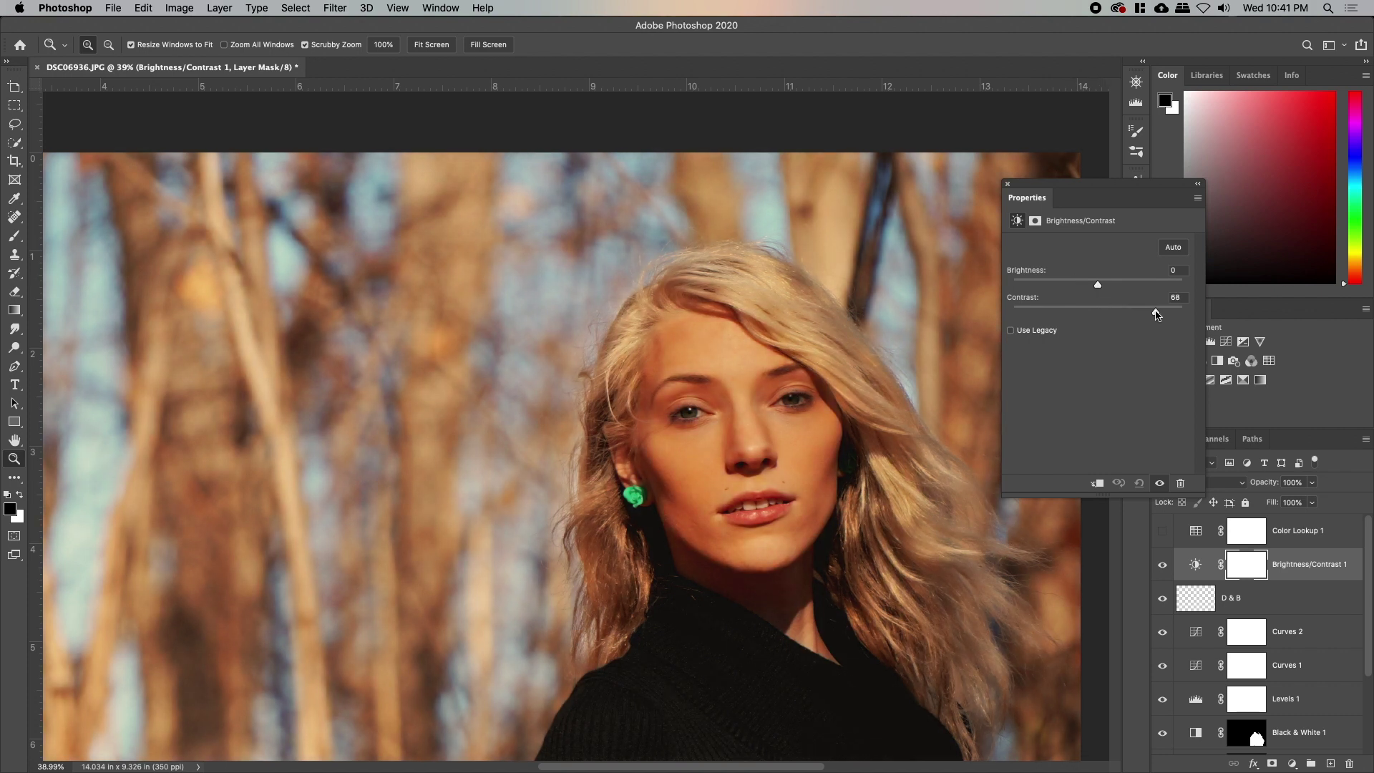
{"action": "left_click_drag", "start_coordinate": [883, 505], "coordinate": [854, 211]}
{"action": "mouse_move", "coordinate": [873, 332]}
{"action": "left_mouse_down"}
{"action": "mouse_move", "coordinate": [836, 330]}
{"action": "mouse_move", "coordinate": [856, 334]}
{"action": "left_mouse_up"}
{"action": "left_click_drag", "start_coordinate": [844, 316], "coordinate": [803, 438]}
{"action": "left_click_drag", "start_coordinate": [787, 285], "coordinate": [798, 371]}
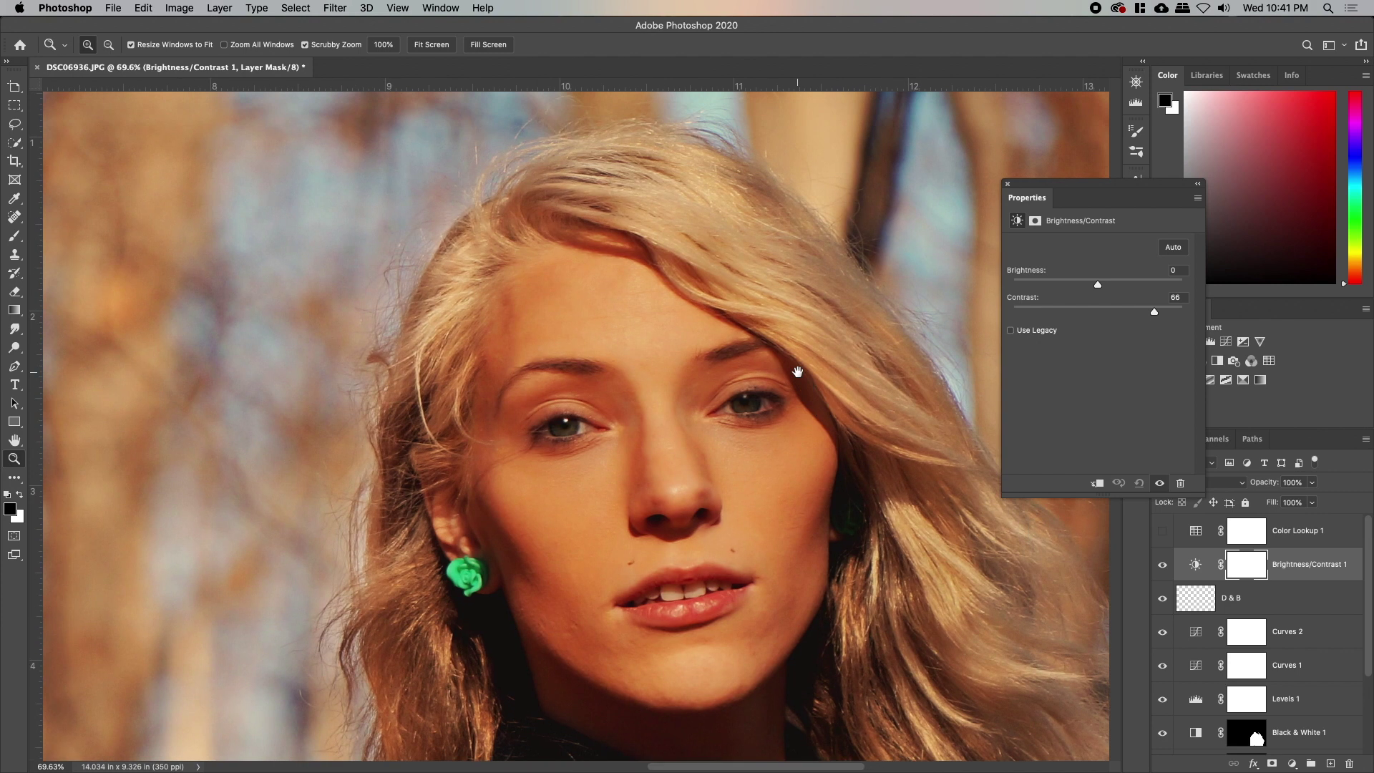
{"action": "mouse_move", "coordinate": [1103, 315]}
{"action": "left_mouse_down"}
{"action": "mouse_move", "coordinate": [1064, 310]}
{"action": "mouse_move", "coordinate": [1174, 313]}
{"action": "mouse_move", "coordinate": [1066, 326]}
{"action": "mouse_move", "coordinate": [1101, 311]}
{"action": "left_mouse_up"}
{"action": "left_click", "coordinate": [1008, 186]}
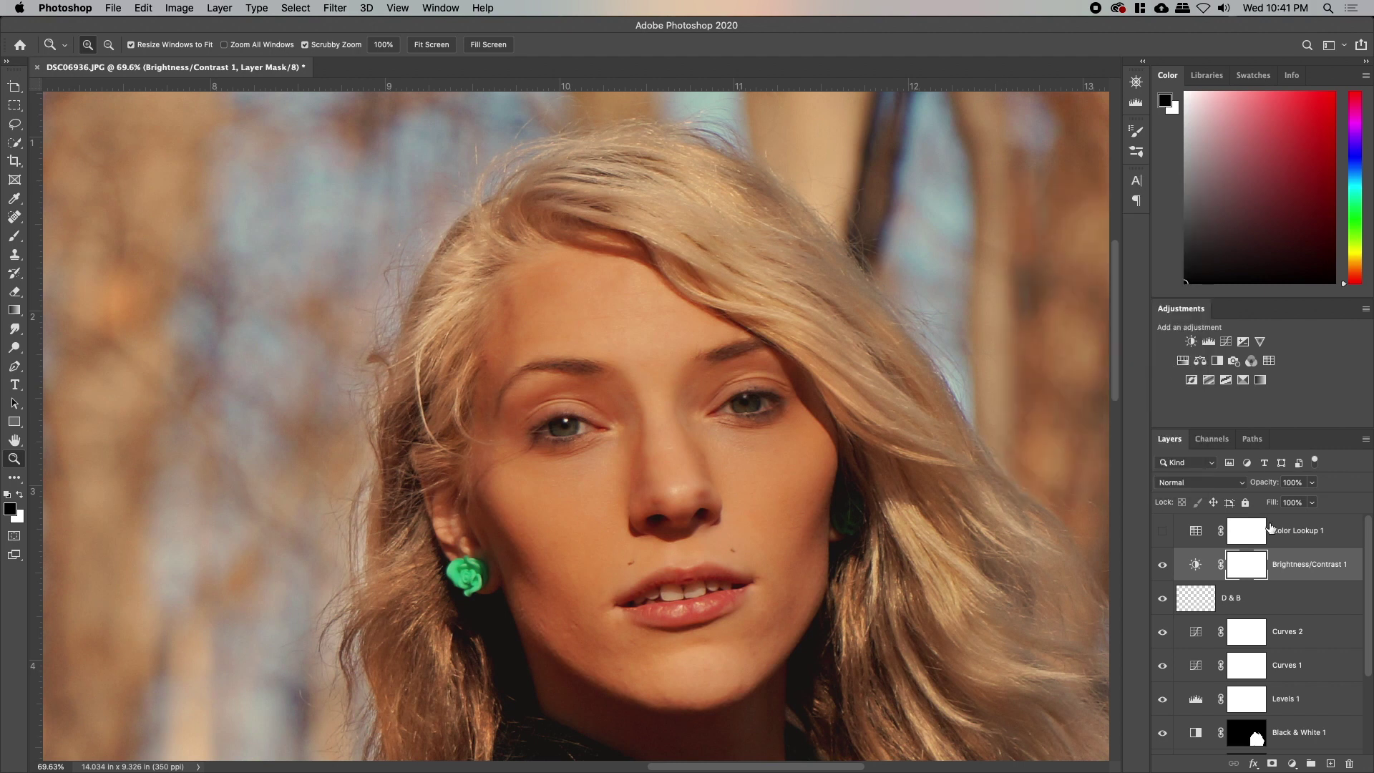
{"action": "key", "text": "Delete"}
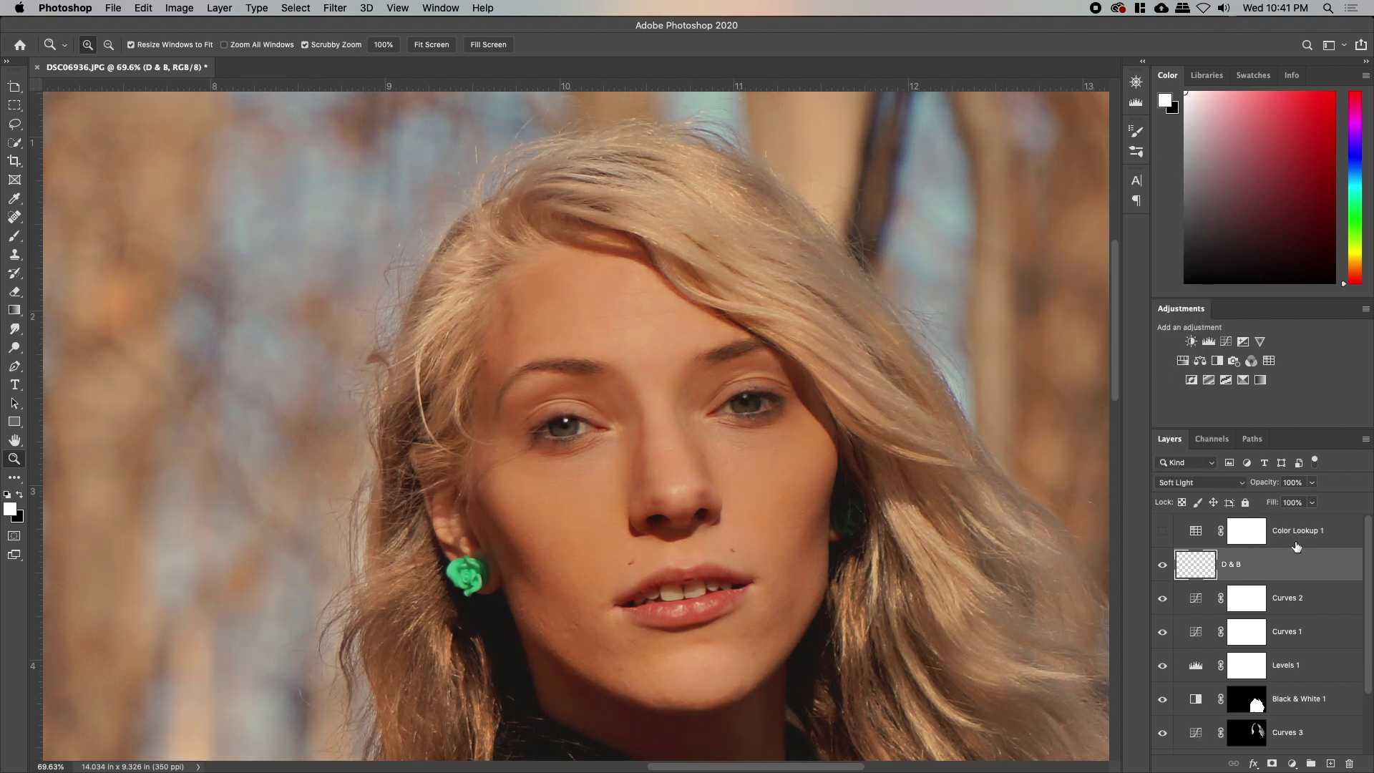
Step: Try an S-shaped Curves adjustment above D & B with raised highlights and a shadow point at input 93, output 80, and delete the layer
{"action": "left_click", "coordinate": [1227, 343]}
{"action": "left_click_drag", "start_coordinate": [1148, 315], "coordinate": [1141, 304]}
{"action": "left_click_drag", "start_coordinate": [1089, 366], "coordinate": [1094, 377]}
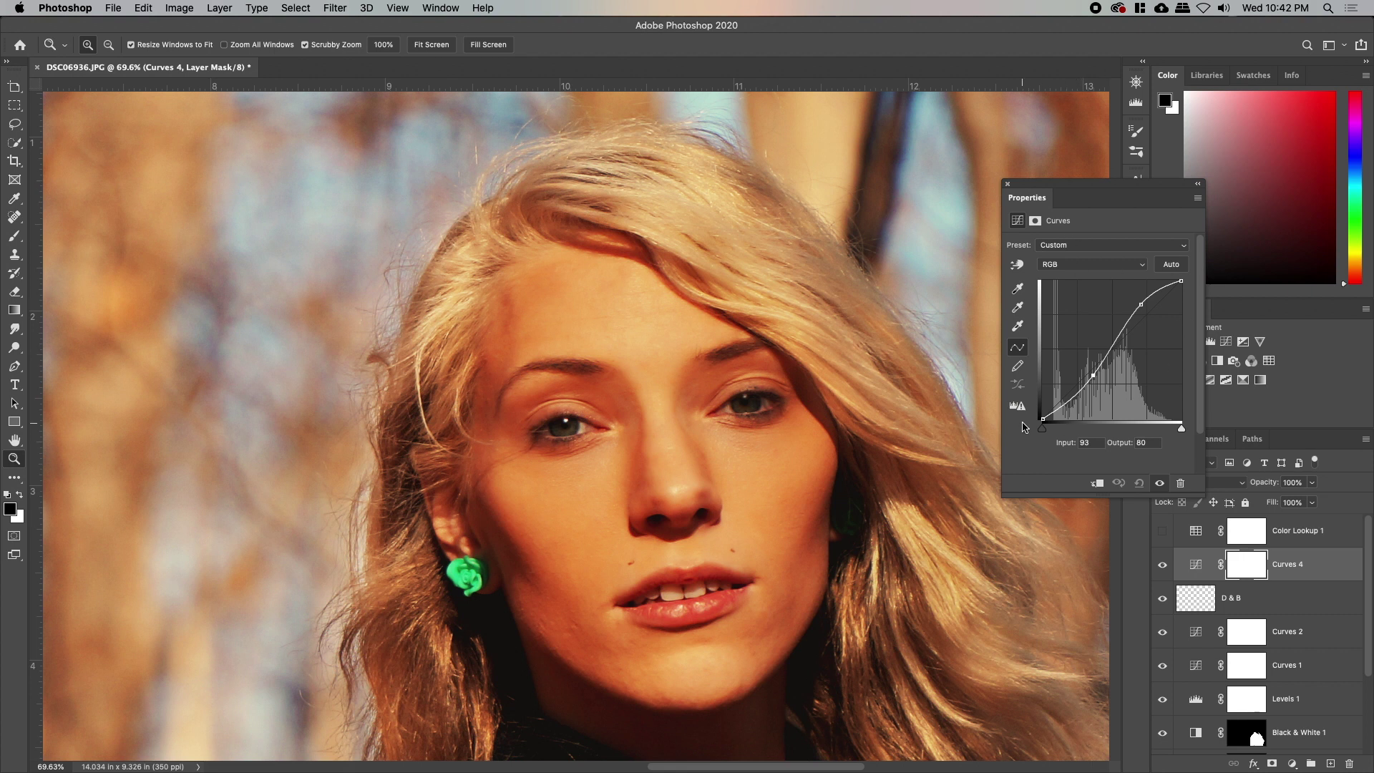
{"action": "left_click", "coordinate": [1008, 185]}
{"action": "key", "text": "Delete"}
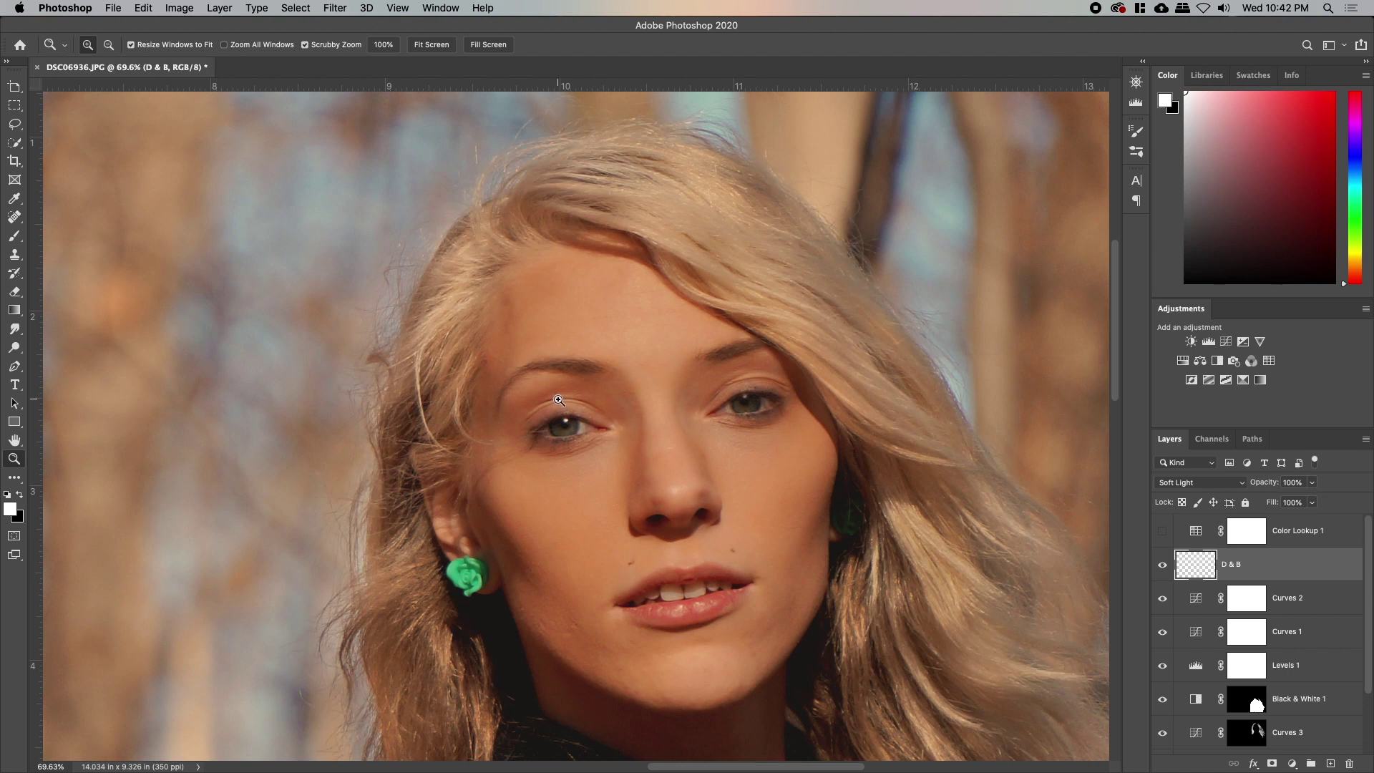
Step: Paint white highlights on D & B along the bridge and tip of the nose and on the hair above the forehead
{"action": "key", "text": "b"}
{"action": "mouse_move", "coordinate": [609, 390]}
{"action": "left_mouse_down"}
{"action": "mouse_move", "coordinate": [642, 406]}
{"action": "mouse_move", "coordinate": [650, 376]}
{"action": "mouse_move", "coordinate": [665, 448]}
{"action": "mouse_move", "coordinate": [651, 355]}
{"action": "mouse_move", "coordinate": [666, 493]}
{"action": "mouse_move", "coordinate": [678, 468]}
{"action": "mouse_move", "coordinate": [651, 408]}
{"action": "left_mouse_up"}
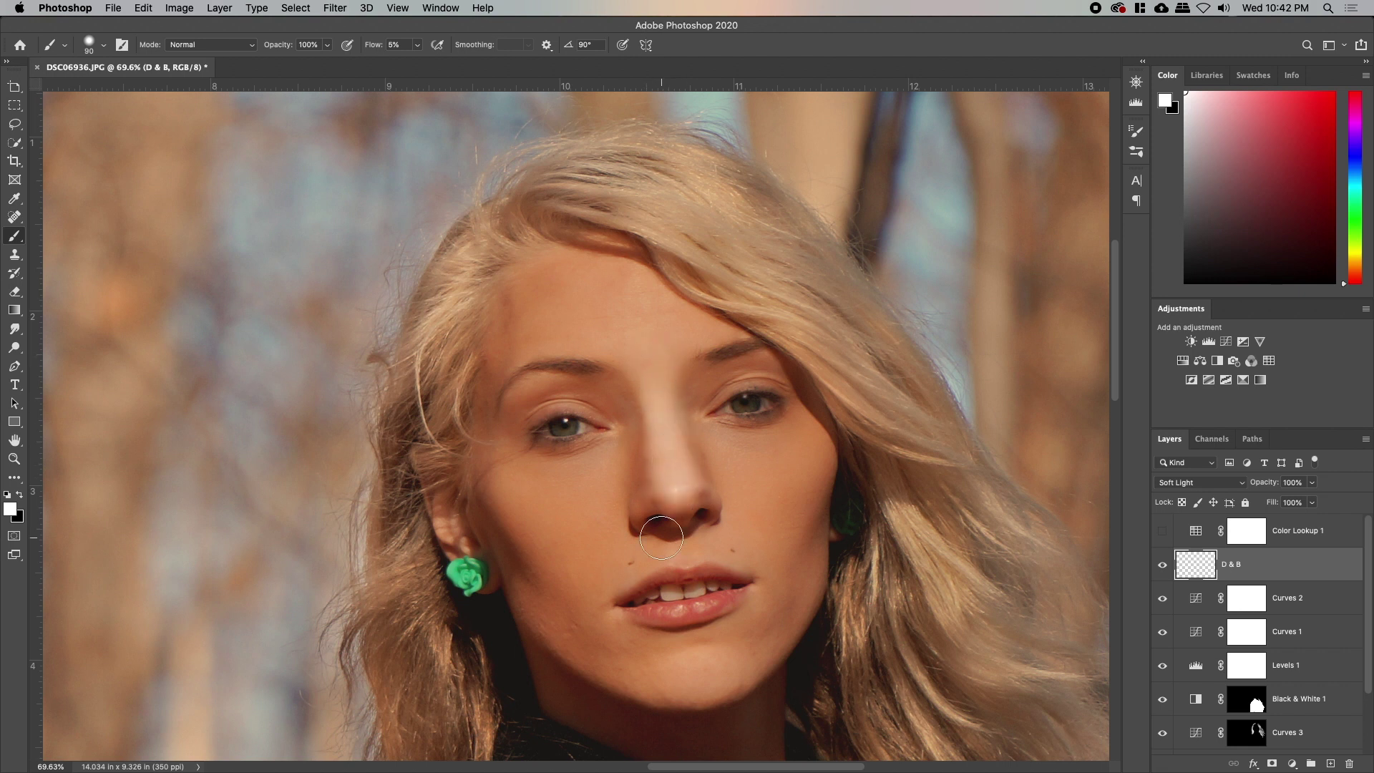
{"action": "left_click_drag", "start_coordinate": [616, 542], "coordinate": [663, 455]}
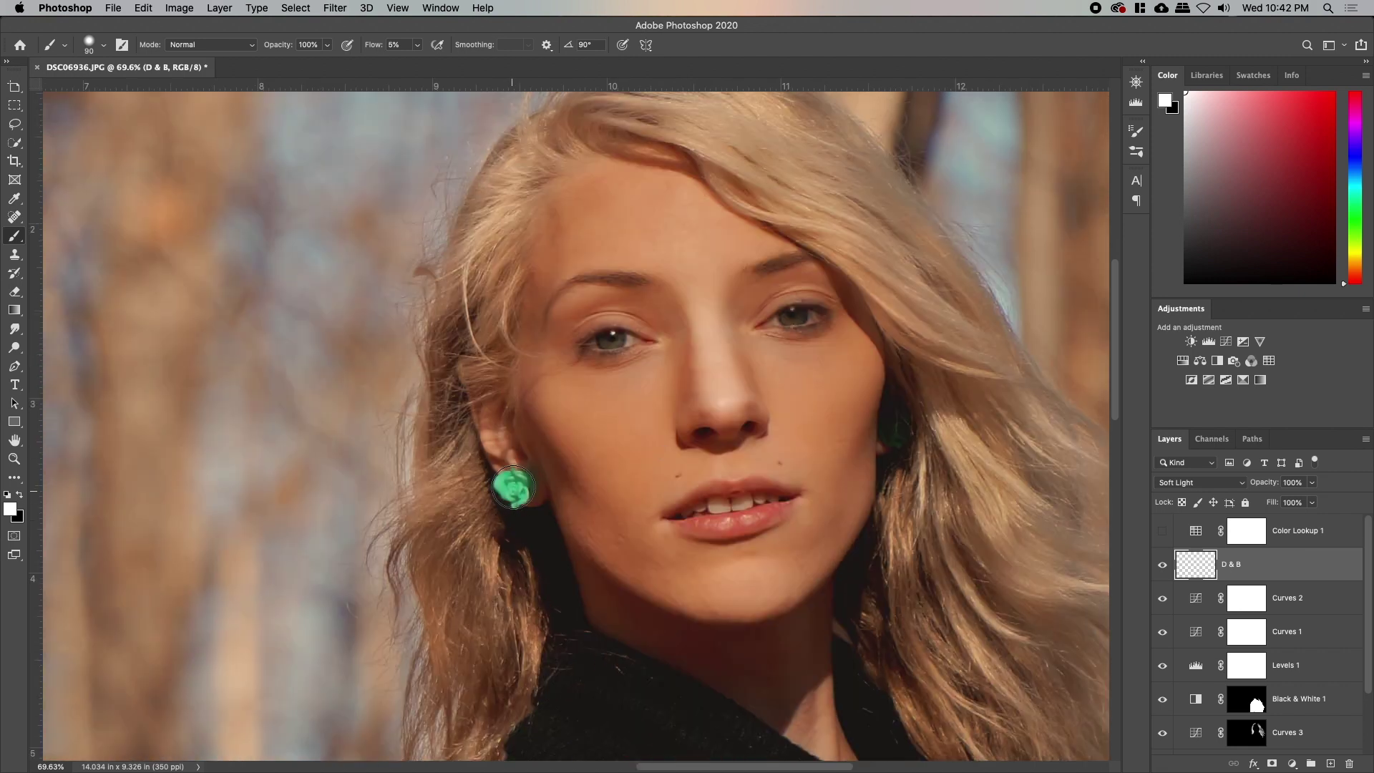
{"action": "left_click_drag", "start_coordinate": [672, 266], "coordinate": [620, 429]}
{"action": "mouse_move", "coordinate": [687, 260]}
{"action": "left_mouse_down"}
{"action": "mouse_move", "coordinate": [707, 228]}
{"action": "mouse_move", "coordinate": [733, 278]}
{"action": "mouse_move", "coordinate": [703, 292]}
{"action": "mouse_move", "coordinate": [689, 359]}
{"action": "mouse_move", "coordinate": [756, 272]}
{"action": "mouse_move", "coordinate": [690, 268]}
{"action": "mouse_move", "coordinate": [656, 244]}
{"action": "mouse_move", "coordinate": [642, 304]}
{"action": "left_mouse_up"}
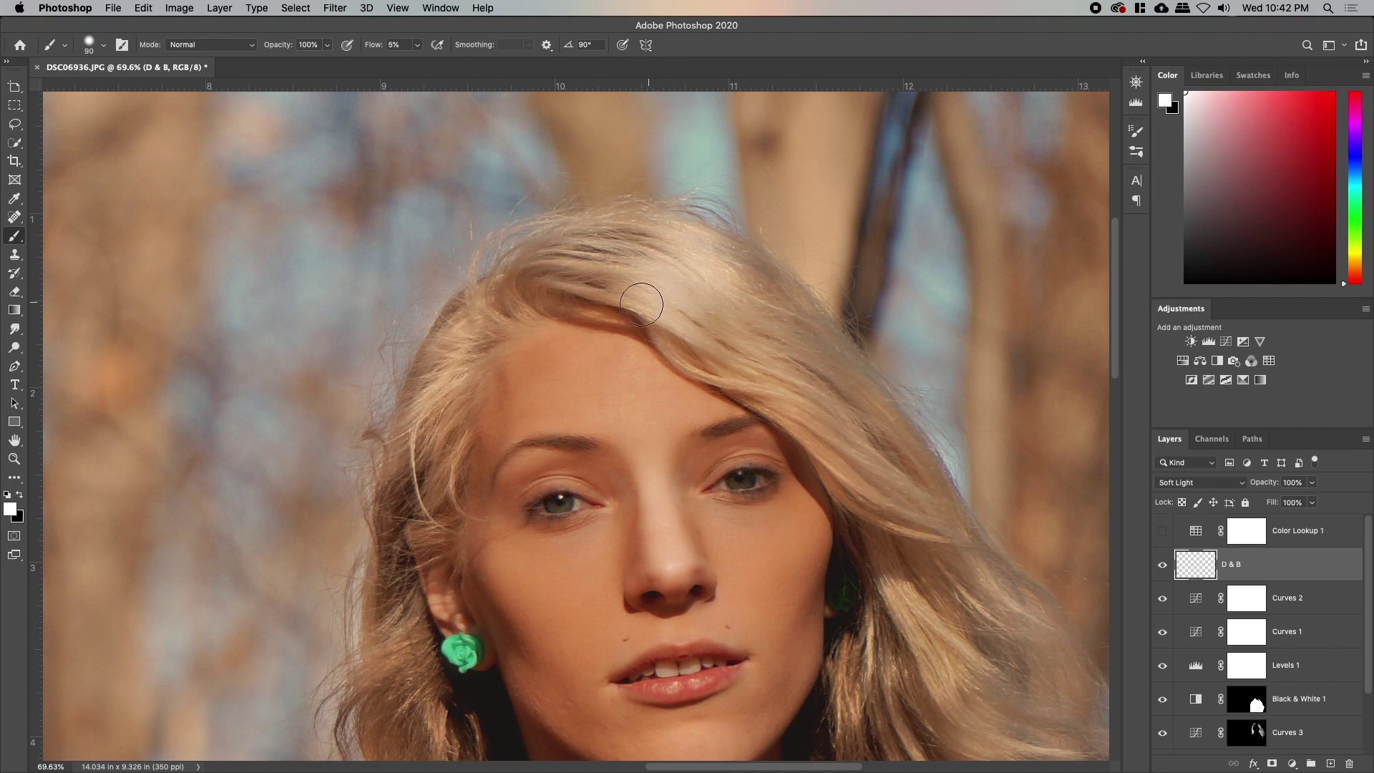
Step: Darken the eyebrows and eye contours with a small black brush on D & B
{"action": "key", "text": "x"}
{"action": "scroll", "coordinate": [584, 505], "scroll_direction": "down", "scroll_amount": 1}
{"action": "scroll", "coordinate": [585, 505], "scroll_direction": "right", "scroll_amount": 1}
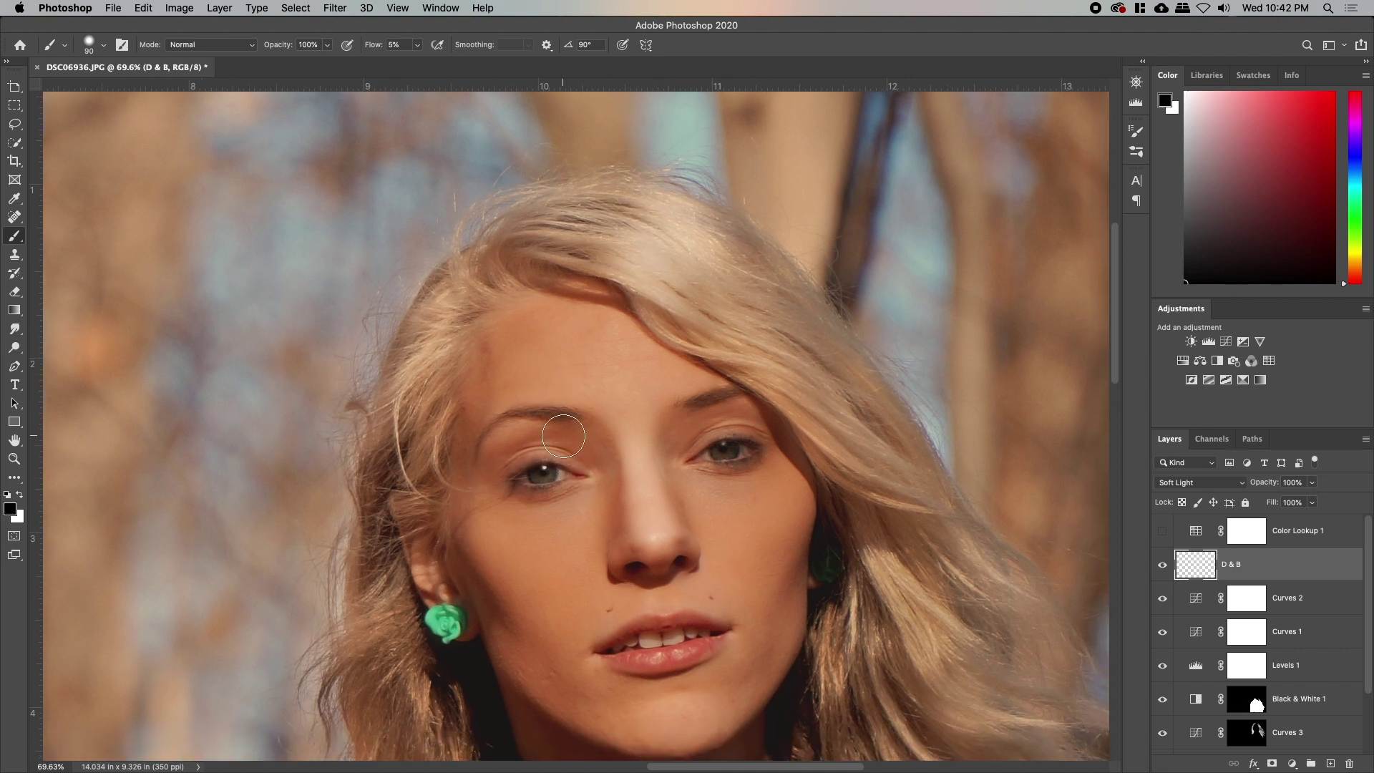
{"action": "key", "text": "z"}
{"action": "left_click_drag", "start_coordinate": [541, 420], "coordinate": [573, 420]}
{"action": "key", "text": "b"}
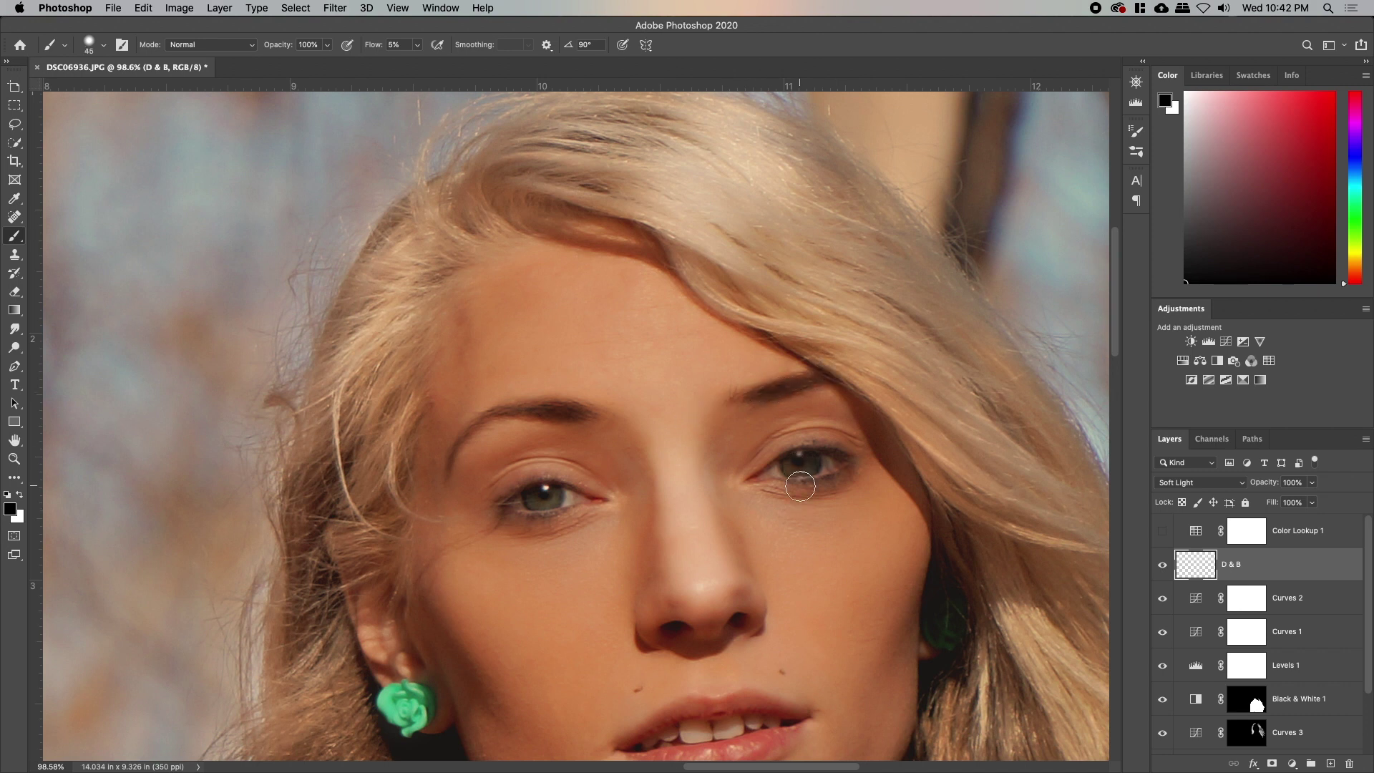
Step: Try darkening around the eyes with a size 60 black brush, and undo the last brush strokes
{"action": "key", "text": "bracketright"}
{"action": "key", "text": "super+z"}
{"action": "key", "text": "super+z"}
{"action": "key", "text": "super+z"}
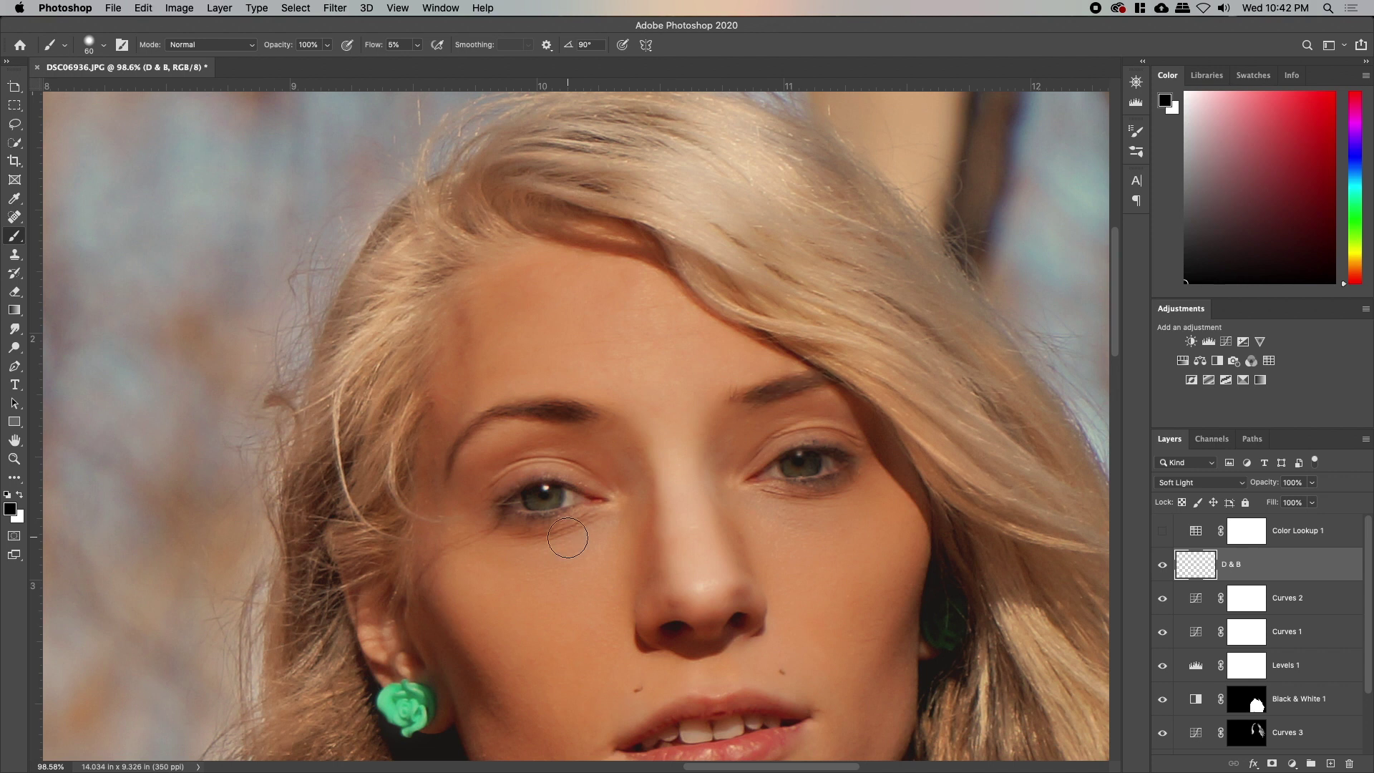
{"action": "left_click", "coordinate": [144, 8]}
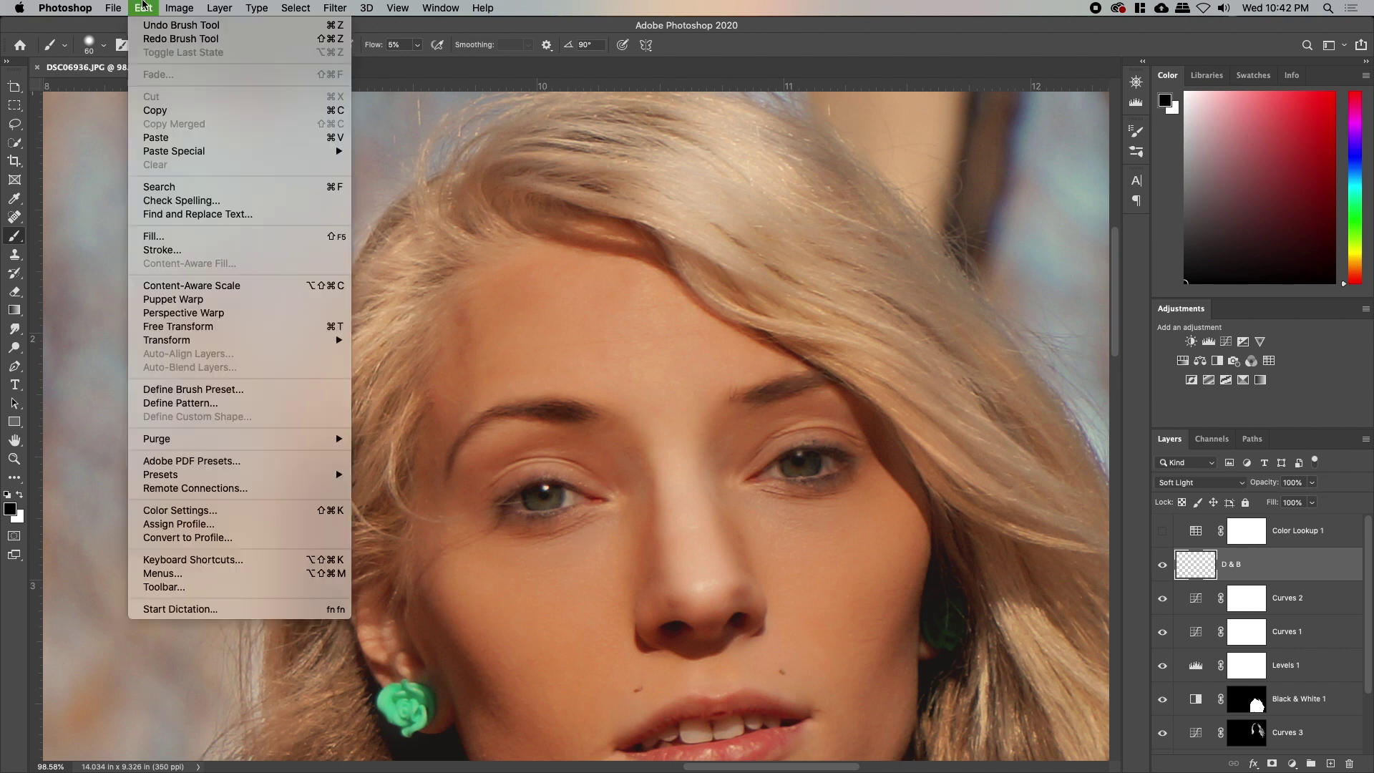
{"action": "left_click", "coordinate": [150, 27]}
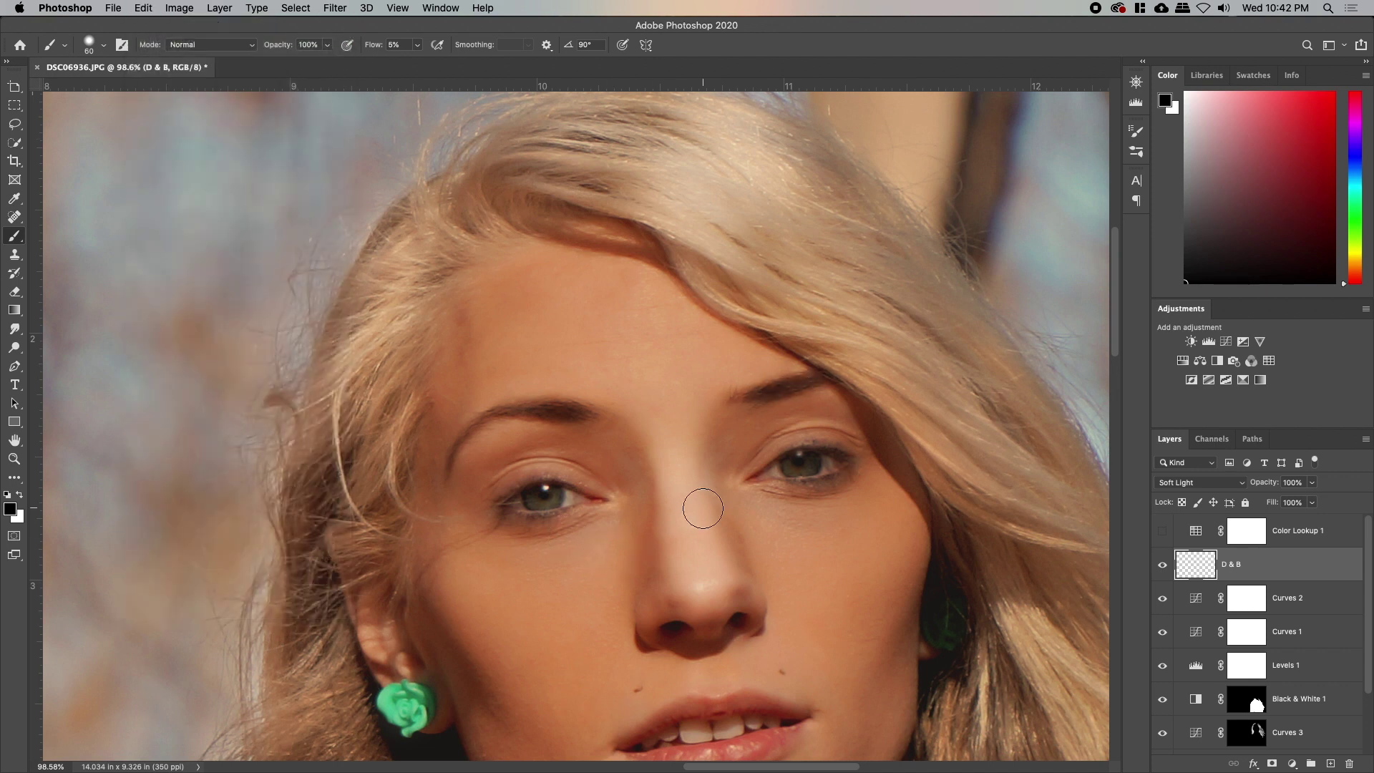
Step: Lighten the irises of both eyes with white on D & B using brush size 70
{"action": "key", "text": "x"}
{"action": "key", "text": "bracketright"}
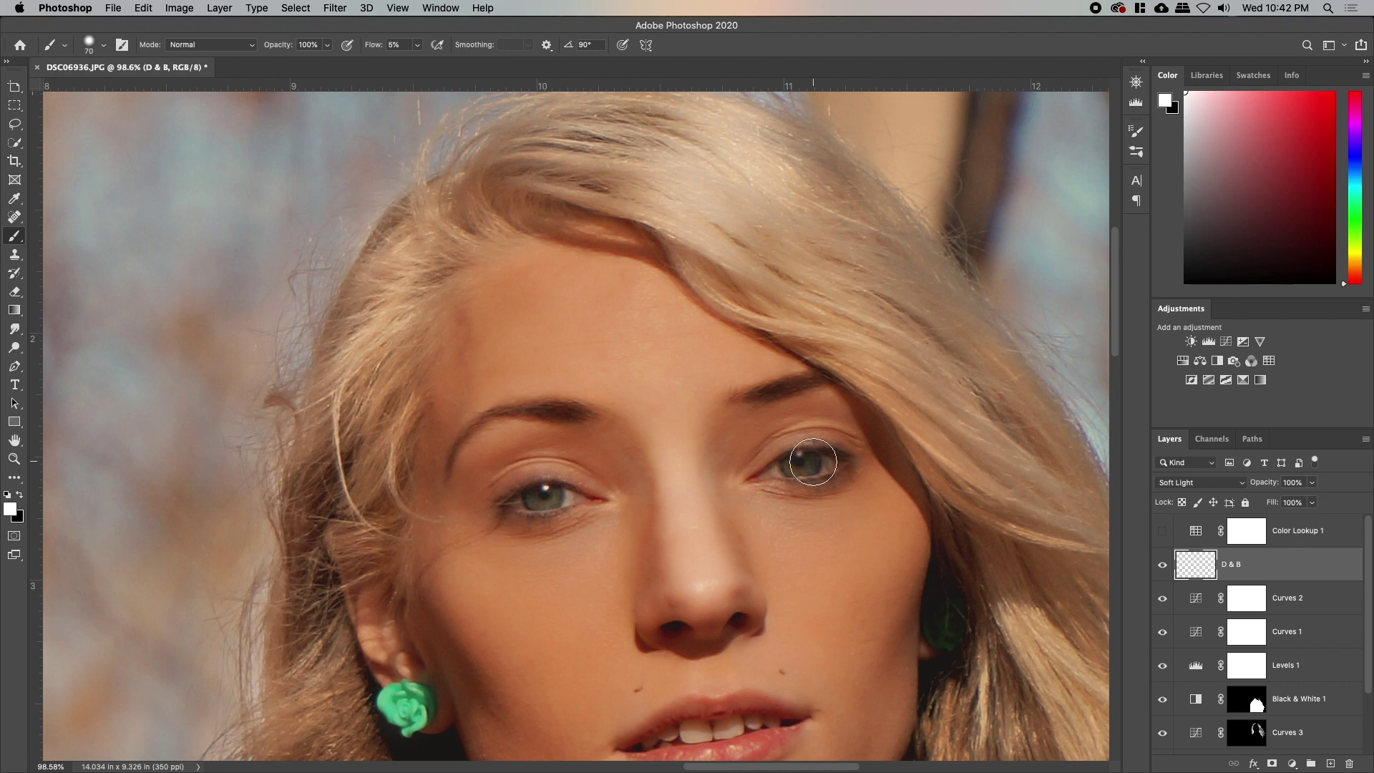
{"action": "left_click_drag", "start_coordinate": [788, 567], "coordinate": [753, 438]}
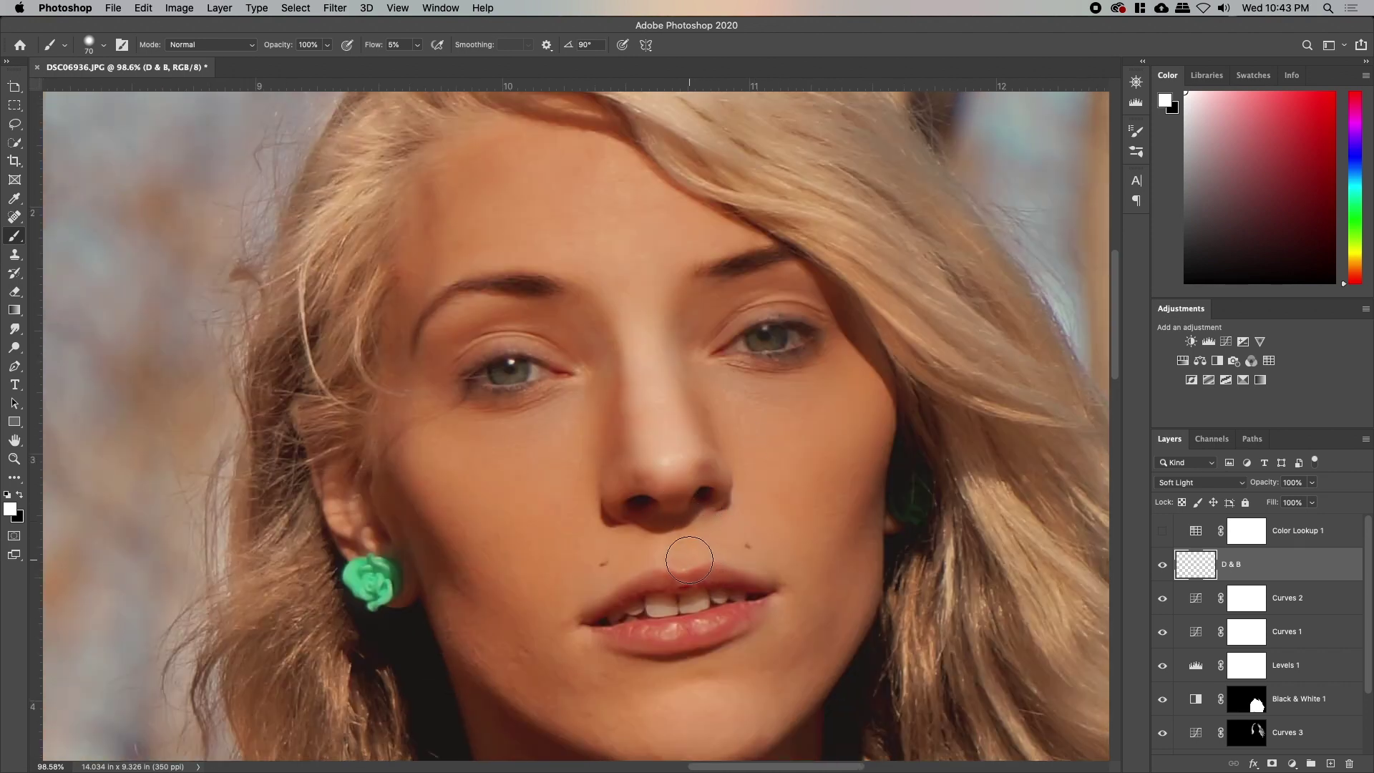
{"action": "left_click_drag", "start_coordinate": [760, 546], "coordinate": [811, 453]}
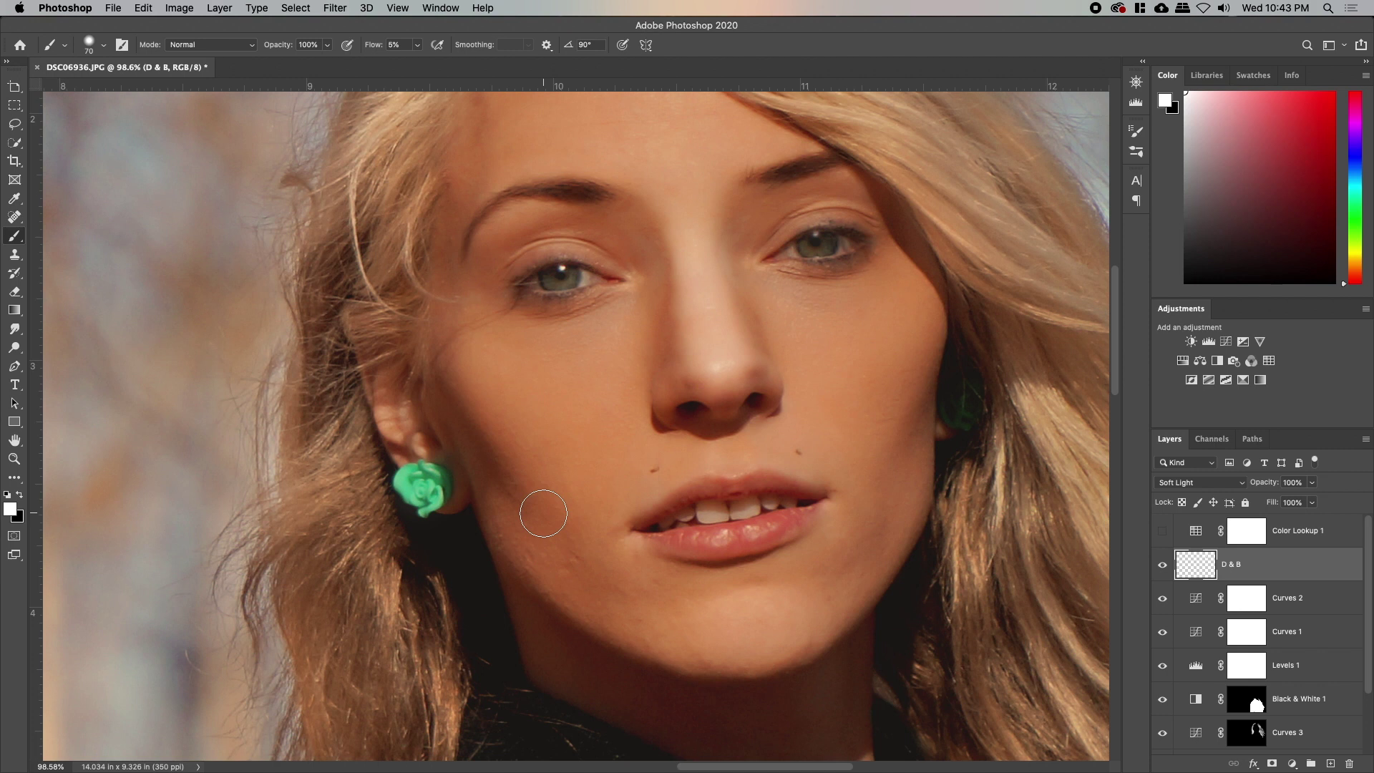
Step: Darken the jawline on both sides of the face with black on D & B using brush size 90
{"action": "key", "text": "x"}
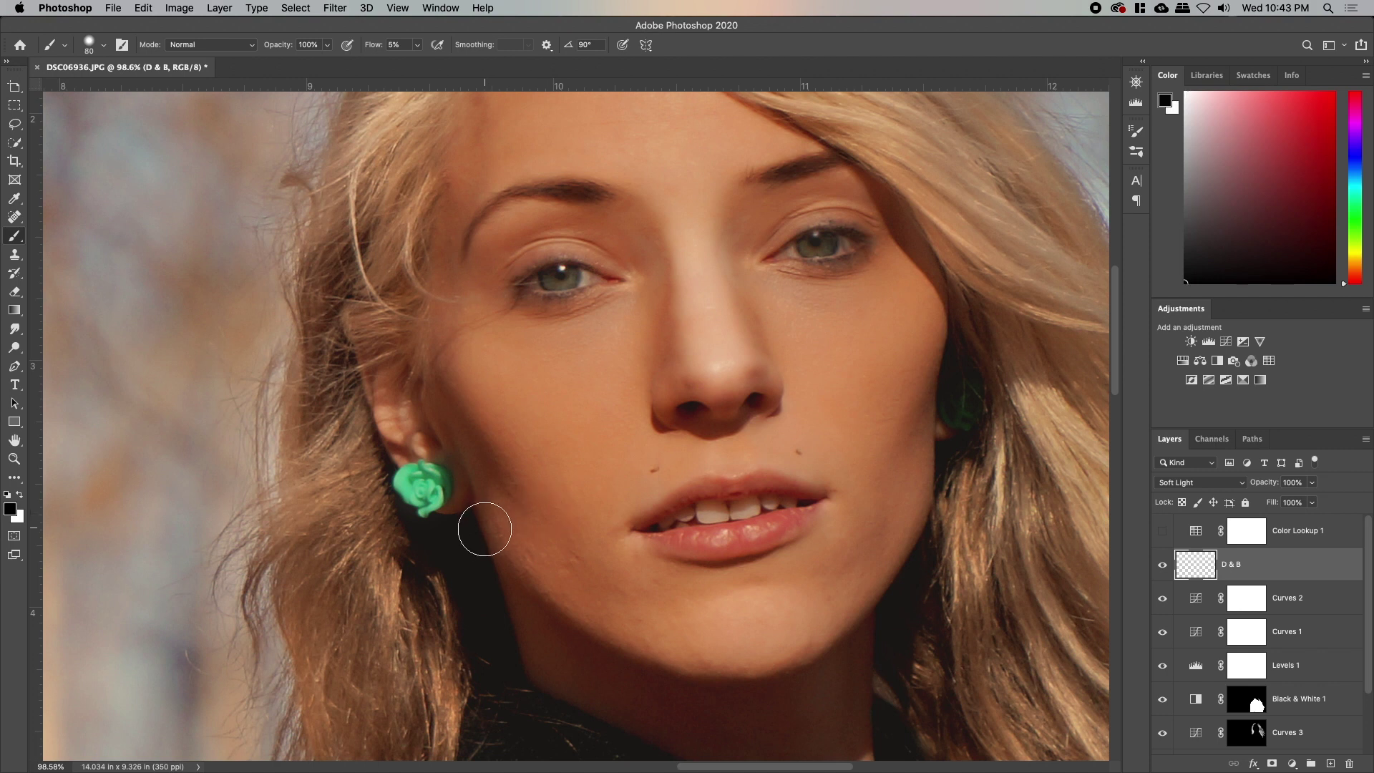
{"action": "key", "text": "bracketright"}
{"action": "key", "text": "bracketright"}
{"action": "left_click_drag", "start_coordinate": [532, 577], "coordinate": [574, 608]}
{"action": "left_click_drag", "start_coordinate": [446, 514], "coordinate": [586, 648]}
{"action": "left_click_drag", "start_coordinate": [514, 538], "coordinate": [586, 615]}
{"action": "mouse_move", "coordinate": [946, 517]}
{"action": "left_mouse_down"}
{"action": "mouse_move", "coordinate": [886, 614]}
{"action": "mouse_move", "coordinate": [958, 467]}
{"action": "mouse_move", "coordinate": [891, 618]}
{"action": "mouse_move", "coordinate": [947, 448]}
{"action": "mouse_move", "coordinate": [889, 604]}
{"action": "mouse_move", "coordinate": [906, 682]}
{"action": "mouse_move", "coordinate": [869, 630]}
{"action": "mouse_move", "coordinate": [853, 645]}
{"action": "mouse_move", "coordinate": [885, 600]}
{"action": "mouse_move", "coordinate": [799, 653]}
{"action": "left_mouse_up"}
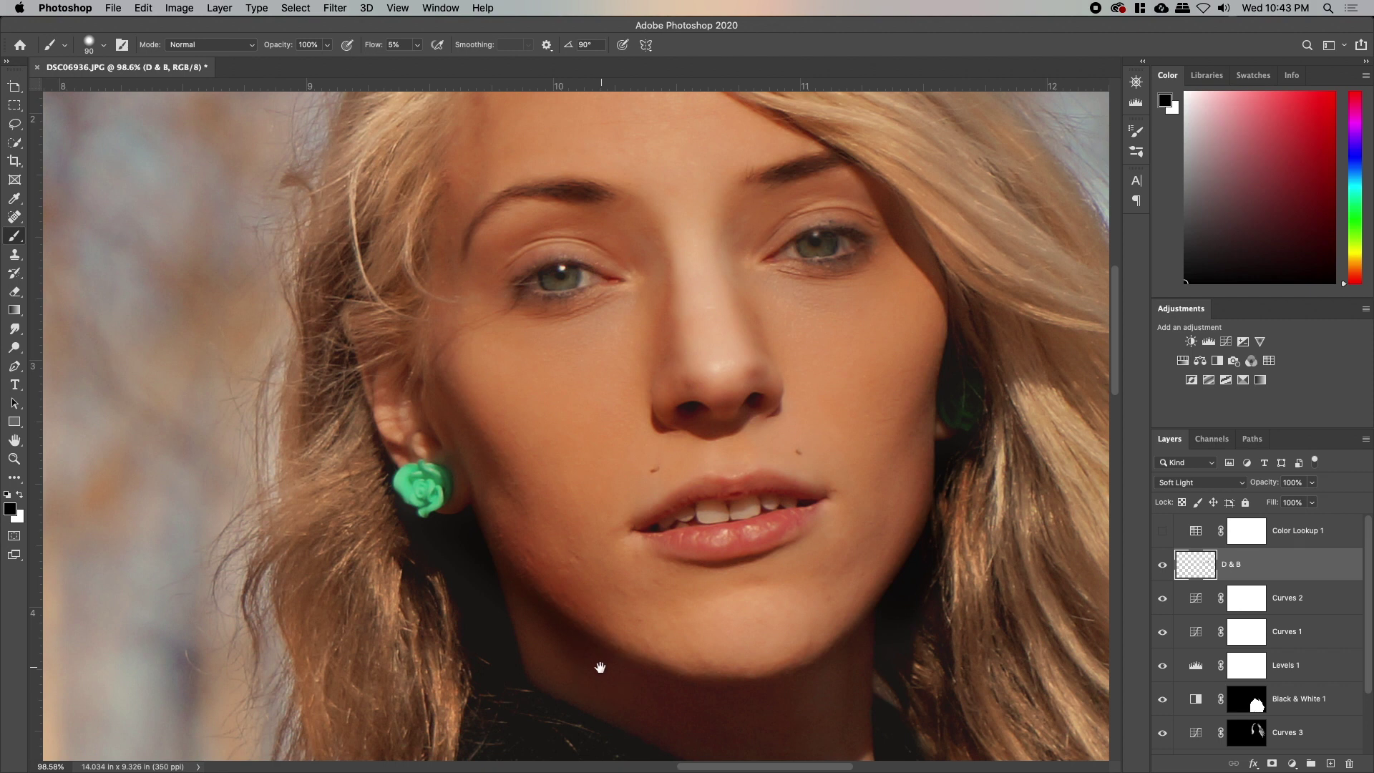
Step: Lighten the chin with broad white strokes on D & B using a larger brush
{"action": "left_click_drag", "start_coordinate": [599, 666], "coordinate": [583, 491]}
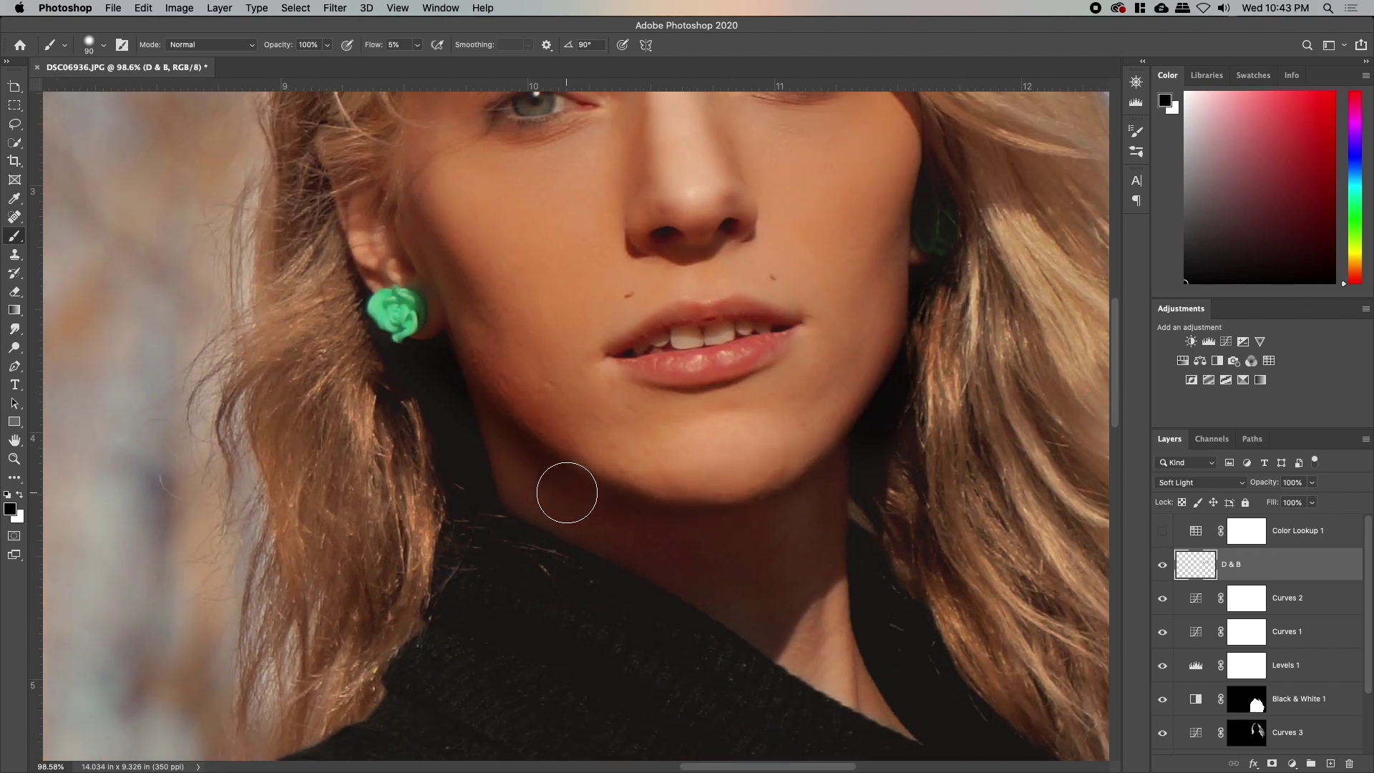
{"action": "key", "text": "x"}
{"action": "key", "text": "bracketright"}
{"action": "key", "text": "bracketright"}
{"action": "key", "text": "bracketright"}
{"action": "left_click_drag", "start_coordinate": [729, 450], "coordinate": [665, 451]}
{"action": "mouse_move", "coordinate": [825, 448]}
{"action": "left_mouse_down"}
{"action": "mouse_move", "coordinate": [715, 589]}
{"action": "mouse_move", "coordinate": [751, 570]}
{"action": "mouse_move", "coordinate": [615, 597]}
{"action": "left_mouse_up"}
Step: Darken the neck below the chin and the shadowed hair beside it with black on D & B
{"action": "key", "text": "bracketleft"}
{"action": "key", "text": "bracketleft"}
{"action": "key", "text": "bracketleft"}
{"action": "key", "text": "bracketleft"}
{"action": "key", "text": "bracketleft"}
{"action": "left_click_drag", "start_coordinate": [777, 446], "coordinate": [839, 497]}
{"action": "left_click_drag", "start_coordinate": [755, 419], "coordinate": [875, 598]}
{"action": "left_click_drag", "start_coordinate": [817, 548], "coordinate": [899, 593]}
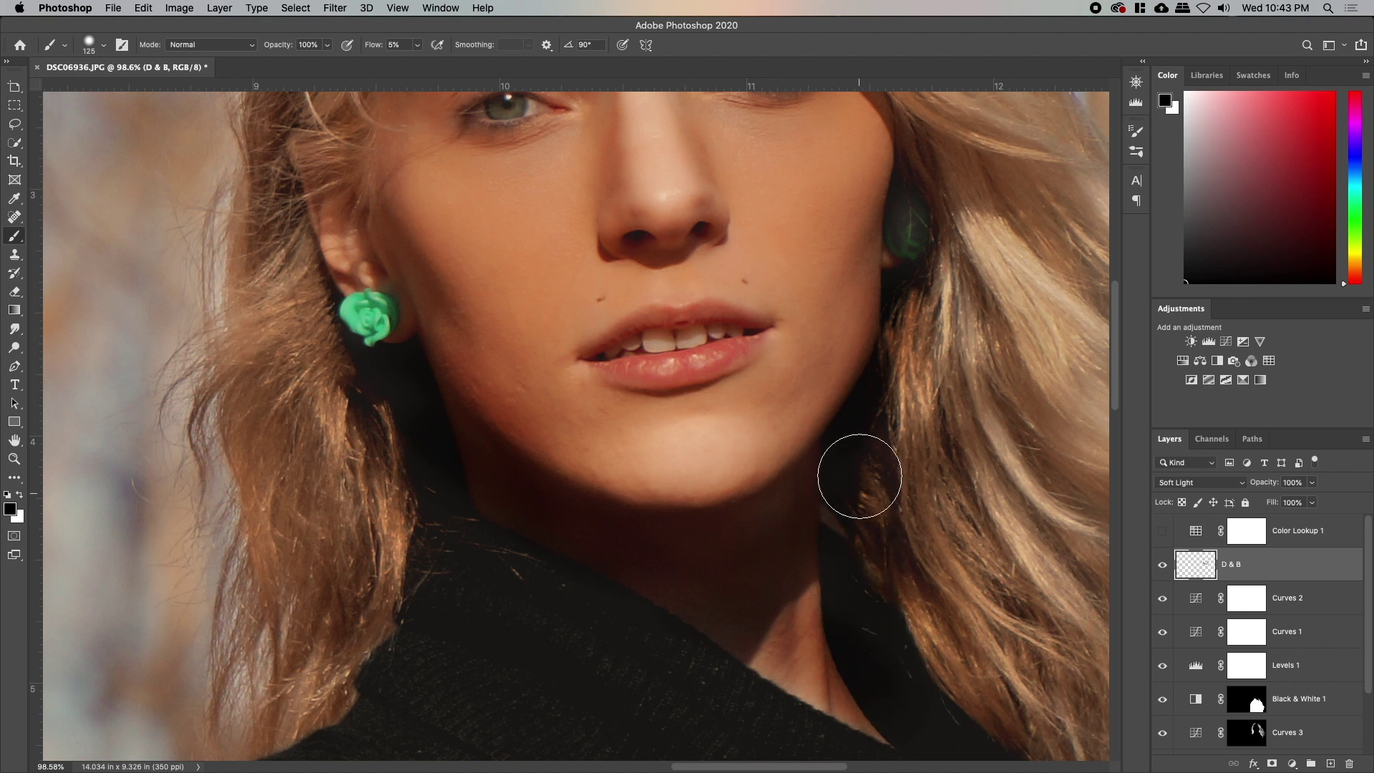
{"action": "mouse_move", "coordinate": [884, 460]}
{"action": "left_mouse_down"}
{"action": "mouse_move", "coordinate": [918, 362]}
{"action": "mouse_move", "coordinate": [913, 379]}
{"action": "left_mouse_up"}
{"action": "mouse_move", "coordinate": [651, 547]}
{"action": "left_mouse_down"}
{"action": "mouse_move", "coordinate": [747, 616]}
{"action": "mouse_move", "coordinate": [589, 543]}
{"action": "mouse_move", "coordinate": [618, 533]}
{"action": "mouse_move", "coordinate": [839, 617]}
{"action": "left_mouse_up"}
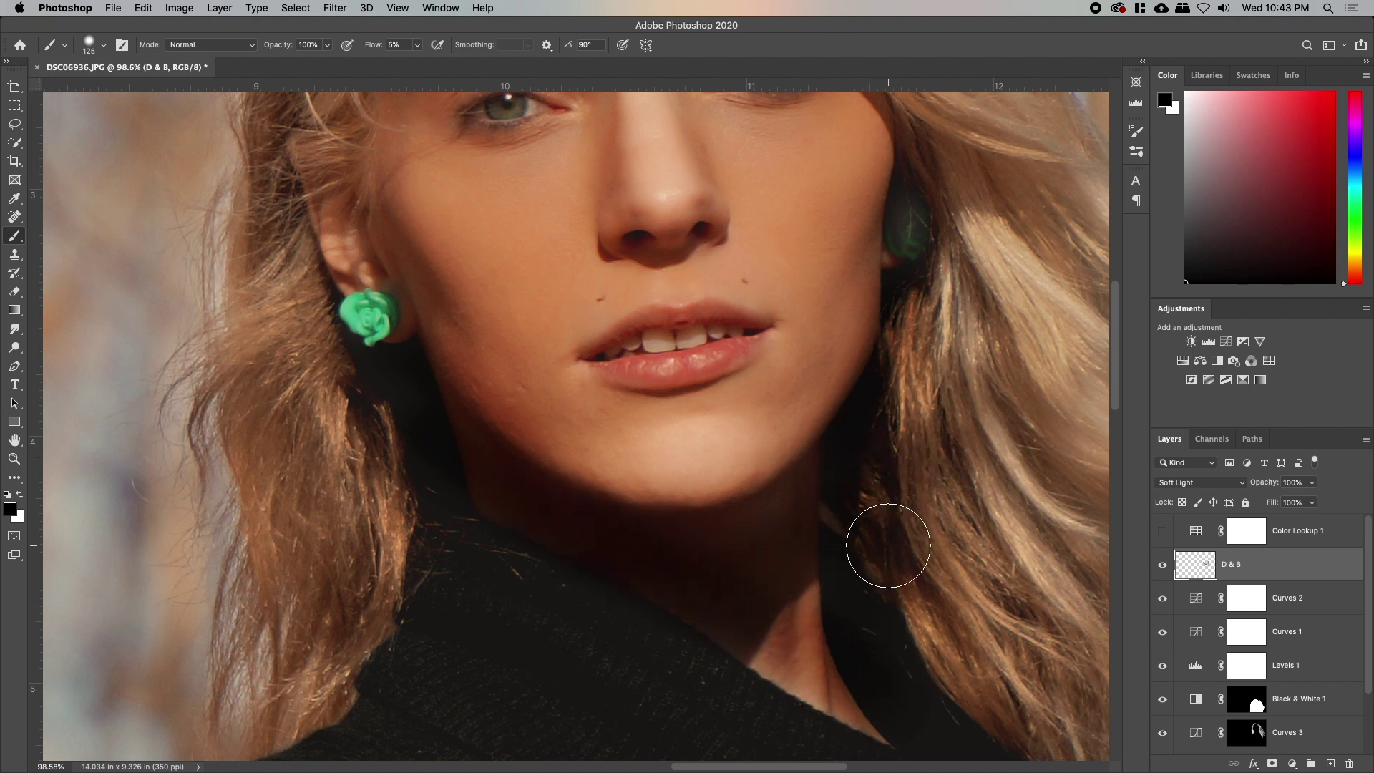
Step: Darken the outer edge of the forehead along the hairline with black using brush size 90
{"action": "key", "text": "z"}
{"action": "left_click_drag", "start_coordinate": [881, 539], "coordinate": [828, 537]}
{"action": "left_click_drag", "start_coordinate": [929, 528], "coordinate": [706, 554]}
{"action": "left_click_drag", "start_coordinate": [651, 510], "coordinate": [682, 521]}
{"action": "key", "text": "b"}
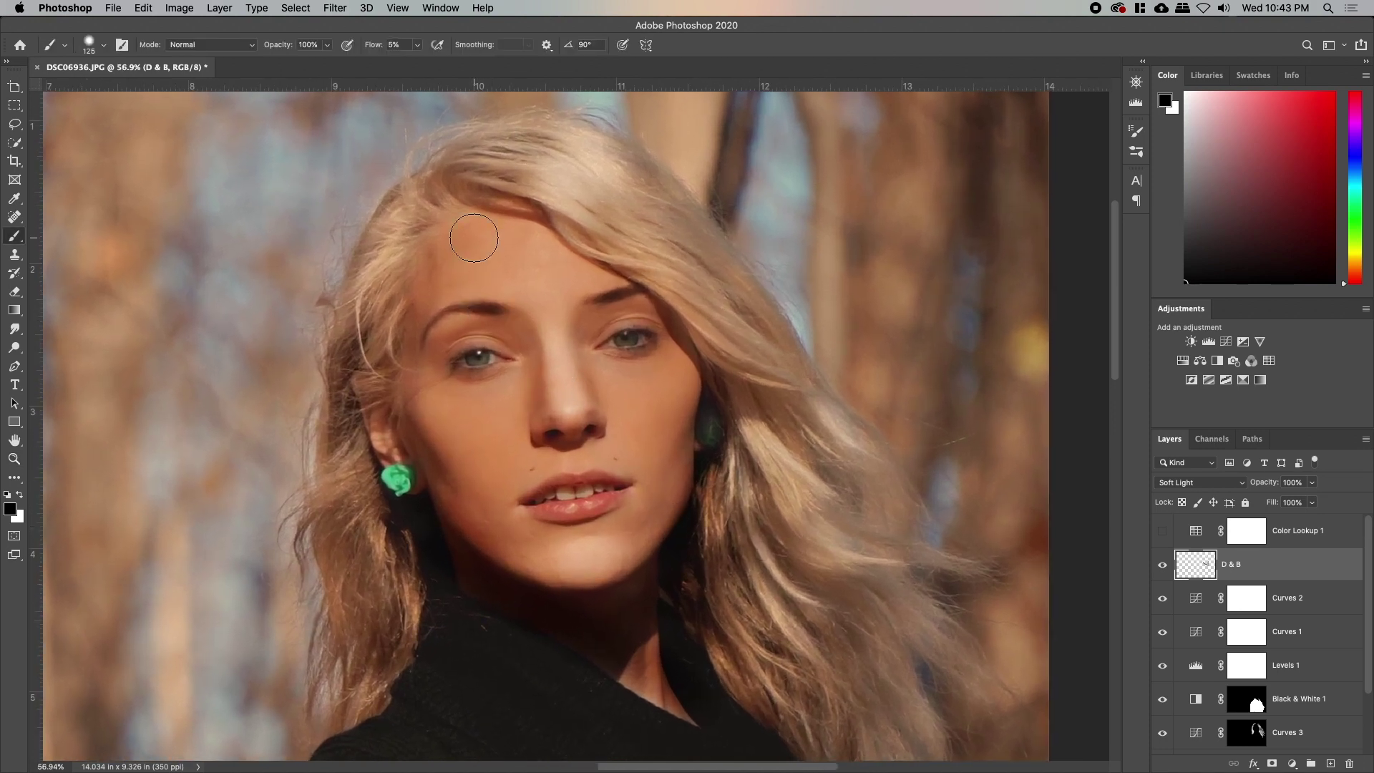
{"action": "key", "text": "bracketleft"}
{"action": "key", "text": "bracketleft"}
{"action": "mouse_move", "coordinate": [466, 213]}
{"action": "left_mouse_down"}
{"action": "mouse_move", "coordinate": [434, 234]}
{"action": "mouse_move", "coordinate": [487, 206]}
{"action": "mouse_move", "coordinate": [420, 233]}
{"action": "mouse_move", "coordinate": [521, 202]}
{"action": "mouse_move", "coordinate": [428, 225]}
{"action": "mouse_move", "coordinate": [422, 250]}
{"action": "mouse_move", "coordinate": [441, 231]}
{"action": "mouse_move", "coordinate": [425, 290]}
{"action": "left_mouse_up"}
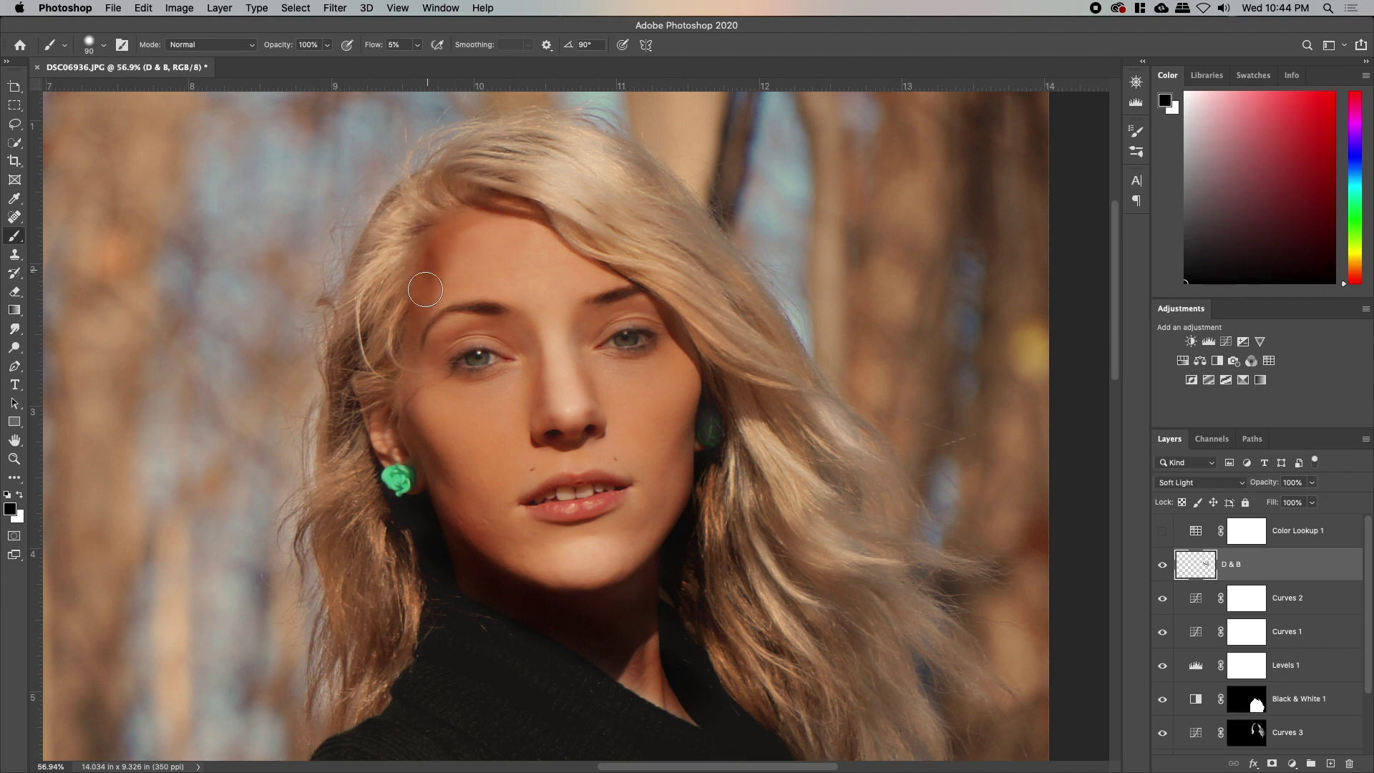
Step: Soften the dark paint on the forehead with a soft eraser enlarged to size 125
{"action": "key", "text": "e"}
{"action": "right_click", "coordinate": [481, 253]}
{"action": "mouse_move", "coordinate": [579, 314]}
{"action": "left_mouse_down"}
{"action": "mouse_move", "coordinate": [596, 316]}
{"action": "mouse_move", "coordinate": [555, 316]}
{"action": "left_mouse_up"}
{"action": "key", "text": "Return"}
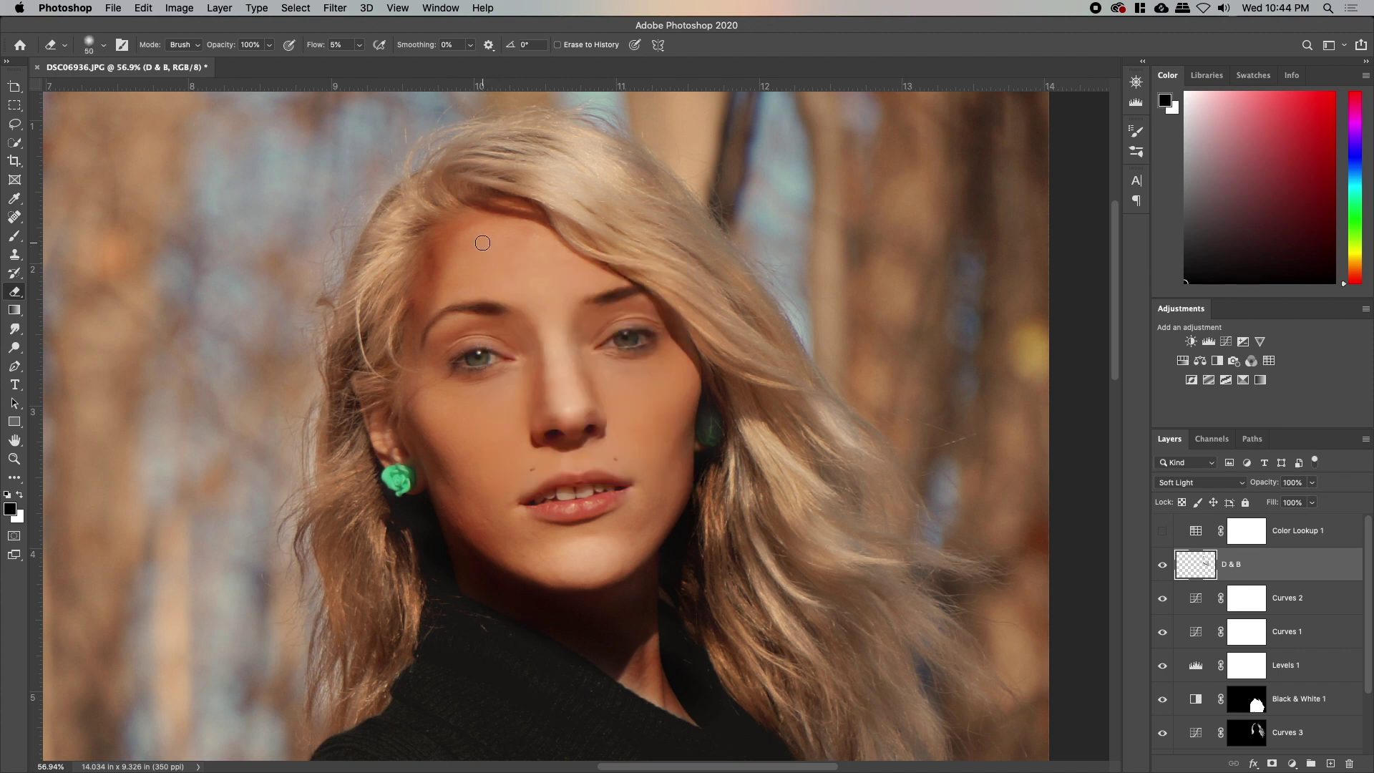
{"action": "key", "text": "bracketright"}
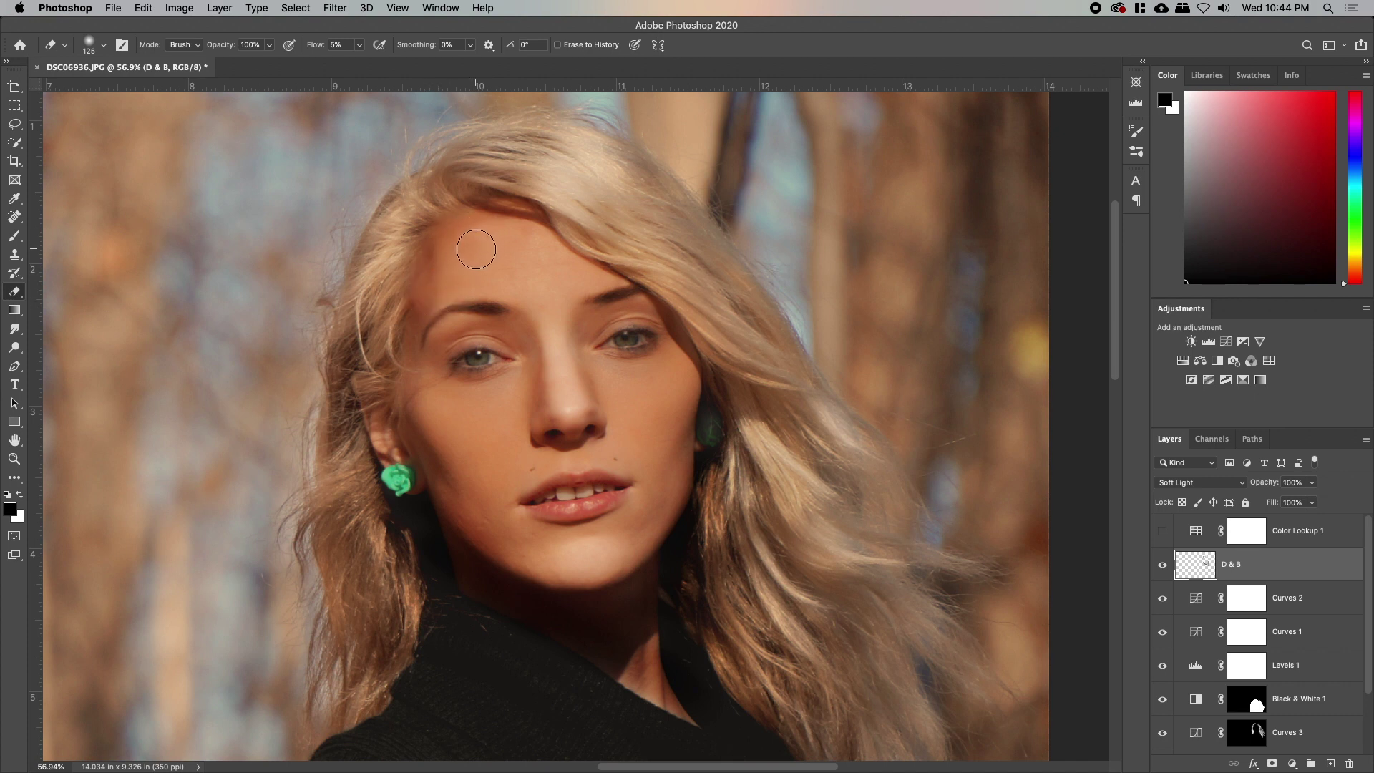
Step: Lighten the middle of the forehead with white on D & B using brush size 200
{"action": "key", "text": "b"}
{"action": "key", "text": "bracketright"}
{"action": "key", "text": "bracketright"}
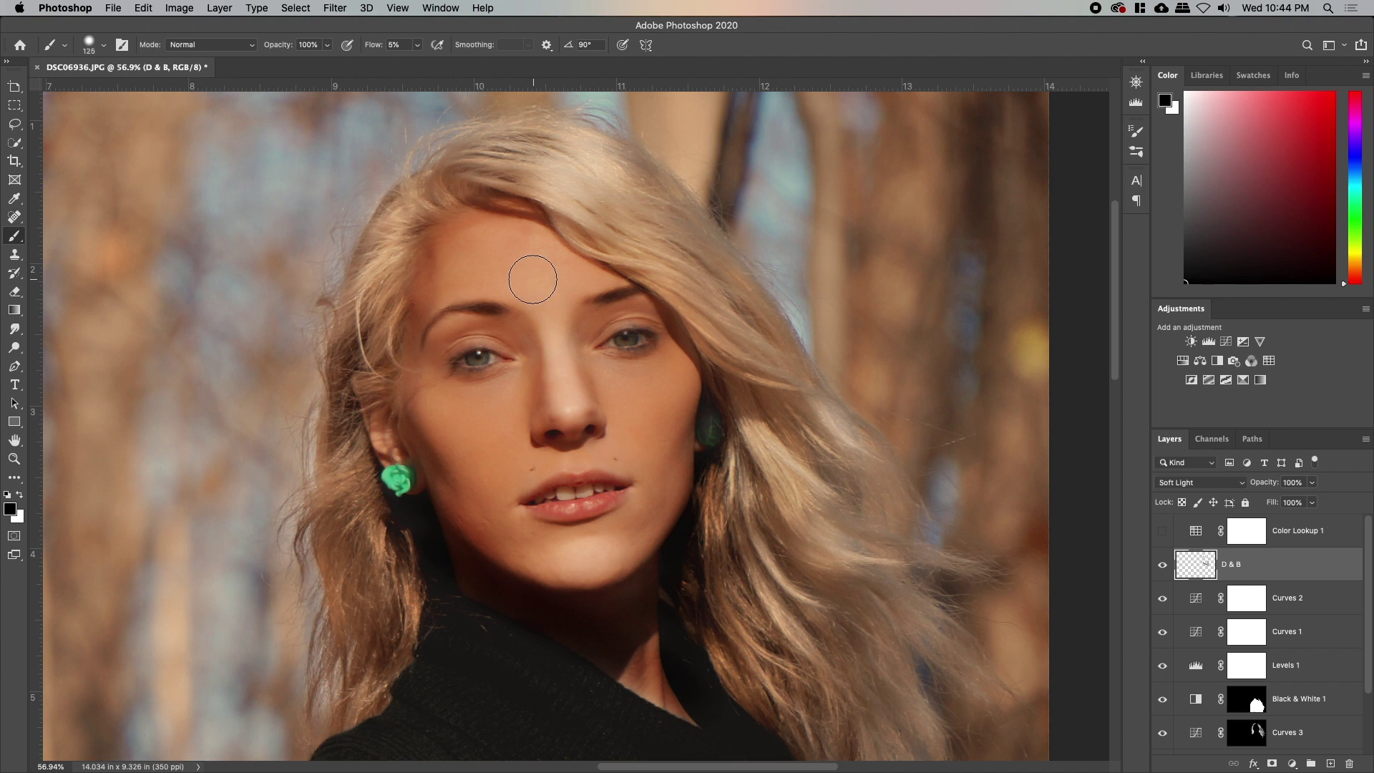
{"action": "key", "text": "x"}
{"action": "key", "text": "bracketright"}
{"action": "key", "text": "bracketright"}
{"action": "key", "text": "bracketright"}
{"action": "mouse_move", "coordinate": [473, 267]}
{"action": "left_mouse_down"}
{"action": "mouse_move", "coordinate": [530, 259]}
{"action": "mouse_move", "coordinate": [496, 265]}
{"action": "left_mouse_up"}
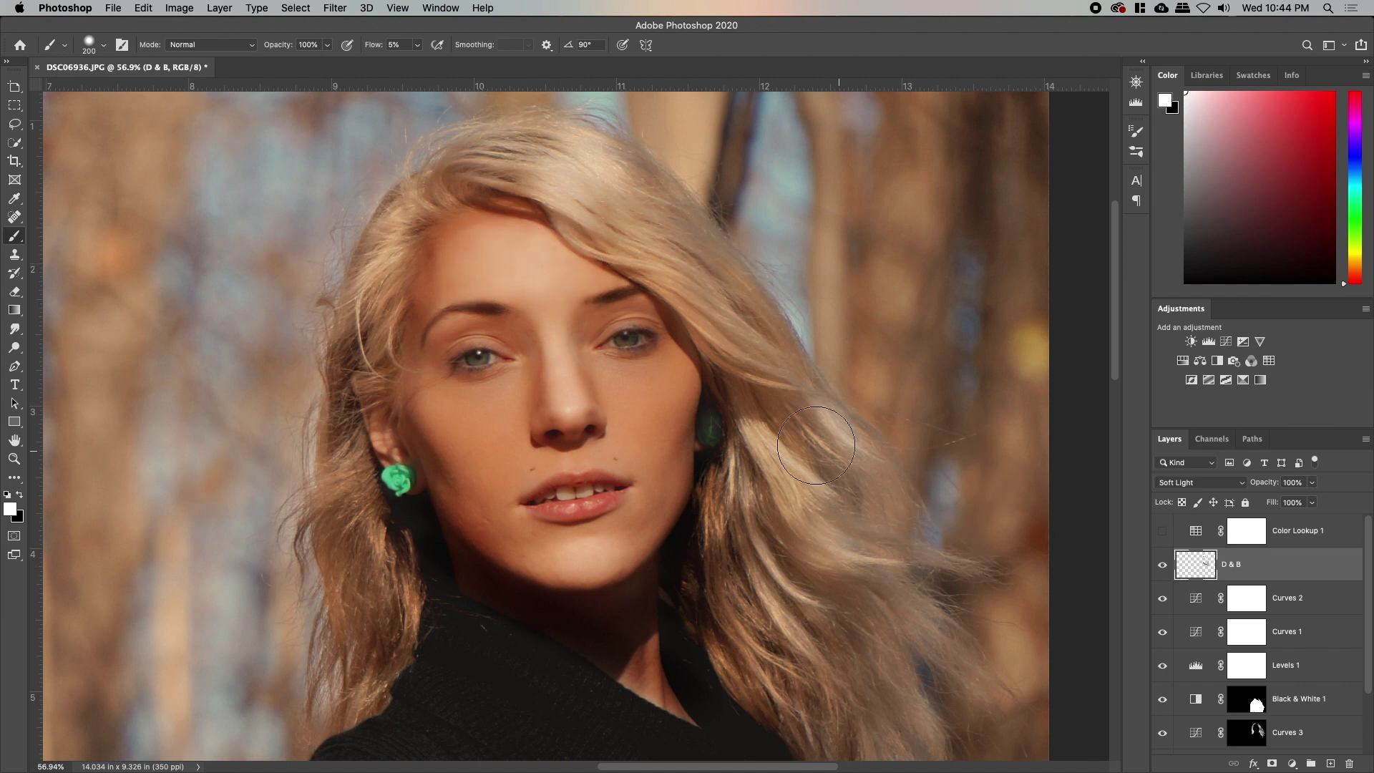
Step: Toggle the D & B layer's visibility to compare the portrait with and without the dodging and burning
{"action": "left_click_drag", "start_coordinate": [752, 436], "coordinate": [827, 418]}
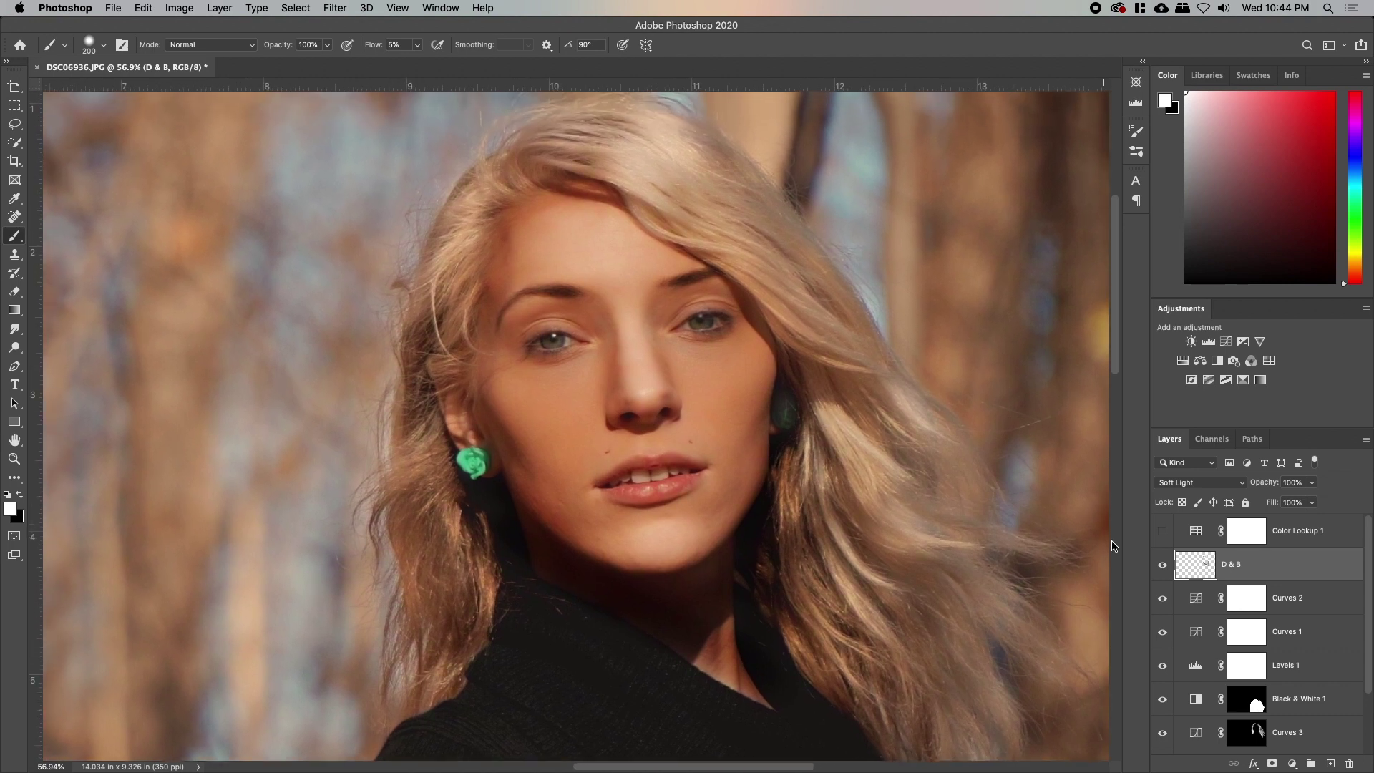
{"action": "left_click", "coordinate": [1163, 571]}
{"action": "left_click", "coordinate": [1163, 570]}
{"action": "left_click", "coordinate": [1162, 570]}
{"action": "left_click", "coordinate": [1163, 570]}
{"action": "left_click", "coordinate": [1163, 570]}
{"action": "left_click", "coordinate": [1163, 569]}
Step: Erase some of the dark paint at the temple beside the forehead on D & B
{"action": "left_click_drag", "start_coordinate": [680, 342], "coordinate": [703, 396]}
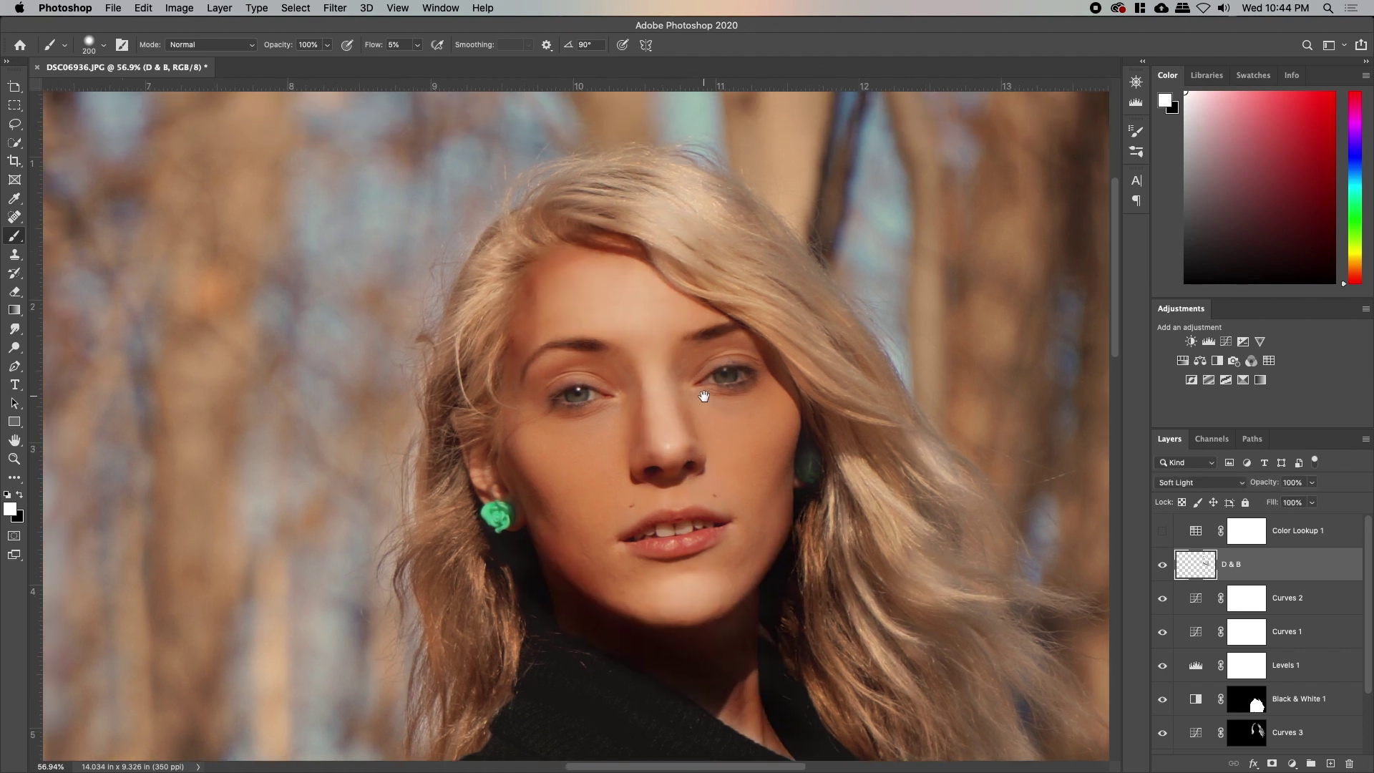
{"action": "key", "text": "e"}
{"action": "mouse_move", "coordinate": [548, 288]}
{"action": "left_mouse_down"}
{"action": "mouse_move", "coordinate": [583, 259]}
{"action": "mouse_move", "coordinate": [537, 334]}
{"action": "left_mouse_up"}
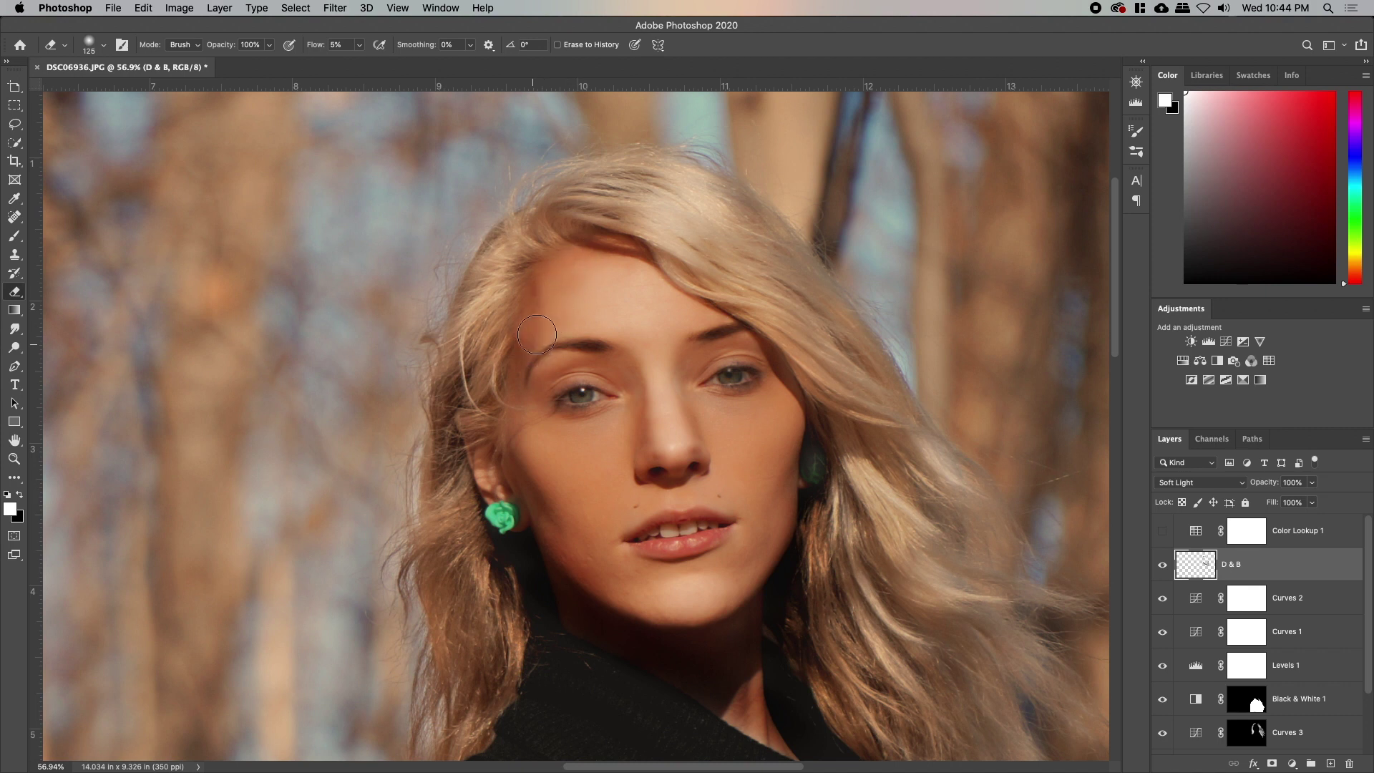
Step: Set the D & B layer's opacity to 50% and compare the face with the layer hidden and shown
{"action": "left_click_drag", "start_coordinate": [1270, 485], "coordinate": [1285, 484]}
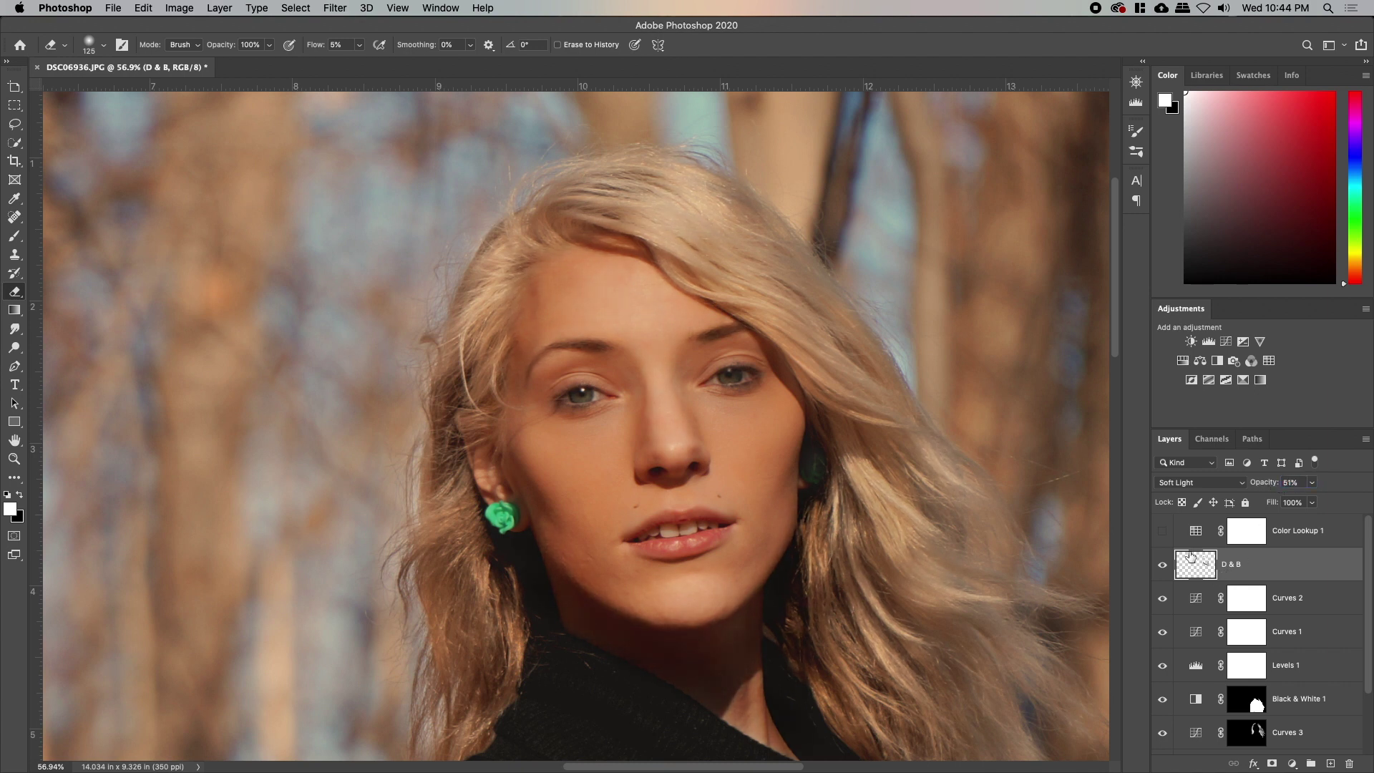
{"action": "left_click", "coordinate": [1164, 566]}
{"action": "left_click", "coordinate": [1164, 566]}
{"action": "left_click", "coordinate": [1164, 565]}
{"action": "left_click", "coordinate": [1164, 566]}
{"action": "left_click", "coordinate": [1294, 483]}
{"action": "type", "text": "5"}
{"action": "key", "text": "Return"}
{"action": "type", "text": "50"}
{"action": "key", "text": "Return"}
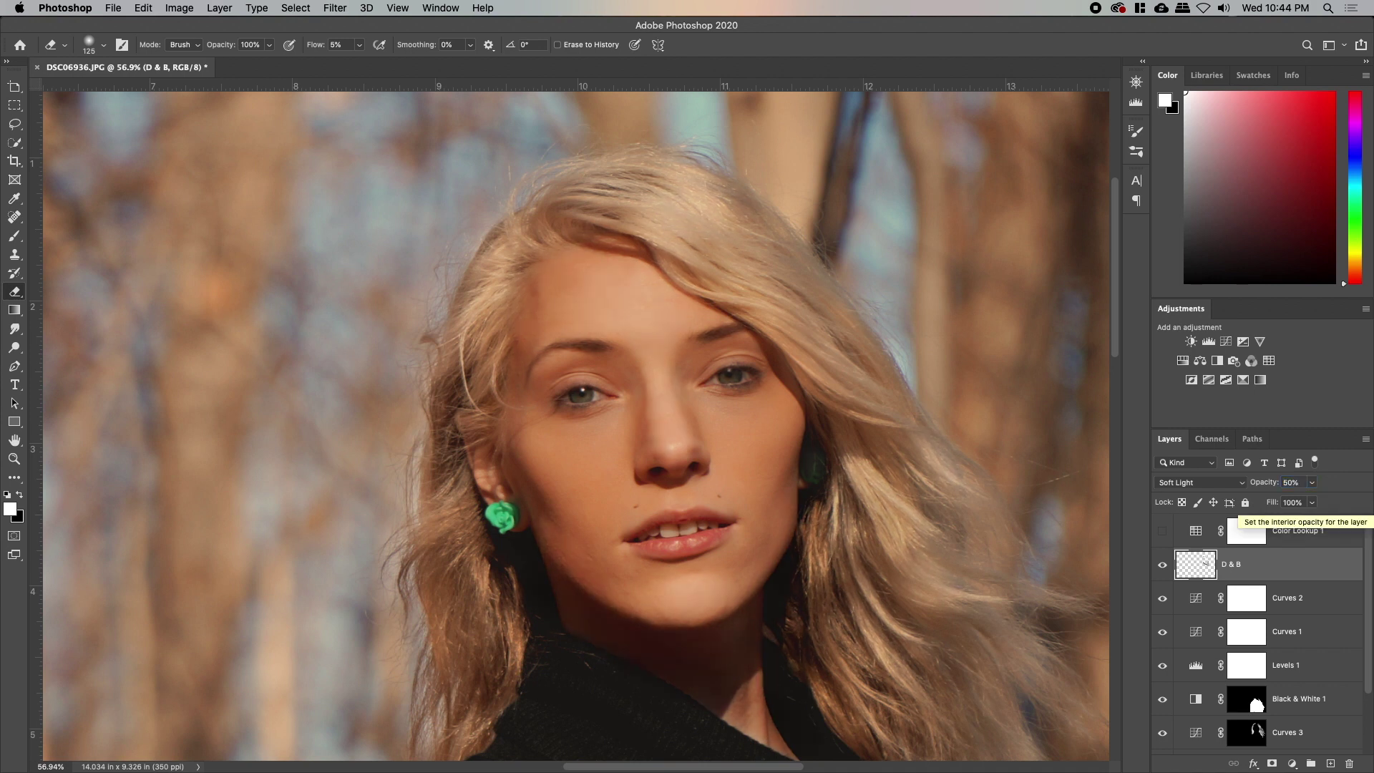
Step: Examine the full image and the face with the D & B layer switched off and on
{"action": "key", "text": "z"}
{"action": "scroll", "coordinate": [590, 427], "scroll_direction": "down", "scroll_amount": 2}
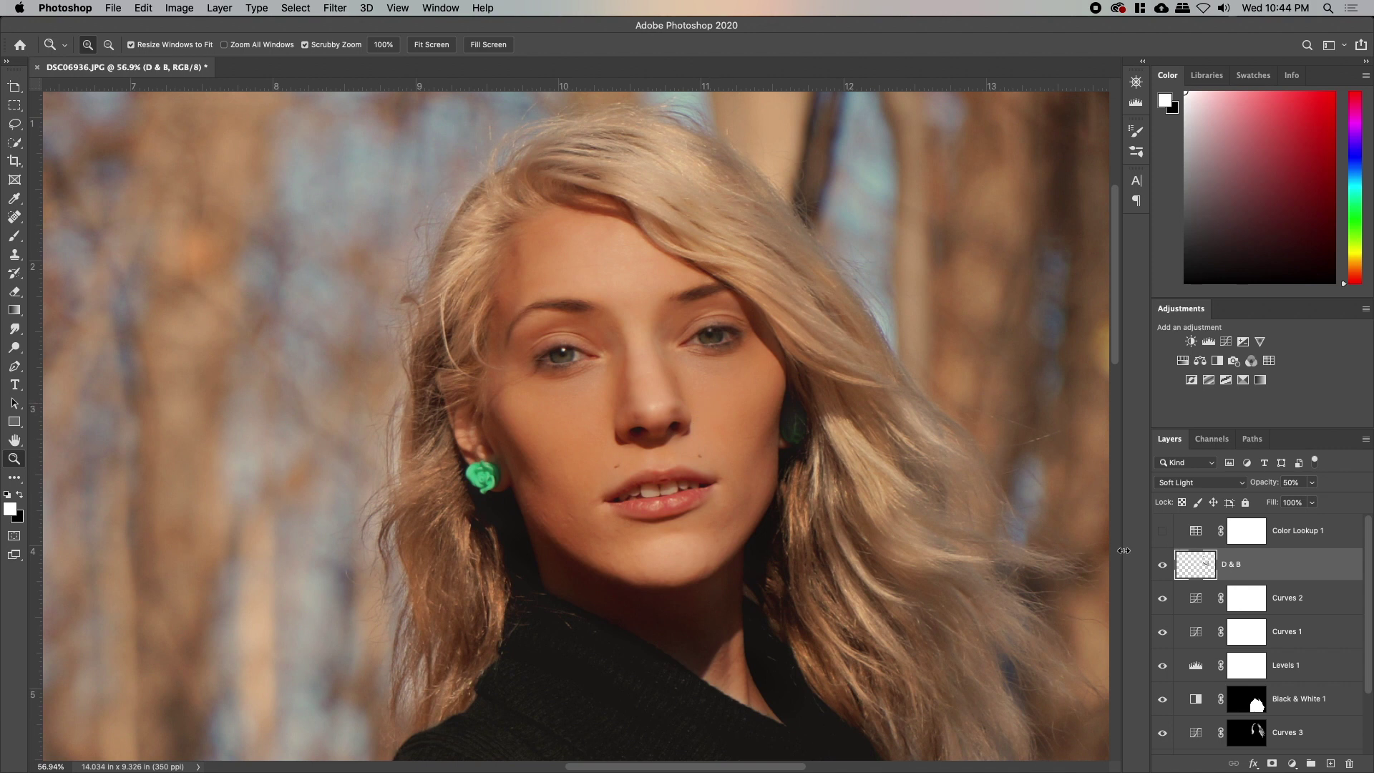
{"action": "left_click", "coordinate": [1162, 568]}
{"action": "left_click", "coordinate": [1163, 568]}
{"action": "left_click_drag", "start_coordinate": [856, 503], "coordinate": [807, 507]}
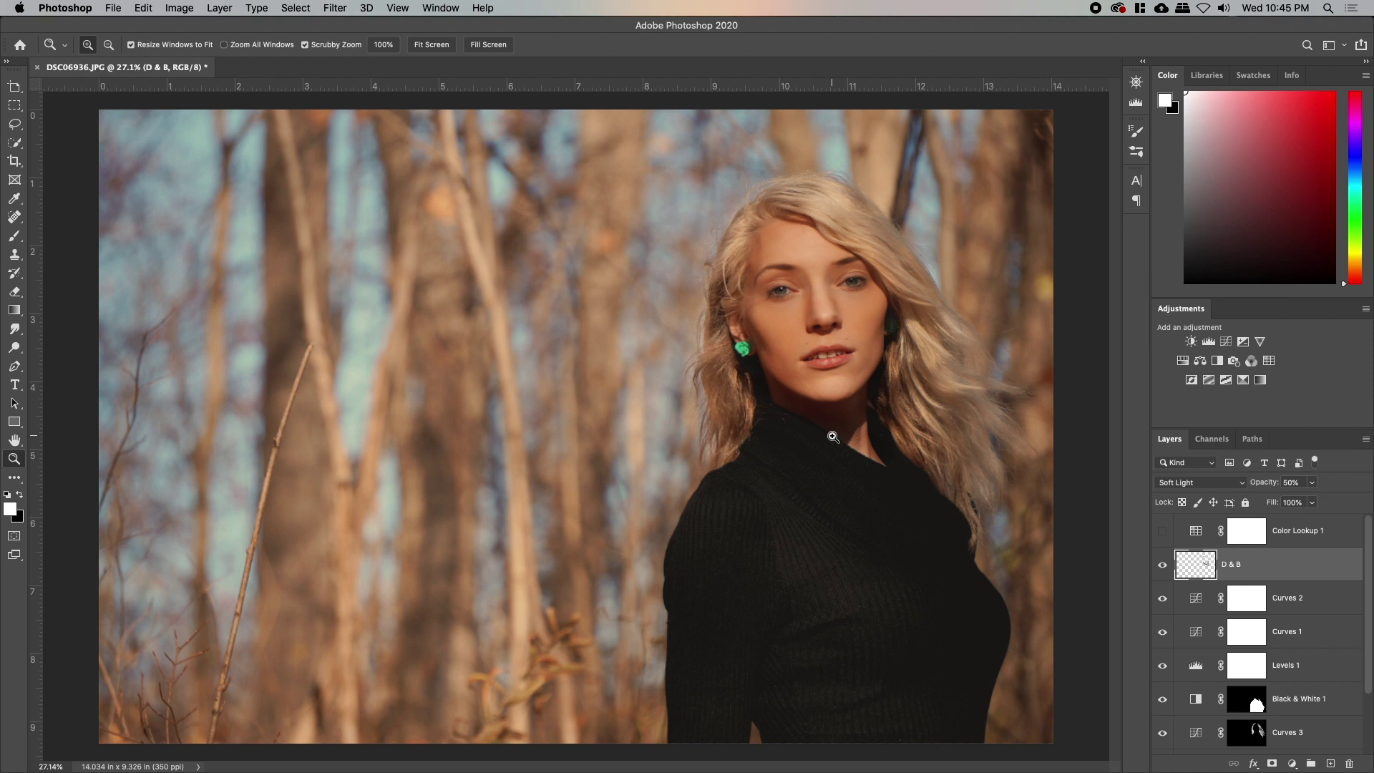
{"action": "left_click_drag", "start_coordinate": [816, 271], "coordinate": [662, 397]}
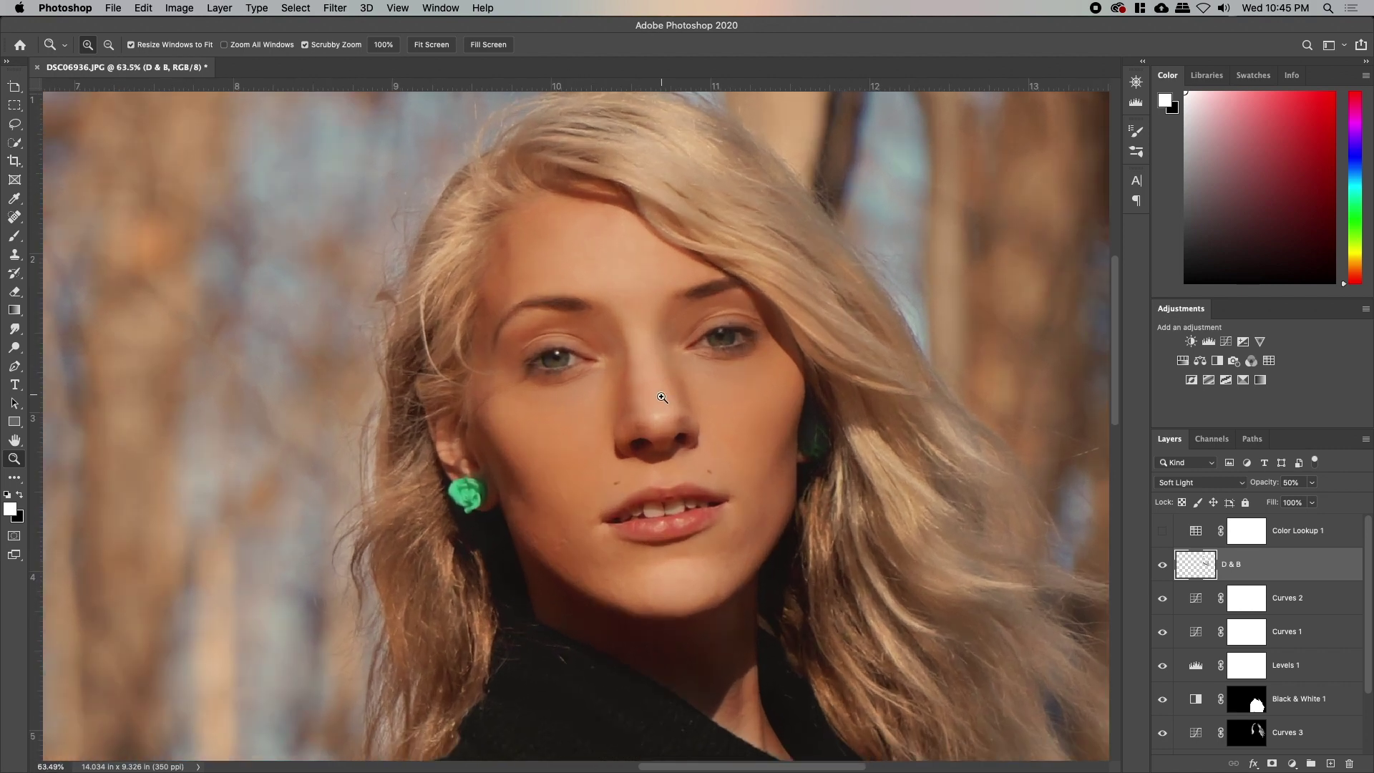
{"action": "left_click", "coordinate": [1163, 566]}
{"action": "left_click", "coordinate": [1164, 565]}
Step: Inspect the mouth up close, compare the face with only Layer 0 shown, and restore the other layers' visibility
{"action": "left_click_drag", "start_coordinate": [668, 522], "coordinate": [613, 531]}
{"action": "left_click_drag", "start_coordinate": [823, 364], "coordinate": [918, 346]}
{"action": "left_click_drag", "start_coordinate": [885, 386], "coordinate": [784, 571]}
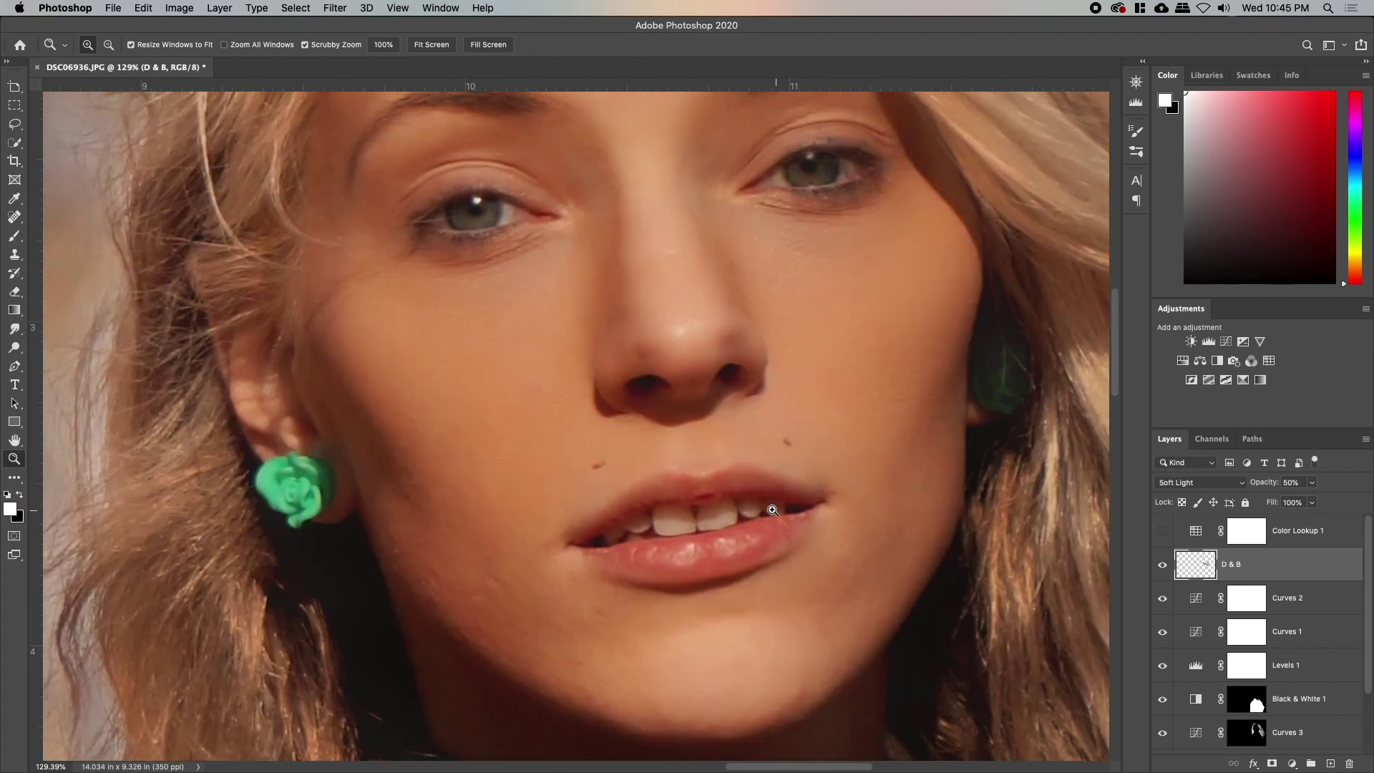
{"action": "left_click_drag", "start_coordinate": [755, 503], "coordinate": [789, 497]}
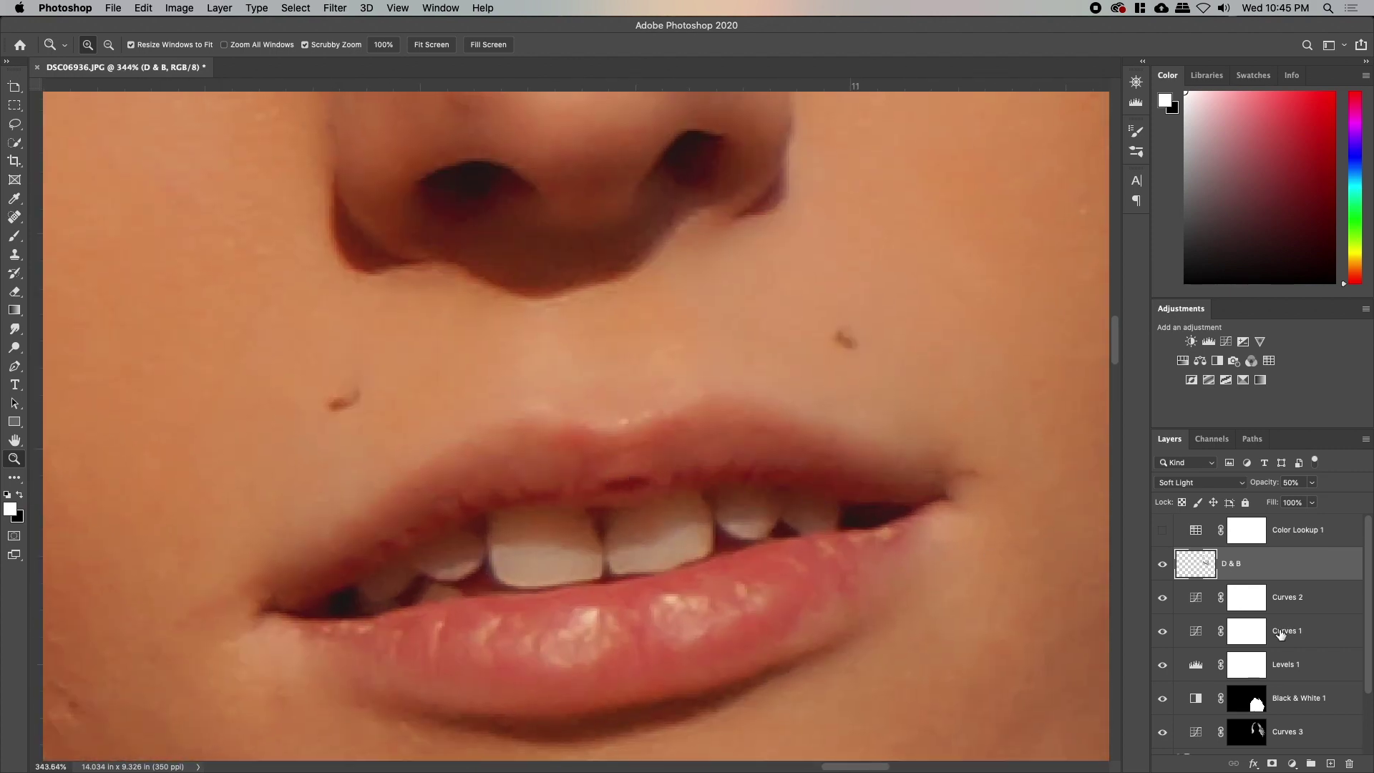
{"action": "scroll", "coordinate": [1274, 637], "scroll_direction": "down", "scroll_amount": 3}
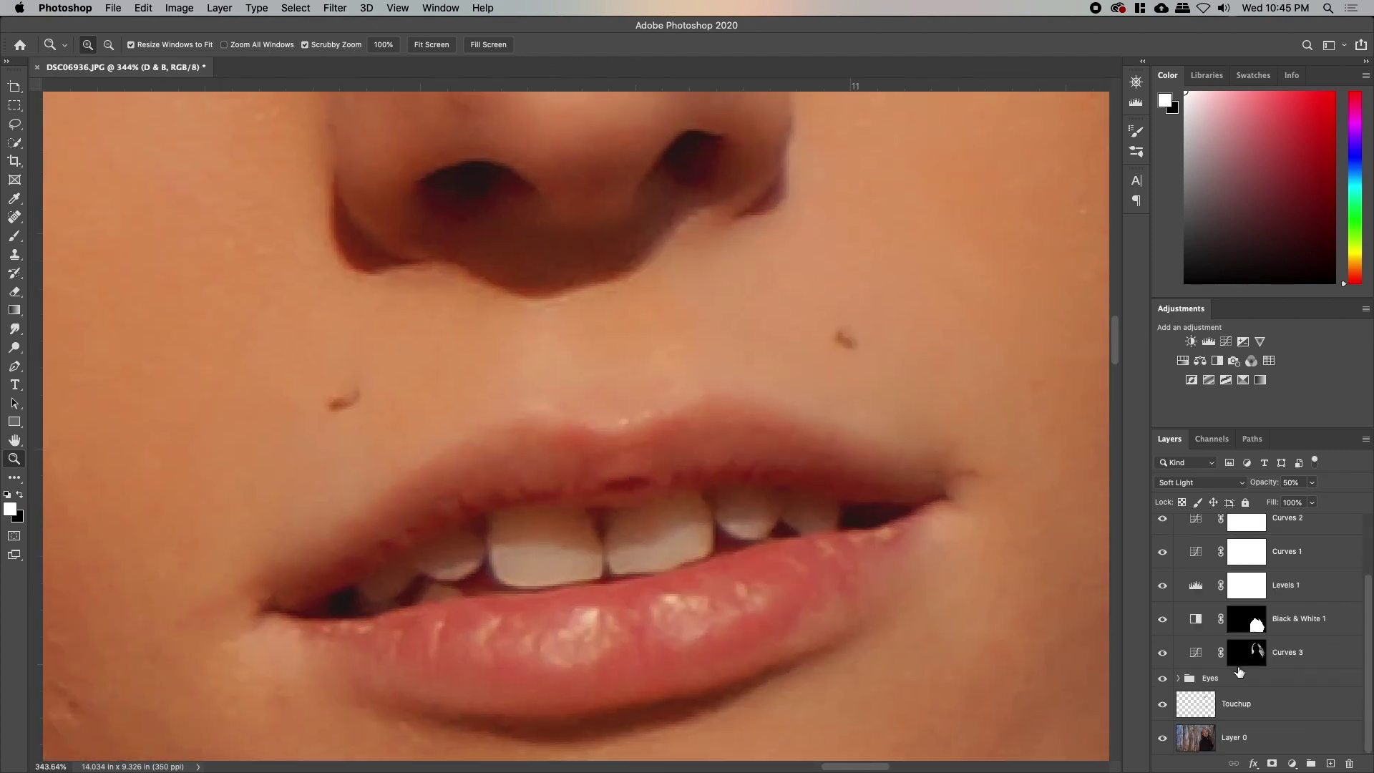
{"action": "left_click", "coordinate": [1164, 741], "text": "alt"}
{"action": "left_click_drag", "start_coordinate": [846, 557], "coordinate": [745, 561]}
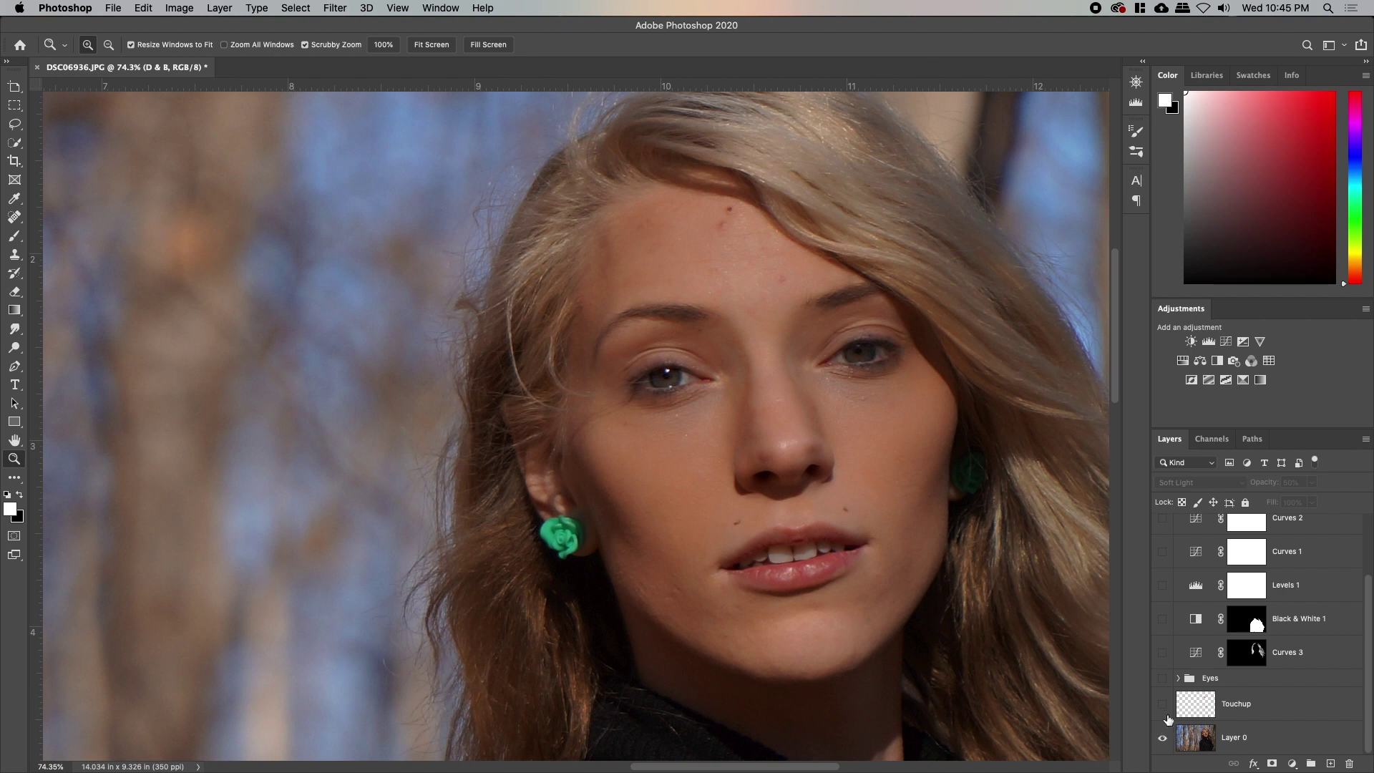
{"action": "scroll", "coordinate": [1167, 600], "scroll_direction": "up", "scroll_amount": 3}
{"action": "scroll", "coordinate": [1169, 602], "scroll_direction": "down", "scroll_amount": 3}
{"action": "left_click", "coordinate": [1164, 738], "text": "alt"}
{"action": "scroll", "coordinate": [1178, 701], "scroll_direction": "up", "scroll_amount": 3}
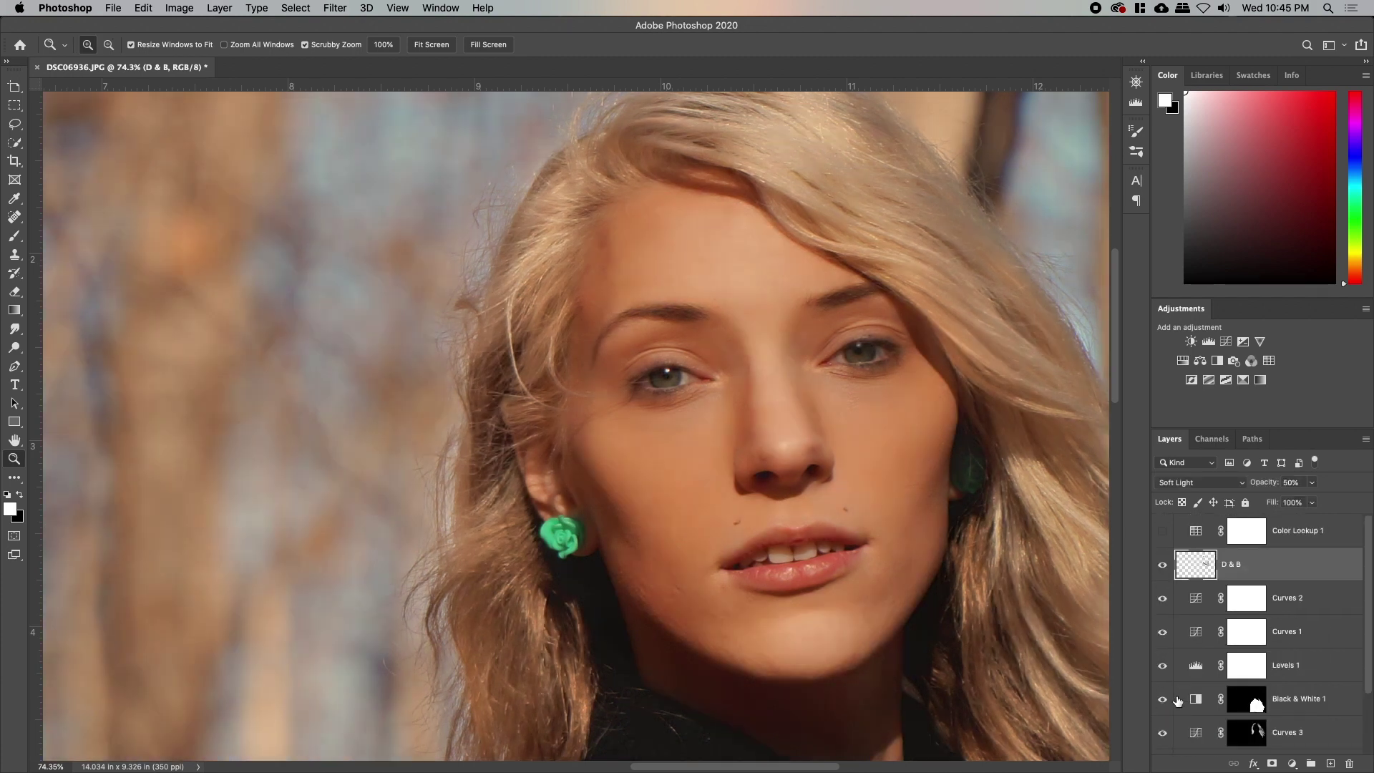
Step: Inspect the D & B layer's strokes in isolation and restore the other layers' visibility
{"action": "left_click", "coordinate": [1163, 632], "text": "alt"}
{"action": "left_click", "coordinate": [1163, 633], "text": "alt"}
{"action": "left_click", "coordinate": [1164, 566], "text": "alt"}
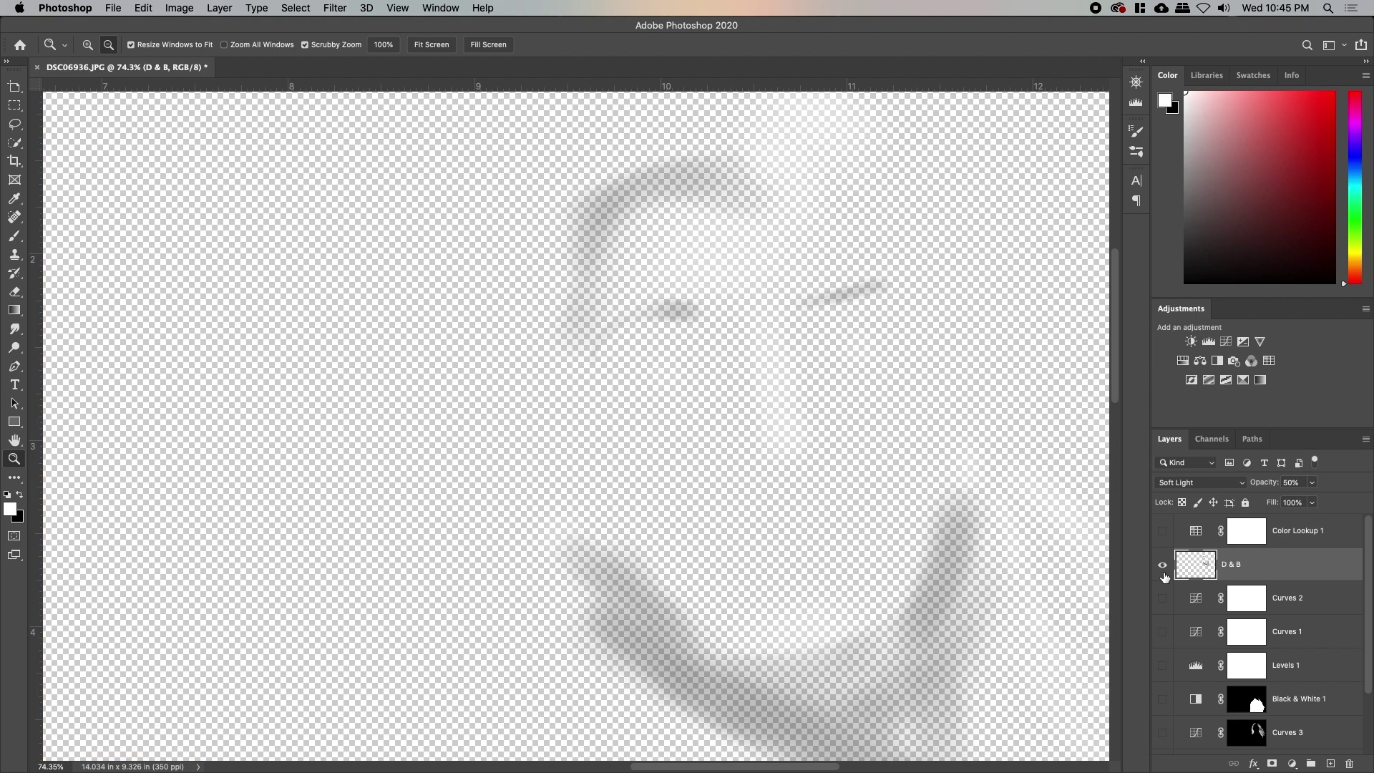
{"action": "left_click", "coordinate": [1163, 567], "text": "alt"}
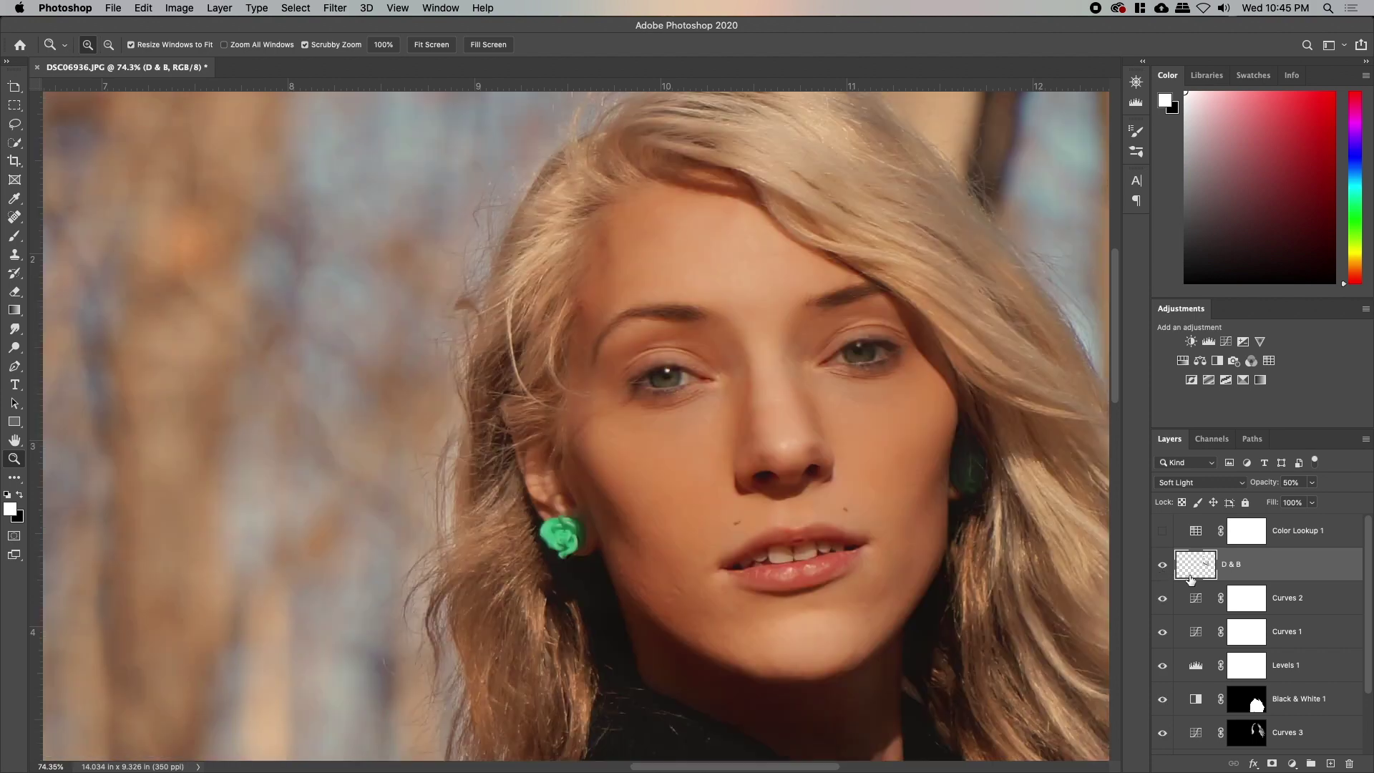
Step: Add a new layer between Curves 2 and D & B and fill it with mid gray to examine the dodge-and-burn strokes
{"action": "left_click", "coordinate": [1294, 602]}
{"action": "key", "text": "super+shift+n"}
{"action": "key", "text": "Return"}
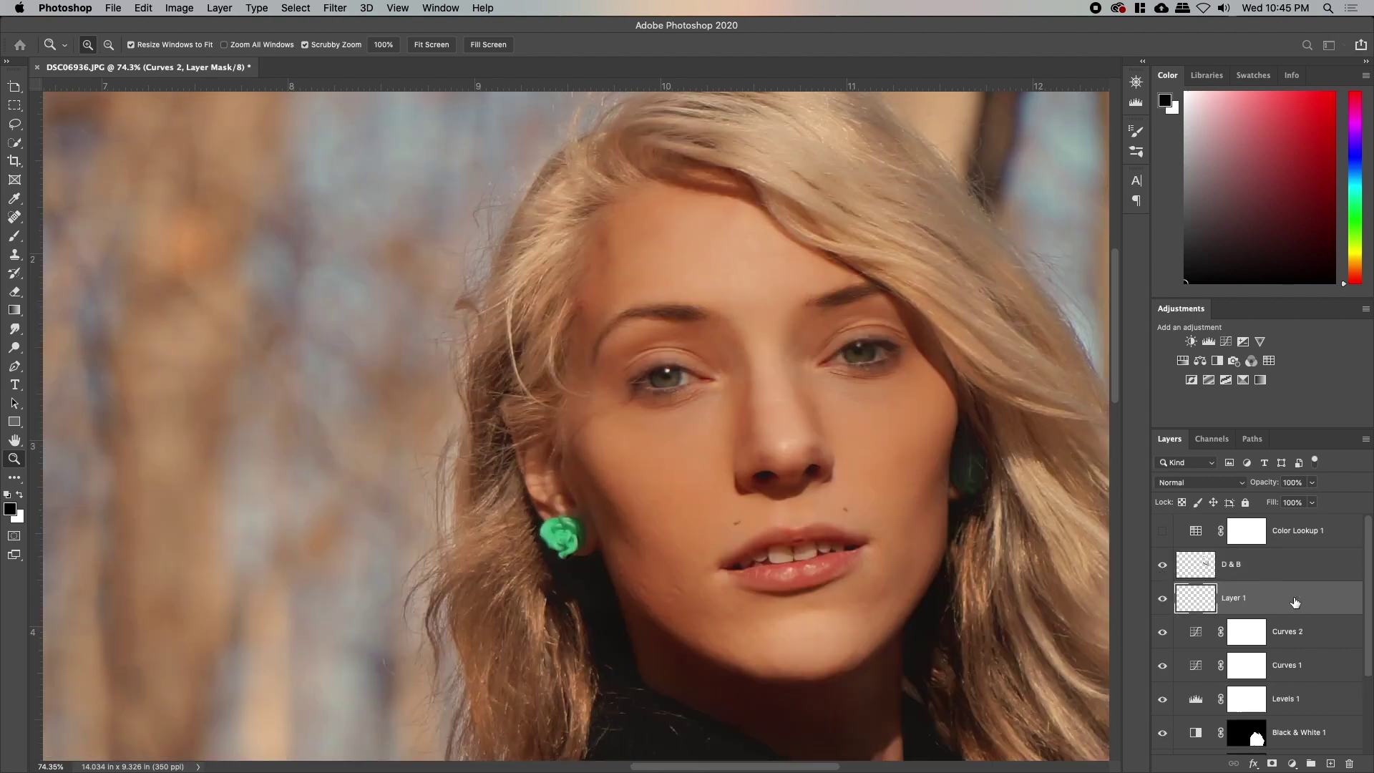
{"action": "key", "text": "x"}
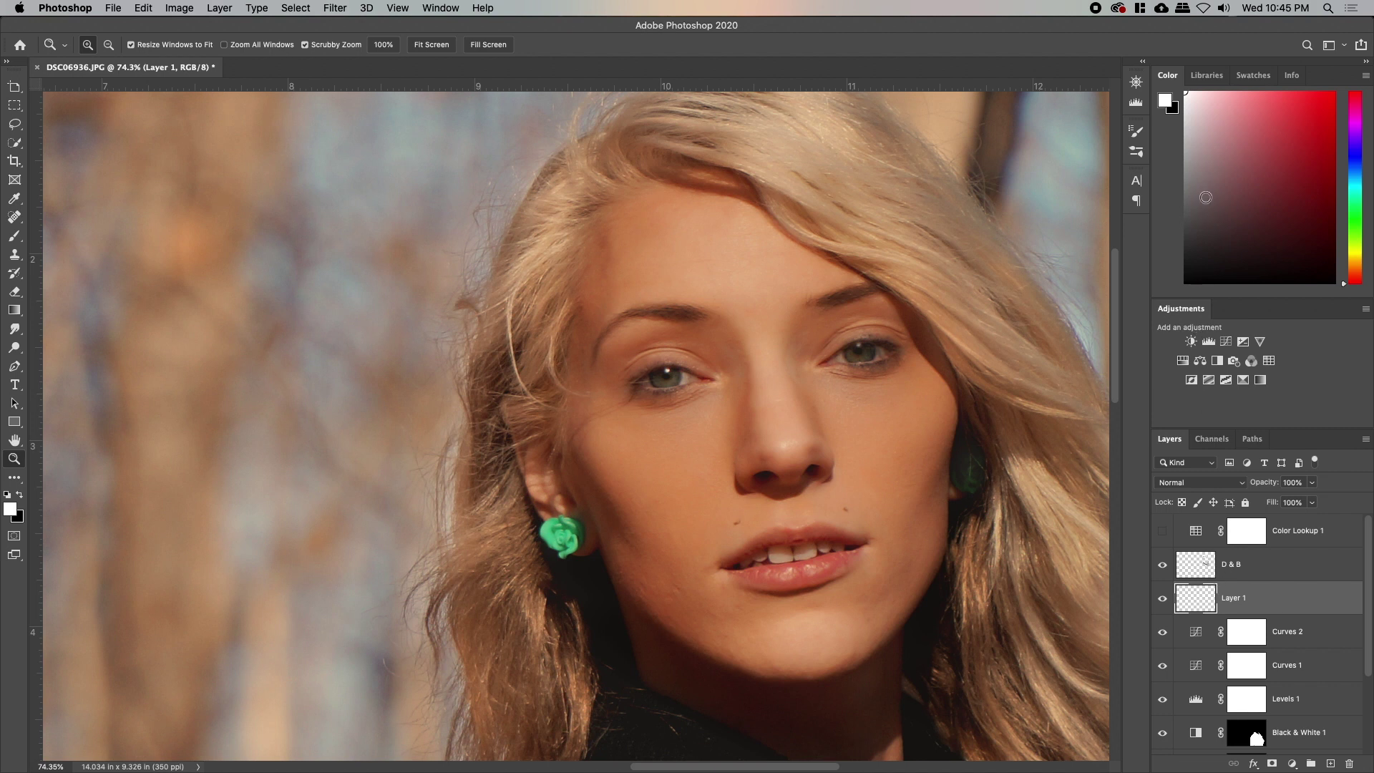
{"action": "left_click_drag", "start_coordinate": [1196, 188], "coordinate": [1178, 191]}
{"action": "key", "text": "alt+BackSpace"}
{"action": "left_click_drag", "start_coordinate": [600, 430], "coordinate": [429, 417]}
{"action": "left_click_drag", "start_coordinate": [599, 402], "coordinate": [549, 420]}
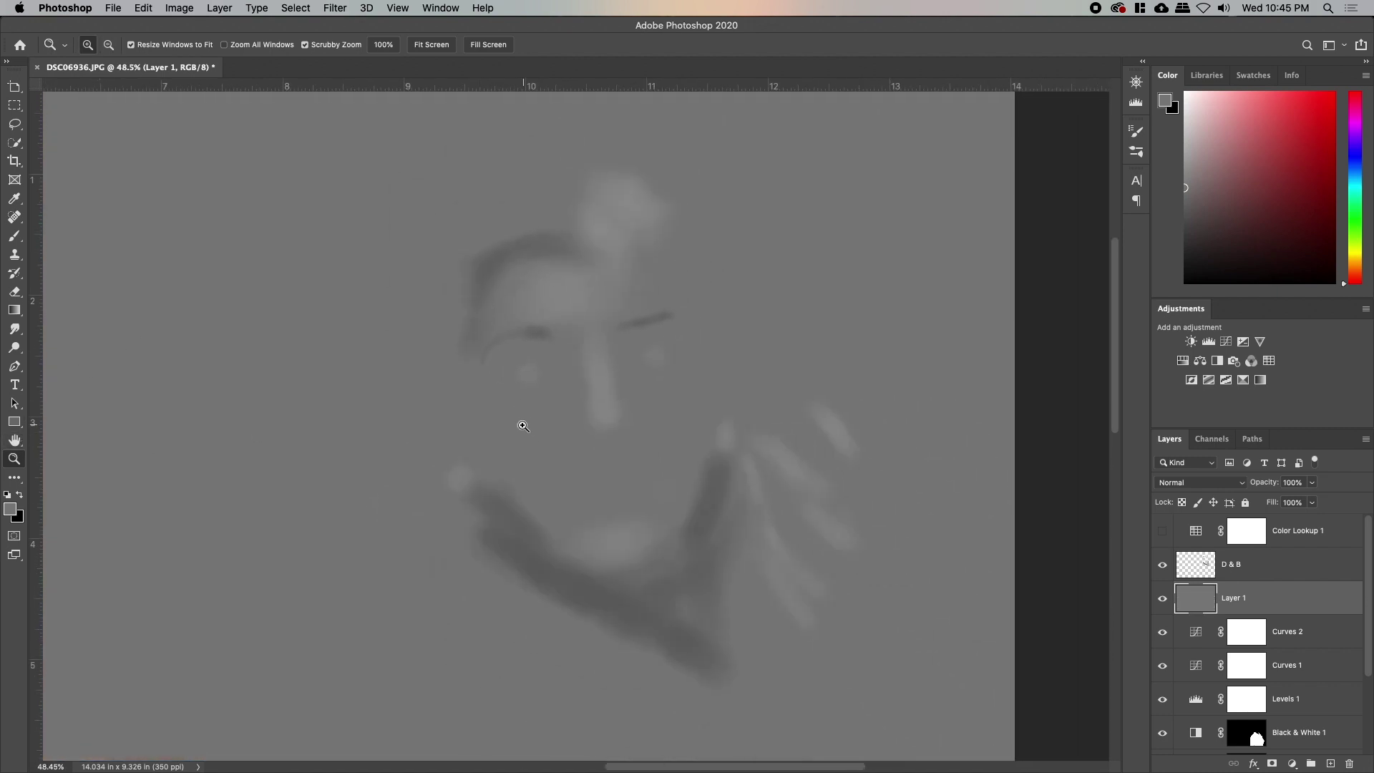
Step: Hide and remove the gray-filled layer beneath D & B
{"action": "left_click", "coordinate": [1166, 600]}
{"action": "left_click", "coordinate": [531, 420]}
{"action": "left_click_drag", "start_coordinate": [454, 538], "coordinate": [518, 504]}
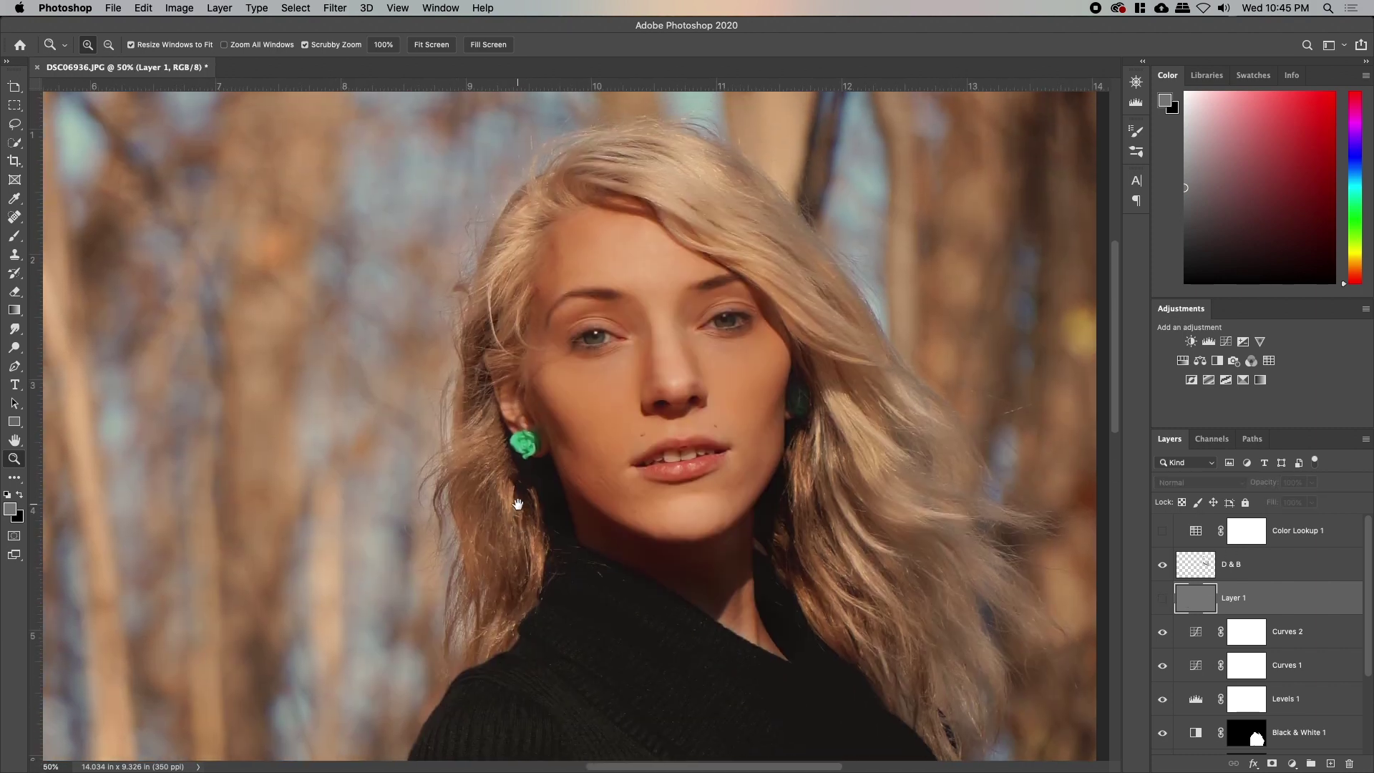
{"action": "left_click_drag", "start_coordinate": [682, 459], "coordinate": [758, 459]}
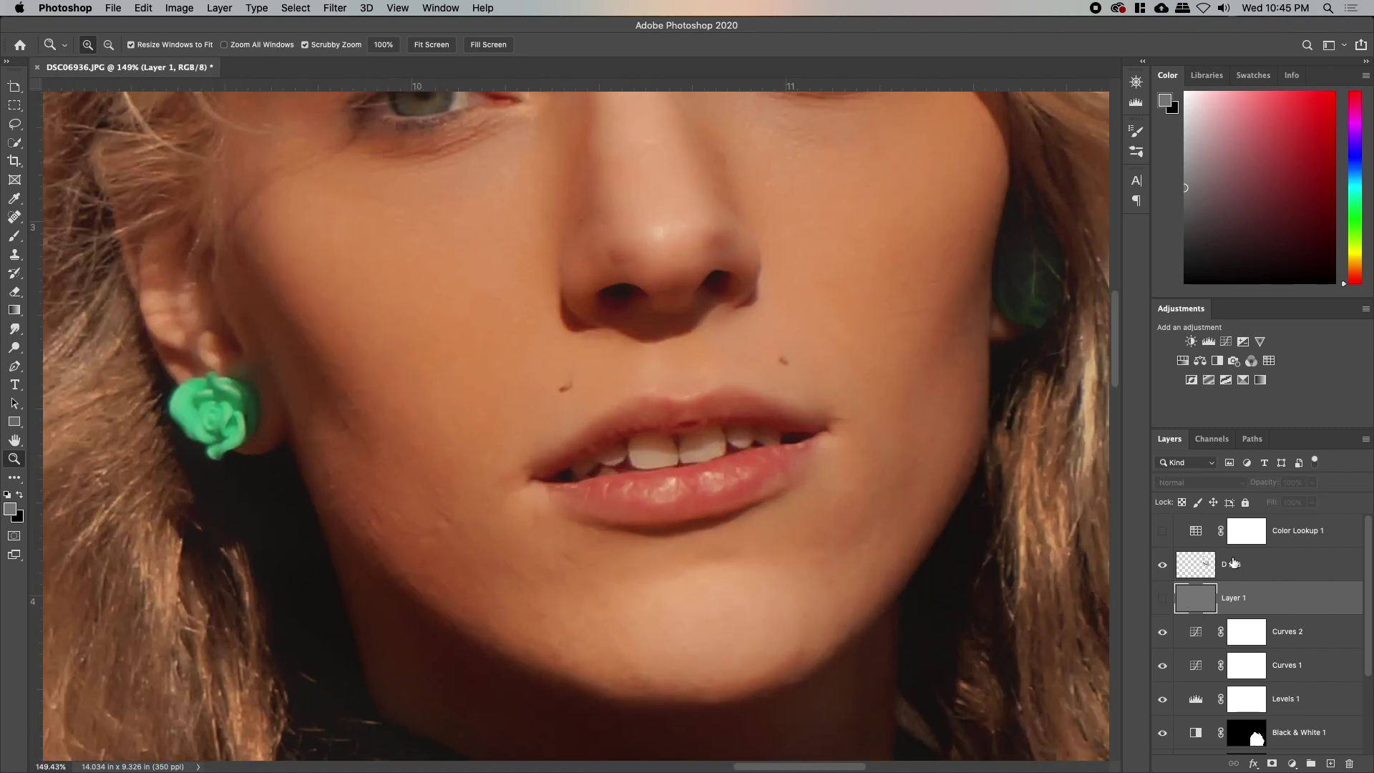
{"action": "left_click", "coordinate": [1247, 631]}
Step: Select the Touchup layer and leave only it and Layer 0 visible
{"action": "scroll", "coordinate": [1260, 644], "scroll_direction": "down", "scroll_amount": 3}
{"action": "left_click", "coordinate": [1163, 738], "text": "alt"}
{"action": "left_click", "coordinate": [1242, 711]}
{"action": "left_click", "coordinate": [1163, 705]}
{"action": "left_click", "coordinate": [1163, 705], "text": "alt"}
{"action": "left_click", "coordinate": [1163, 705], "text": "alt"}
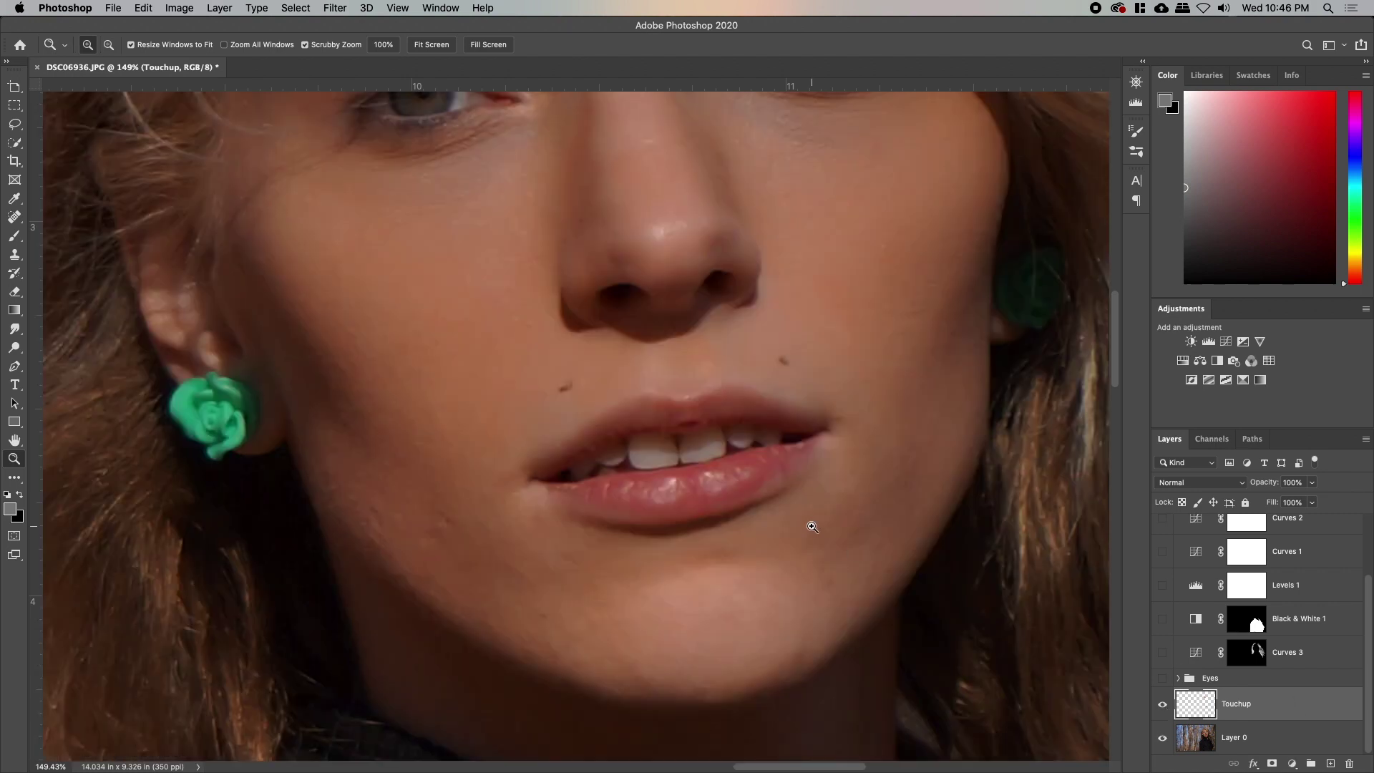
Step: Heal the blemish at the centre of the upper lip on Touchup with a smaller Spot Healing Brush
{"action": "key", "text": "j"}
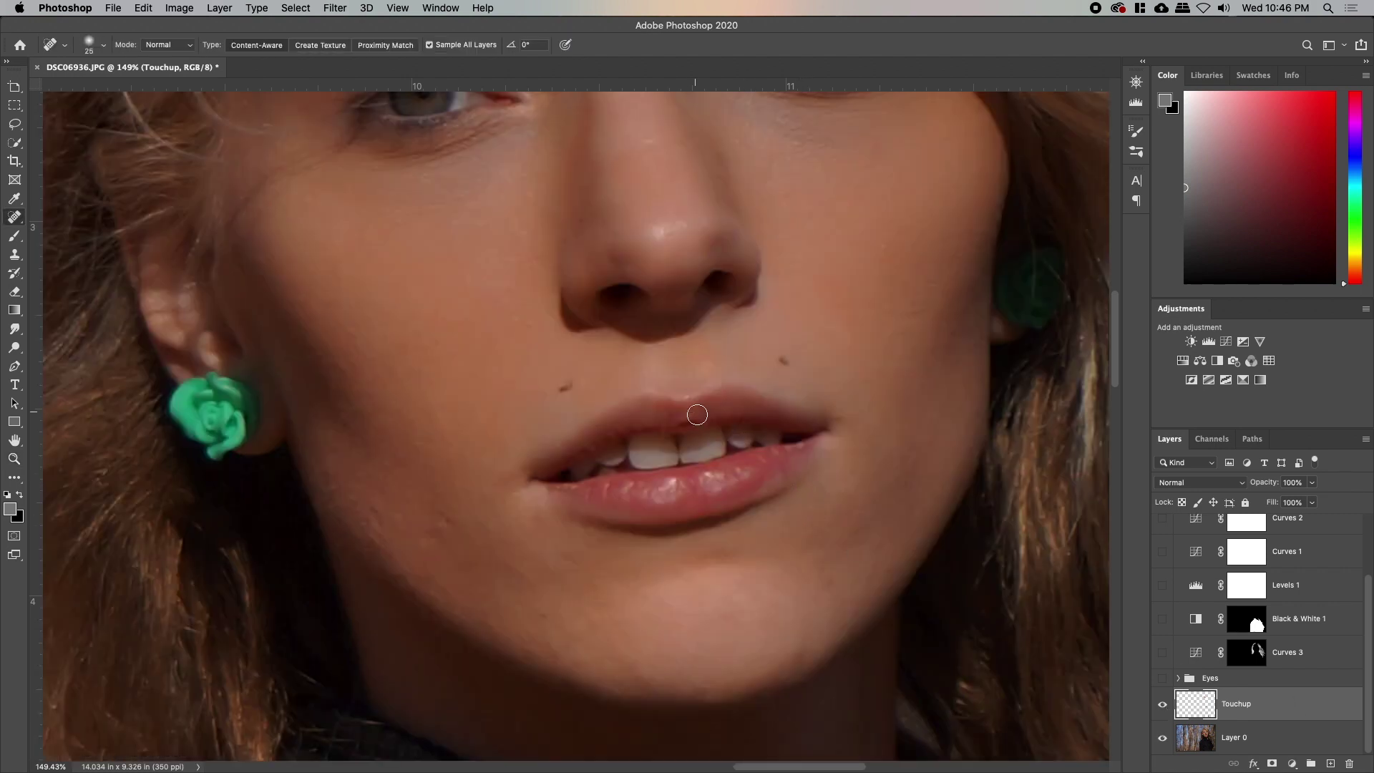
{"action": "key", "text": "bracketleft"}
{"action": "left_click_drag", "start_coordinate": [678, 427], "coordinate": [695, 424]}
{"action": "left_click_drag", "start_coordinate": [677, 426], "coordinate": [699, 420]}
Step: Heal the small blemishes along the jaw beside the mouth and on the chin with the Spot Healing Brush
{"action": "left_click_drag", "start_coordinate": [736, 476], "coordinate": [713, 514]}
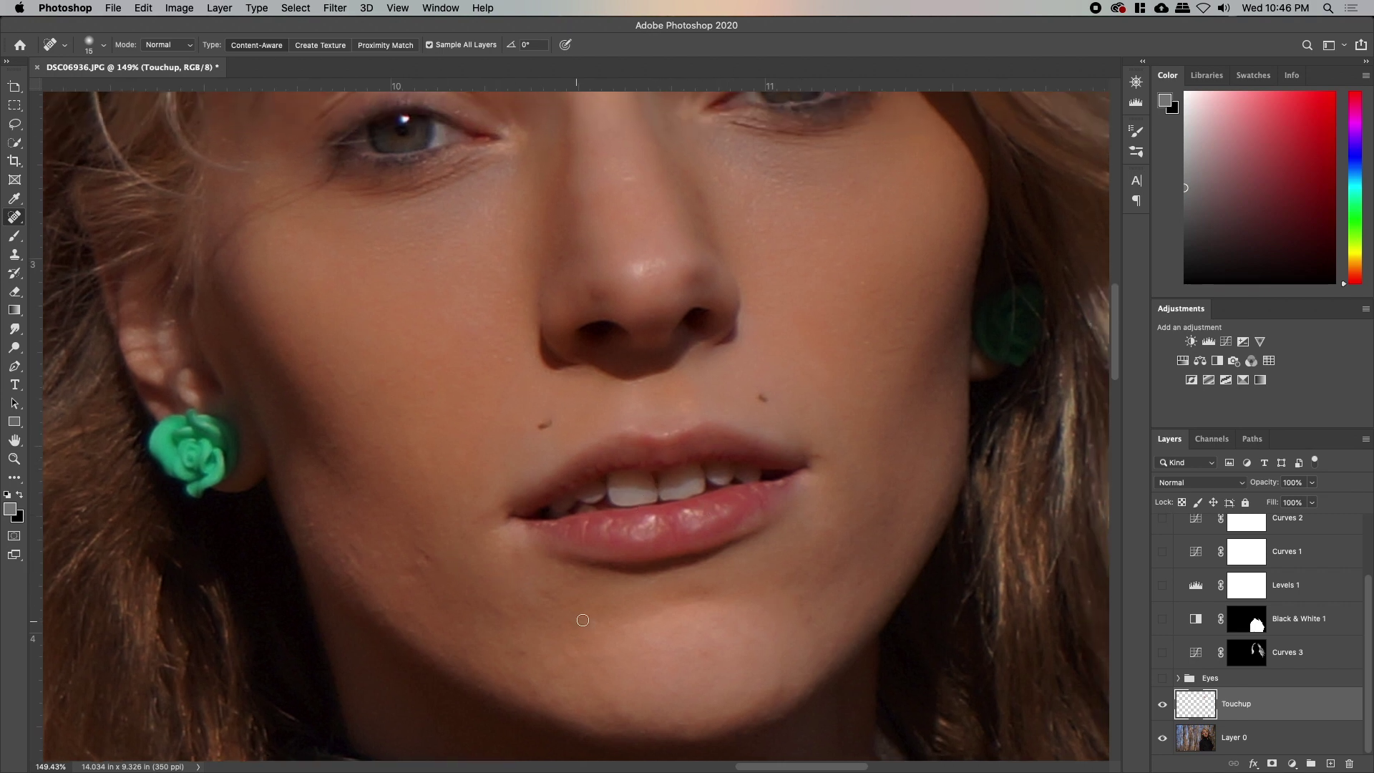
{"action": "left_click_drag", "start_coordinate": [347, 556], "coordinate": [408, 571]}
{"action": "left_click", "coordinate": [419, 530]}
{"action": "mouse_move", "coordinate": [669, 601]}
{"action": "left_mouse_down"}
{"action": "mouse_move", "coordinate": [564, 637]}
{"action": "mouse_move", "coordinate": [696, 609]}
{"action": "left_mouse_up"}
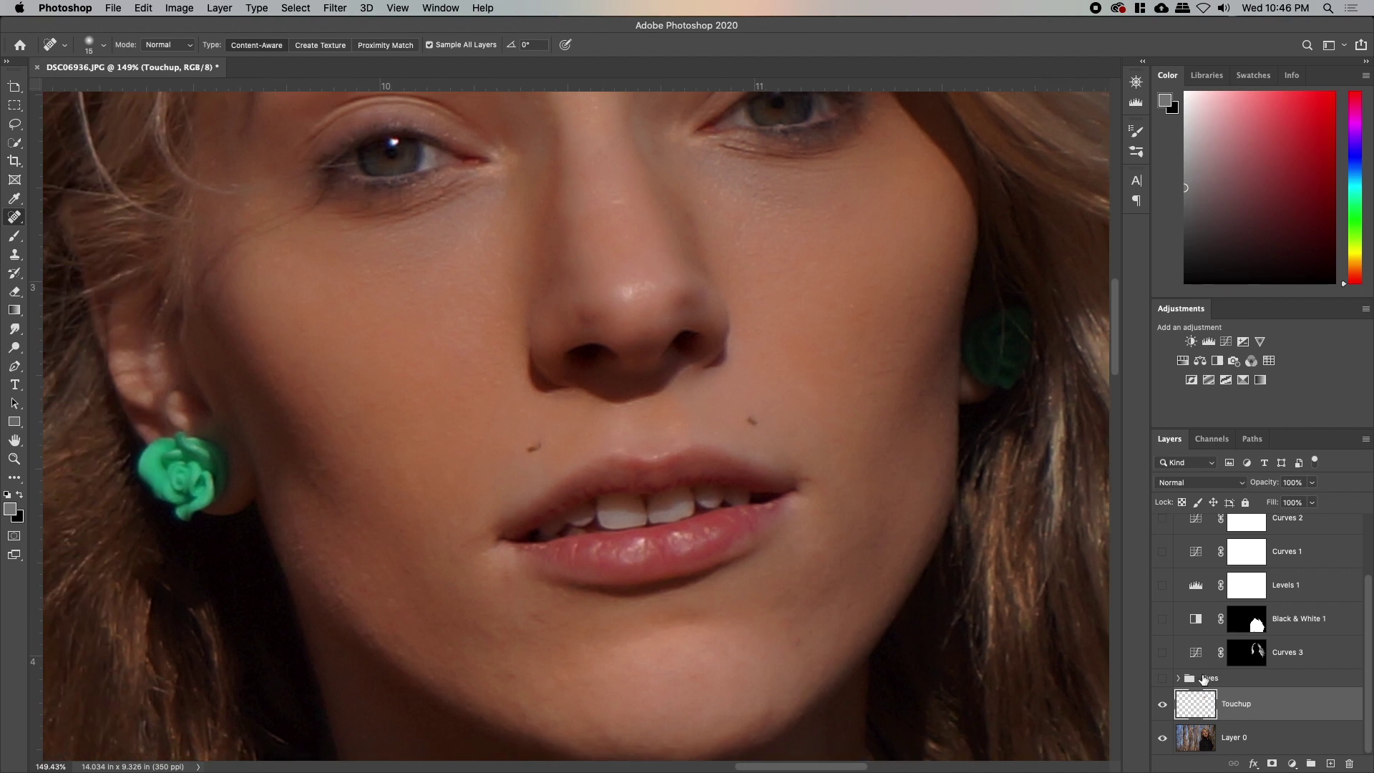
Step: Make the Eyes group visible again and check the retouched portrait as a whole
{"action": "left_click", "coordinate": [1163, 680]}
{"action": "left_click_drag", "start_coordinate": [796, 446], "coordinate": [794, 542]}
{"action": "key", "text": "z"}
{"action": "left_click_drag", "start_coordinate": [923, 516], "coordinate": [829, 530]}
{"action": "left_click_drag", "start_coordinate": [885, 557], "coordinate": [753, 430]}
{"action": "left_click_drag", "start_coordinate": [891, 451], "coordinate": [748, 360]}
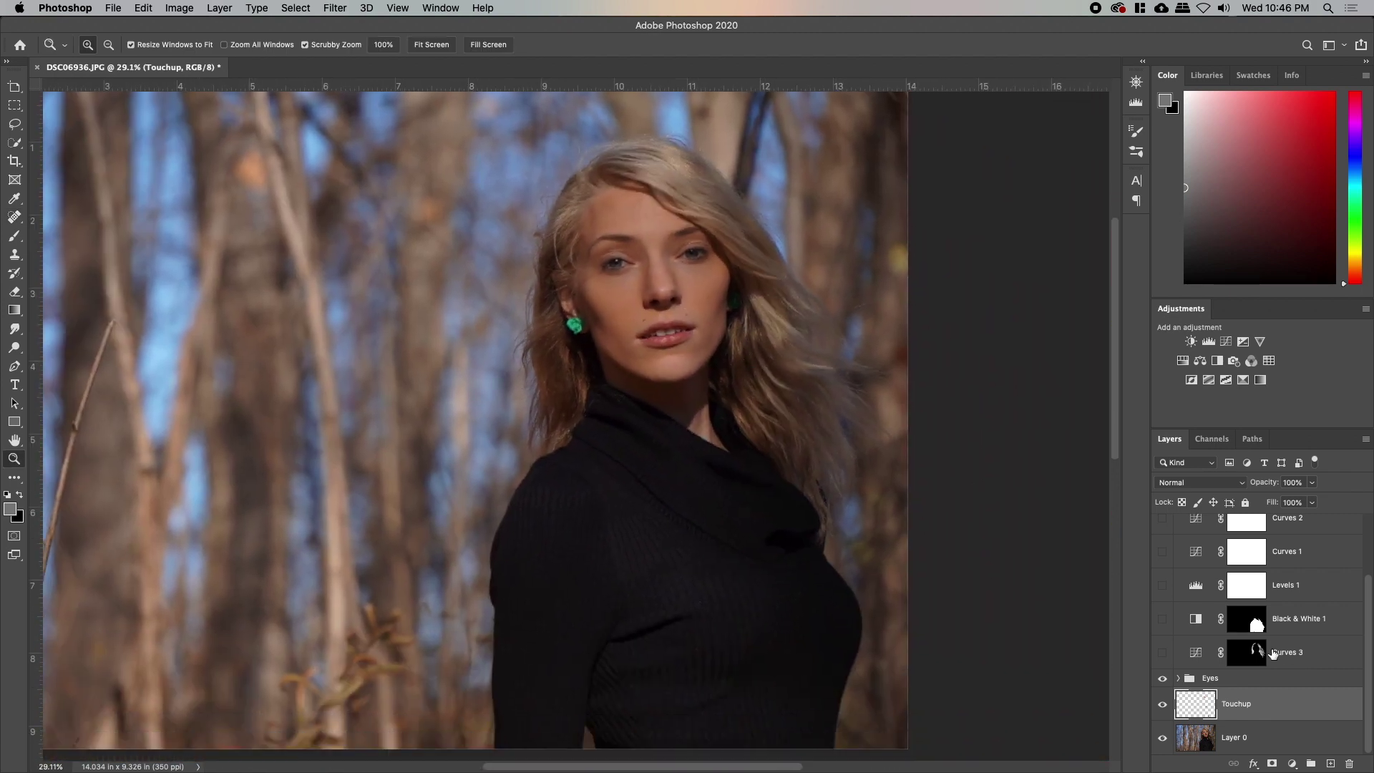
Step: Turn Curves 3, Black & White 1, Levels 1, Curves 1, Curves 2 and D & B back on
{"action": "left_click", "coordinate": [1162, 653]}
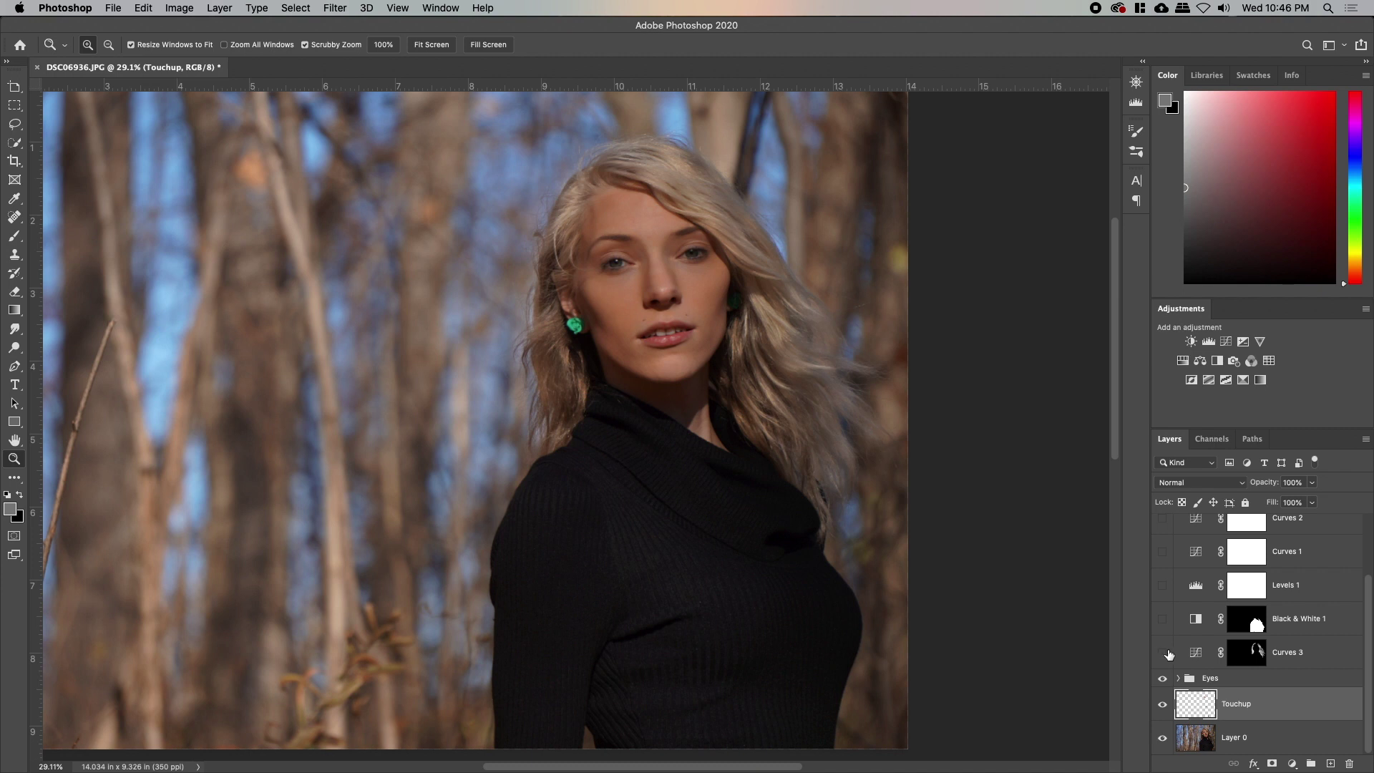
{"action": "left_click", "coordinate": [1162, 654]}
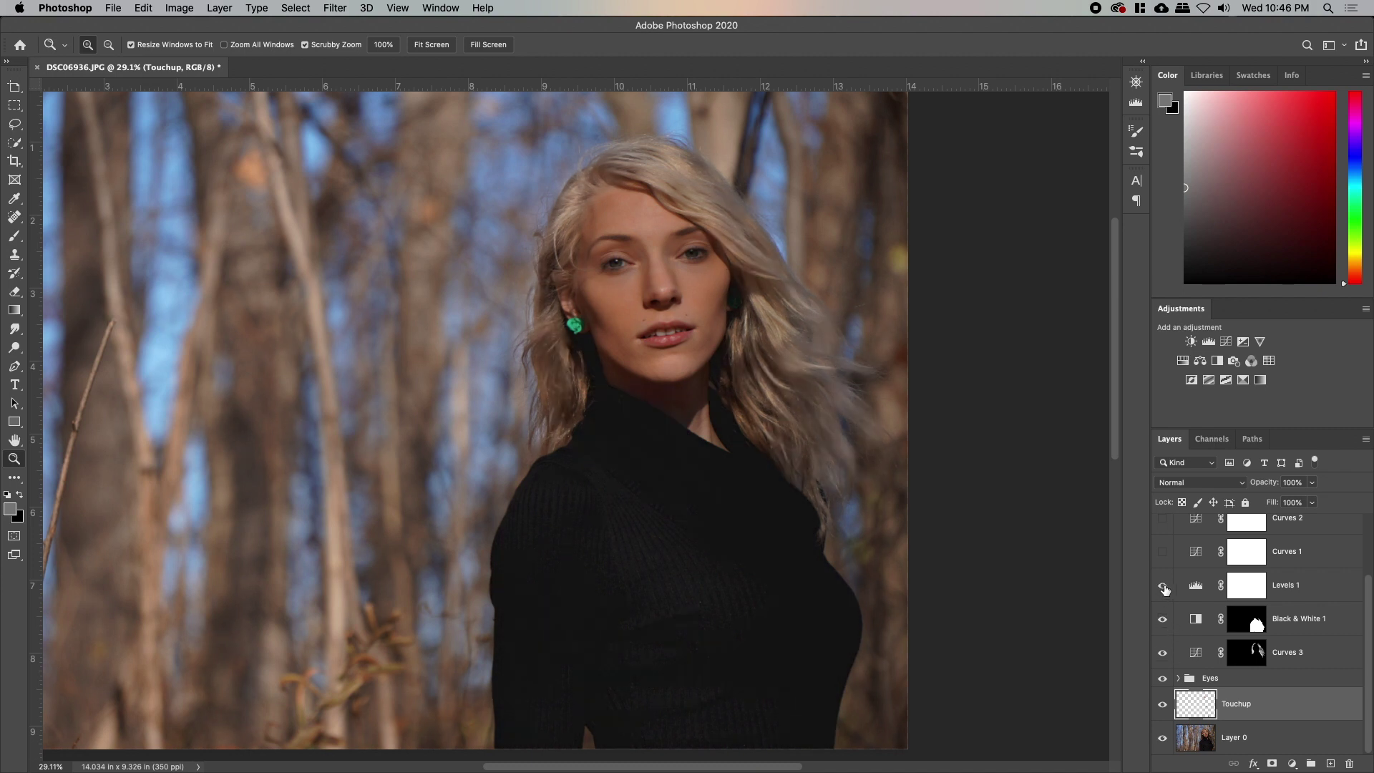
{"action": "left_click", "coordinate": [1163, 553]}
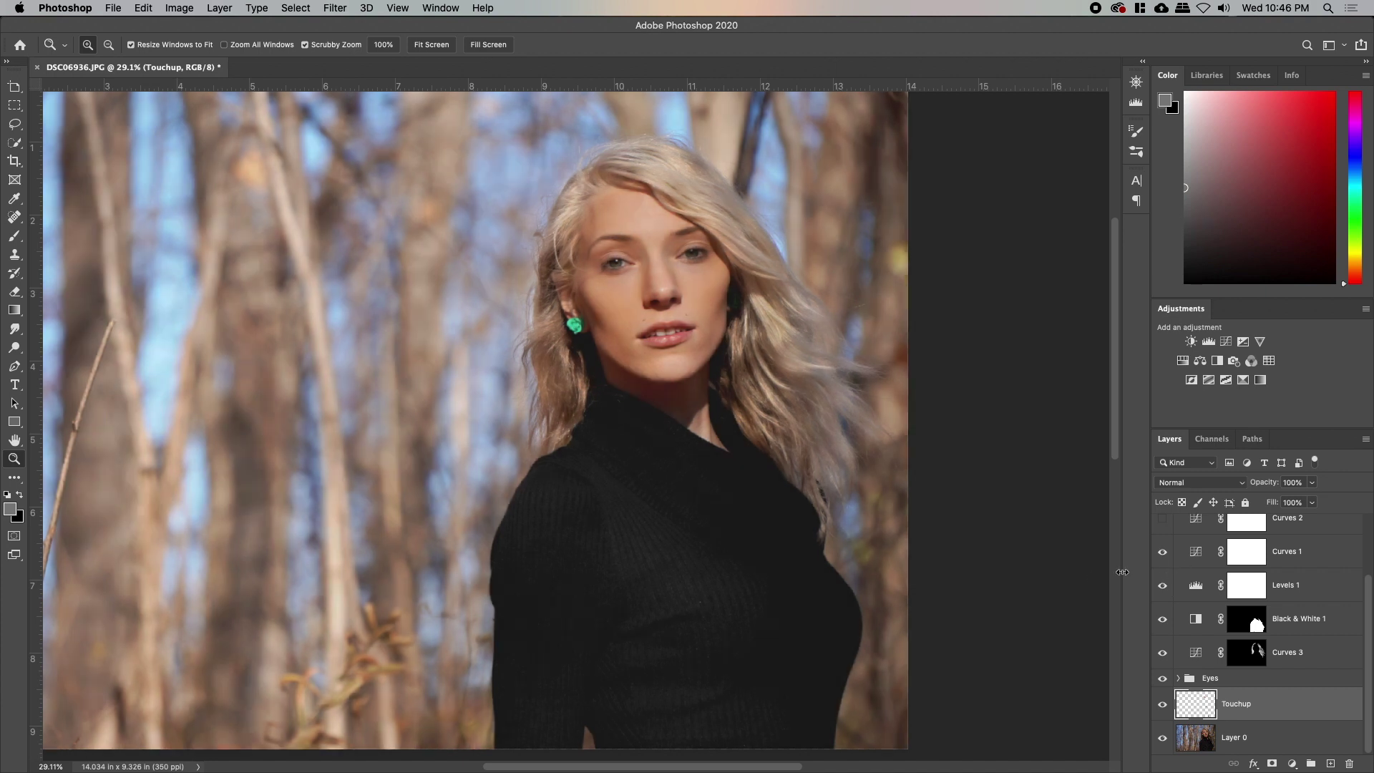
{"action": "scroll", "coordinate": [1237, 603], "scroll_direction": "up", "scroll_amount": 2}
{"action": "left_click", "coordinate": [1163, 587]}
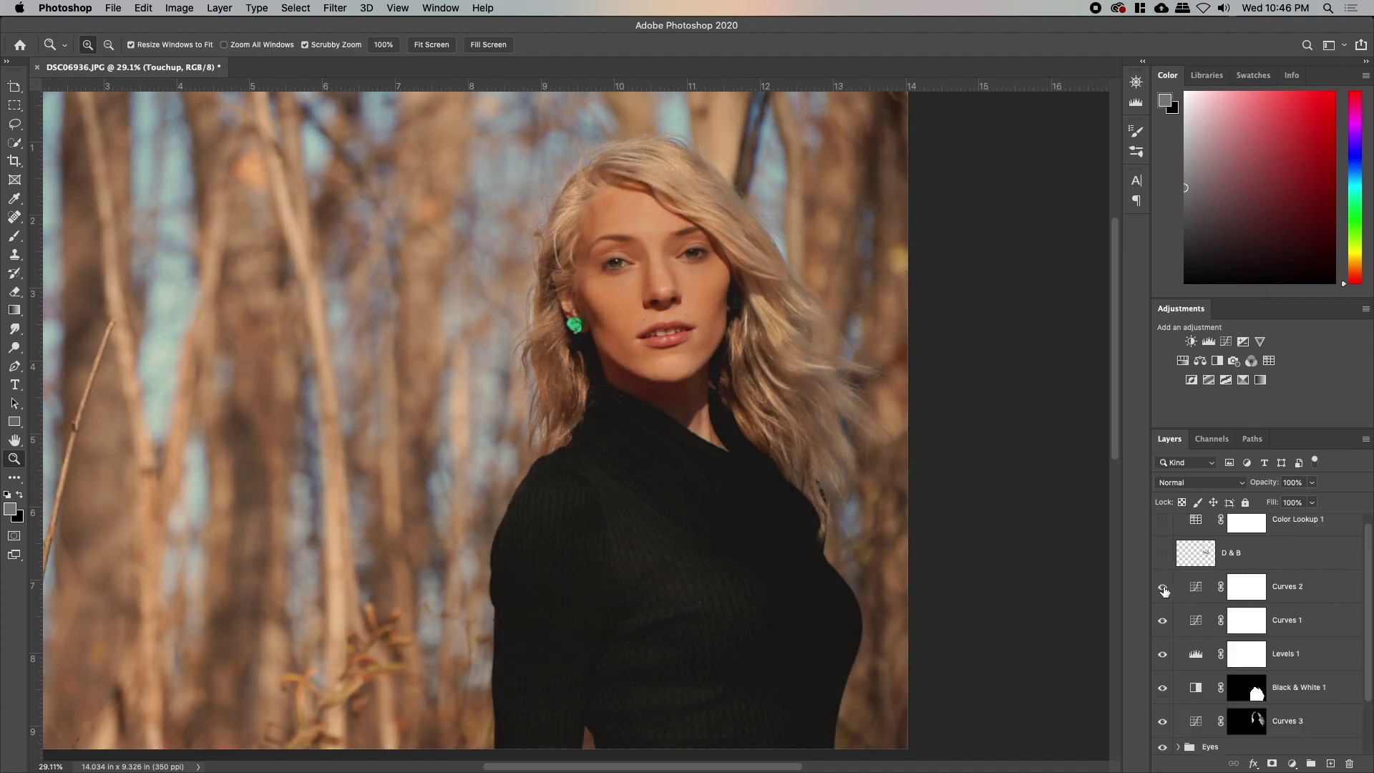
{"action": "scroll", "coordinate": [1176, 599], "scroll_direction": "up", "scroll_amount": 1}
{"action": "left_click", "coordinate": [1163, 565]}
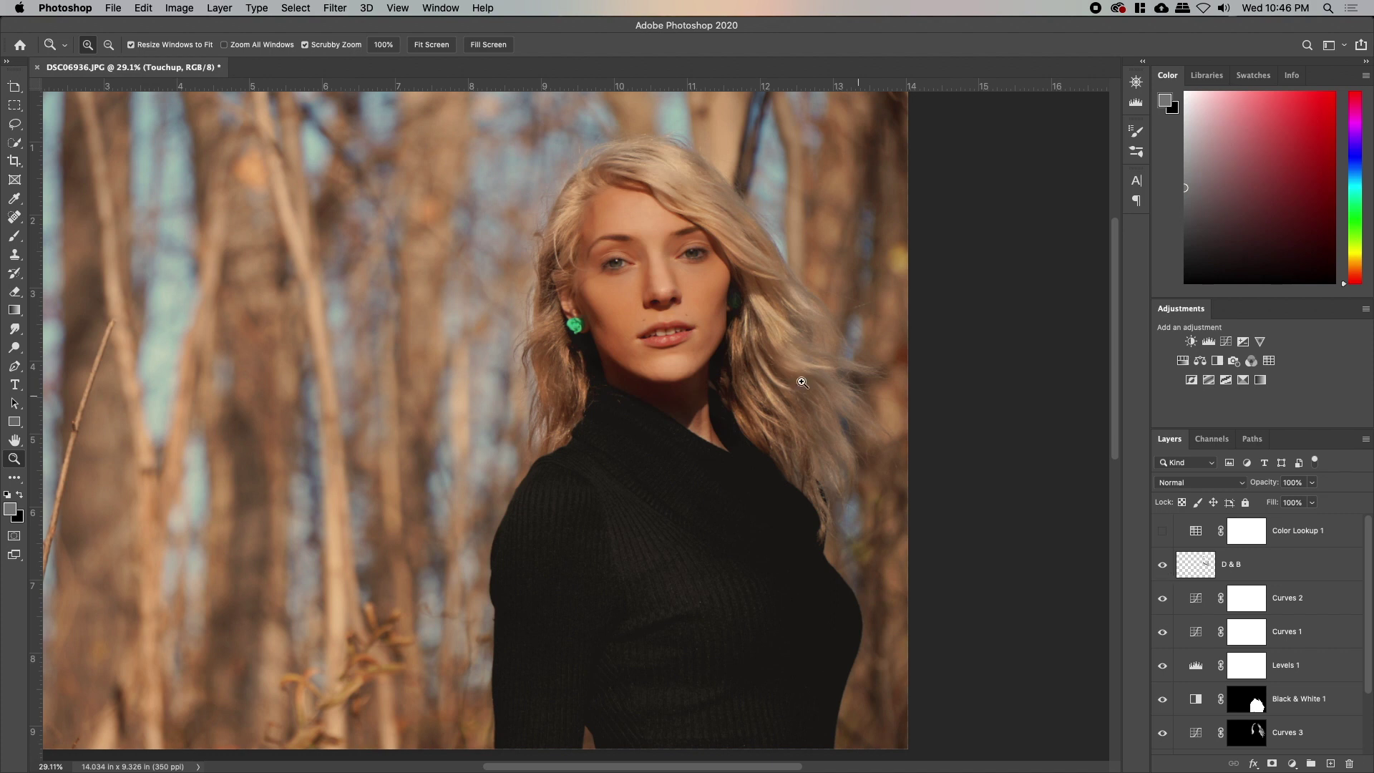
Step: Add a Curves adjustment above D & B, darken the RGB curve from input 94 to output 67, and invert its mask
{"action": "left_click_drag", "start_coordinate": [641, 308], "coordinate": [835, 436]}
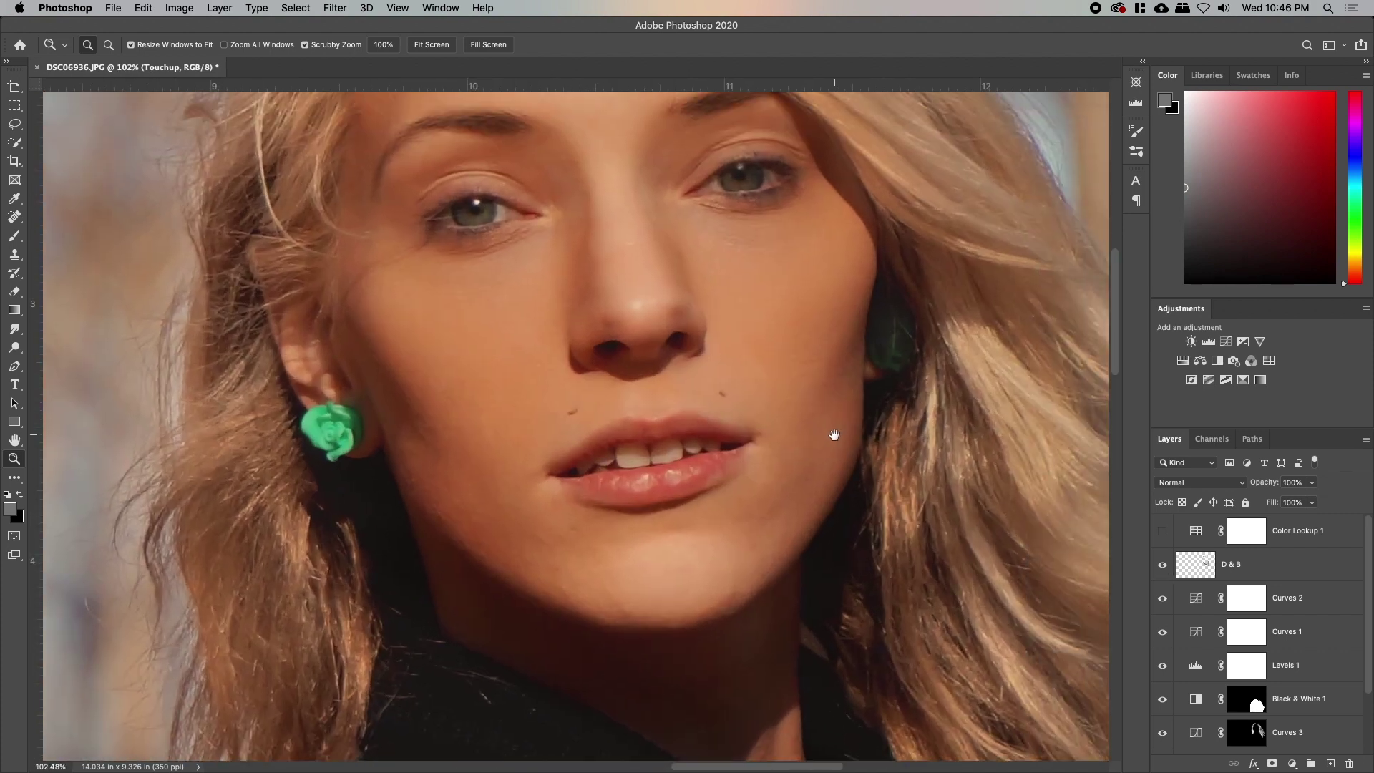
{"action": "left_click", "coordinate": [1273, 555]}
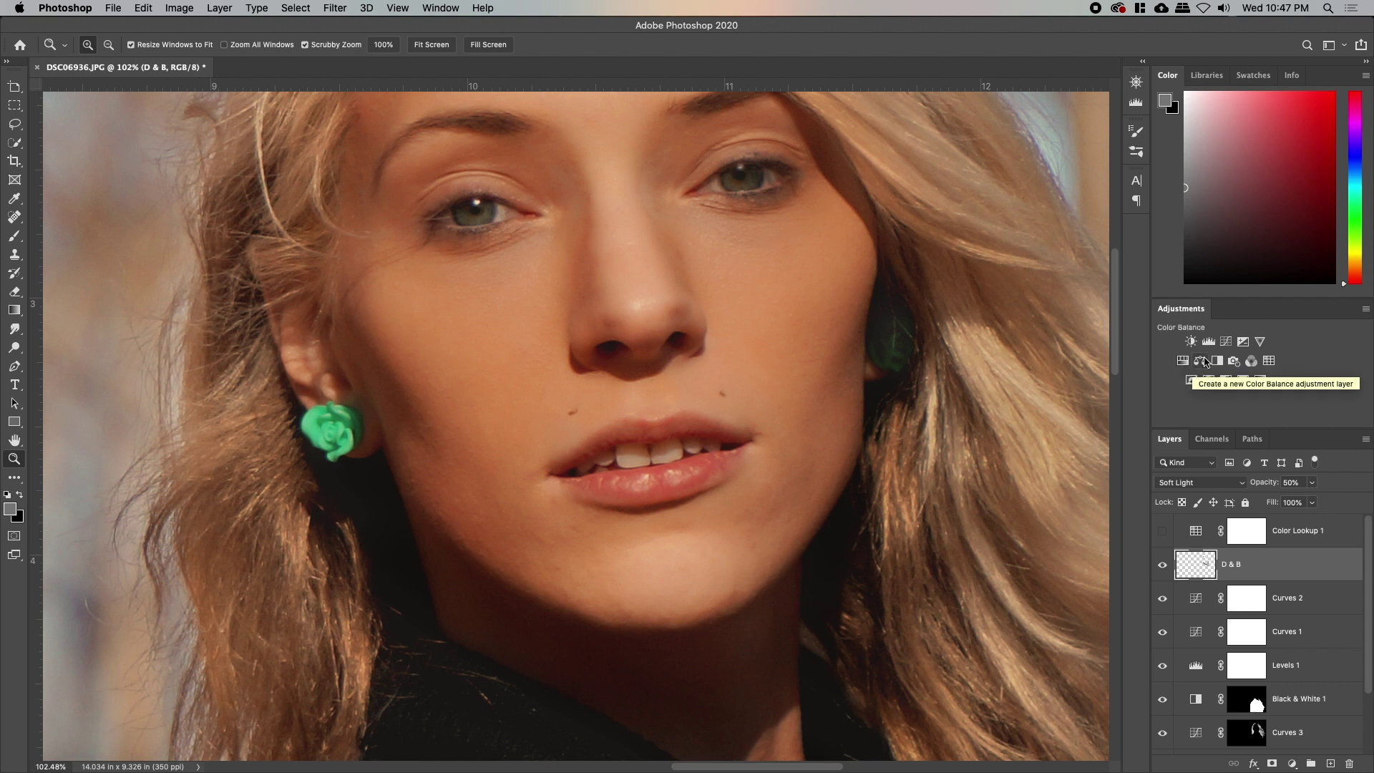
{"action": "left_click", "coordinate": [1229, 346]}
{"action": "left_click_drag", "start_coordinate": [1093, 368], "coordinate": [1095, 383]}
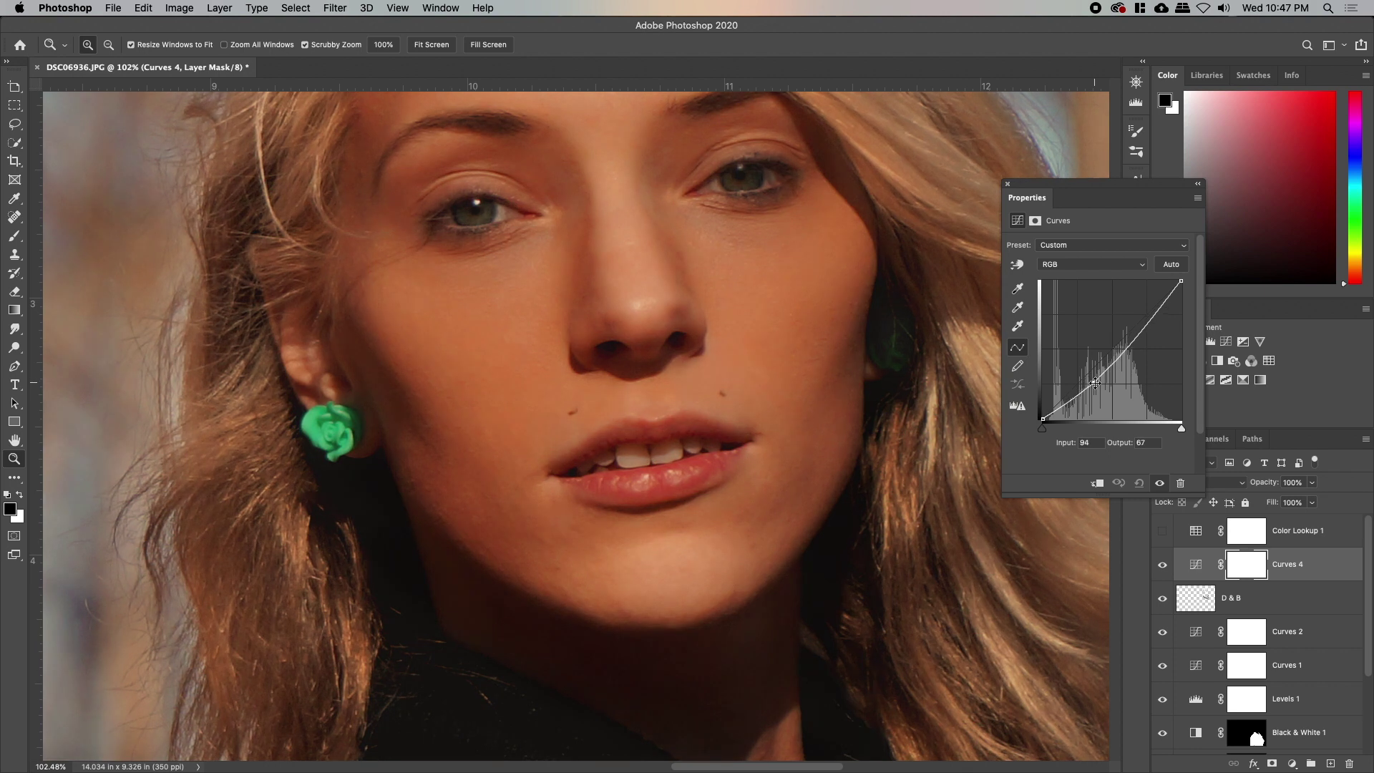
{"action": "left_click", "coordinate": [1008, 185]}
{"action": "key", "text": "super+i"}
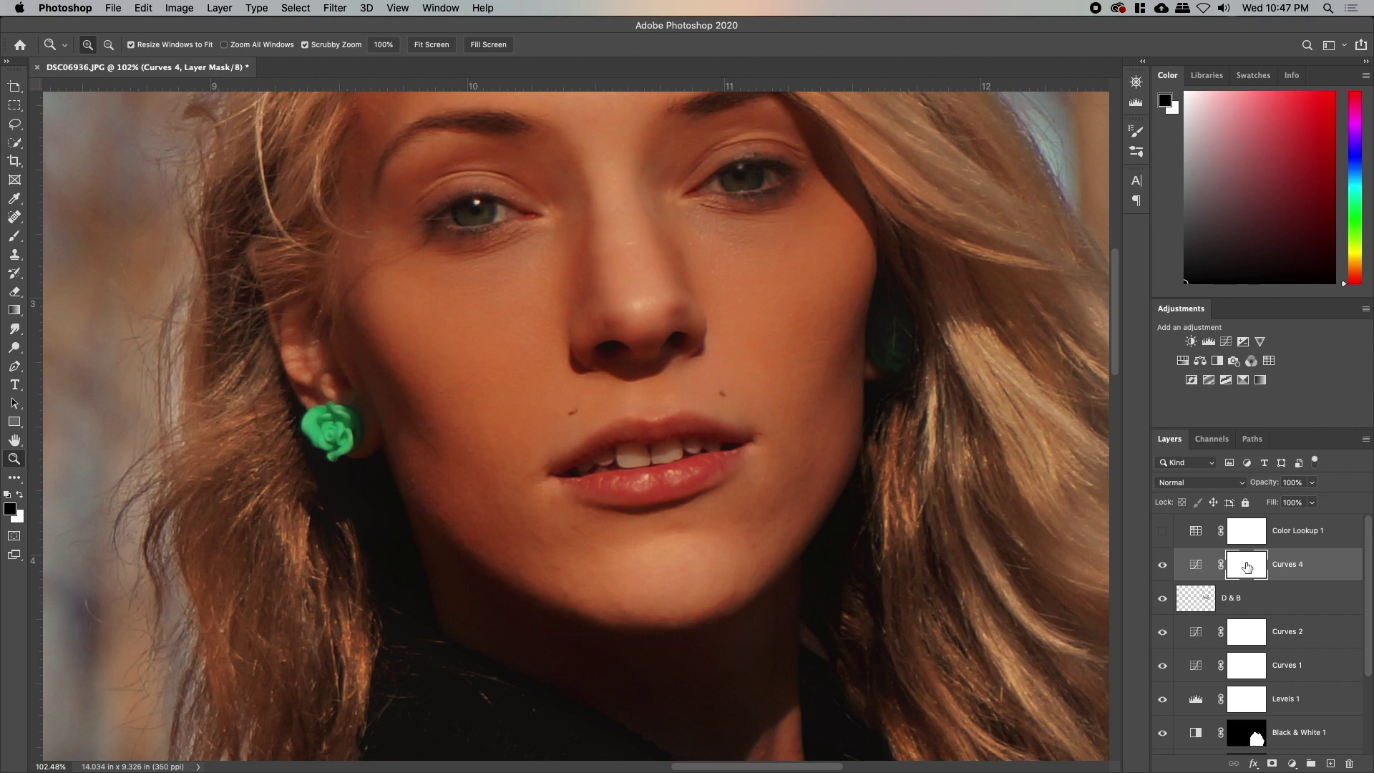
Step: Restore the new Curves layer's fill to 100% and prepare a white brush with 30% flow
{"action": "key", "text": "b"}
{"action": "key", "text": "x"}
{"action": "right_click", "coordinate": [742, 492]}
{"action": "key", "text": "Return"}
{"action": "key", "text": "z"}
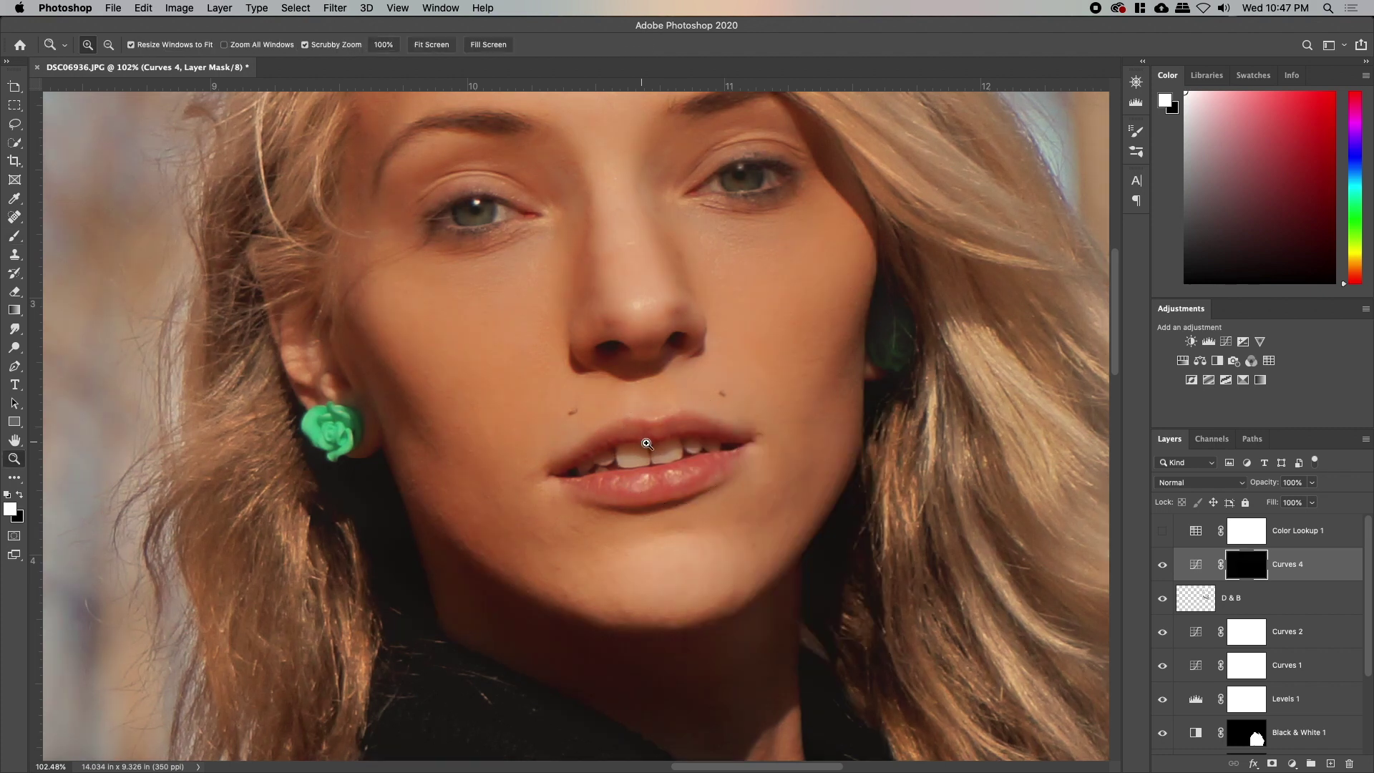
{"action": "left_click_drag", "start_coordinate": [643, 436], "coordinate": [662, 443]}
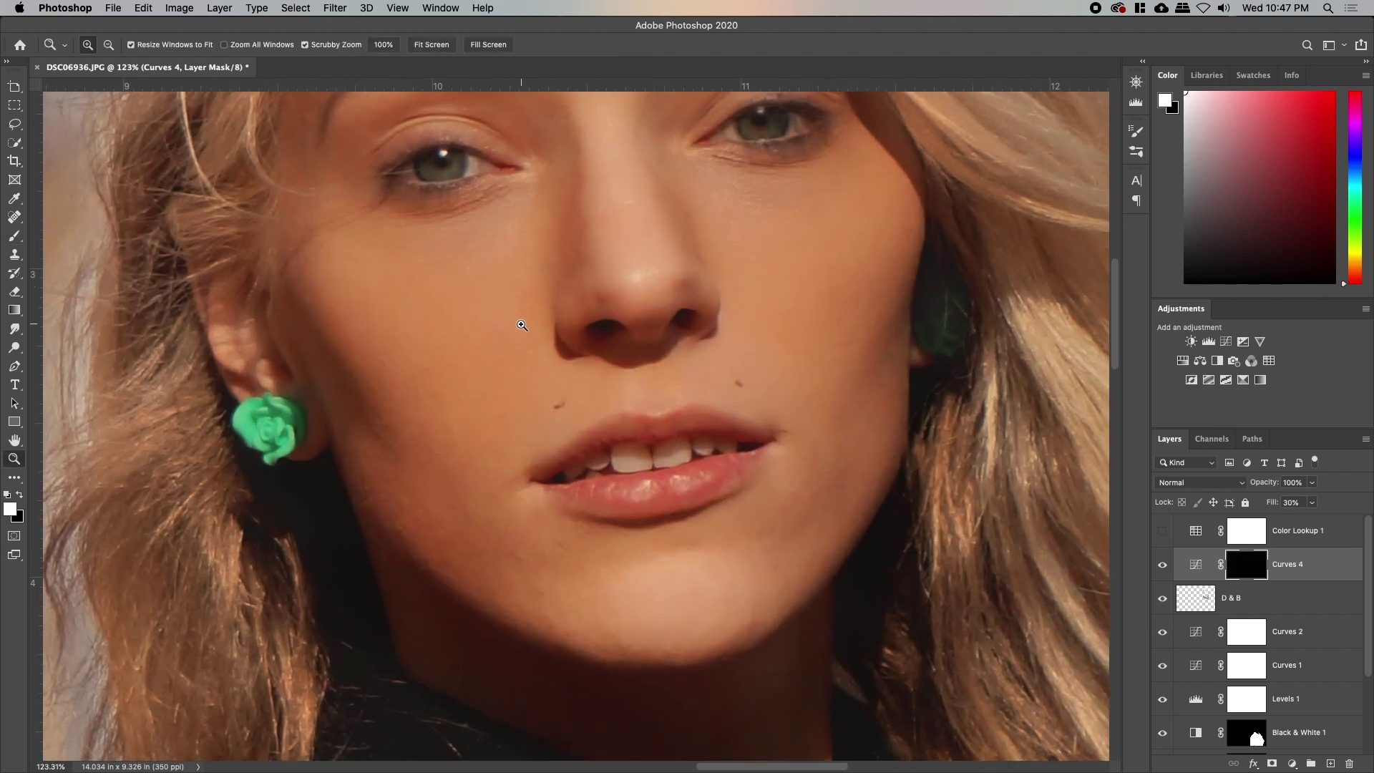
{"action": "key", "text": "b"}
{"action": "left_click_drag", "start_coordinate": [1273, 504], "coordinate": [1322, 509]}
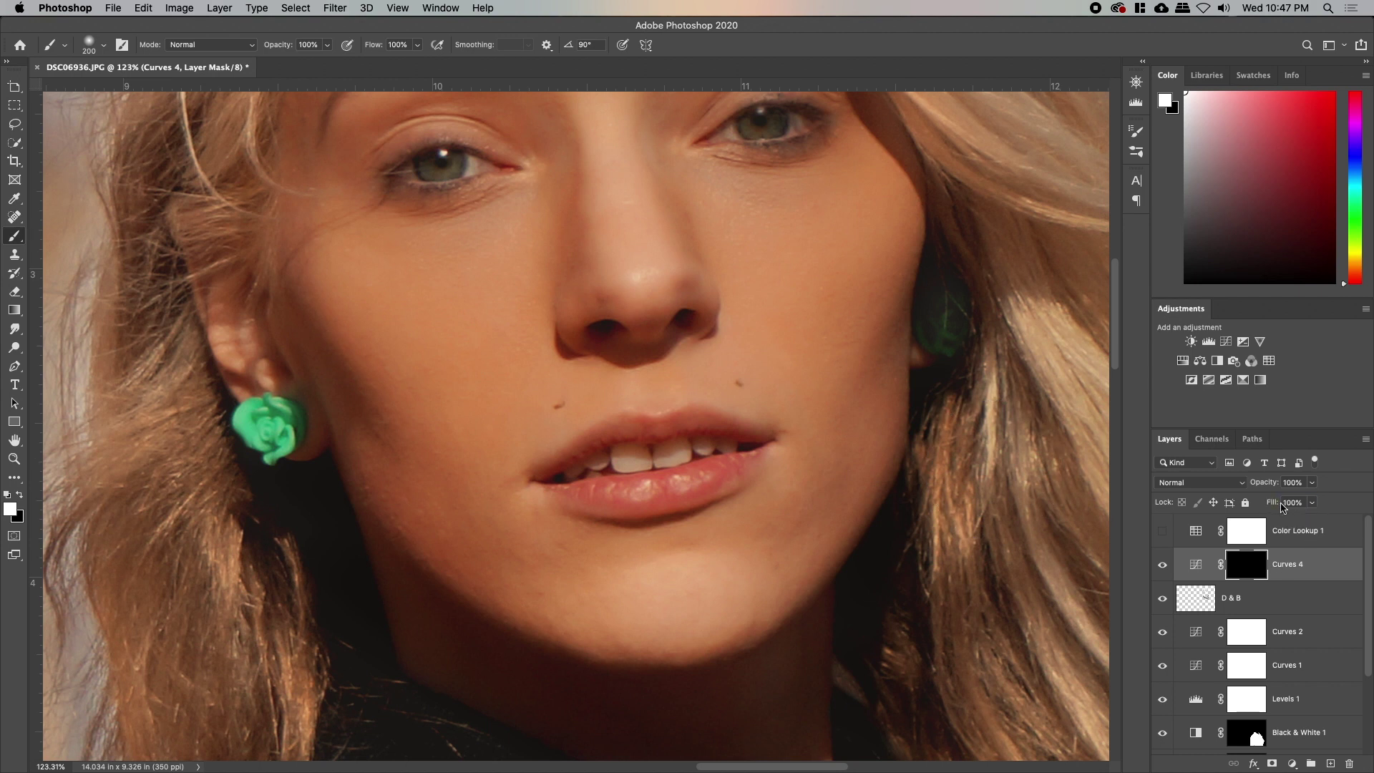
{"action": "key", "text": "shift+3"}
Step: Paint white over the upper lip on the Curves 4 mask, starting with a size 30 brush
{"action": "key", "text": "super+space"}
{"action": "left_click_drag", "start_coordinate": [662, 446], "coordinate": [690, 450]}
{"action": "key", "text": "["}
{"action": "key", "text": "bracketleft"}
{"action": "key", "text": "bracketleft"}
{"action": "key", "text": "bracketleft"}
{"action": "key", "text": "bracketleft"}
{"action": "key", "text": "bracketleft"}
{"action": "key", "text": "bracketleft"}
{"action": "key", "text": "bracketleft"}
{"action": "key", "text": "bracketleft"}
{"action": "key", "text": "bracketleft"}
{"action": "key", "text": "bracketleft"}
{"action": "key", "text": "bracketleft"}
{"action": "key", "text": "bracketleft"}
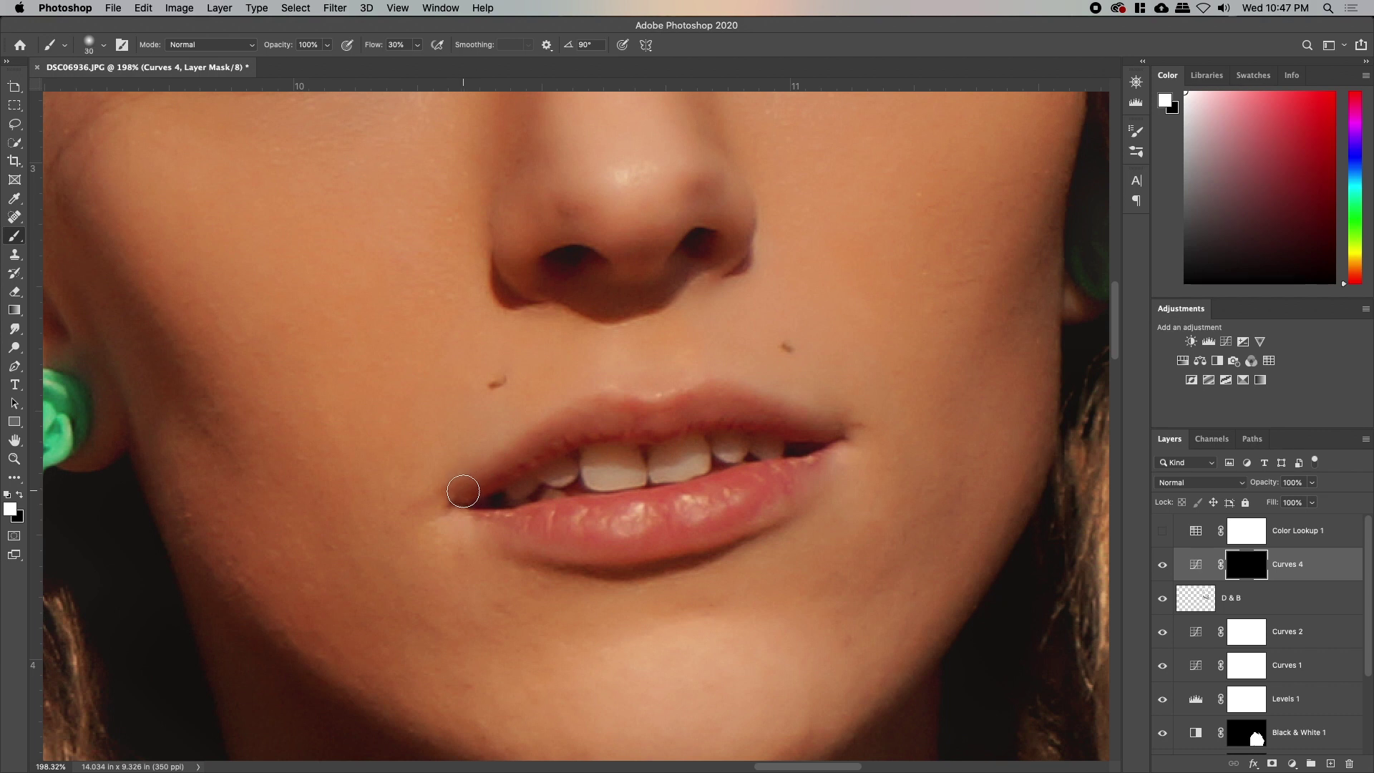
{"action": "mouse_move", "coordinate": [464, 491]}
{"action": "left_mouse_down"}
{"action": "mouse_move", "coordinate": [612, 398]}
{"action": "mouse_move", "coordinate": [667, 414]}
{"action": "mouse_move", "coordinate": [610, 404]}
{"action": "mouse_move", "coordinate": [657, 421]}
{"action": "mouse_move", "coordinate": [716, 393]}
{"action": "mouse_move", "coordinate": [833, 429]}
{"action": "mouse_move", "coordinate": [687, 404]}
{"action": "mouse_move", "coordinate": [743, 425]}
{"action": "mouse_move", "coordinate": [634, 426]}
{"action": "mouse_move", "coordinate": [728, 414]}
{"action": "mouse_move", "coordinate": [595, 413]}
{"action": "left_mouse_up"}
Step: Paint white along the lower lip's upper edge on the Curves 4 mask, using a size 25 brush towards the middle
{"action": "key", "text": "bracketleft"}
{"action": "key", "text": "bracketleft"}
{"action": "key", "text": "bracketleft"}
{"action": "key", "text": "bracketright"}
{"action": "key", "text": "bracketright"}
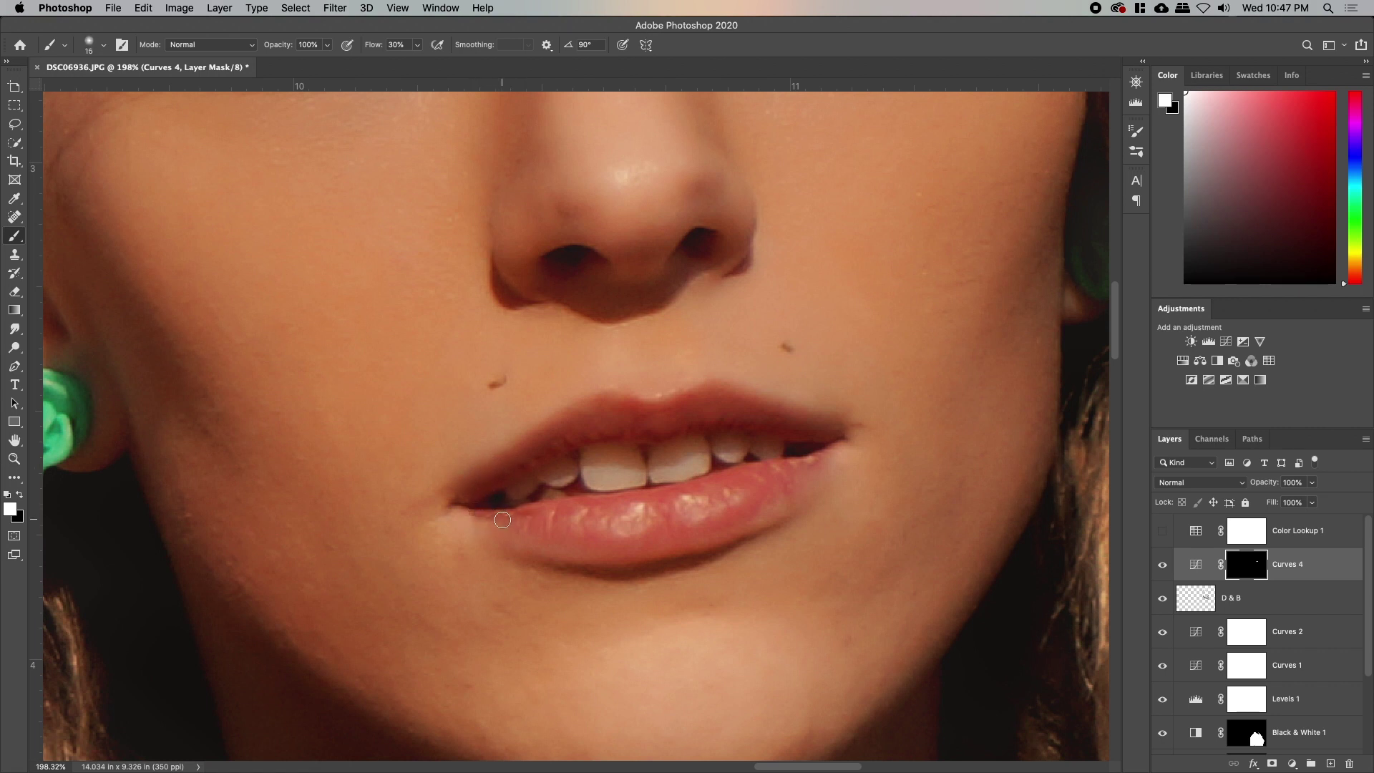
{"action": "left_click_drag", "start_coordinate": [499, 517], "coordinate": [639, 511]}
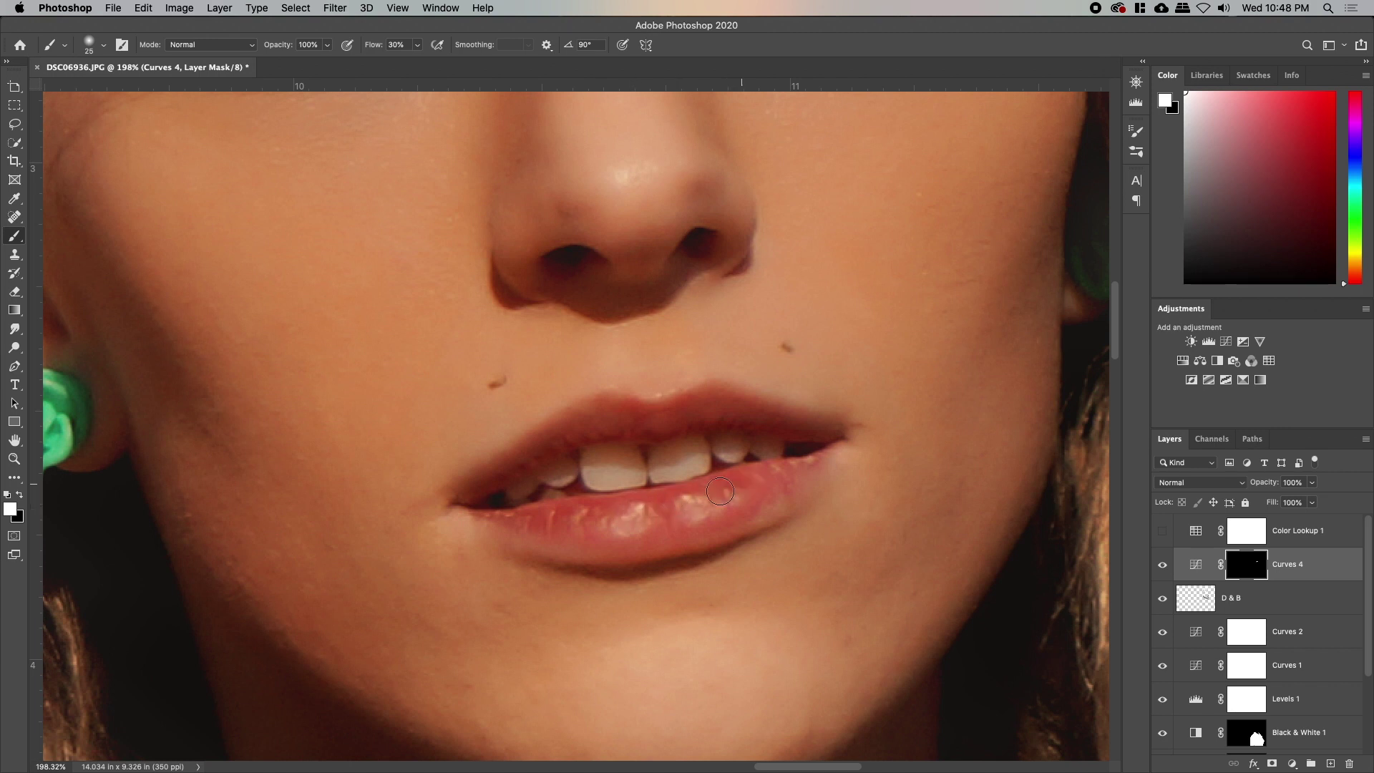
Step: Paint the narrow corner of the lower lip near the green earring in shadow on the Curves 4 mask with a finer brush
{"action": "key", "text": "bracketleft"}
{"action": "key", "text": "bracketleft"}
{"action": "key", "text": "bracketleft"}
{"action": "left_click_drag", "start_coordinate": [827, 450], "coordinate": [804, 464]}
Step: Fill in the rest of the lower lip and touch up the upper lip on the Curves 4 mask with a size 40 brush
{"action": "key", "text": "bracketright"}
{"action": "key", "text": "bracketright"}
{"action": "key", "text": "bracketright"}
{"action": "key", "text": "bracketright"}
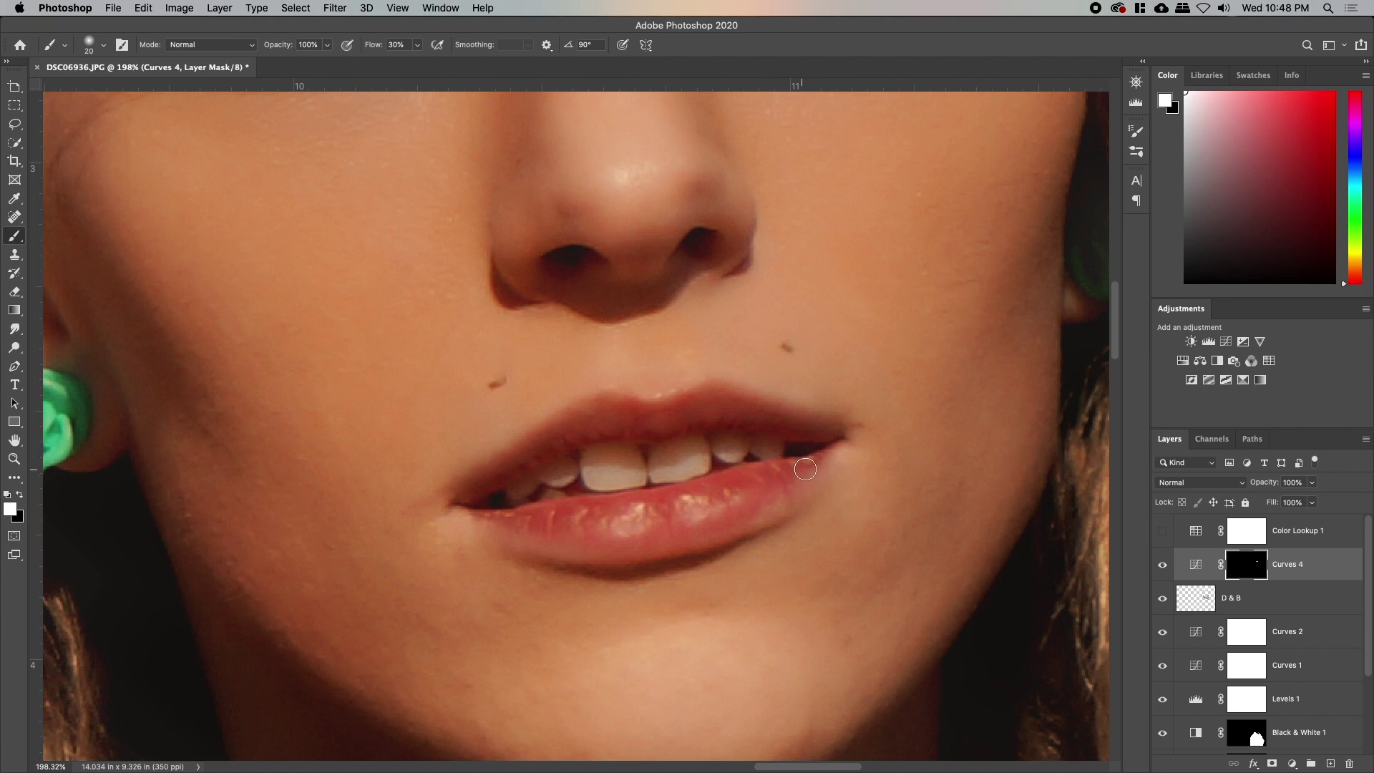
{"action": "key", "text": "bracketright"}
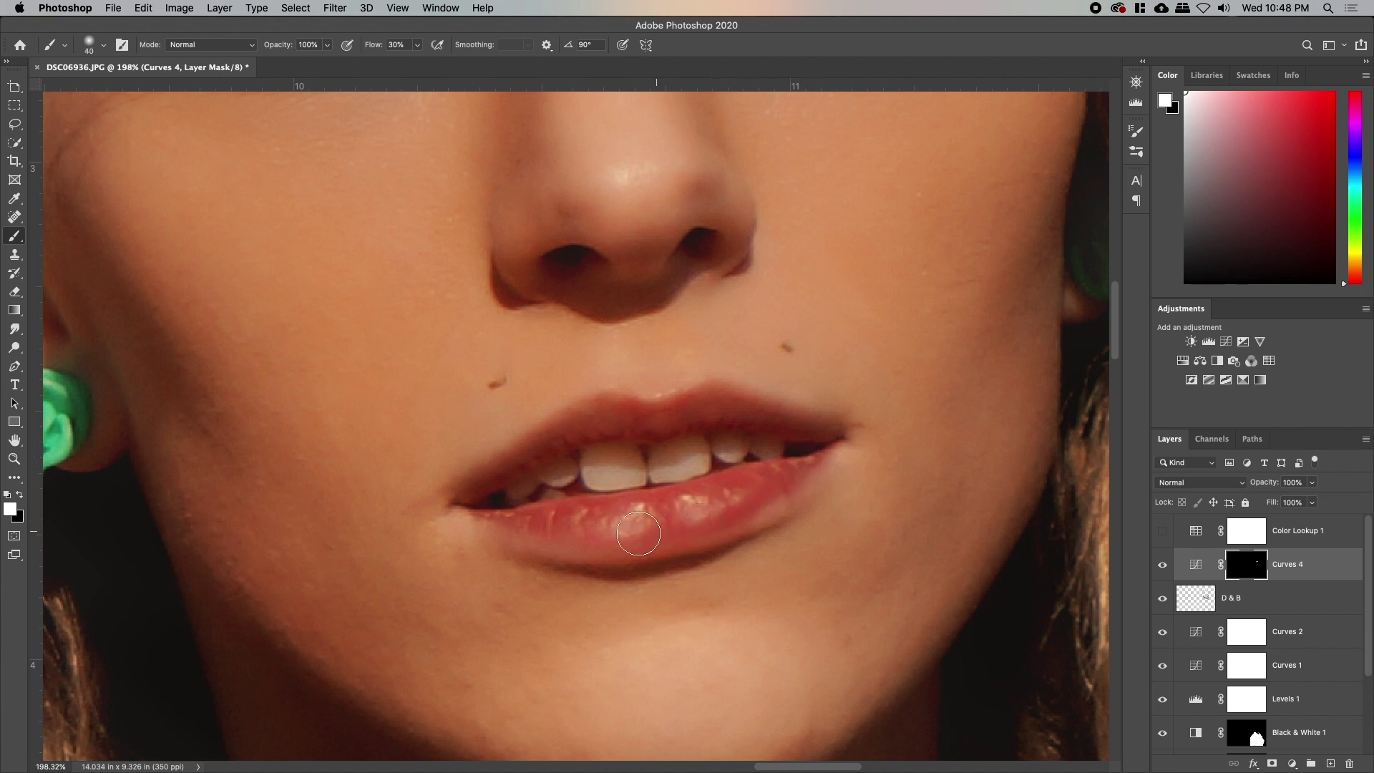
{"action": "mouse_move", "coordinate": [781, 480]}
{"action": "left_mouse_down"}
{"action": "mouse_move", "coordinate": [629, 534]}
{"action": "mouse_move", "coordinate": [520, 525]}
{"action": "mouse_move", "coordinate": [639, 512]}
{"action": "mouse_move", "coordinate": [611, 427]}
{"action": "mouse_move", "coordinate": [538, 527]}
{"action": "mouse_move", "coordinate": [622, 527]}
{"action": "mouse_move", "coordinate": [522, 526]}
{"action": "mouse_move", "coordinate": [580, 533]}
{"action": "mouse_move", "coordinate": [772, 489]}
{"action": "mouse_move", "coordinate": [547, 560]}
{"action": "mouse_move", "coordinate": [716, 520]}
{"action": "mouse_move", "coordinate": [791, 479]}
{"action": "mouse_move", "coordinate": [710, 531]}
{"action": "mouse_move", "coordinate": [675, 468]}
{"action": "mouse_move", "coordinate": [682, 424]}
{"action": "mouse_move", "coordinate": [716, 400]}
{"action": "mouse_move", "coordinate": [846, 435]}
{"action": "mouse_move", "coordinate": [747, 418]}
{"action": "mouse_move", "coordinate": [555, 420]}
{"action": "left_mouse_up"}
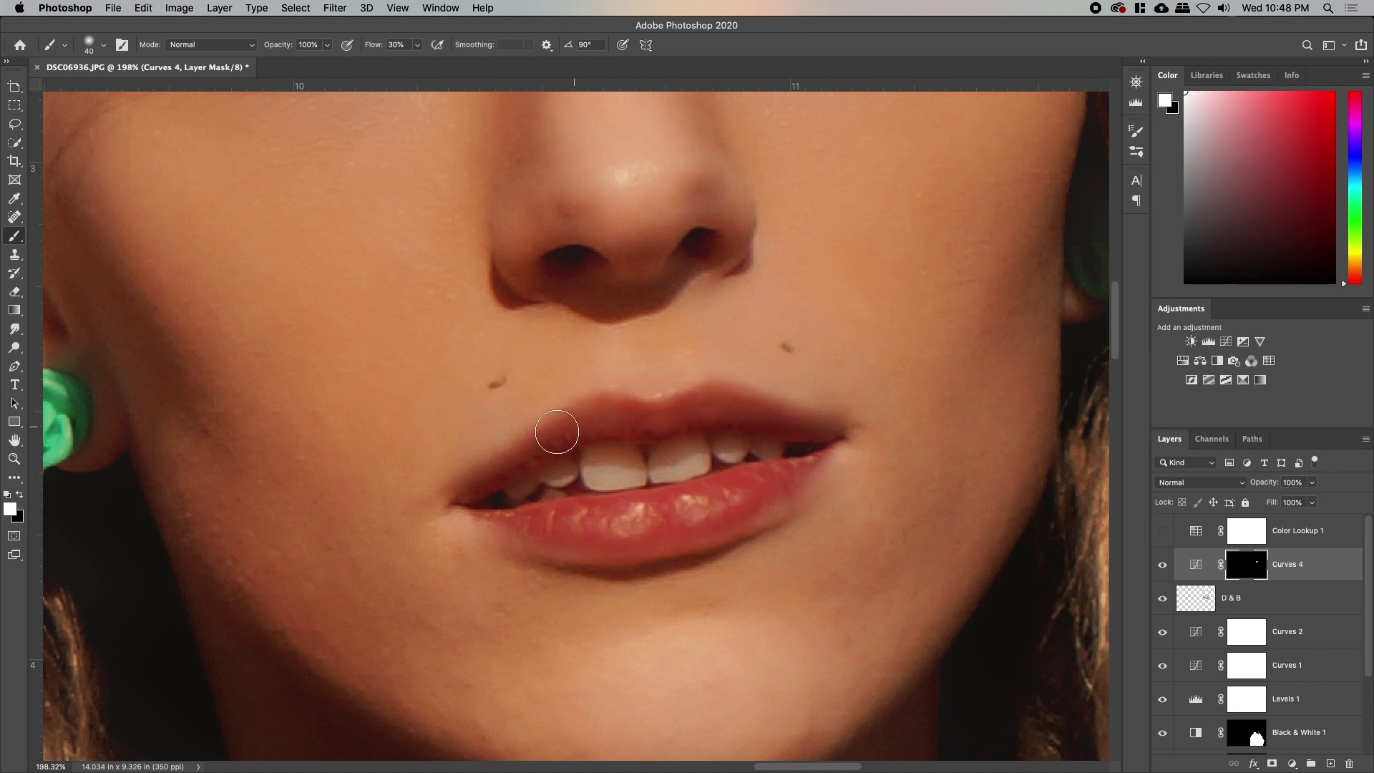
Step: Compare the whole face with the Curves 4 lip adjustment switched off and on
{"action": "key", "text": "z"}
{"action": "left_click_drag", "start_coordinate": [788, 376], "coordinate": [629, 395]}
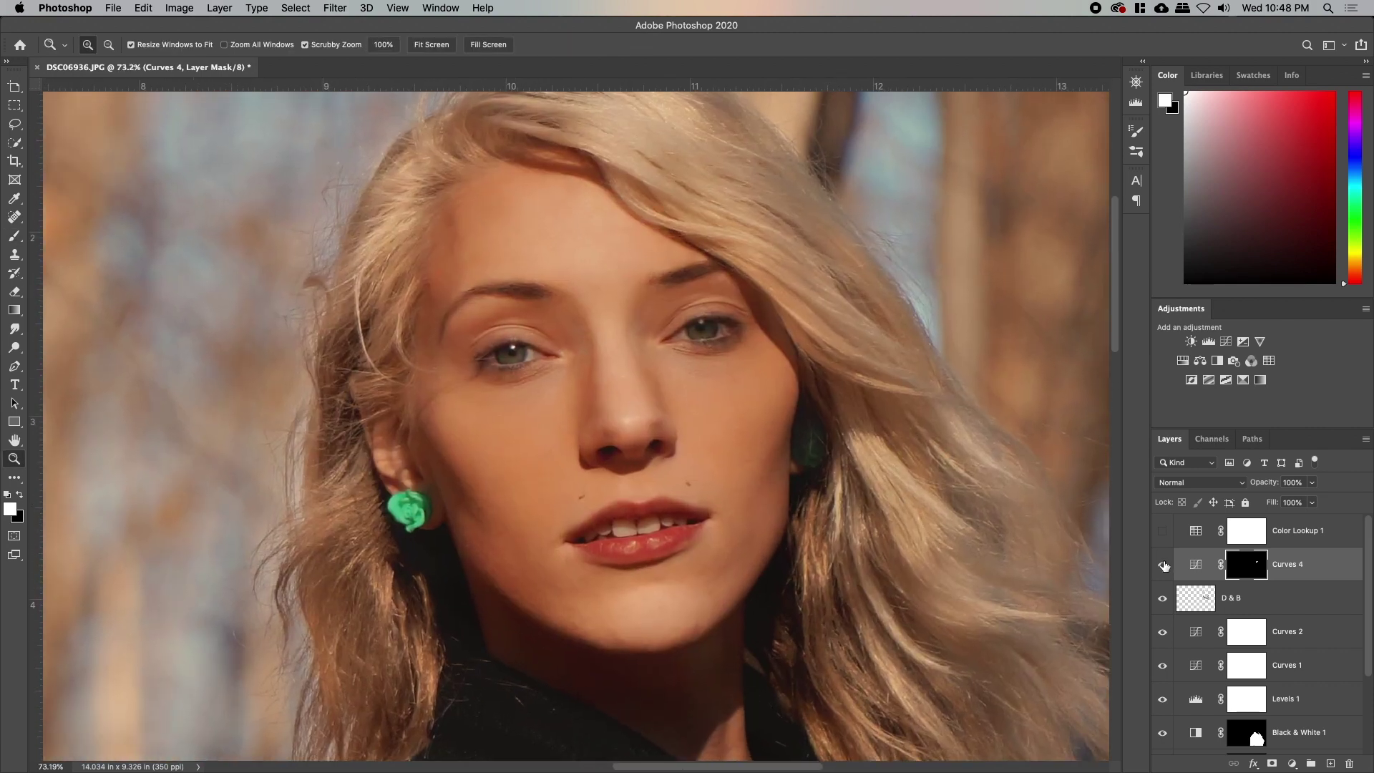
{"action": "left_click", "coordinate": [1163, 565]}
{"action": "left_click", "coordinate": [1164, 565]}
{"action": "left_click", "coordinate": [1164, 565]}
{"action": "left_click", "coordinate": [1164, 566]}
{"action": "left_click", "coordinate": [1164, 566]}
{"action": "left_click", "coordinate": [1164, 565]}
Step: Reopen Curves 4 and raise the Red channel's black point to output 169 to redden the lips
{"action": "left_click", "coordinate": [1201, 569]}
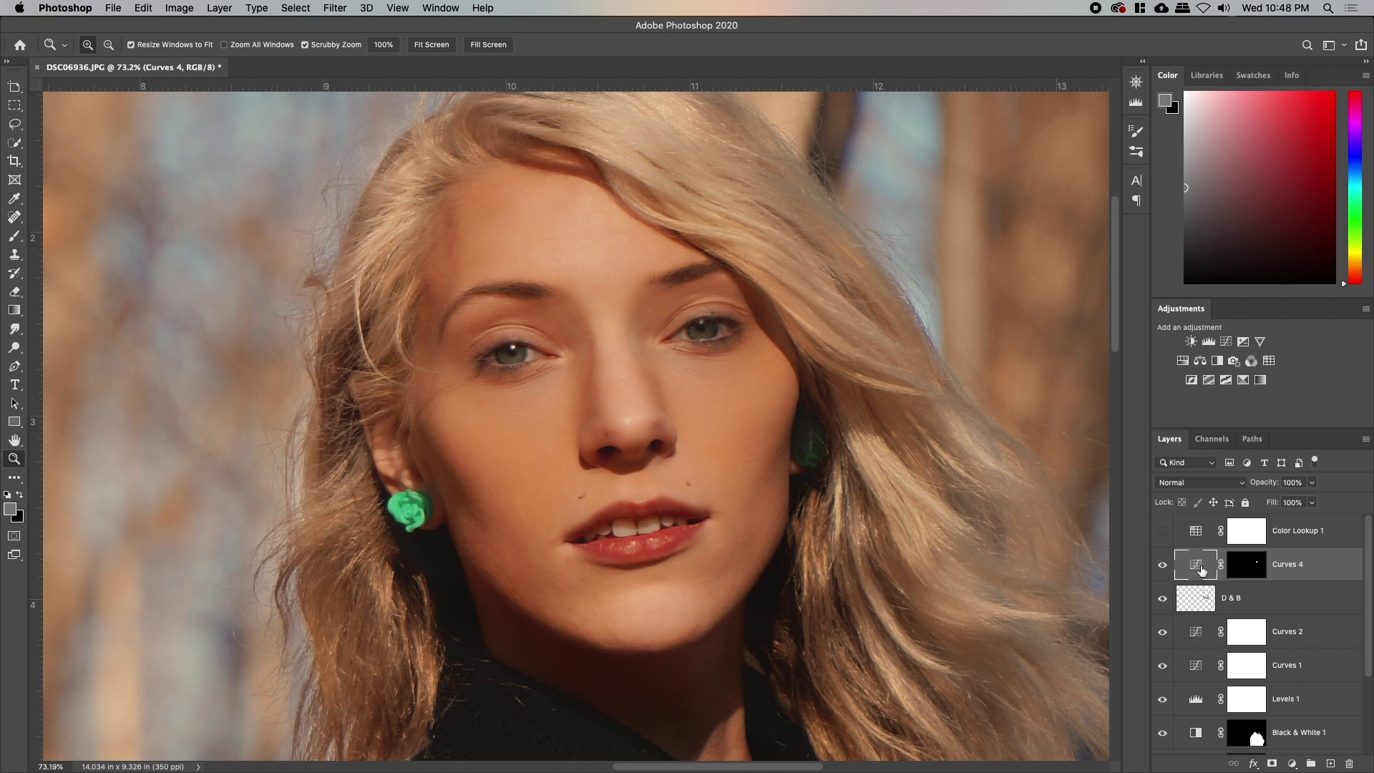
{"action": "double_click", "coordinate": [1202, 570]}
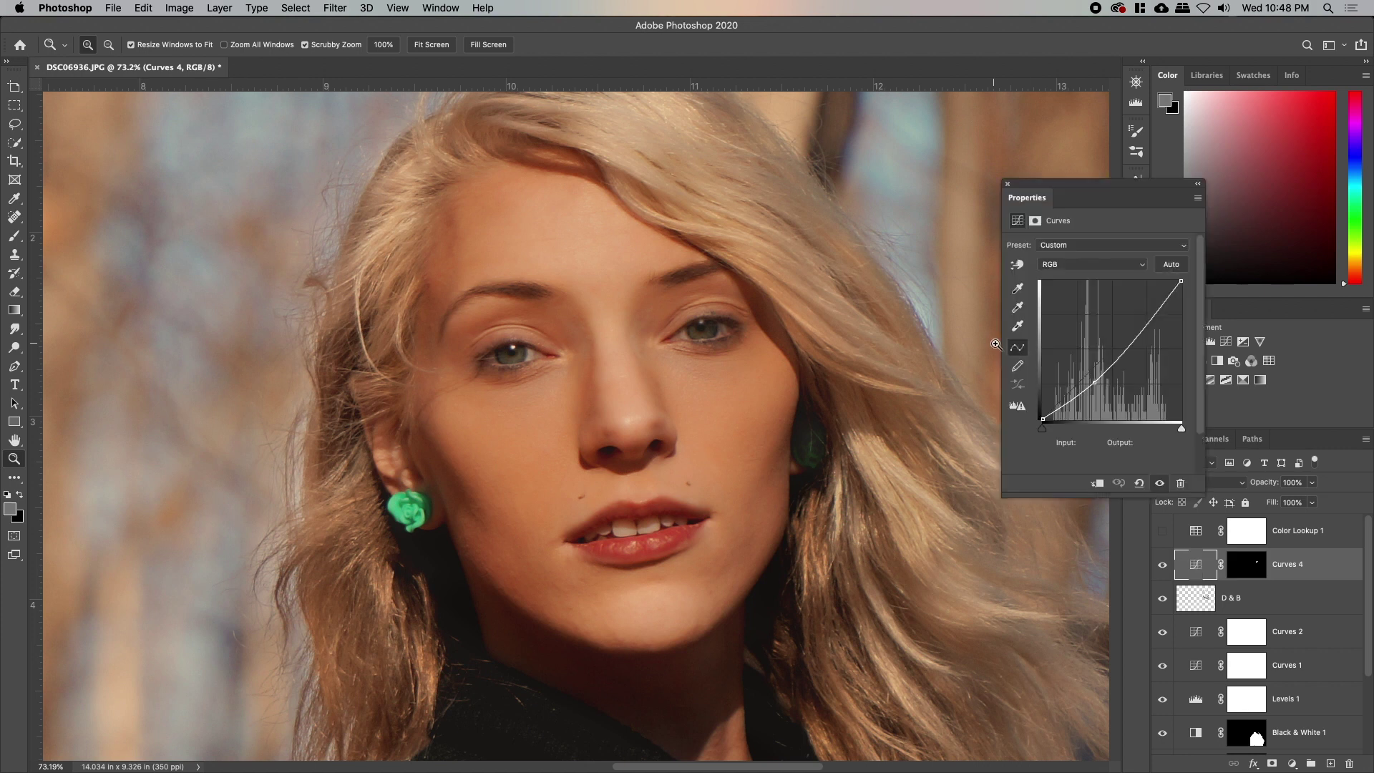
{"action": "left_click", "coordinate": [1110, 264]}
{"action": "left_click", "coordinate": [1107, 278]}
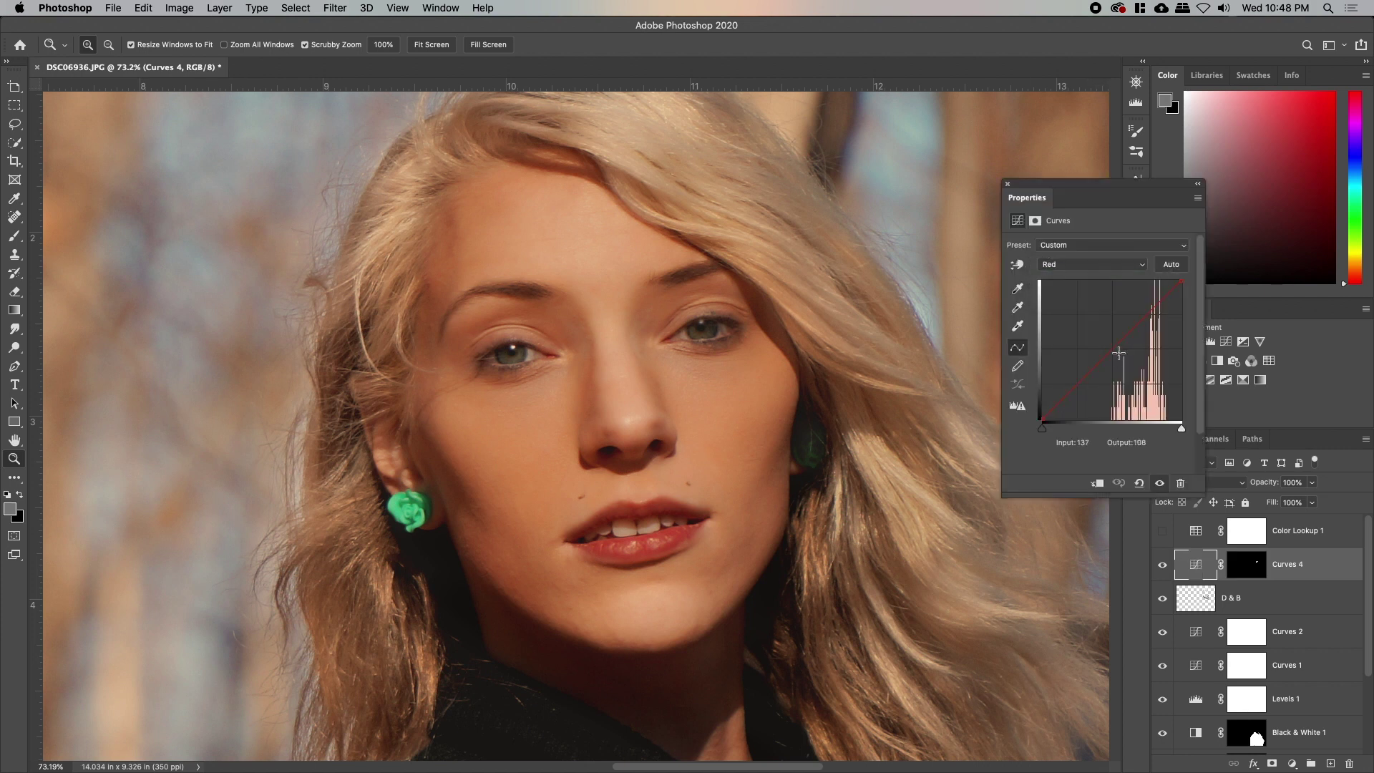
{"action": "left_click_drag", "start_coordinate": [1043, 420], "coordinate": [1049, 319]}
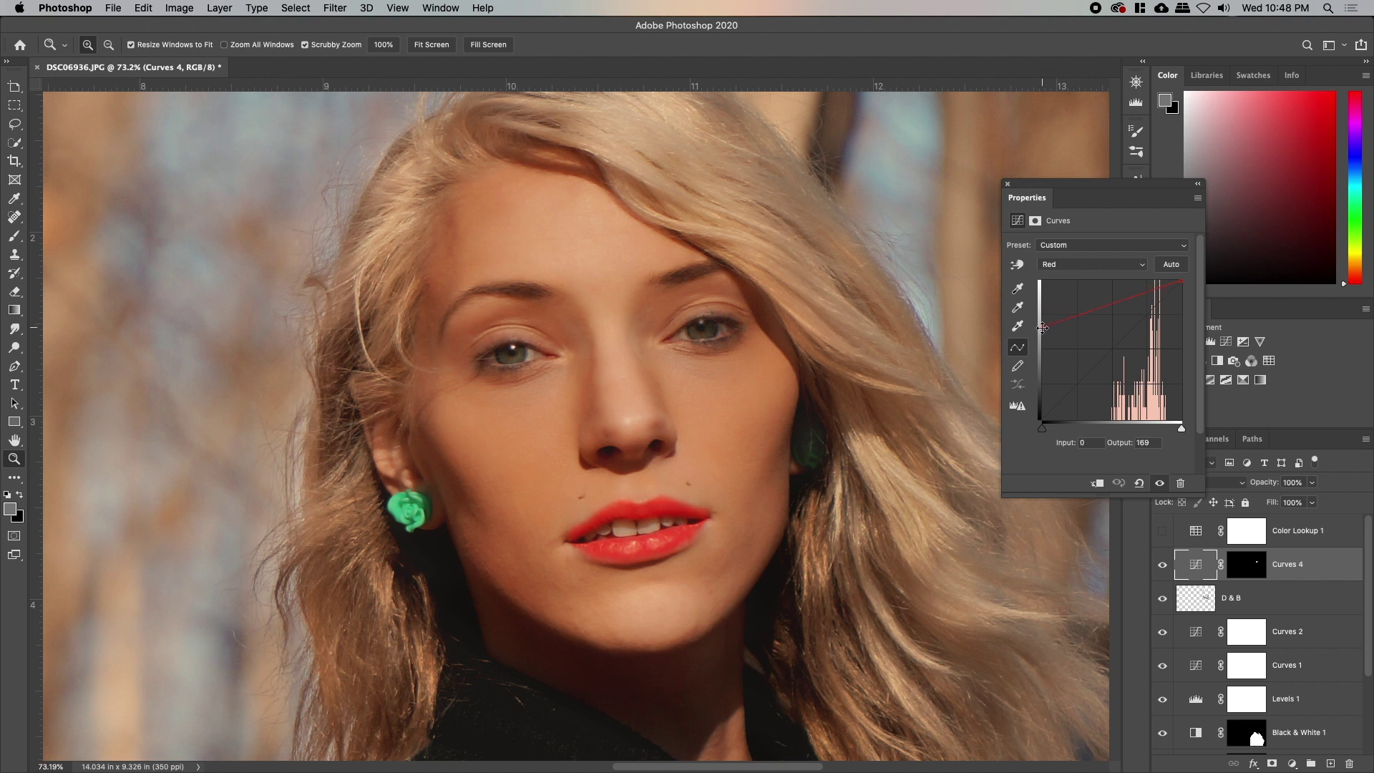
Step: Return the Red channel's black point to output 0 and lower the RGB curve's midpoint to input 107, output 55
{"action": "left_click_drag", "start_coordinate": [1031, 373], "coordinate": [1017, 434]}
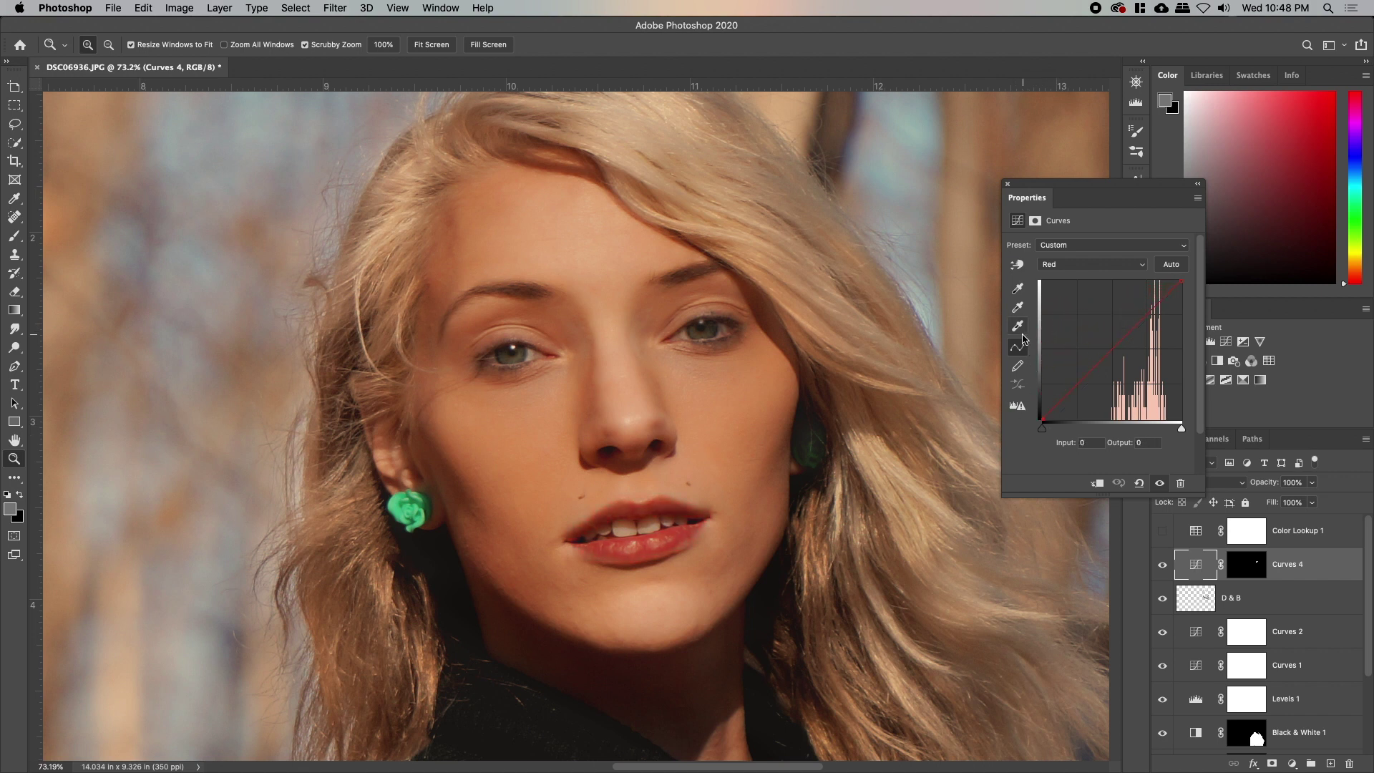
{"action": "left_click", "coordinate": [1059, 264]}
{"action": "left_click", "coordinate": [1061, 254]}
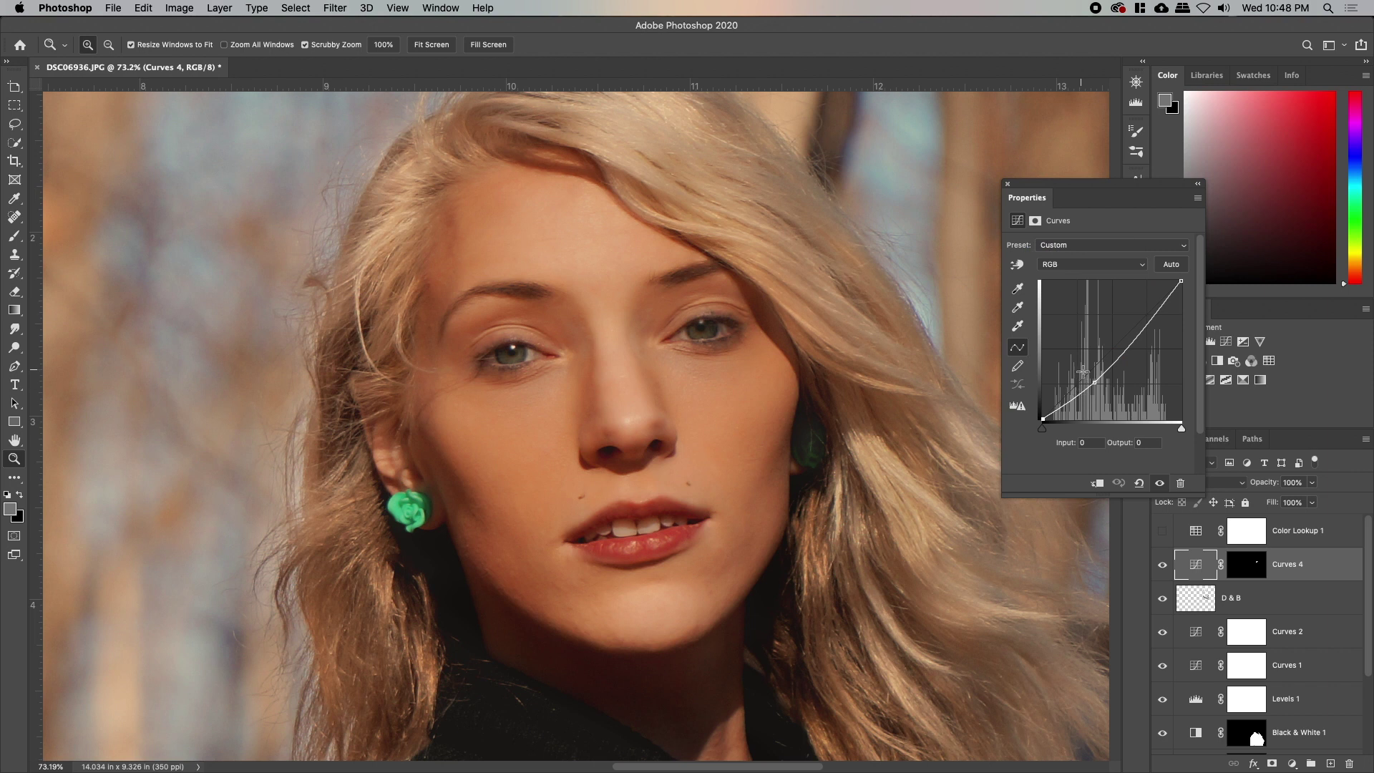
{"action": "left_click_drag", "start_coordinate": [1042, 420], "coordinate": [1013, 467]}
{"action": "left_click_drag", "start_coordinate": [1181, 283], "coordinate": [1195, 230]}
{"action": "left_click_drag", "start_coordinate": [1095, 383], "coordinate": [1101, 389]}
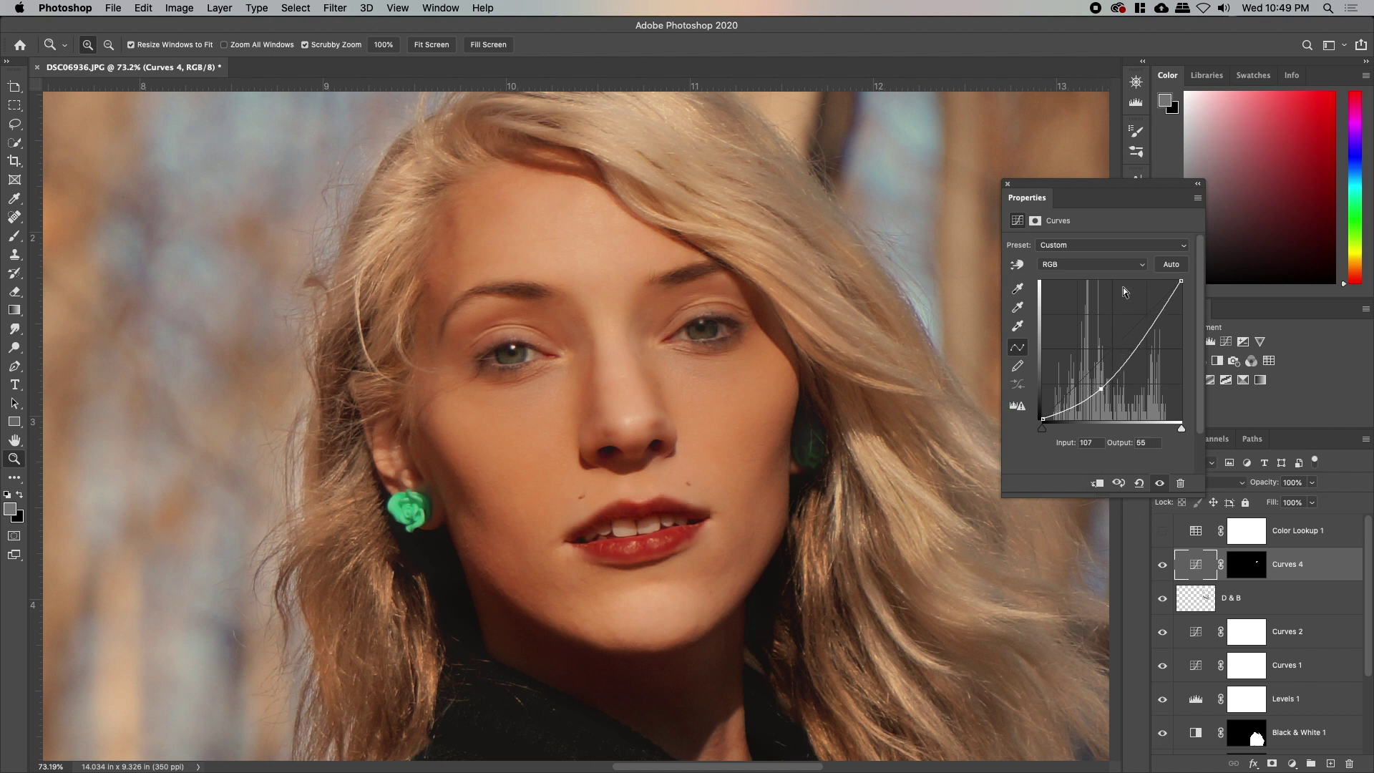
Step: Close the Curves 4 settings and set the layer's opacity to 51%
{"action": "left_click", "coordinate": [1008, 188]}
{"action": "key", "text": "0"}
{"action": "key", "text": "0"}
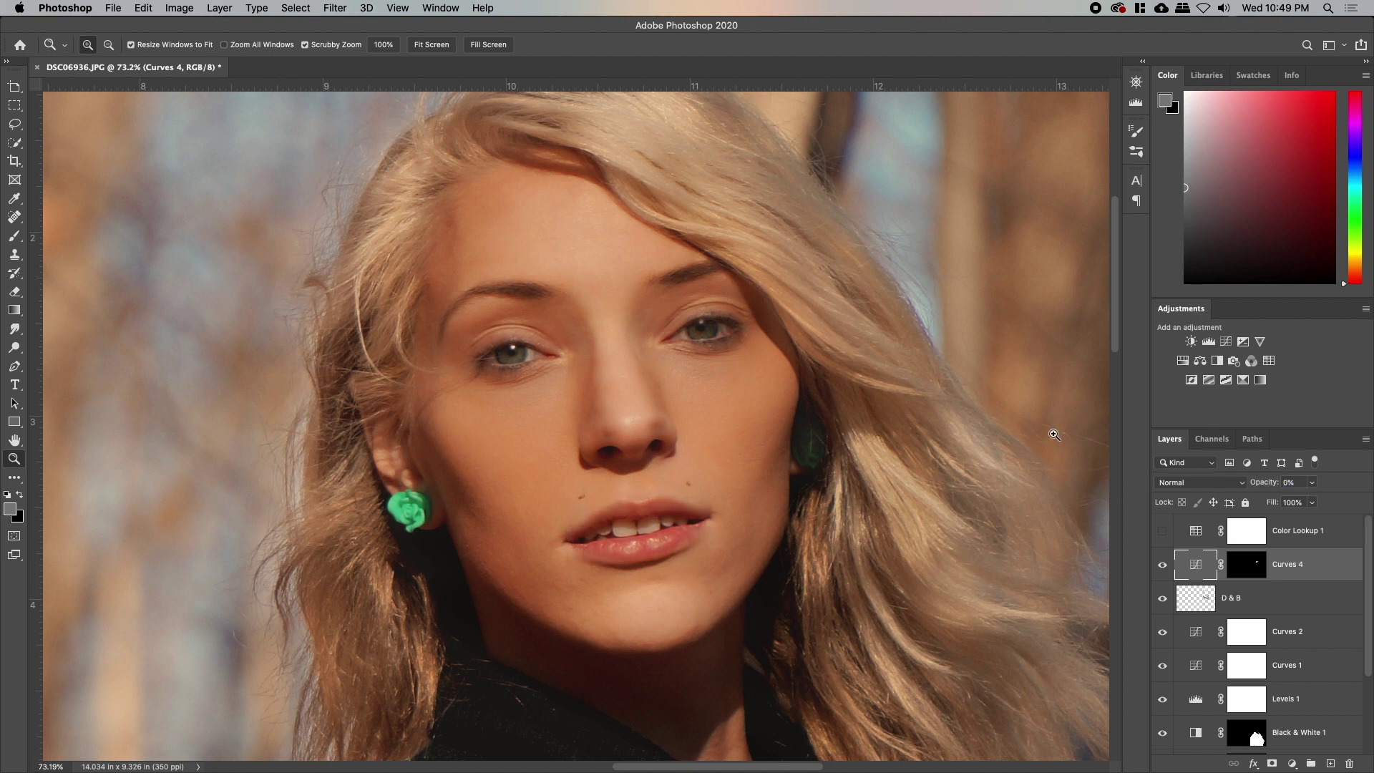
{"action": "left_click_drag", "start_coordinate": [1261, 486], "coordinate": [1300, 485]}
Step: Compare the retouched photo with the unedited Layer 0, both as a whole and close up on the face
{"action": "left_click_drag", "start_coordinate": [938, 481], "coordinate": [919, 517]}
{"action": "scroll", "coordinate": [1179, 622], "scroll_direction": "down", "scroll_amount": 3}
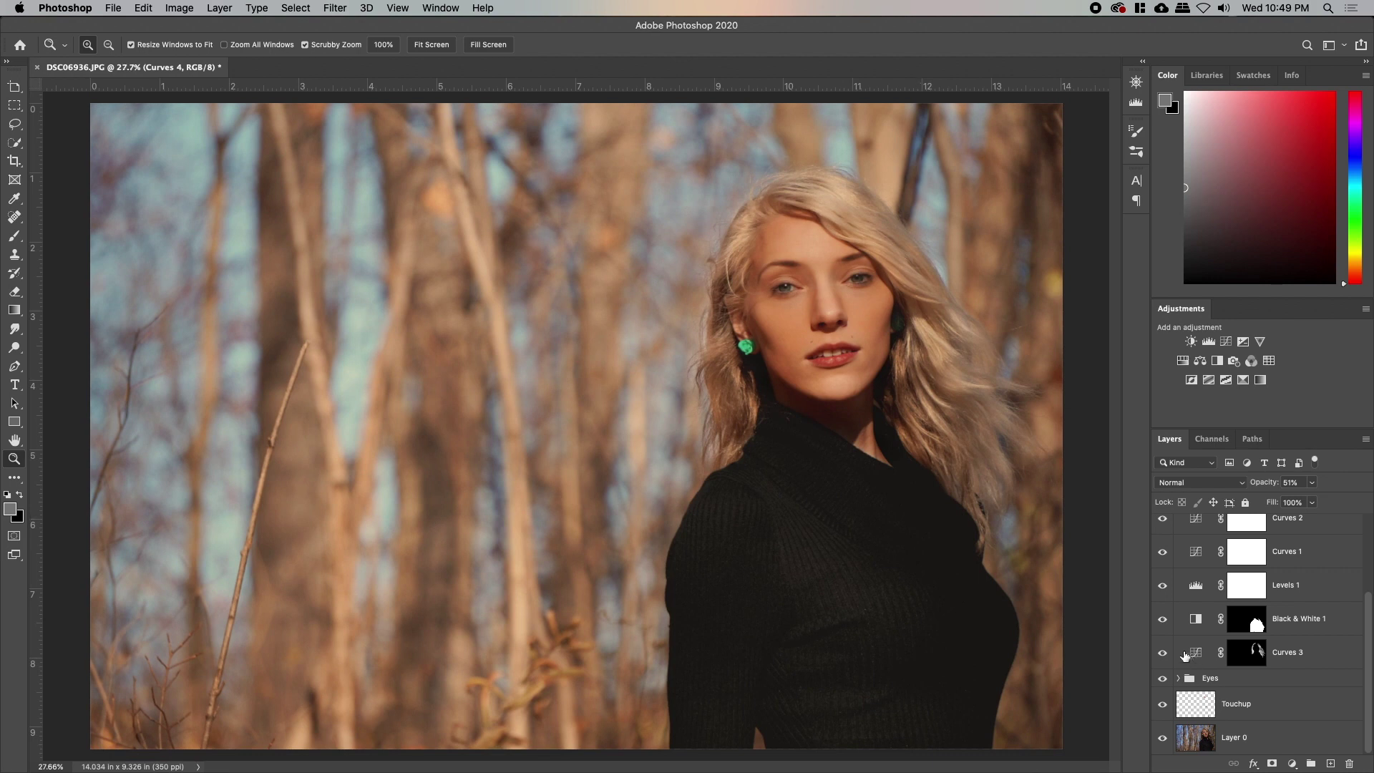
{"action": "left_click", "coordinate": [1162, 738], "text": "alt"}
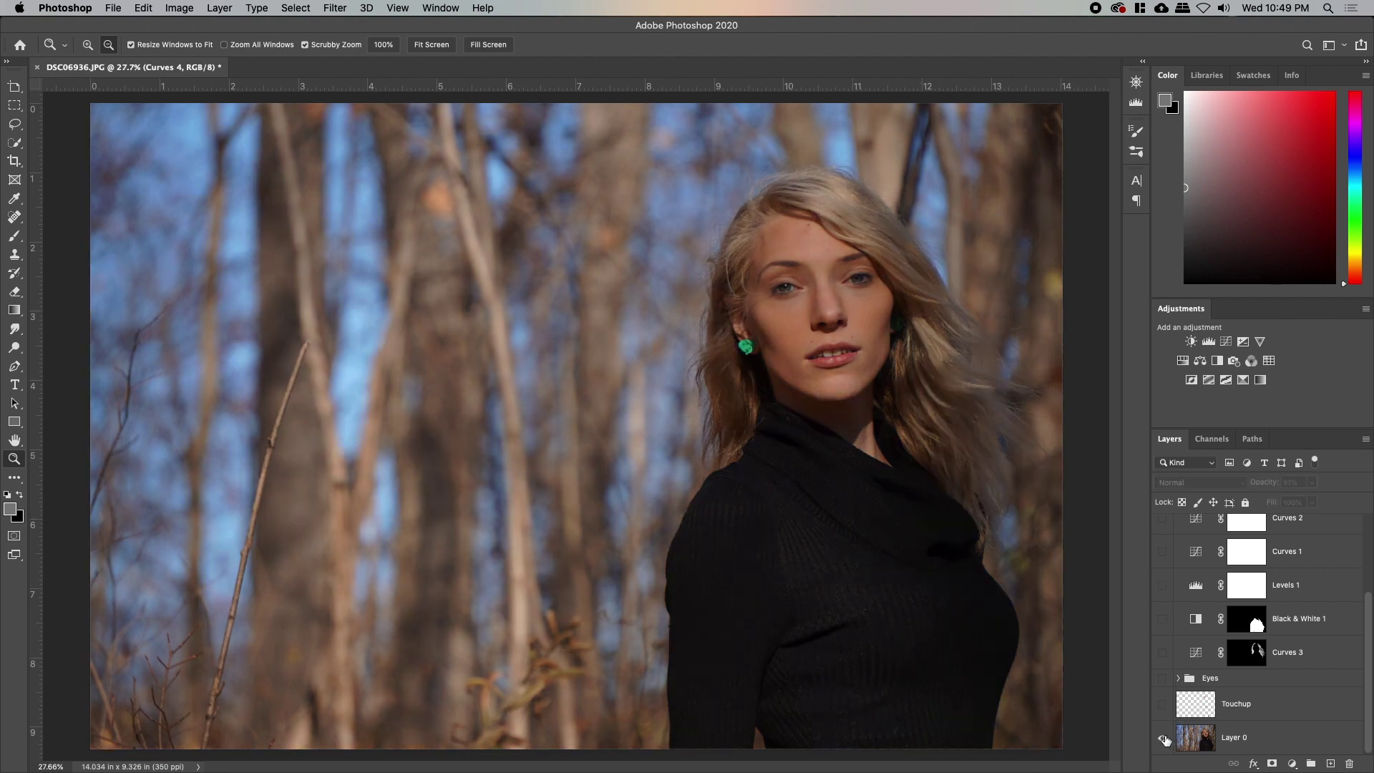
{"action": "left_click", "coordinate": [1163, 738], "text": "alt"}
{"action": "left_click_drag", "start_coordinate": [919, 304], "coordinate": [882, 382]}
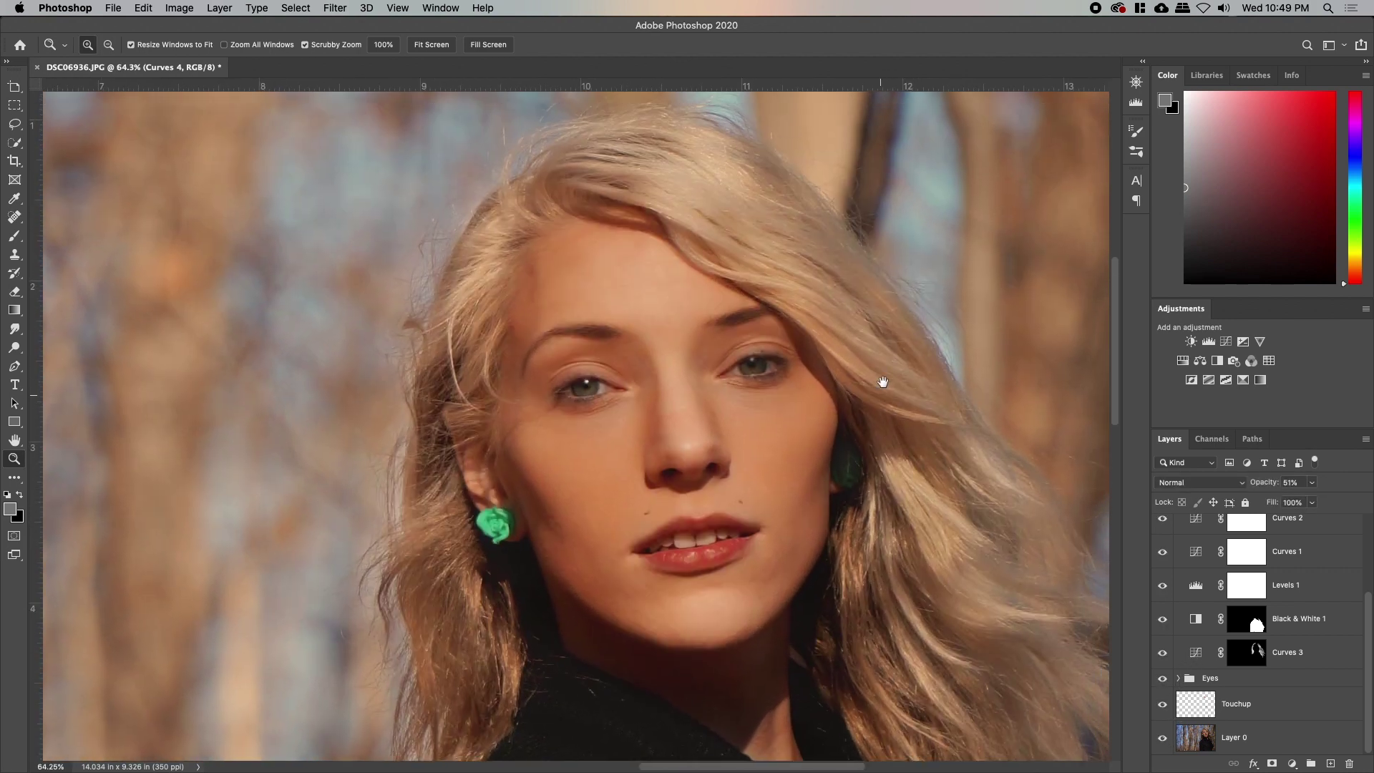
{"action": "left_click", "coordinate": [1164, 740], "text": "alt"}
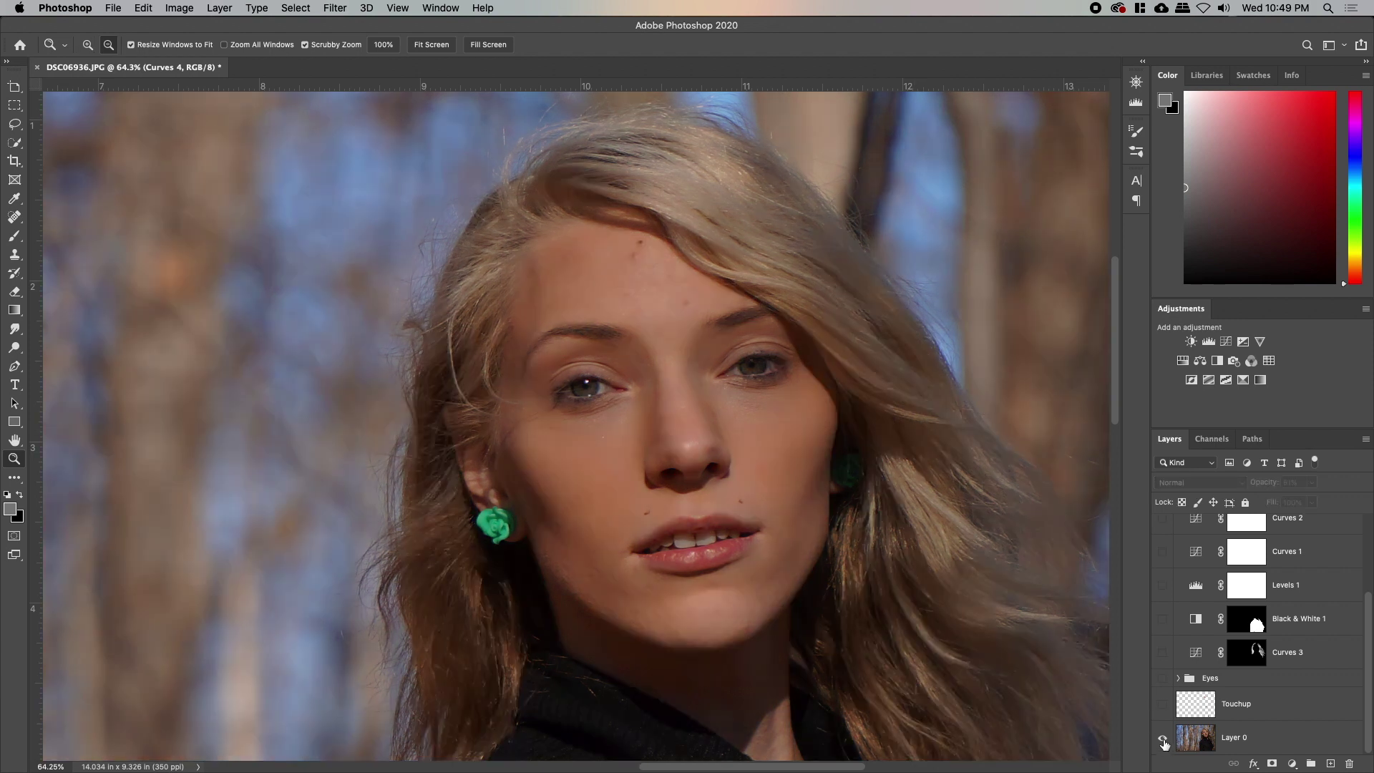
{"action": "left_click", "coordinate": [1163, 740], "text": "alt"}
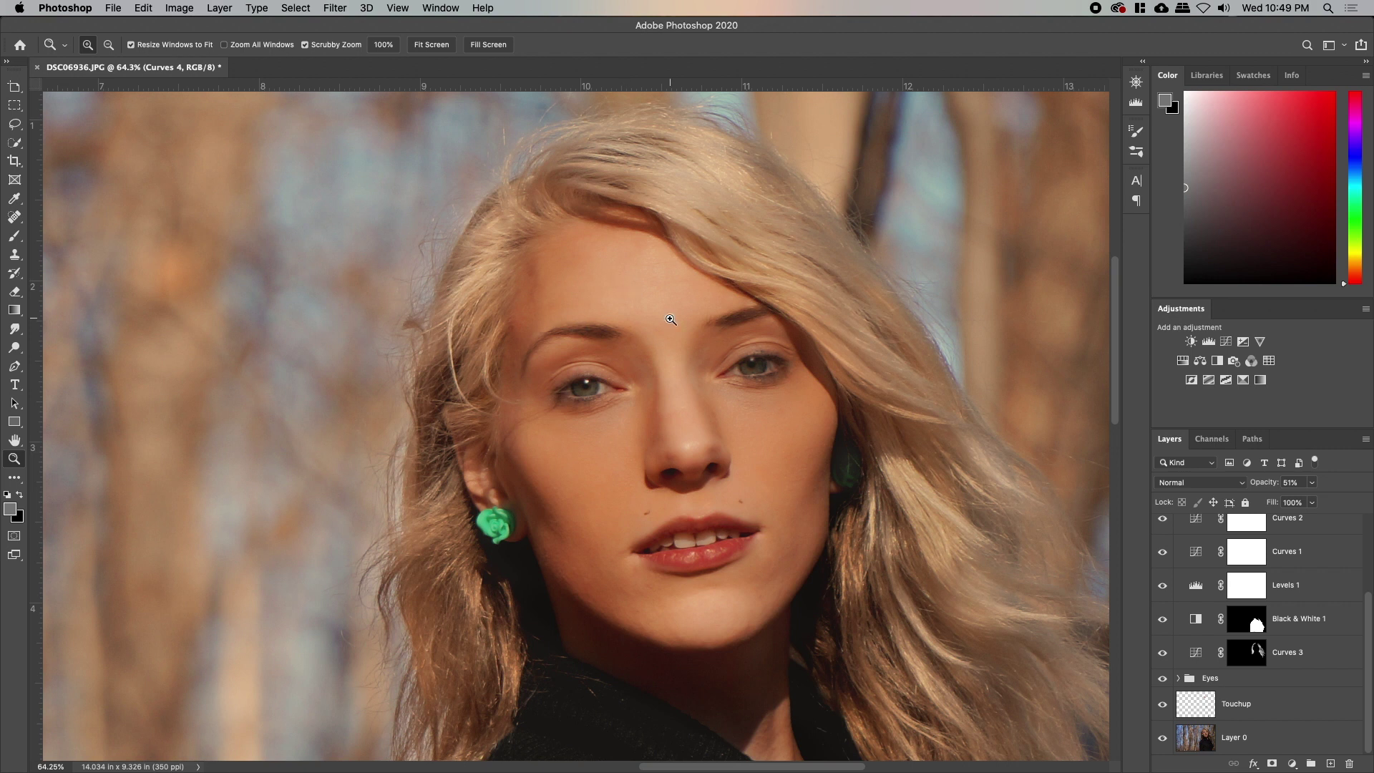
Step: Compare the whole photo with the Color Lookup 1 layer switched on and off
{"action": "left_click_drag", "start_coordinate": [667, 324], "coordinate": [613, 310]}
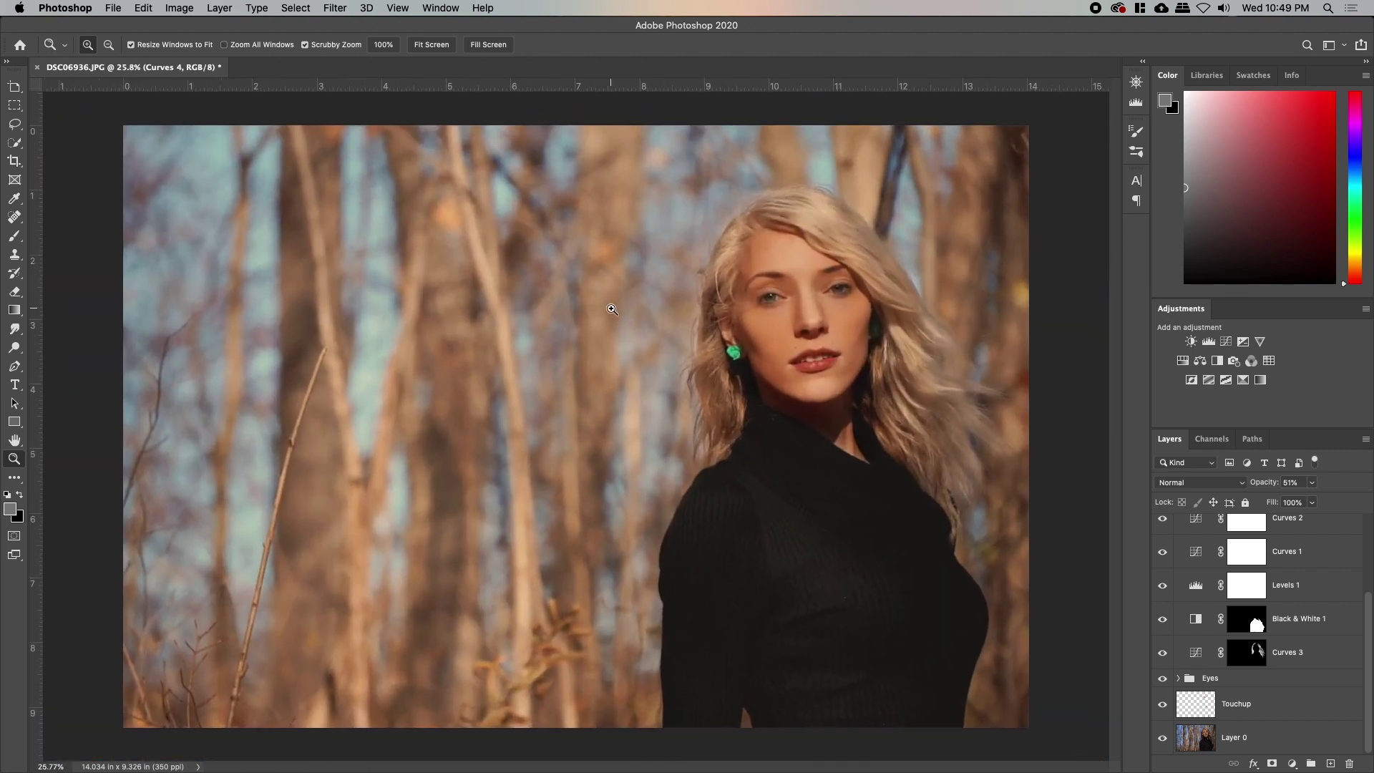
{"action": "left_click_drag", "start_coordinate": [770, 329], "coordinate": [758, 329]}
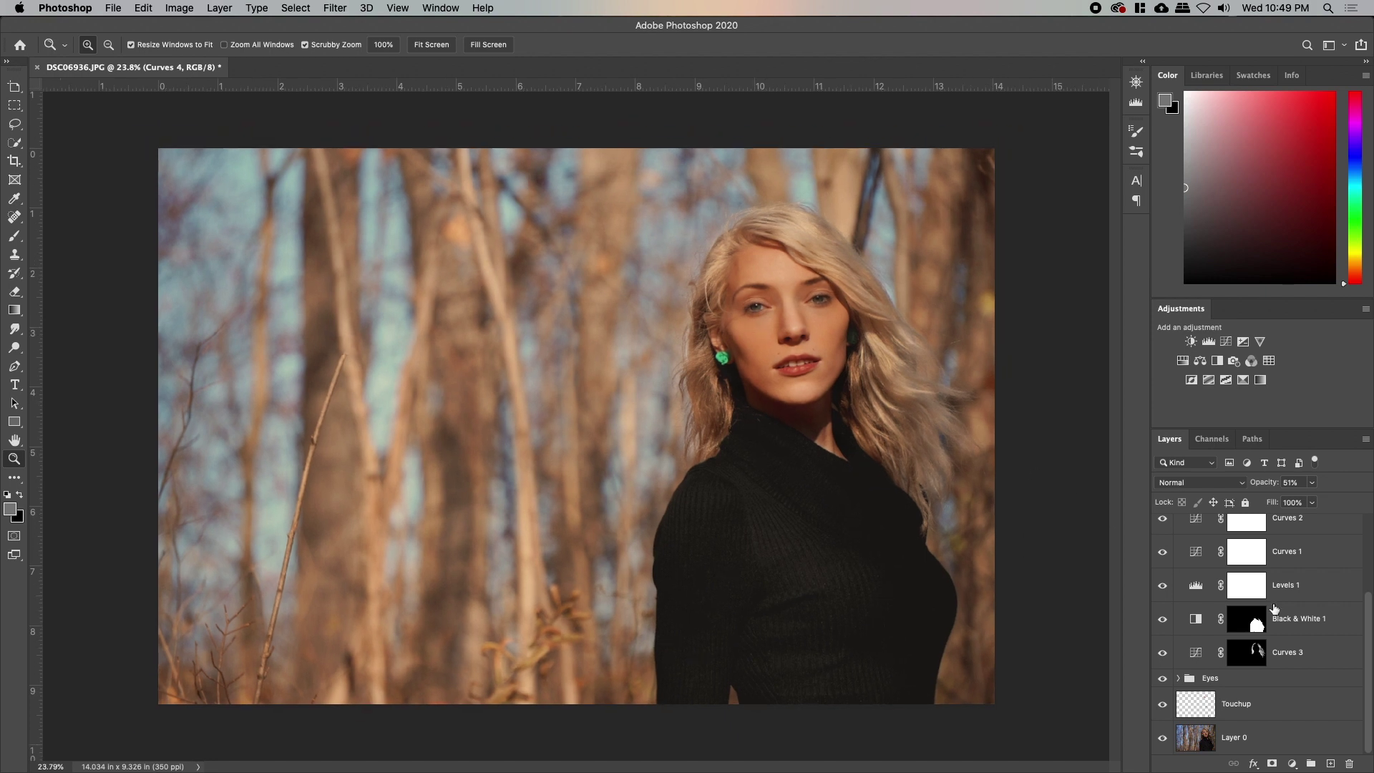
{"action": "scroll", "coordinate": [1274, 608], "scroll_direction": "up", "scroll_amount": 3}
{"action": "left_click", "coordinate": [1294, 538]}
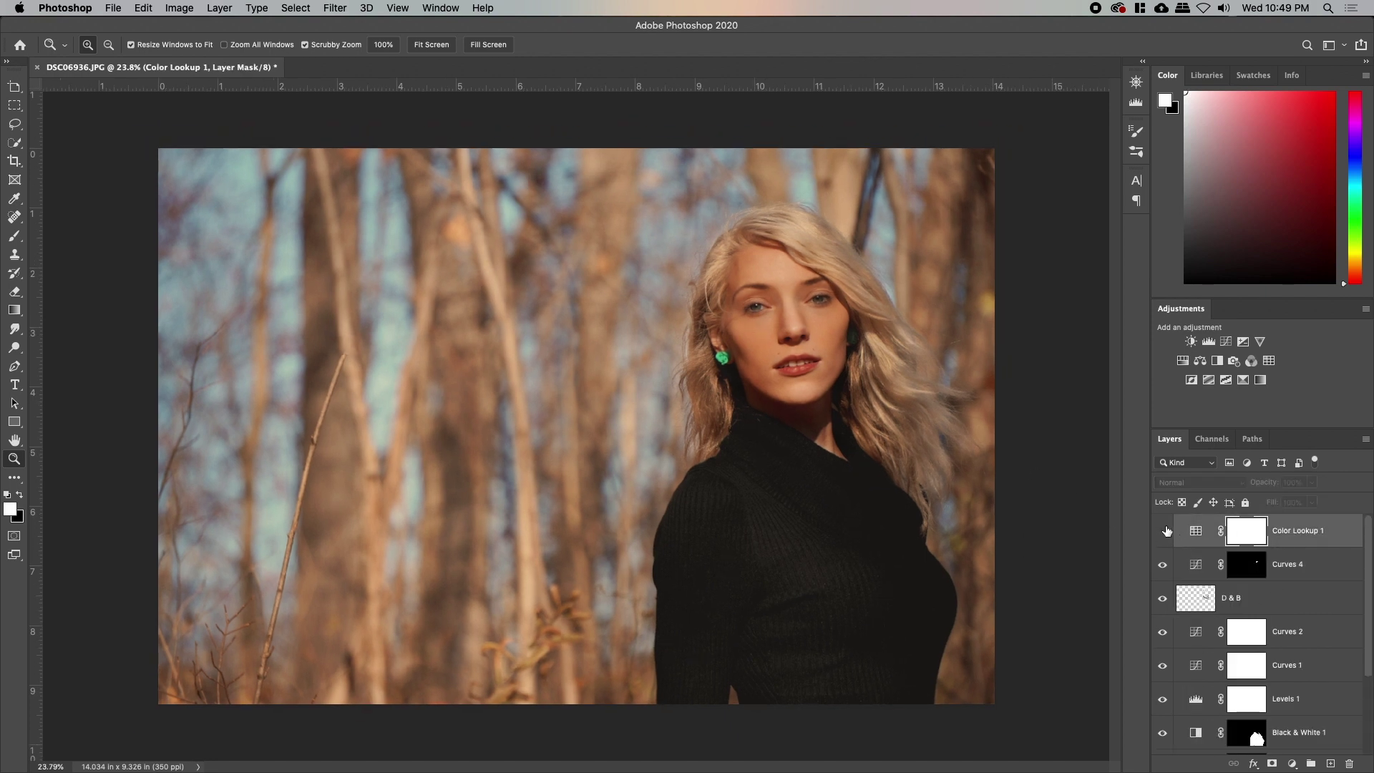
{"action": "left_click", "coordinate": [1164, 531]}
{"action": "left_click", "coordinate": [1164, 530]}
Step: Add a new layer named Vignette directly above Curves 4
{"action": "left_click", "coordinate": [1290, 564]}
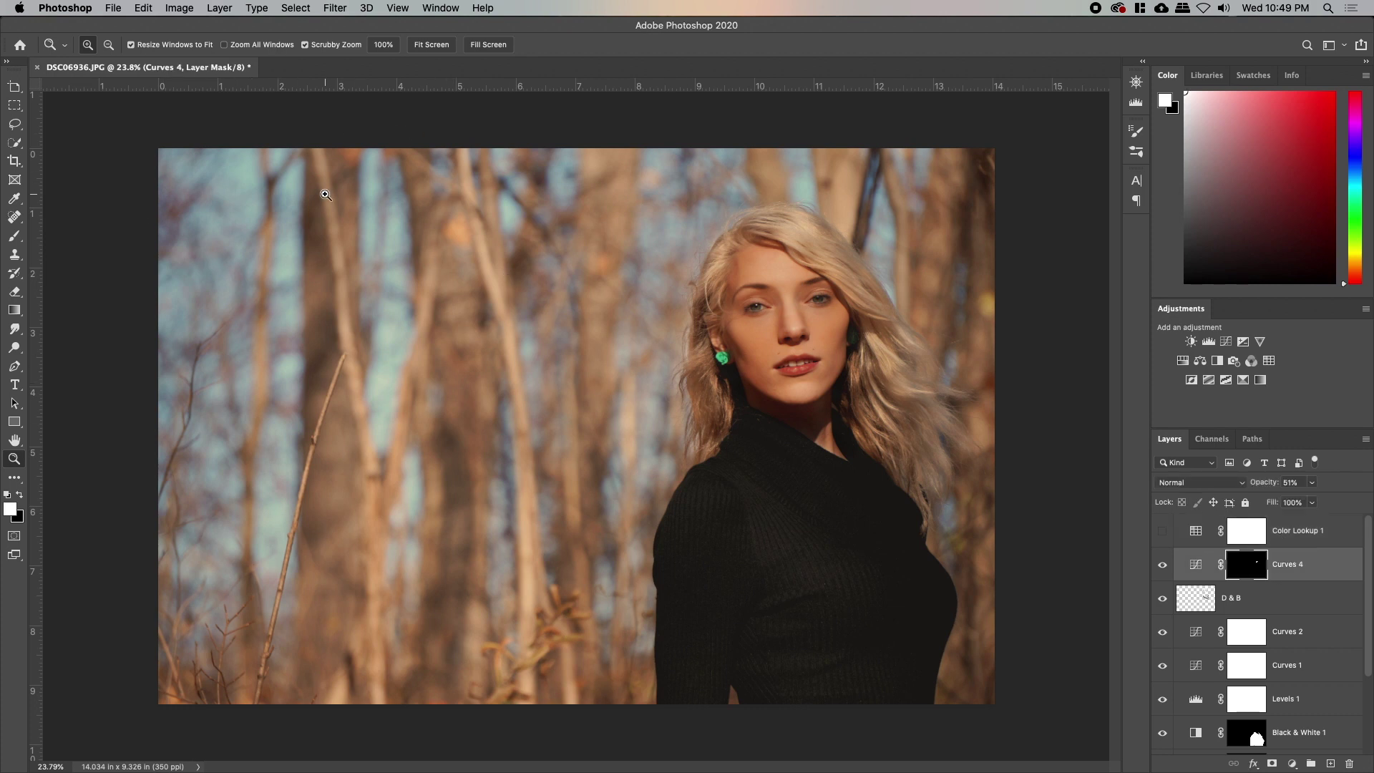
{"action": "key", "text": "super+shift+n"}
{"action": "type", "text": "Vignet"}
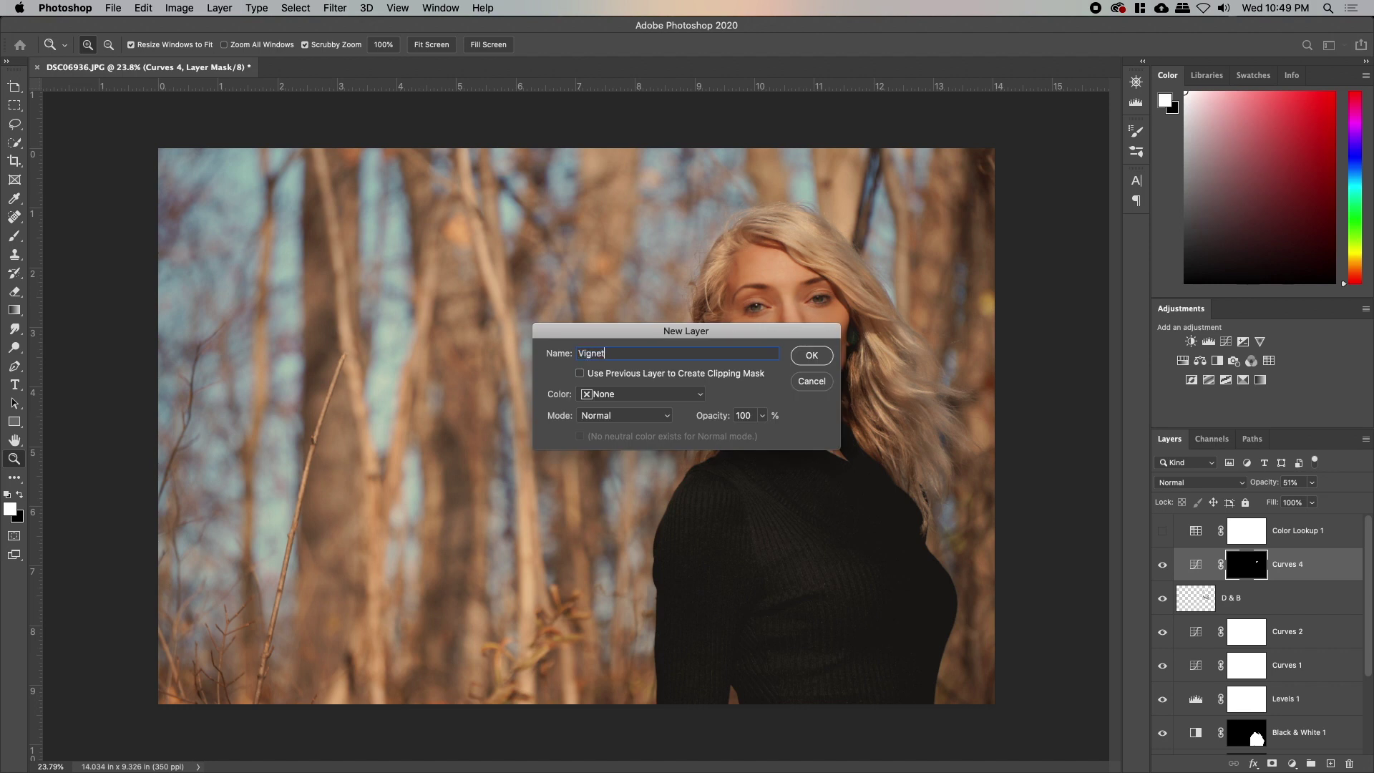
{"action": "type", "text": "te"}
{"action": "key", "text": "Return"}
Step: Draw a faint black Foreground to Transparent gradient on the Vignette layer, inward from beyond the photo's left edge
{"action": "key", "text": "d"}
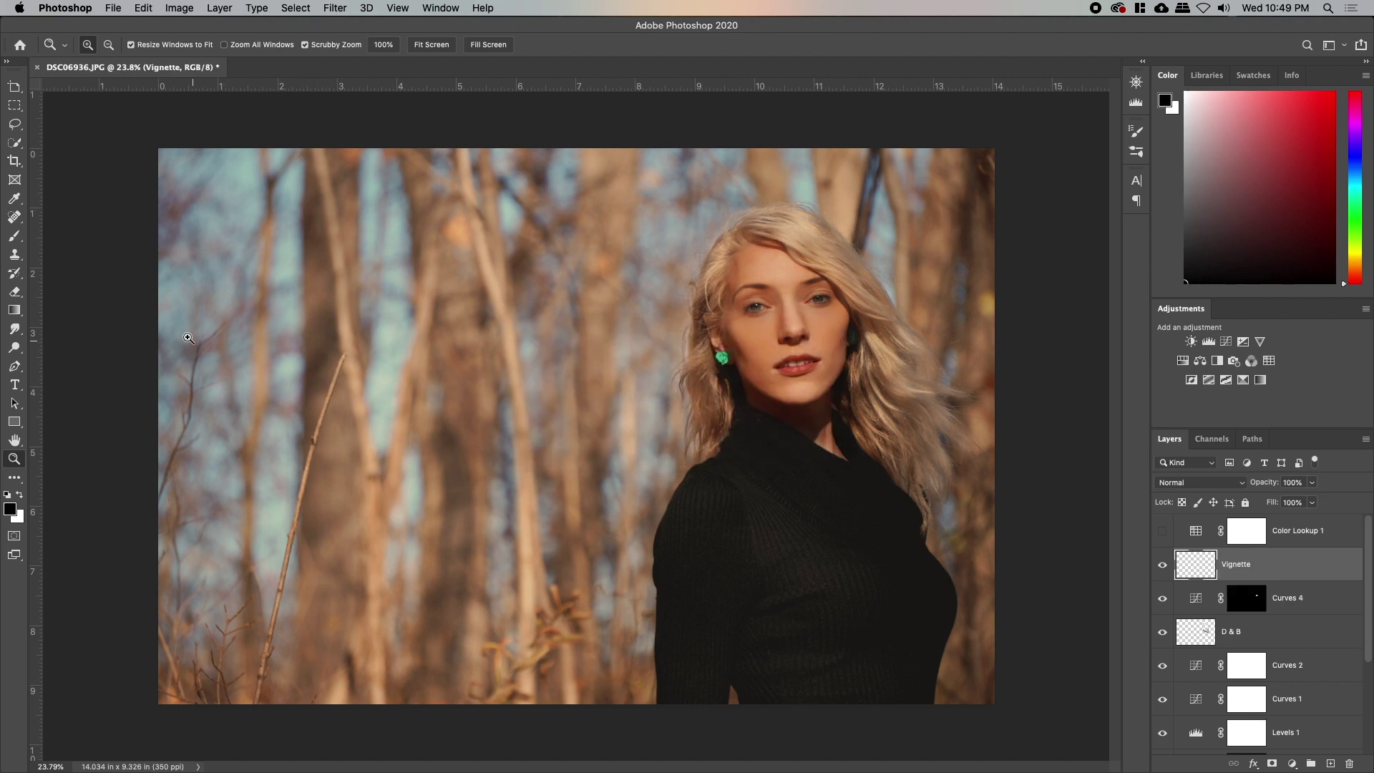
{"action": "key", "text": "g"}
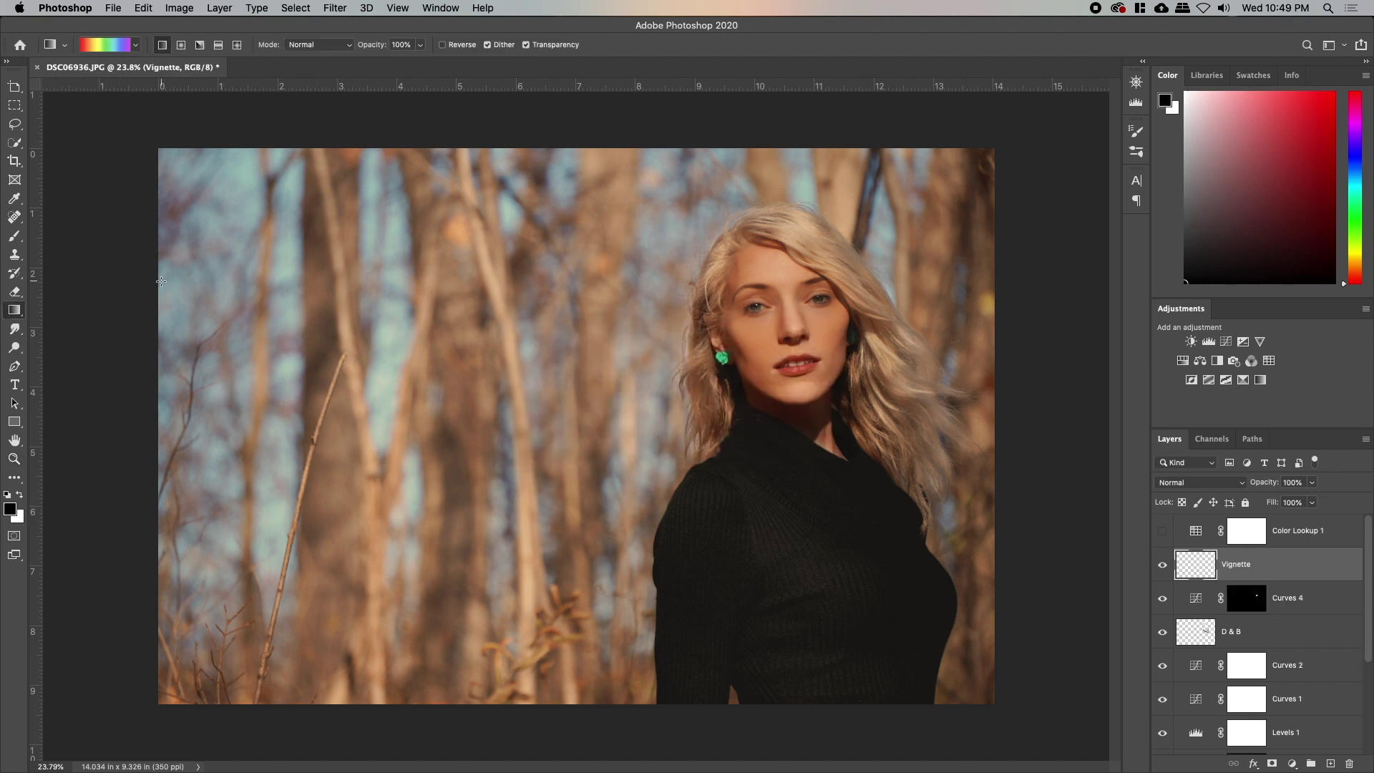
{"action": "left_click", "coordinate": [107, 47]}
{"action": "left_click", "coordinate": [828, 198]}
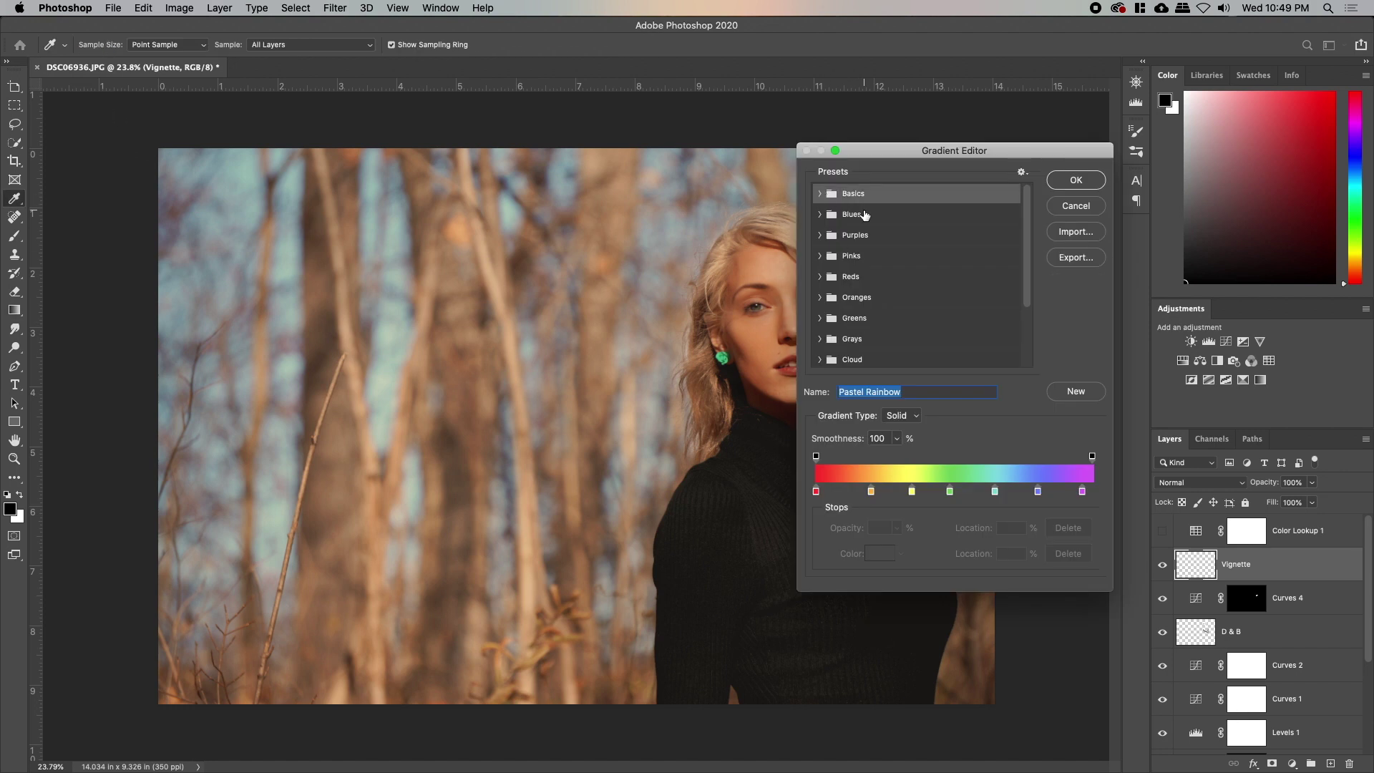
{"action": "left_click", "coordinate": [821, 194]}
{"action": "left_click", "coordinate": [862, 216]}
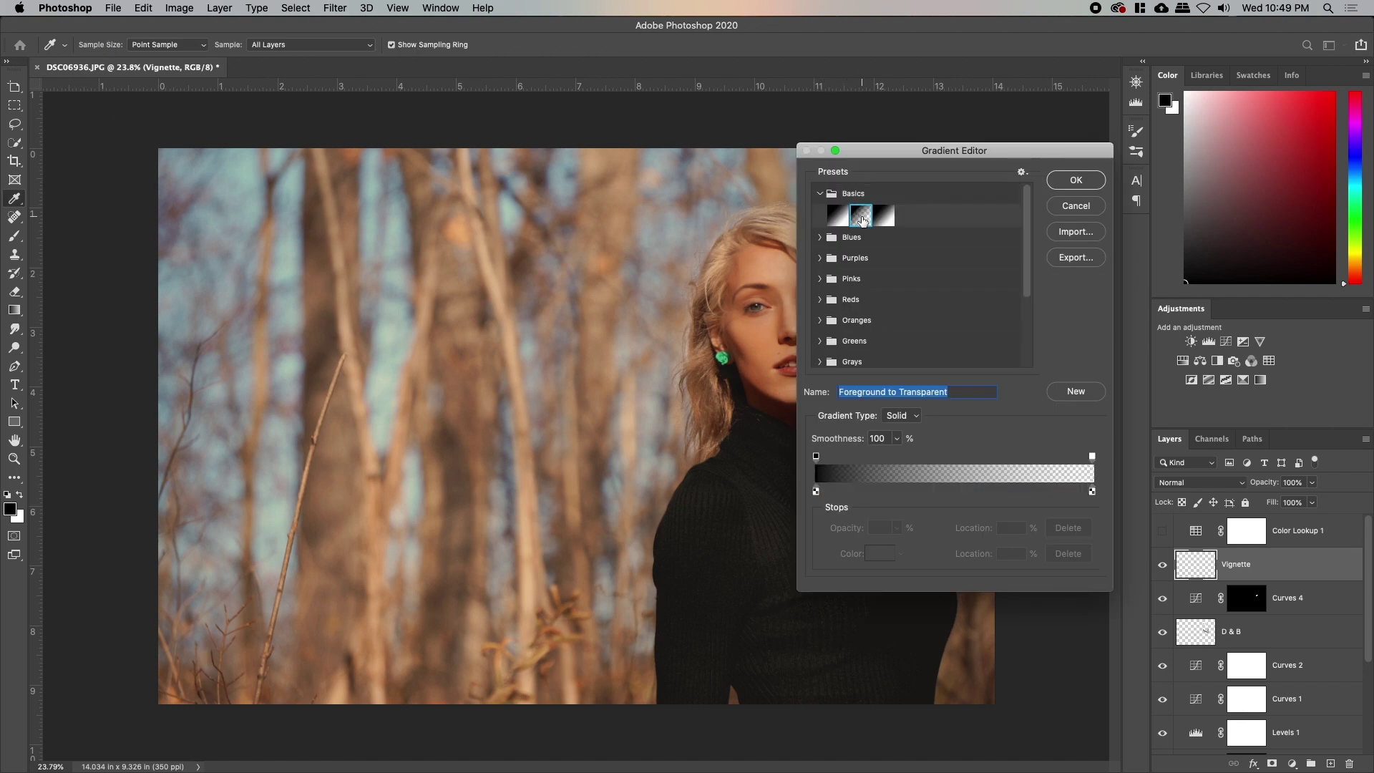
{"action": "left_click", "coordinate": [1073, 182]}
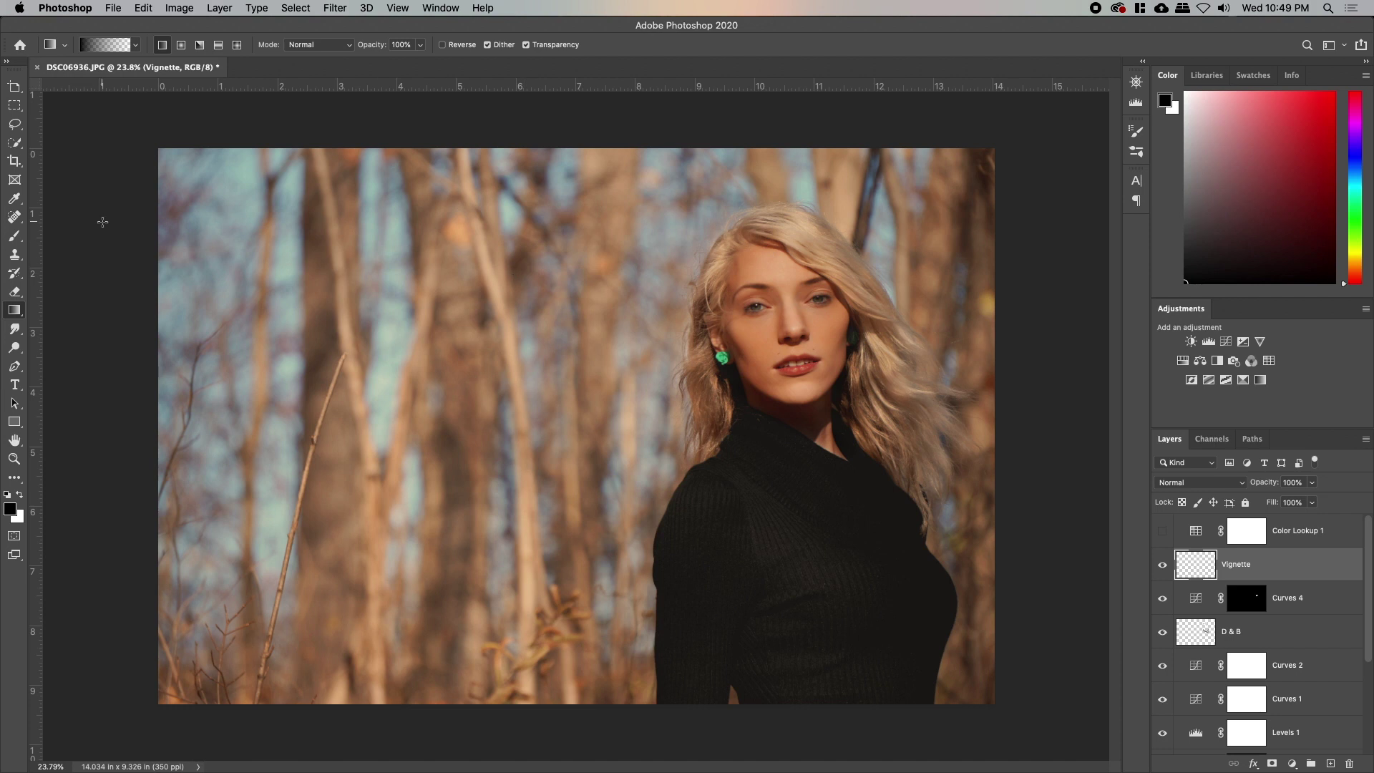
{"action": "left_click_drag", "start_coordinate": [312, 273], "coordinate": [455, 356]}
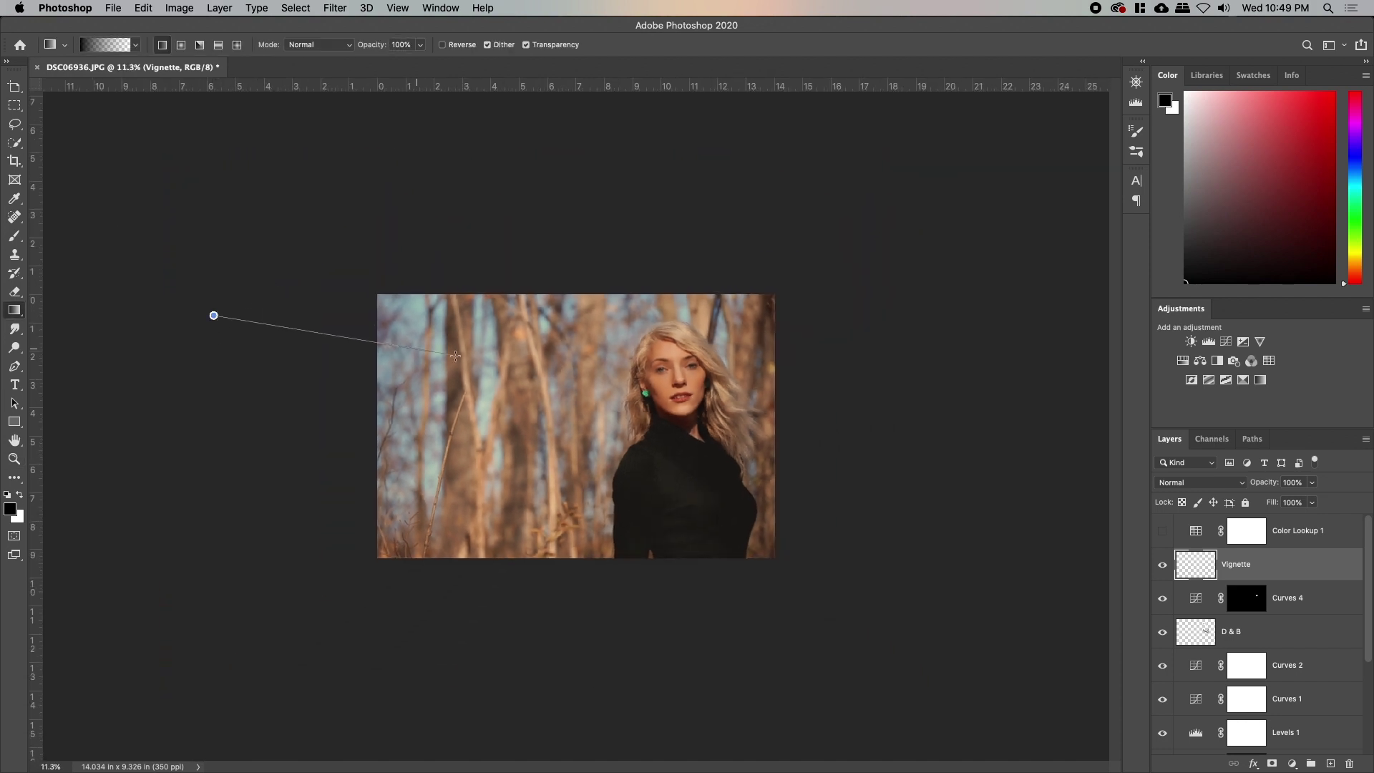
{"action": "left_click_drag", "start_coordinate": [549, 373], "coordinate": [568, 372]}
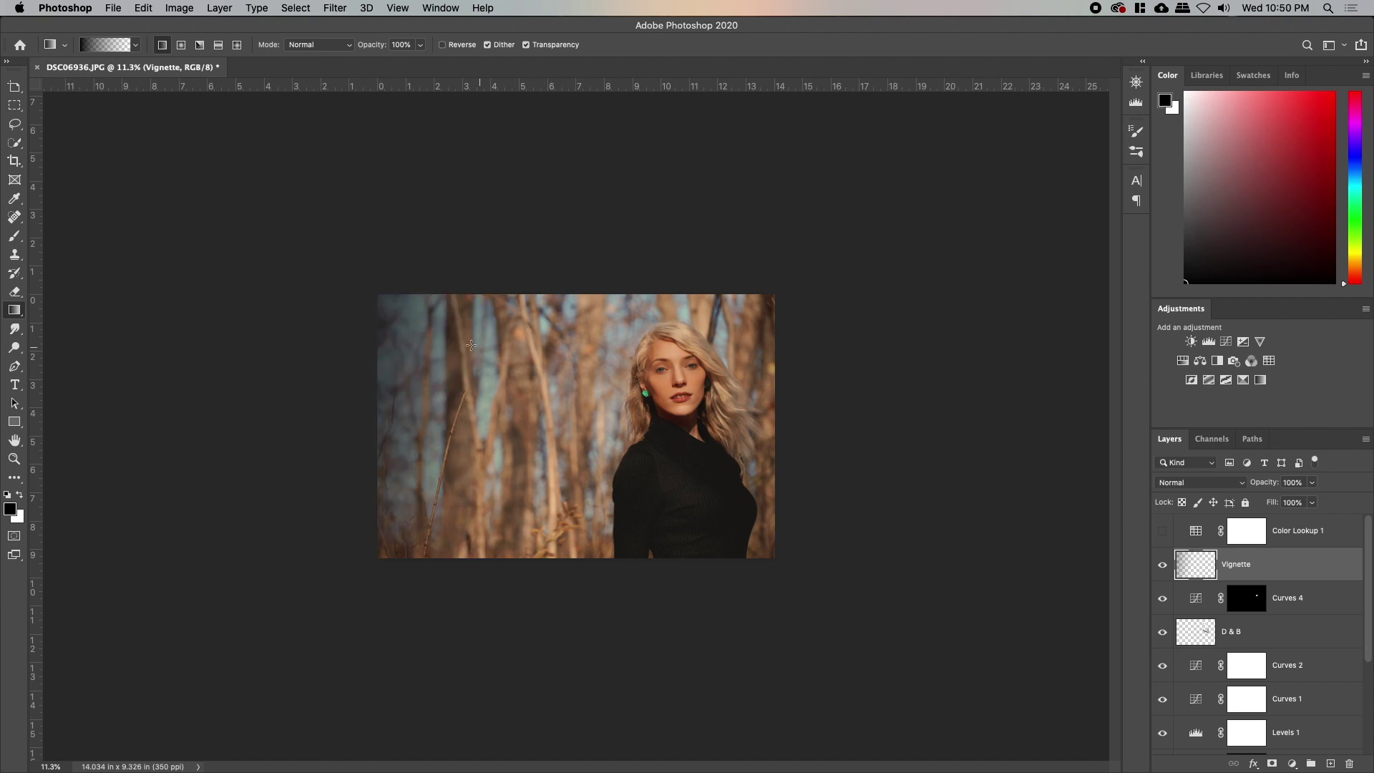
Step: Try several stronger black gradients from the photo's left side on the Vignette layer and undo them
{"action": "left_click_drag", "start_coordinate": [329, 292], "coordinate": [578, 360]}
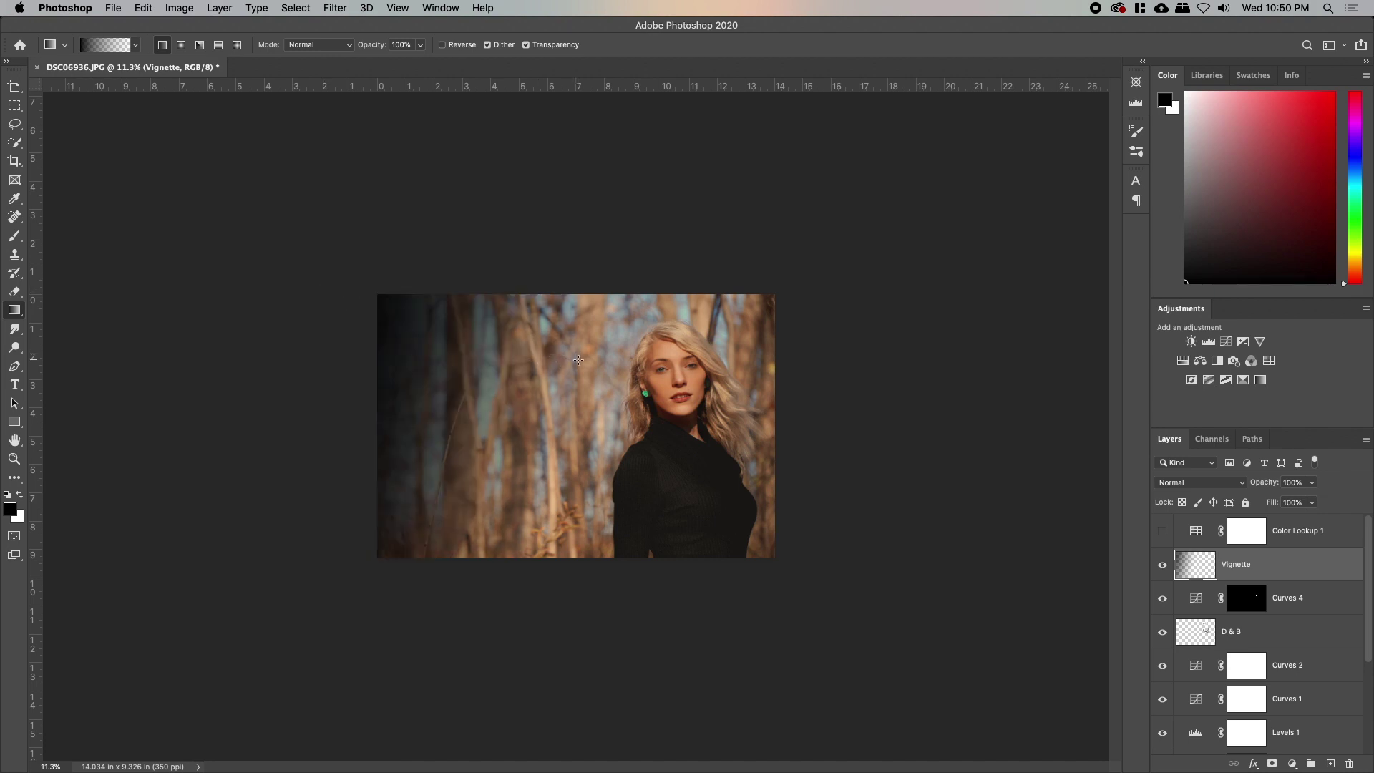
{"action": "key", "text": "super+z"}
{"action": "left_click_drag", "start_coordinate": [169, 288], "coordinate": [622, 379]}
{"action": "key", "text": "super+z"}
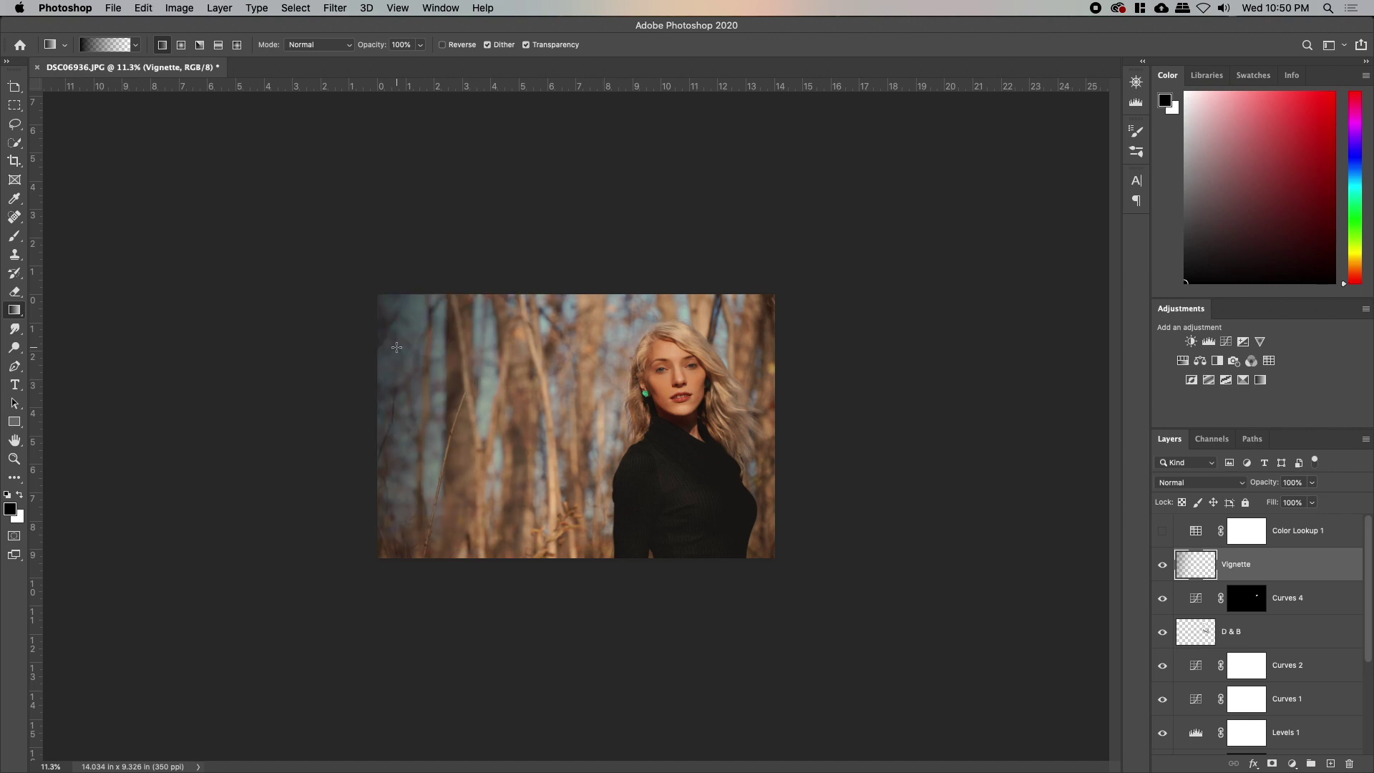
{"action": "left_click_drag", "start_coordinate": [390, 345], "coordinate": [498, 377]}
{"action": "left_click_drag", "start_coordinate": [579, 393], "coordinate": [579, 393]}
{"action": "key", "text": "super+z"}
Step: Draw a wide black gradient from just outside the photo's left edge to the woman and set the Vignette layer's opacity to 31%
{"action": "left_click_drag", "start_coordinate": [346, 319], "coordinate": [645, 383]}
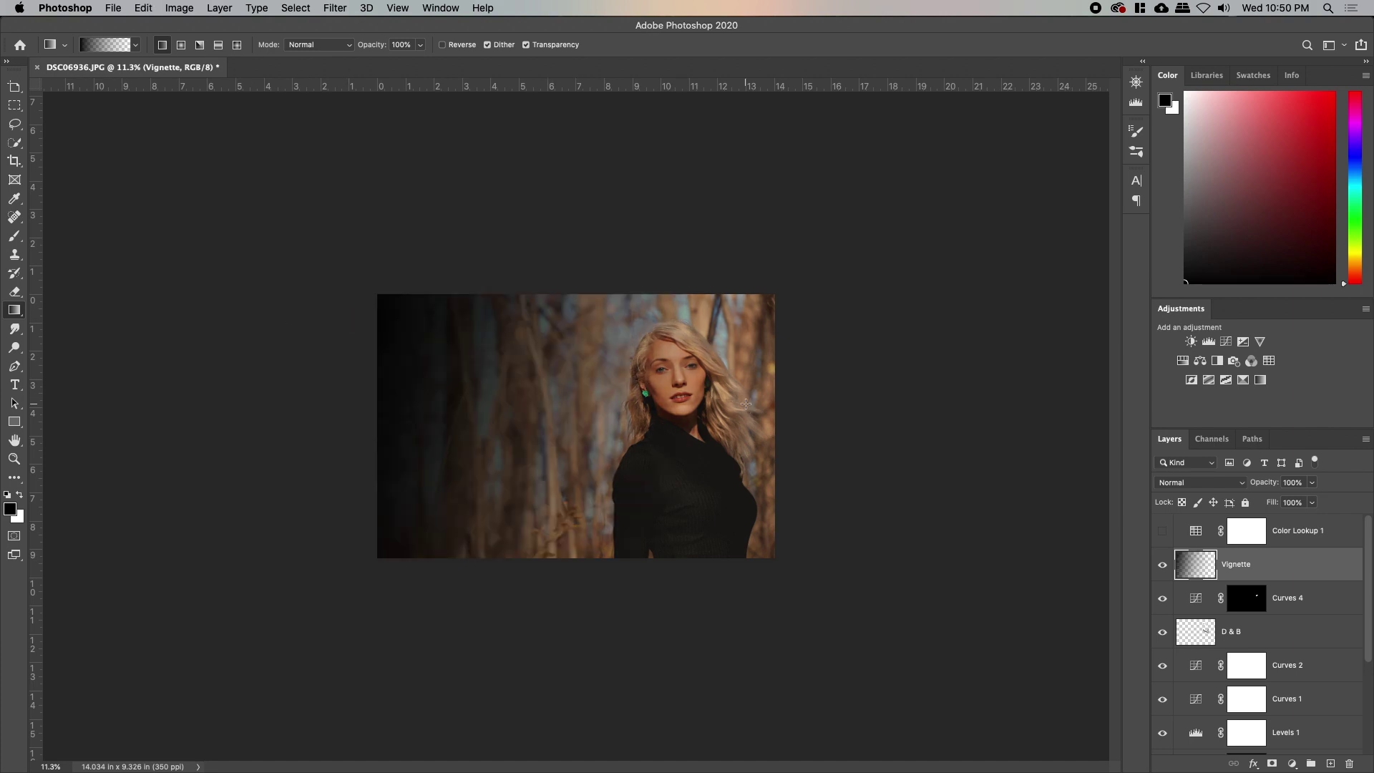
{"action": "key", "text": "z"}
{"action": "left_click_drag", "start_coordinate": [520, 357], "coordinate": [554, 352]}
{"action": "left_click_drag", "start_coordinate": [1270, 484], "coordinate": [1300, 494]}
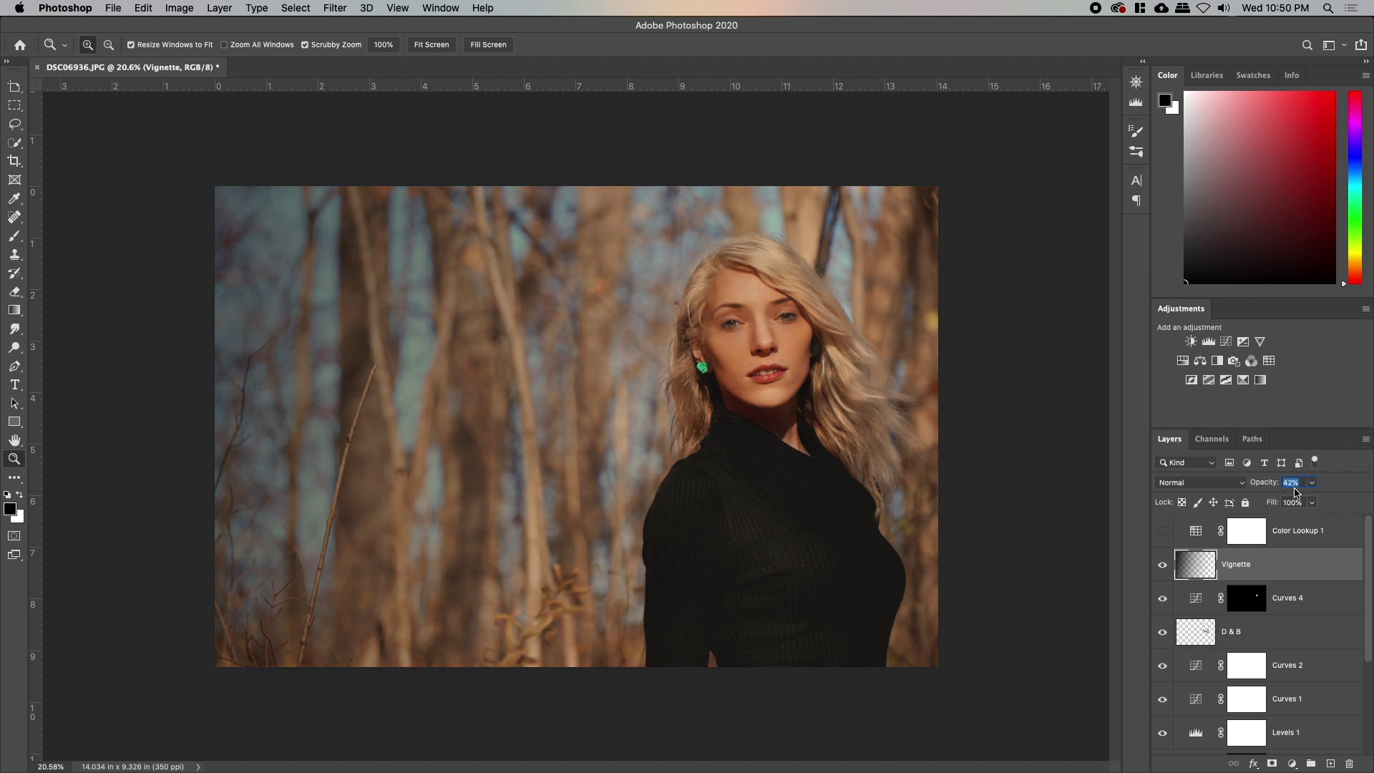
{"action": "left_click", "coordinate": [1163, 565]}
{"action": "left_click", "coordinate": [1163, 565]}
{"action": "left_click_drag", "start_coordinate": [1264, 482], "coordinate": [1254, 483]}
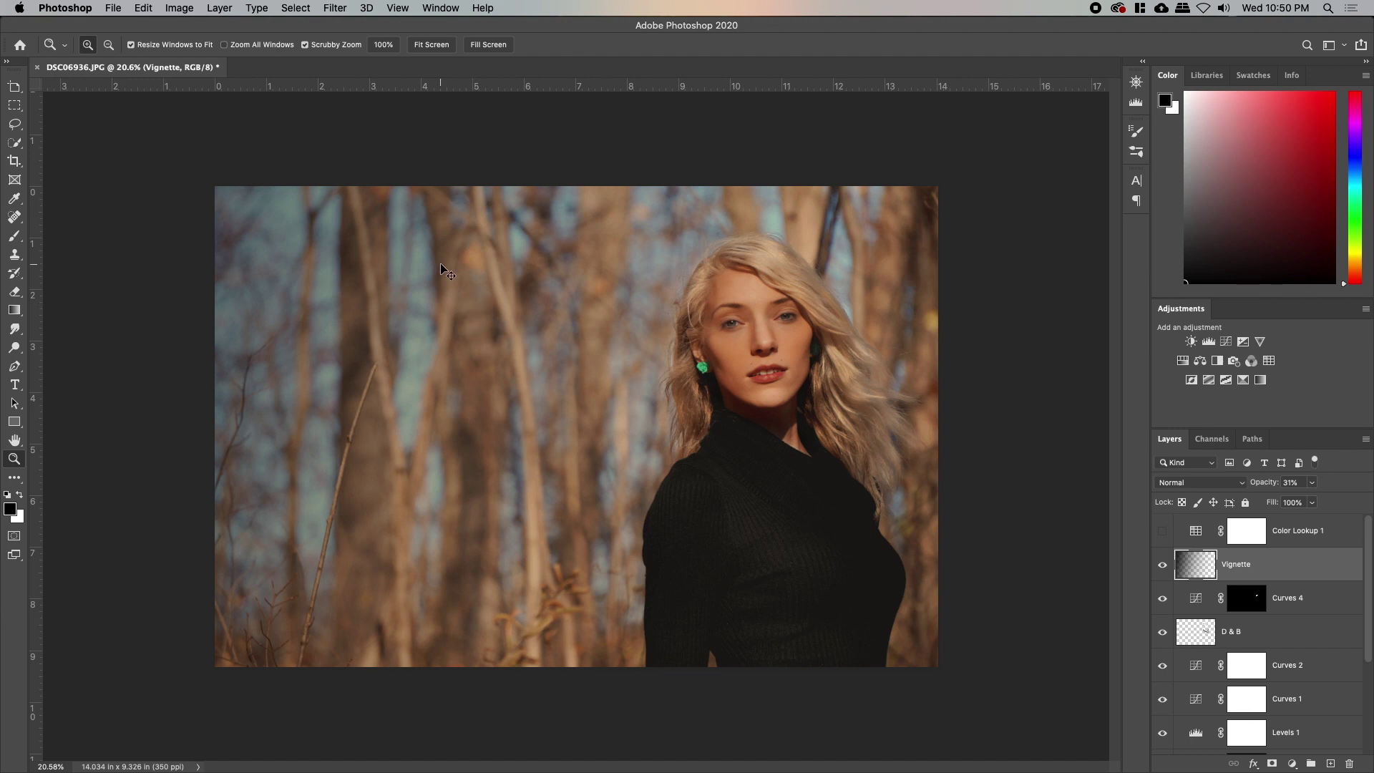
Step: Shift the Vignette gradient sideways, narrow it with Free Transform and reposition it over the photo's left side
{"action": "left_click_drag", "start_coordinate": [472, 279], "coordinate": [323, 285]}
{"action": "key", "text": "super+t"}
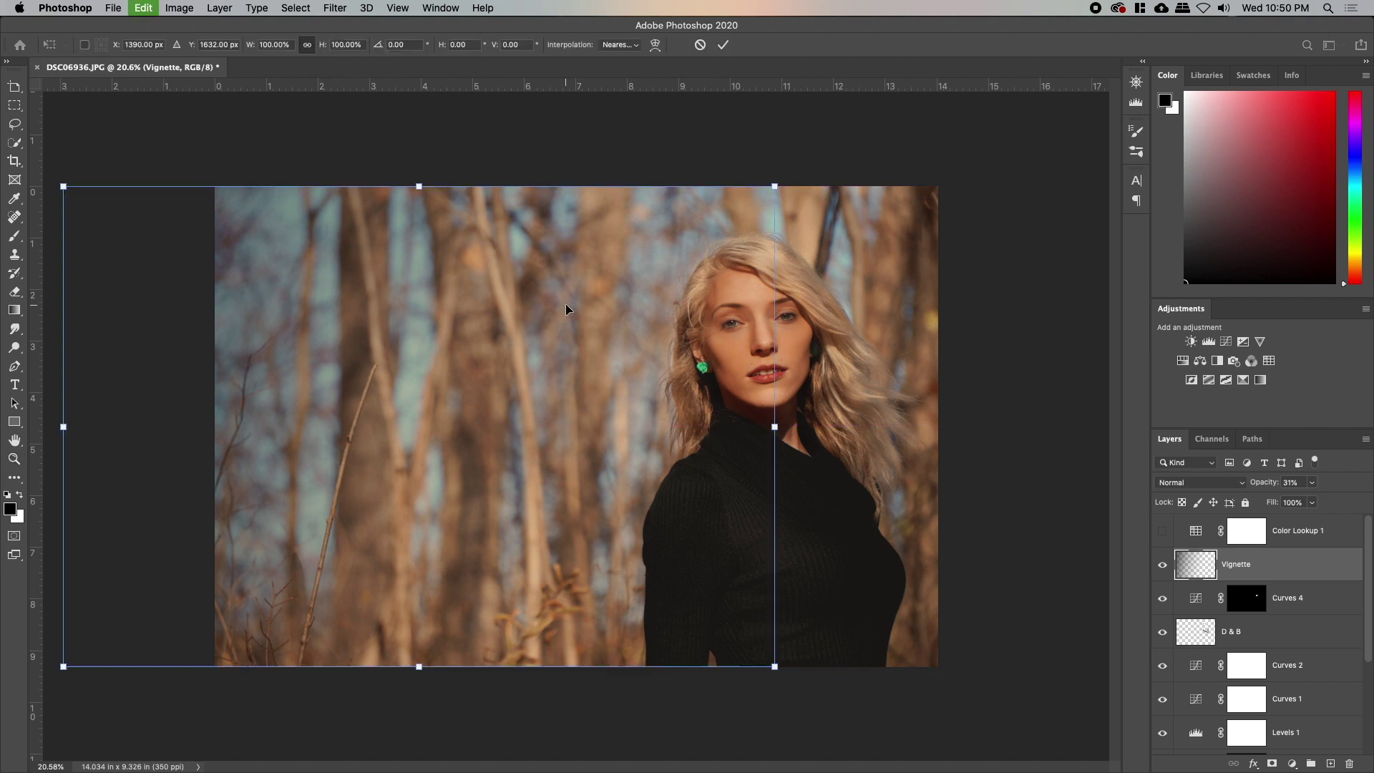
{"action": "left_click_drag", "start_coordinate": [780, 425], "coordinate": [583, 426]}
{"action": "left_click_drag", "start_coordinate": [470, 368], "coordinate": [531, 361]}
{"action": "left_click_drag", "start_coordinate": [673, 425], "coordinate": [608, 424]}
{"action": "left_click_drag", "start_coordinate": [525, 380], "coordinate": [540, 382]}
{"action": "left_click", "coordinate": [722, 44]}
{"action": "key", "text": "z"}
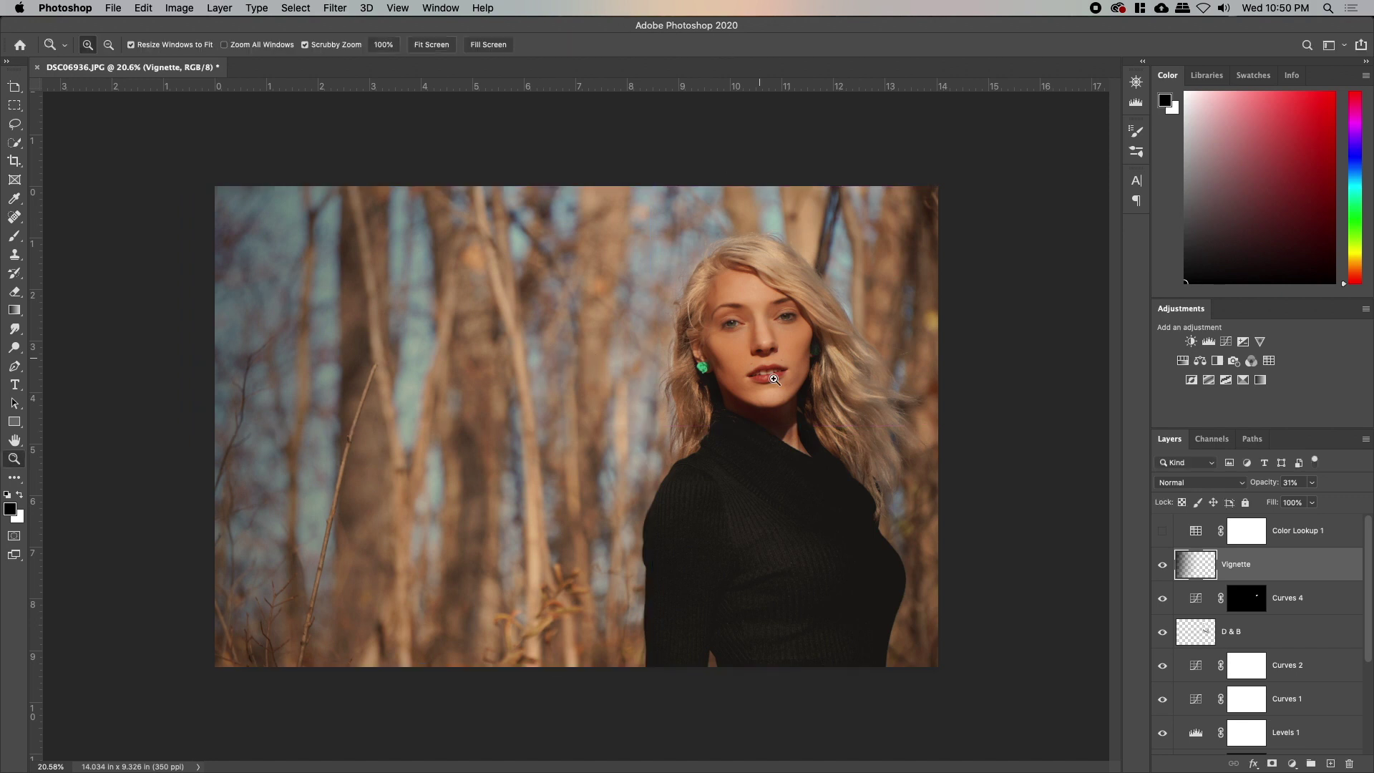
Step: Compare the photo with and without the Vignette layer, and the full edit against the unedited Layer 0
{"action": "left_click", "coordinate": [1162, 567]}
{"action": "left_click", "coordinate": [1161, 567]}
{"action": "left_click", "coordinate": [731, 388]}
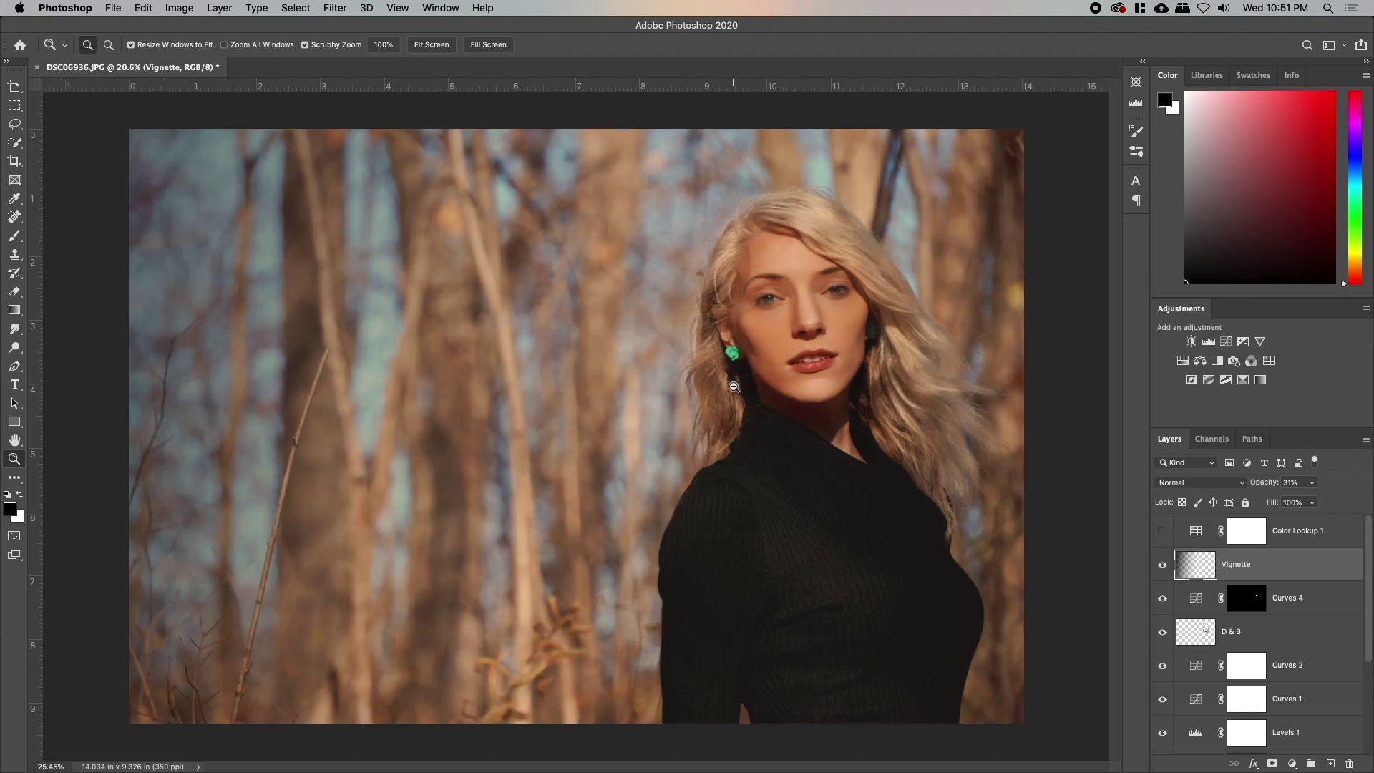
{"action": "scroll", "coordinate": [1203, 573], "scroll_direction": "down", "scroll_amount": 4}
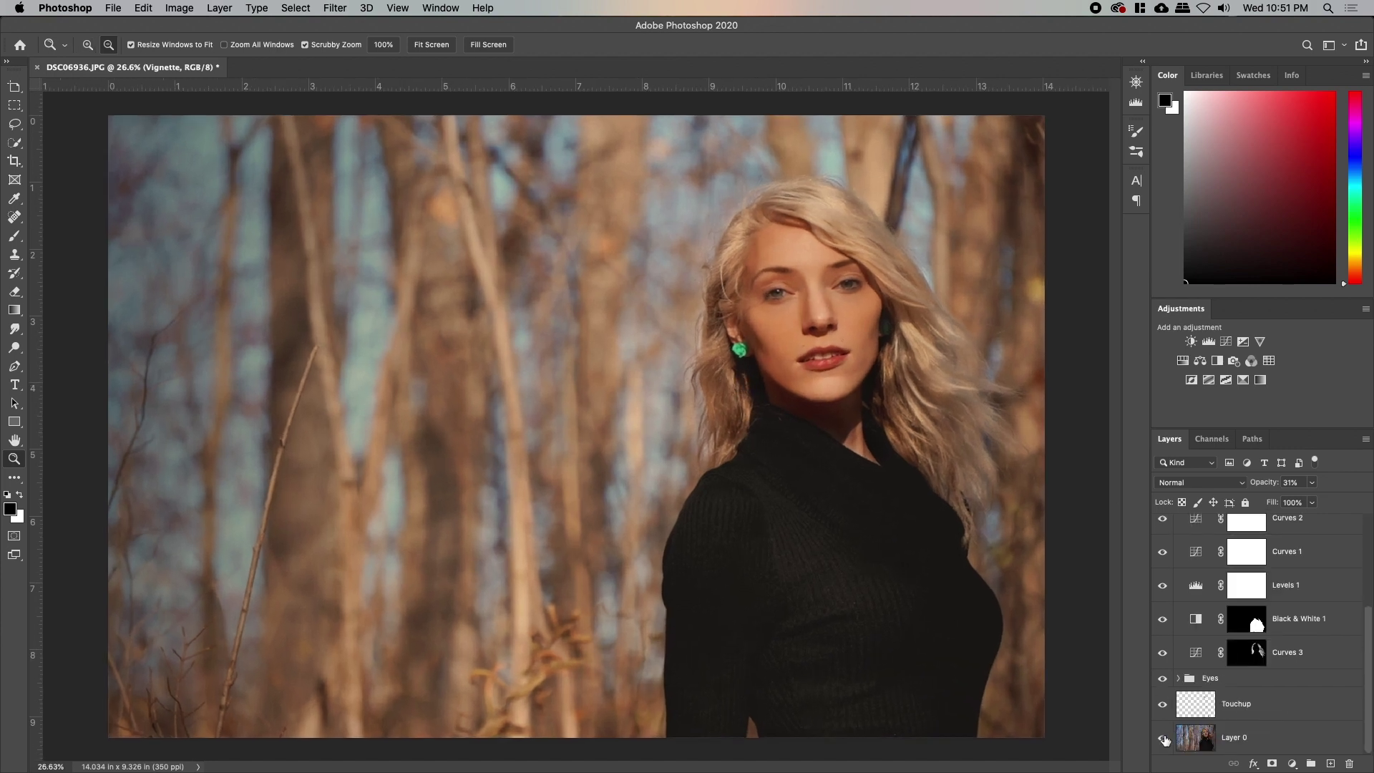
{"action": "left_click", "coordinate": [1163, 738], "text": "alt"}
{"action": "left_click", "coordinate": [1163, 738], "text": "alt"}
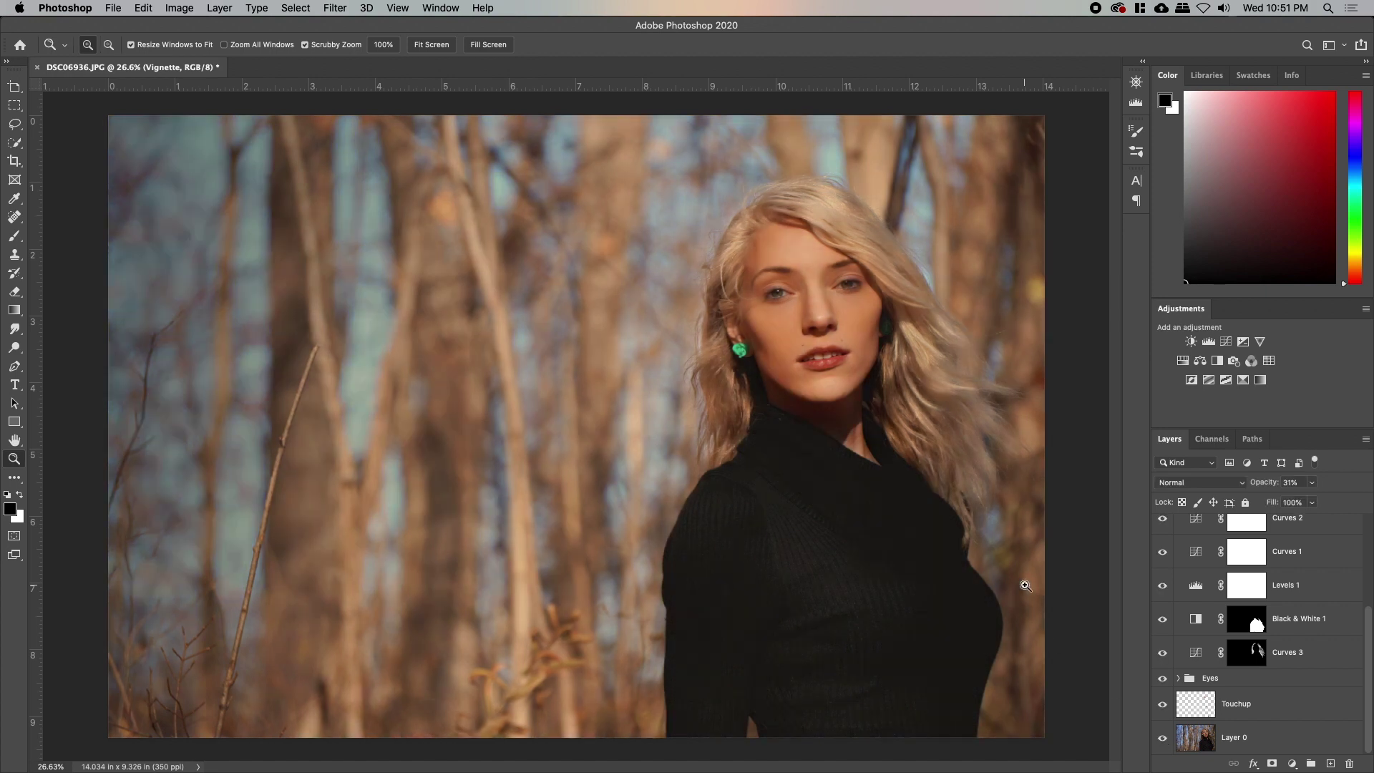